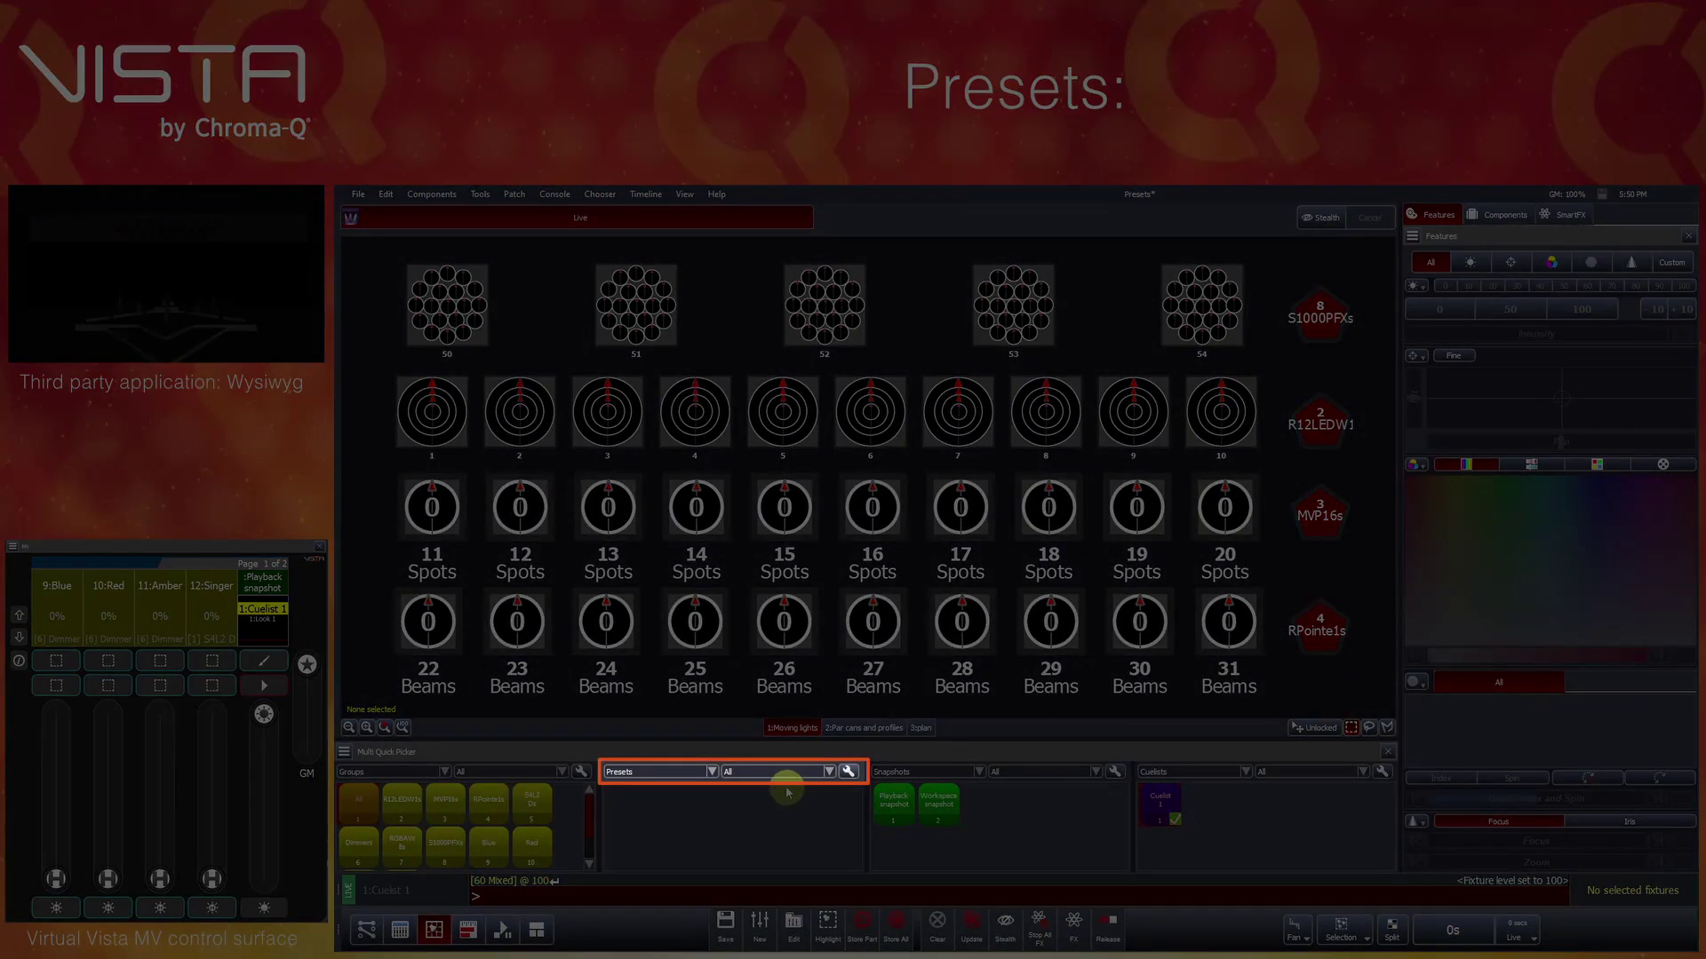
Set the second Multi Quick Picker pane to show presets
{"action": "left_click", "coordinate": [701, 772]}
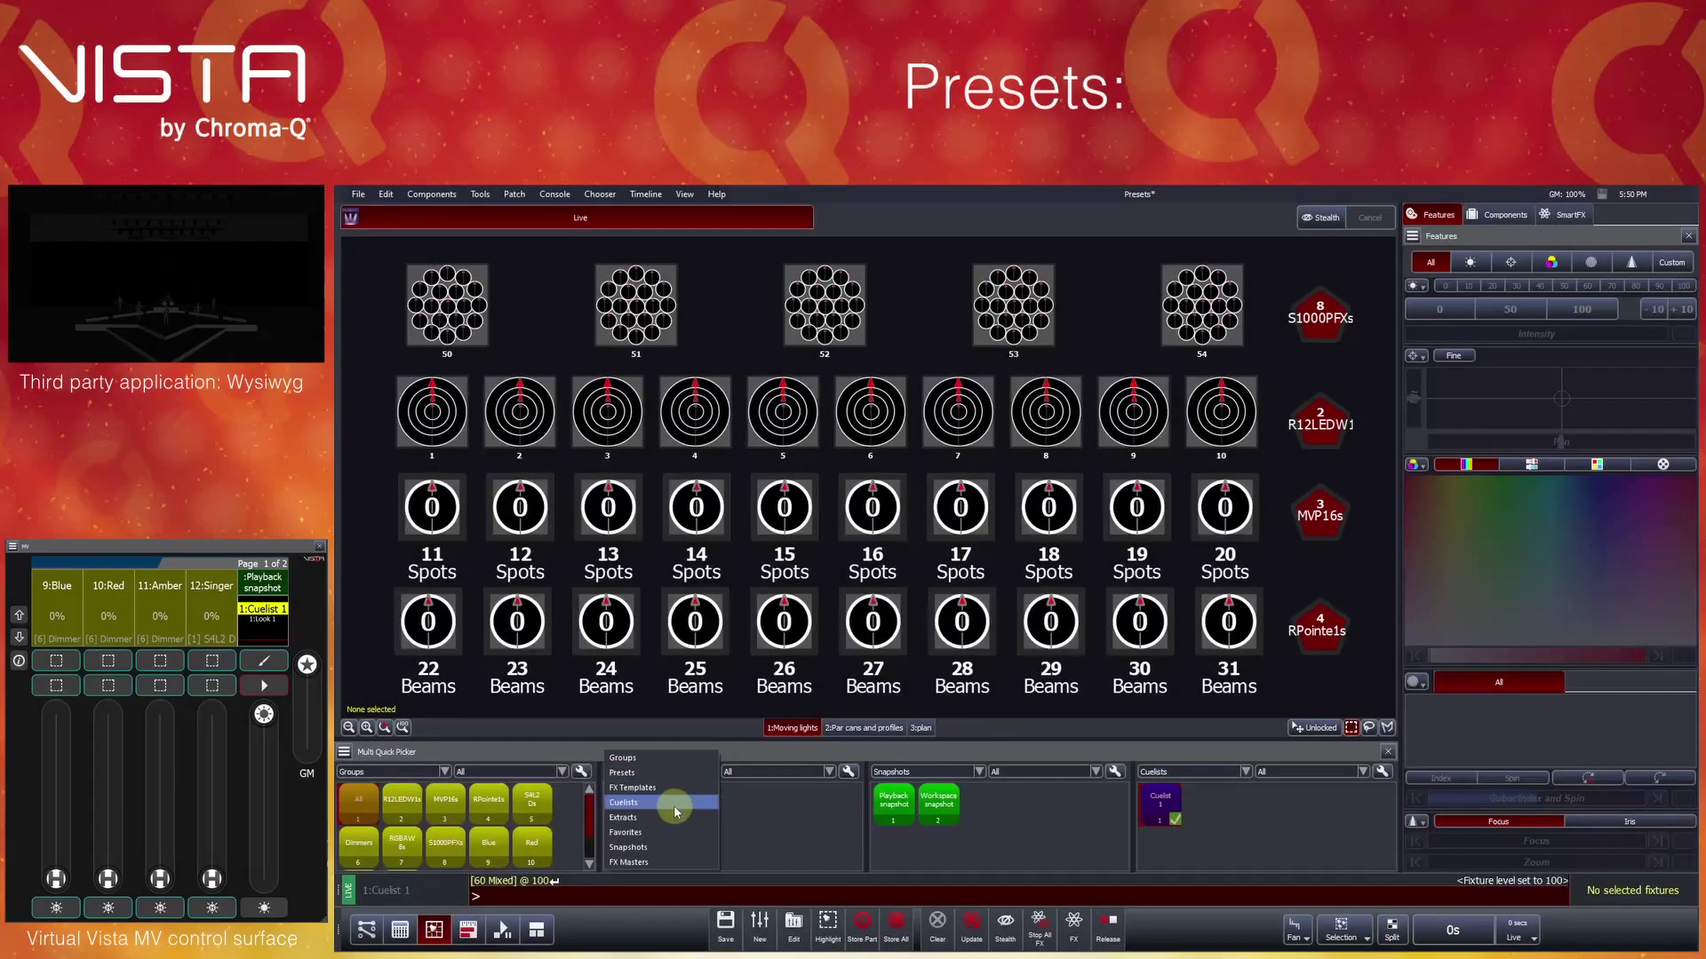
{"action": "left_click", "coordinate": [668, 773]}
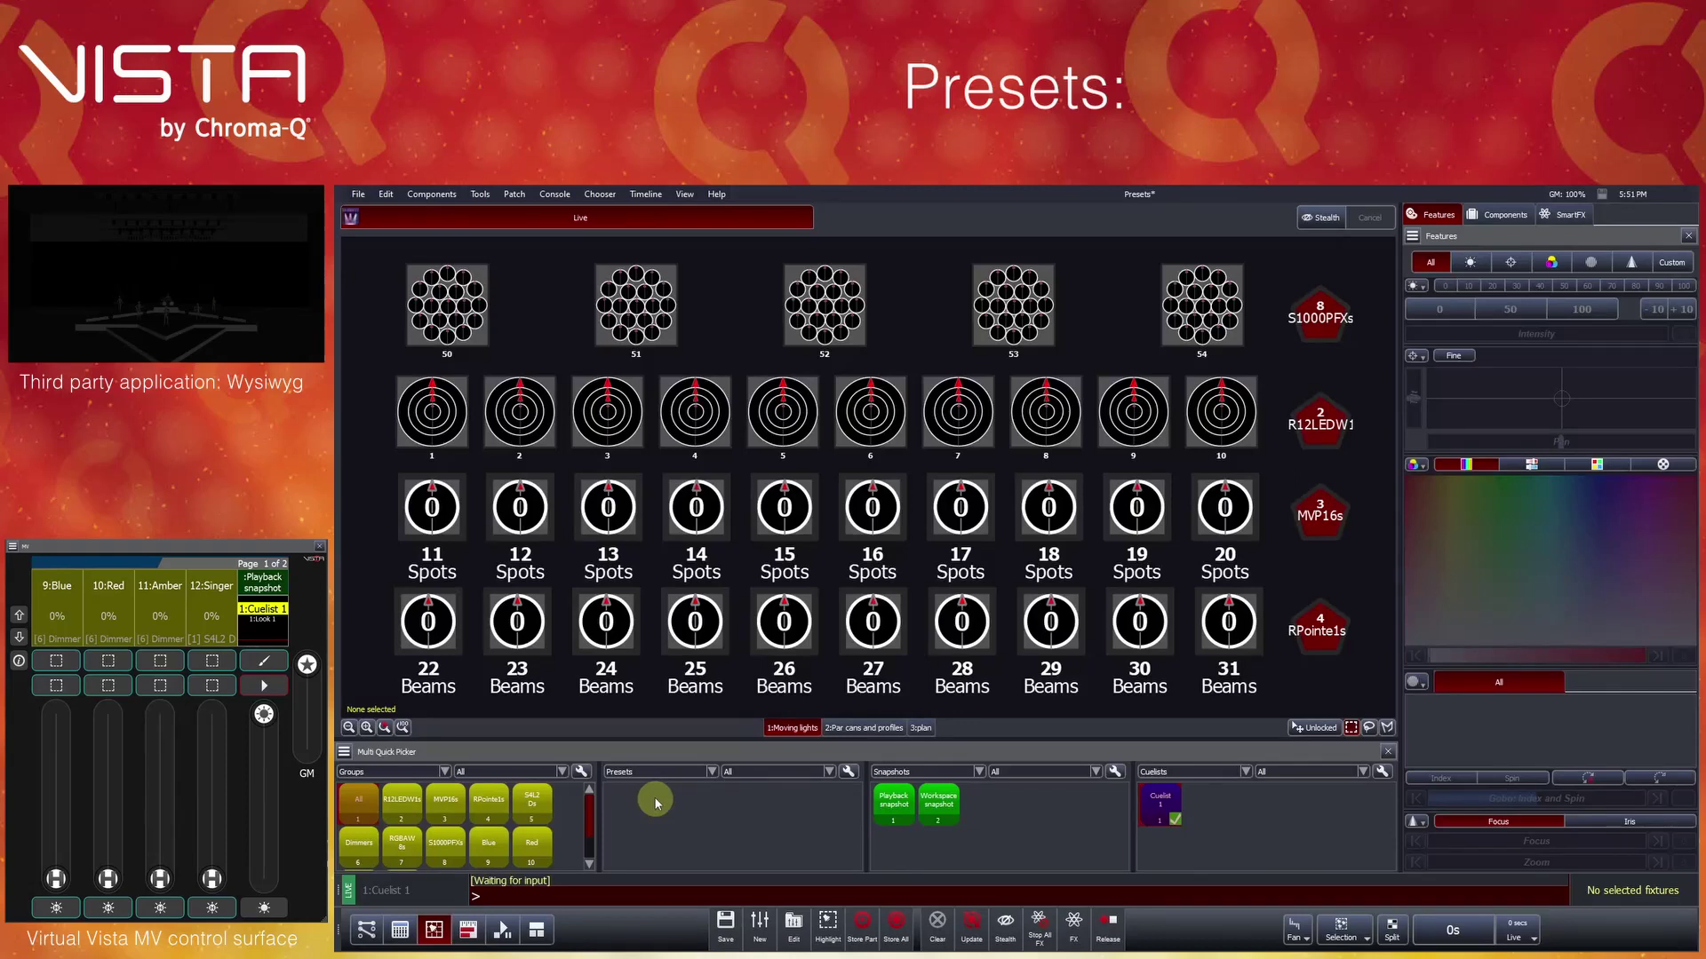
Select spots 15 and 16 and set their intensity to 100
{"action": "left_click", "coordinate": [782, 519]}
{"action": "left_click", "coordinate": [868, 524]}
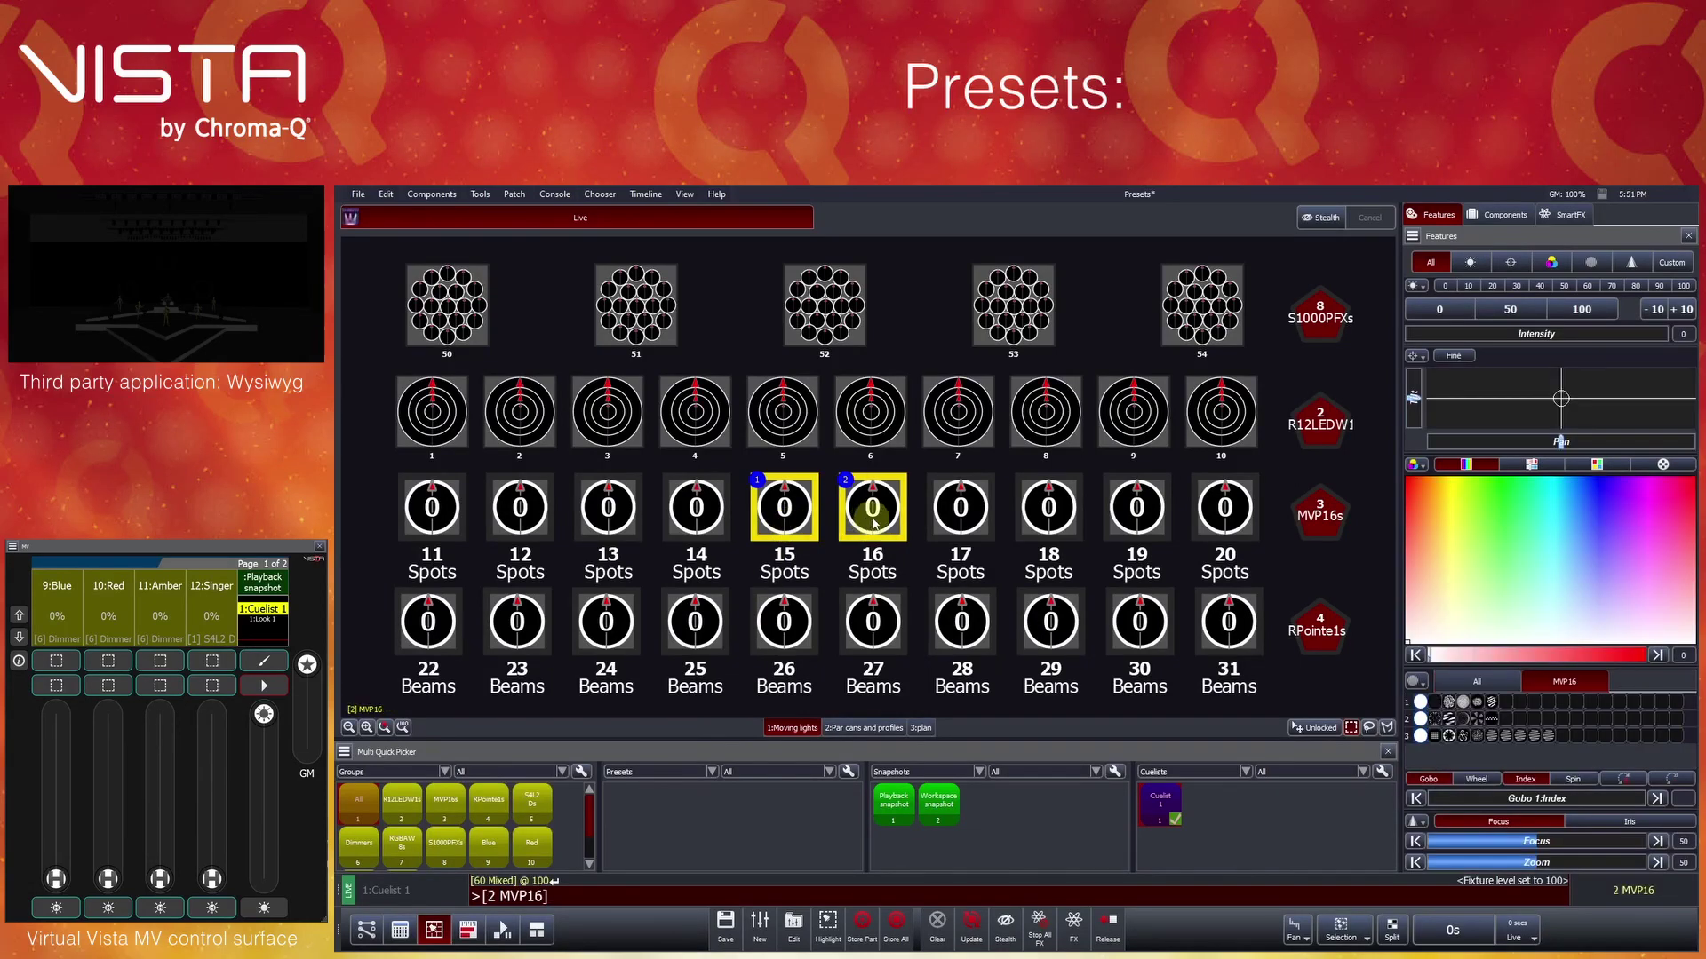
{"action": "left_click", "coordinate": [1592, 311]}
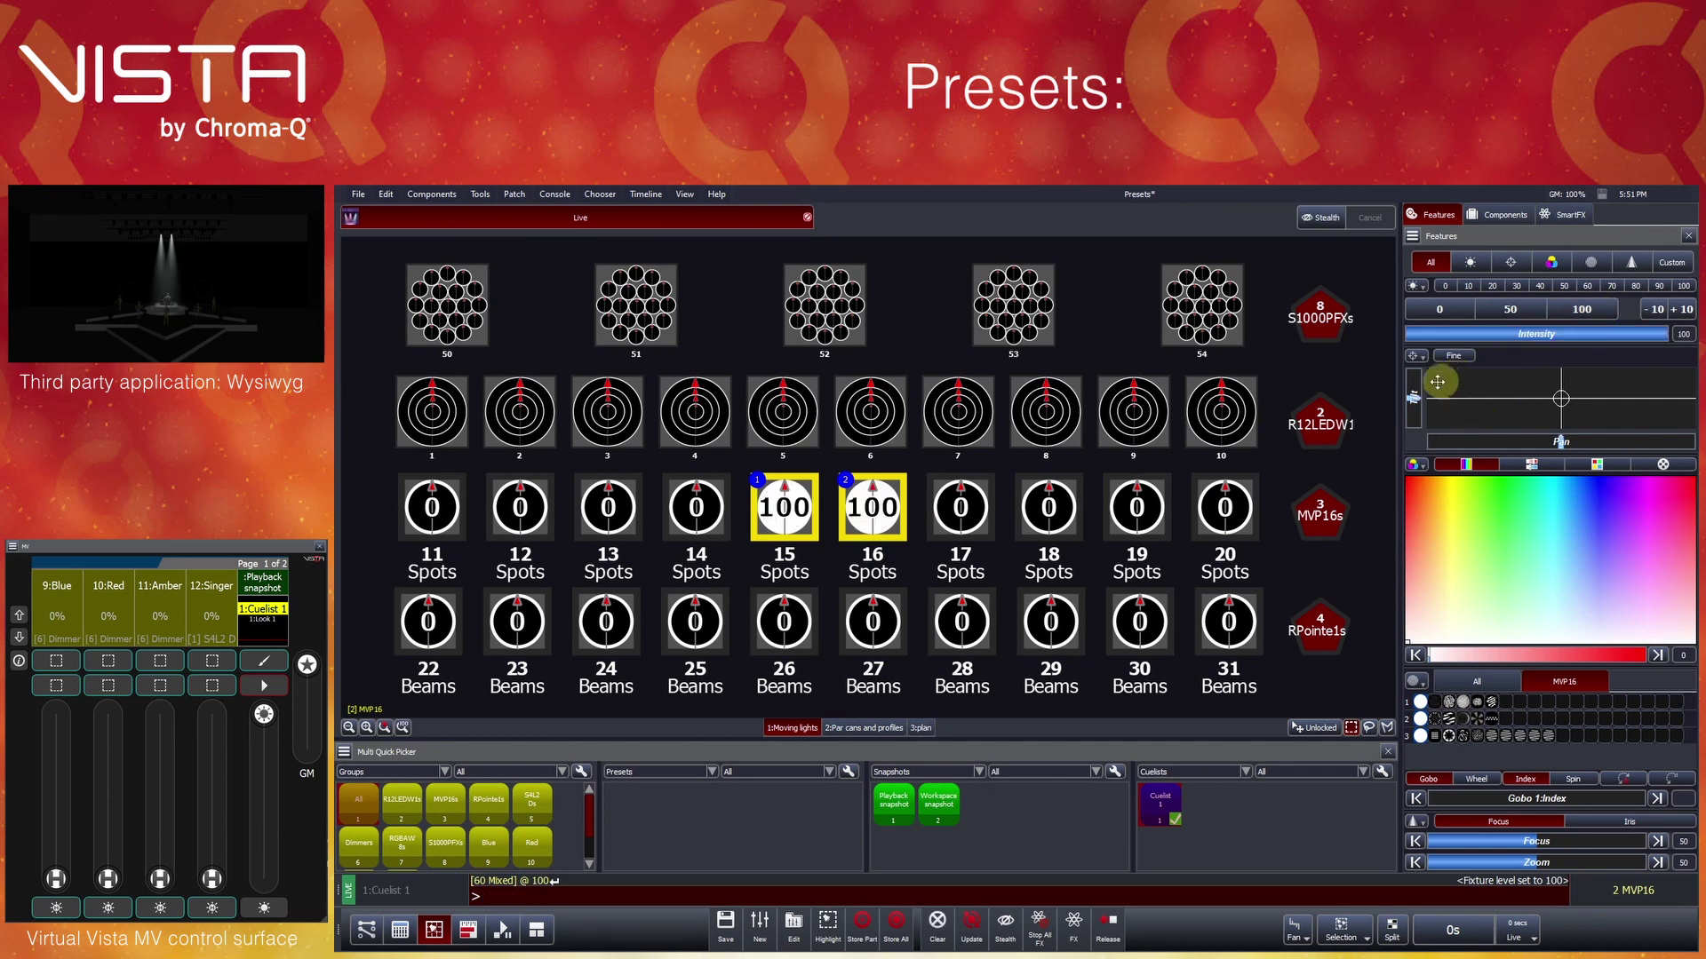
Tilt the selected spots slightly toward the front and give them a full red colour with zoom at 0
{"action": "left_click_drag", "start_coordinate": [1415, 391], "coordinate": [1404, 454]}
{"action": "left_click", "coordinate": [1449, 558]}
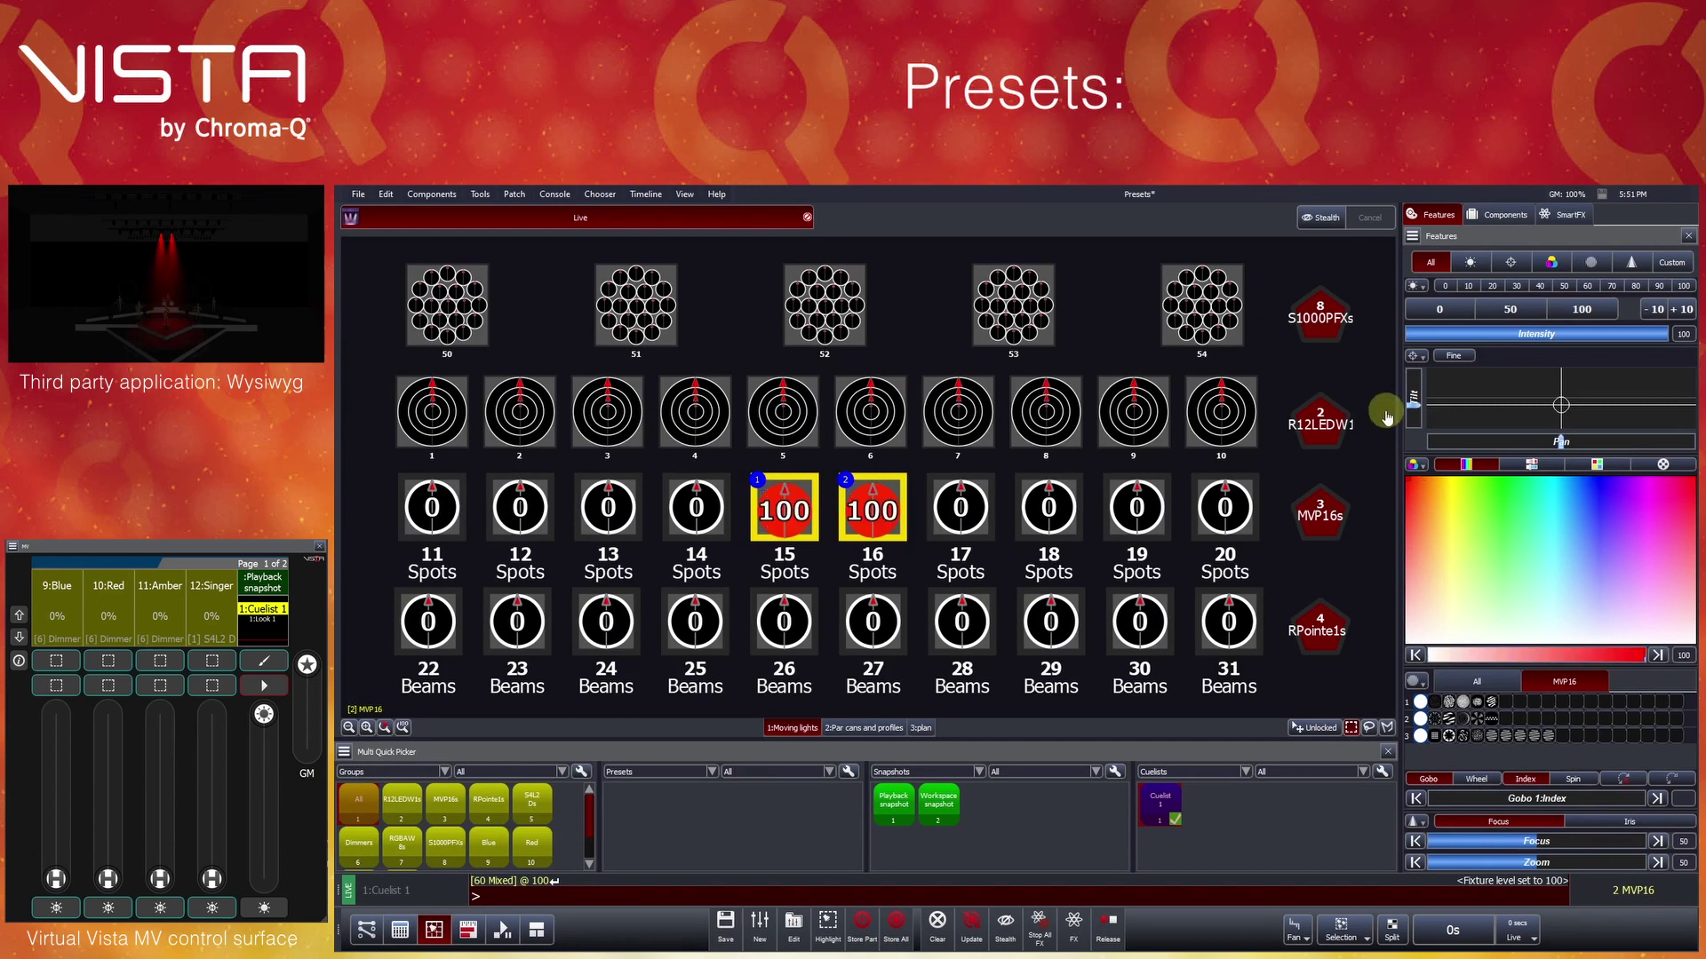
{"action": "scroll", "coordinate": [1508, 861], "scroll_direction": "down", "scroll_amount": 1}
{"action": "left_click_drag", "start_coordinate": [1509, 862], "coordinate": [1340, 855]}
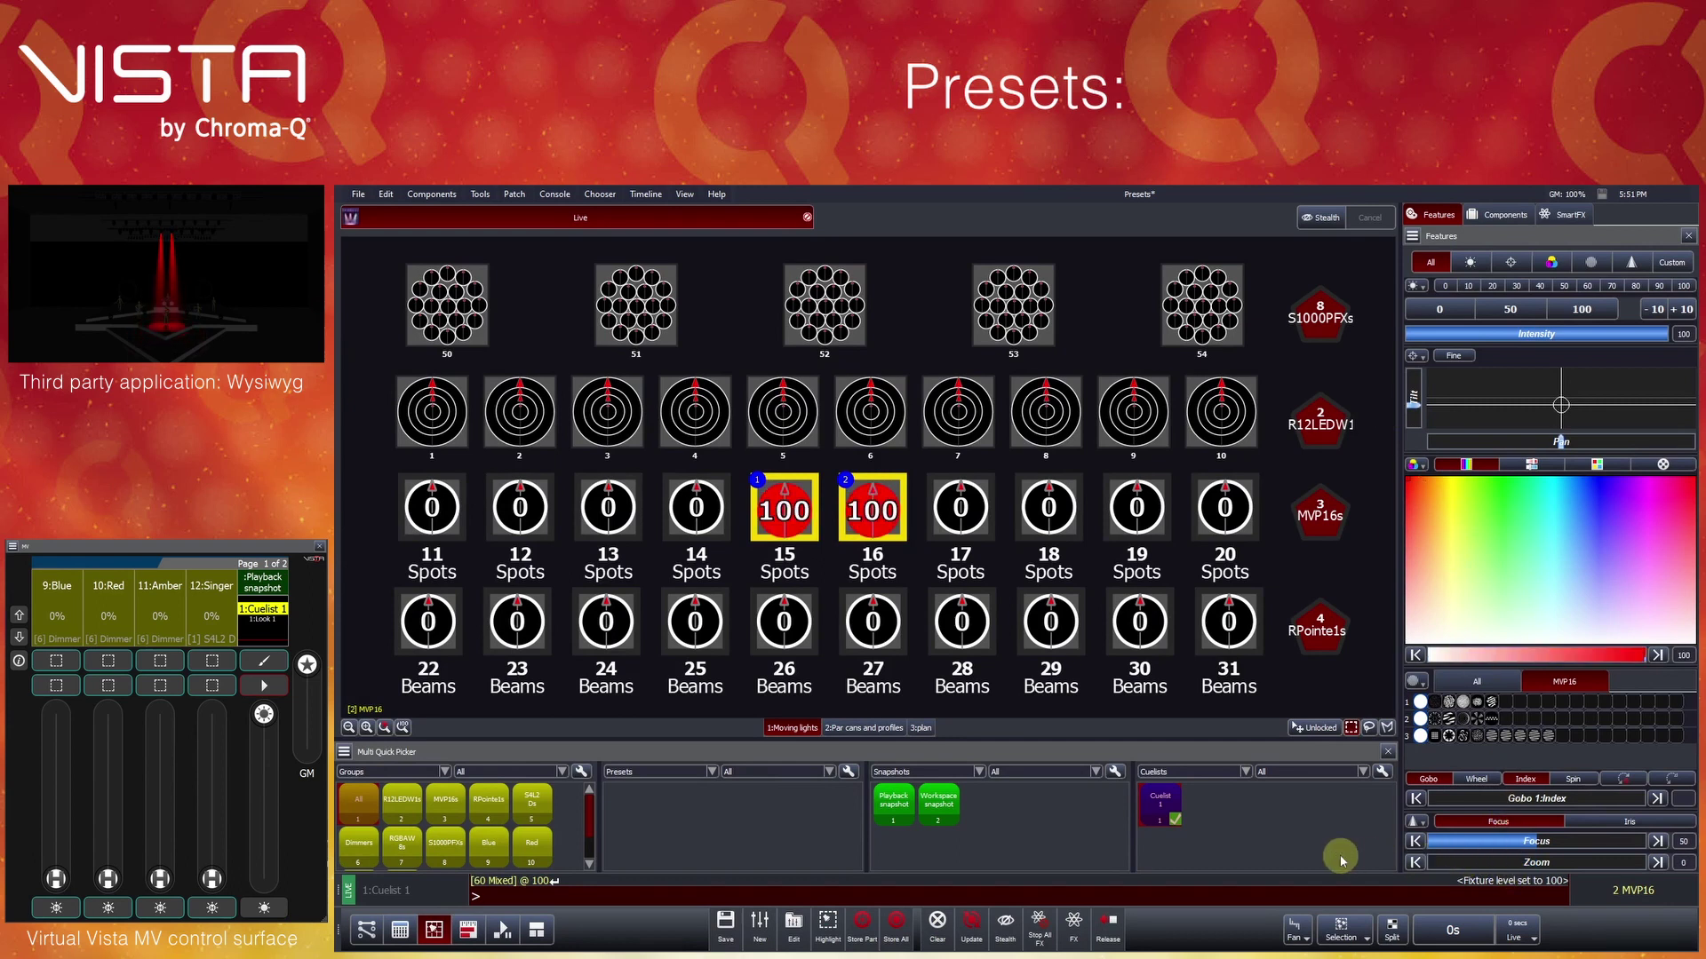
Create a preset labelled "Red front" with global values from the selected fixtures' position, colour and beam features
{"action": "right_click", "coordinate": [664, 804]}
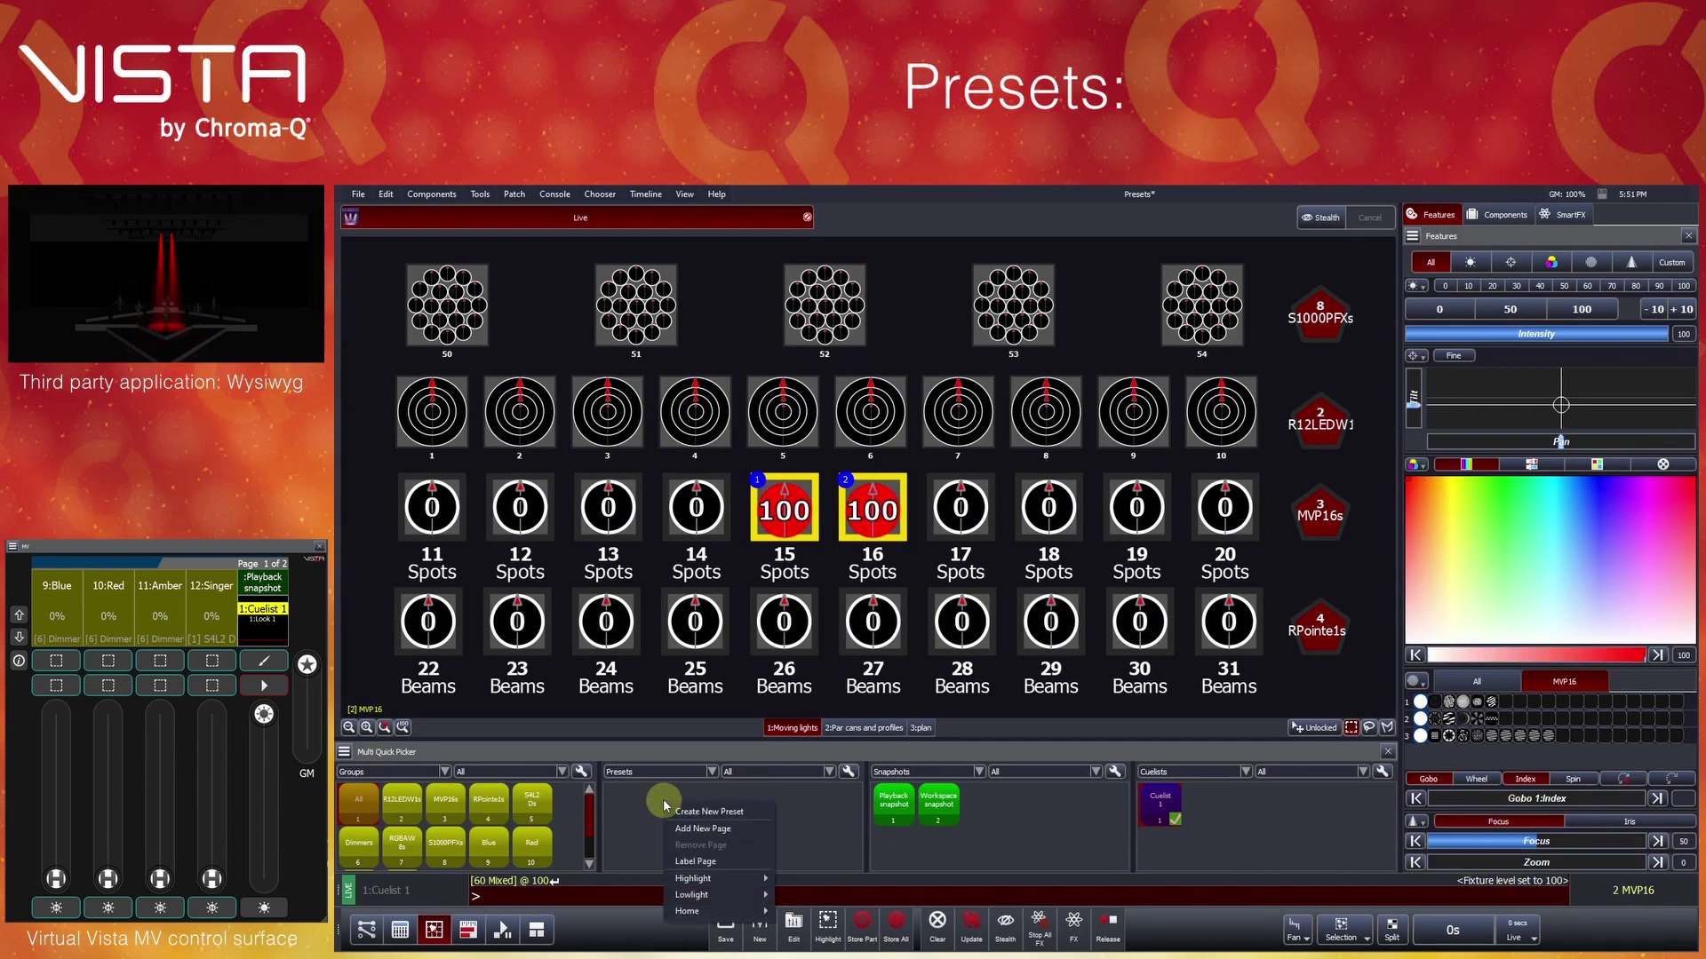
{"action": "left_click", "coordinate": [710, 811]}
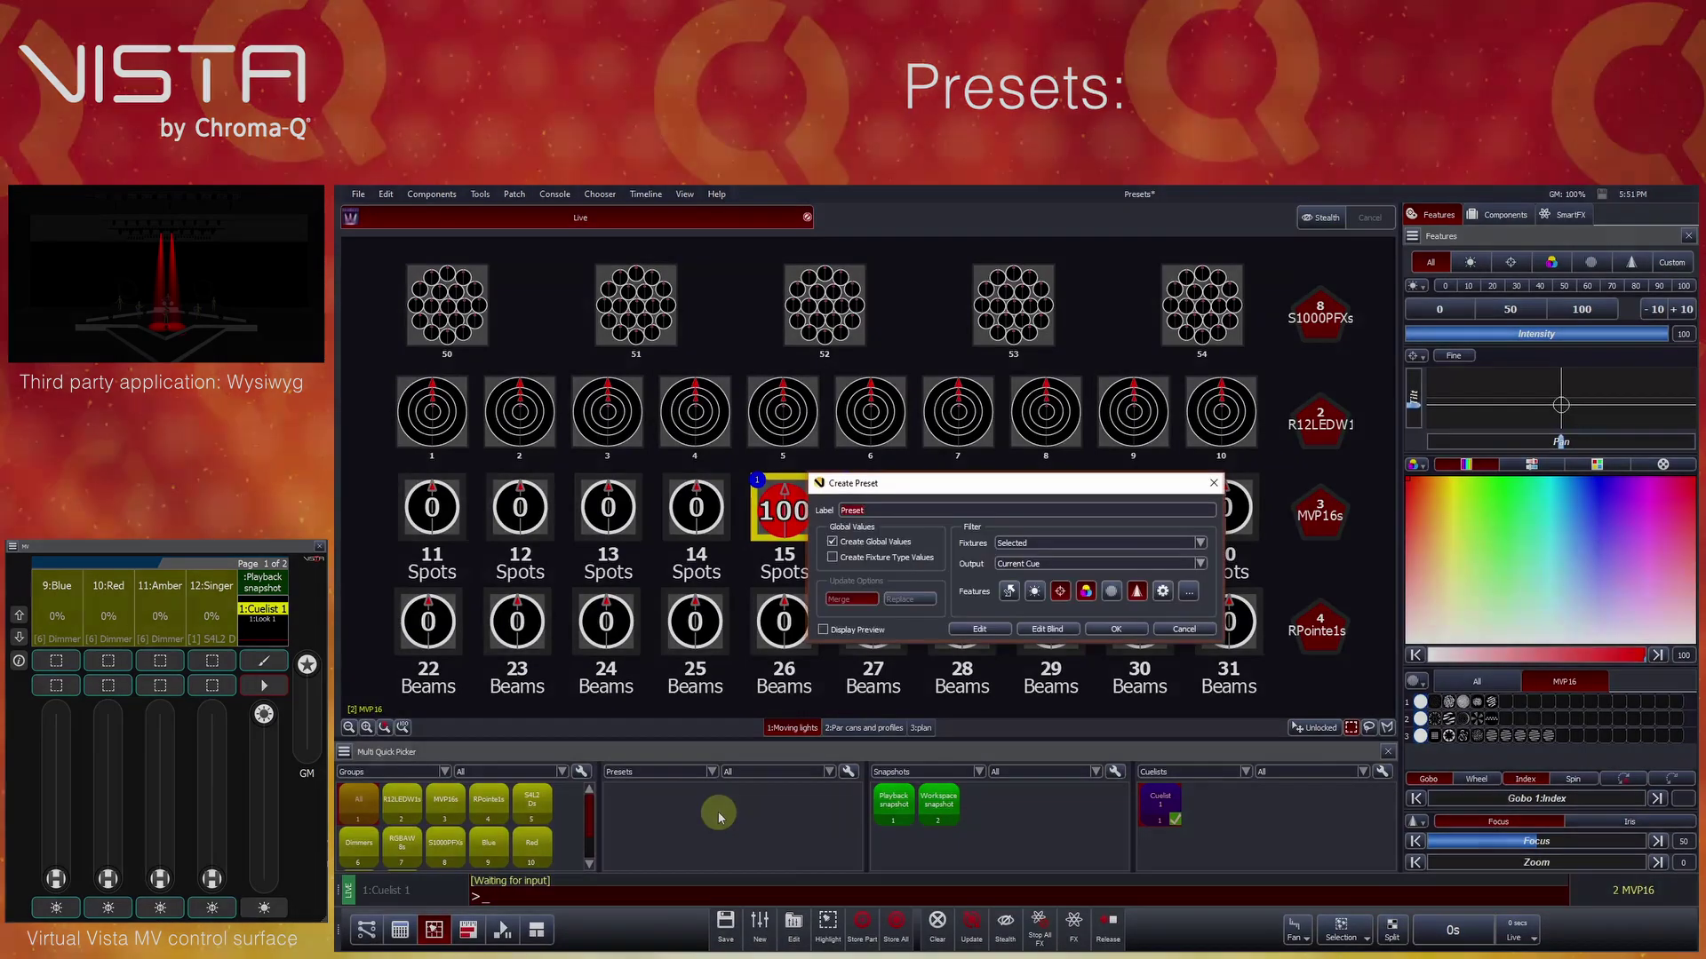
{"action": "type", "text": "F"}
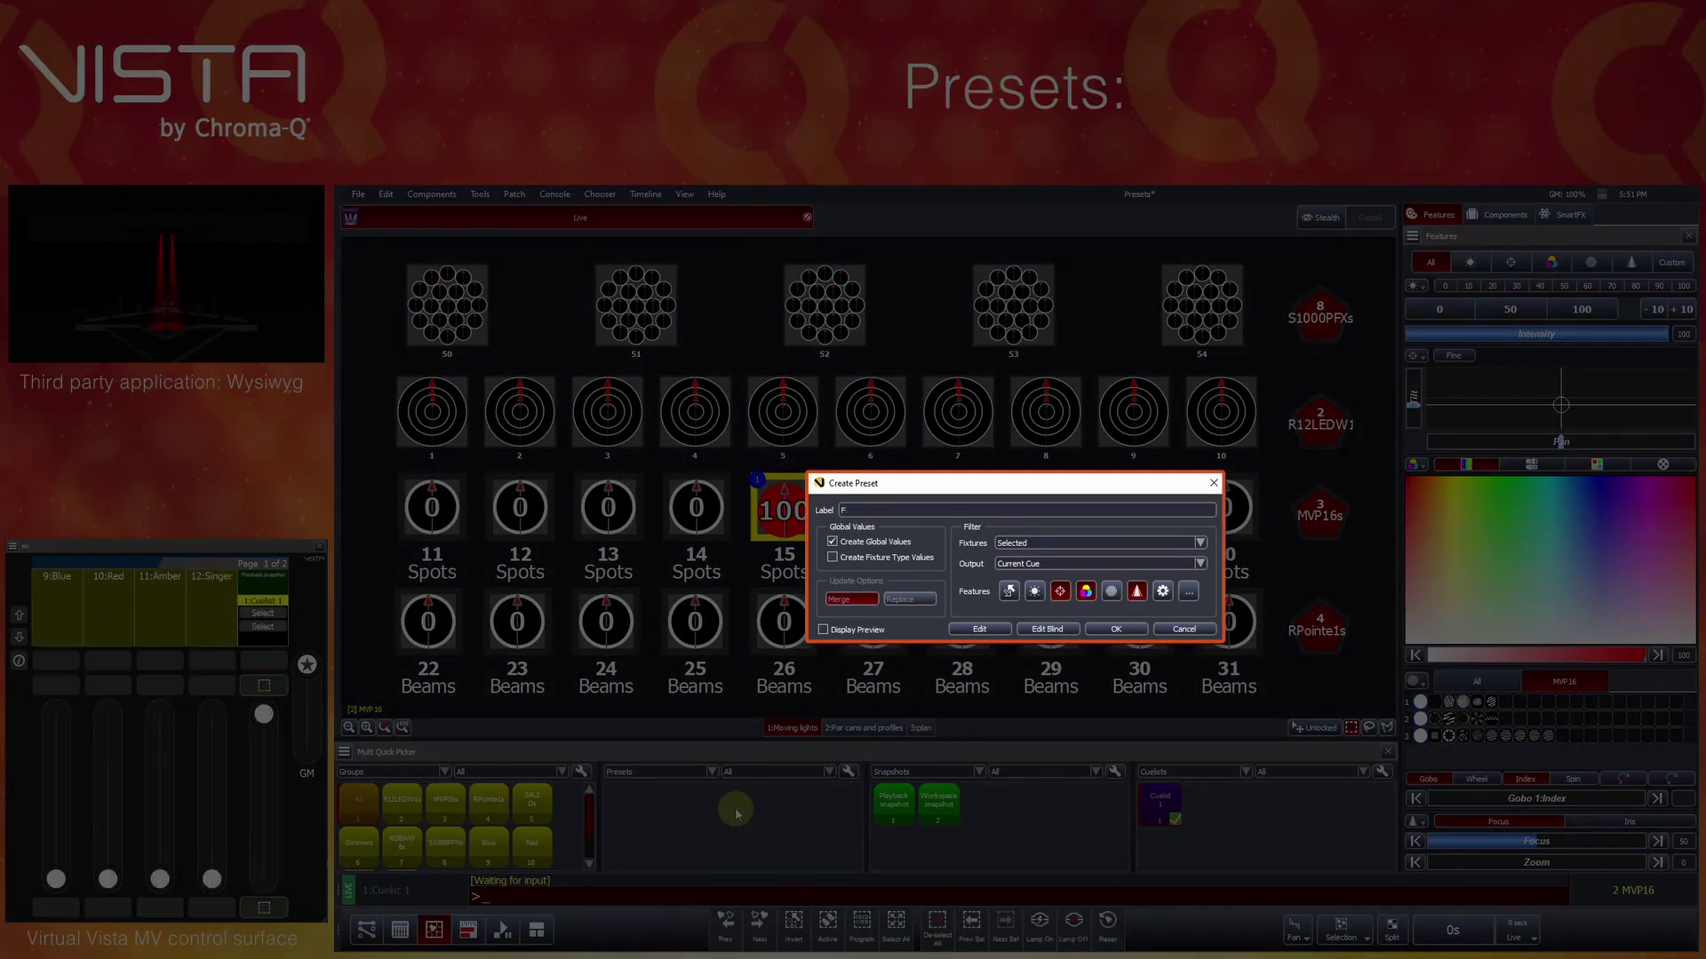
{"action": "type", "text": "Red front"}
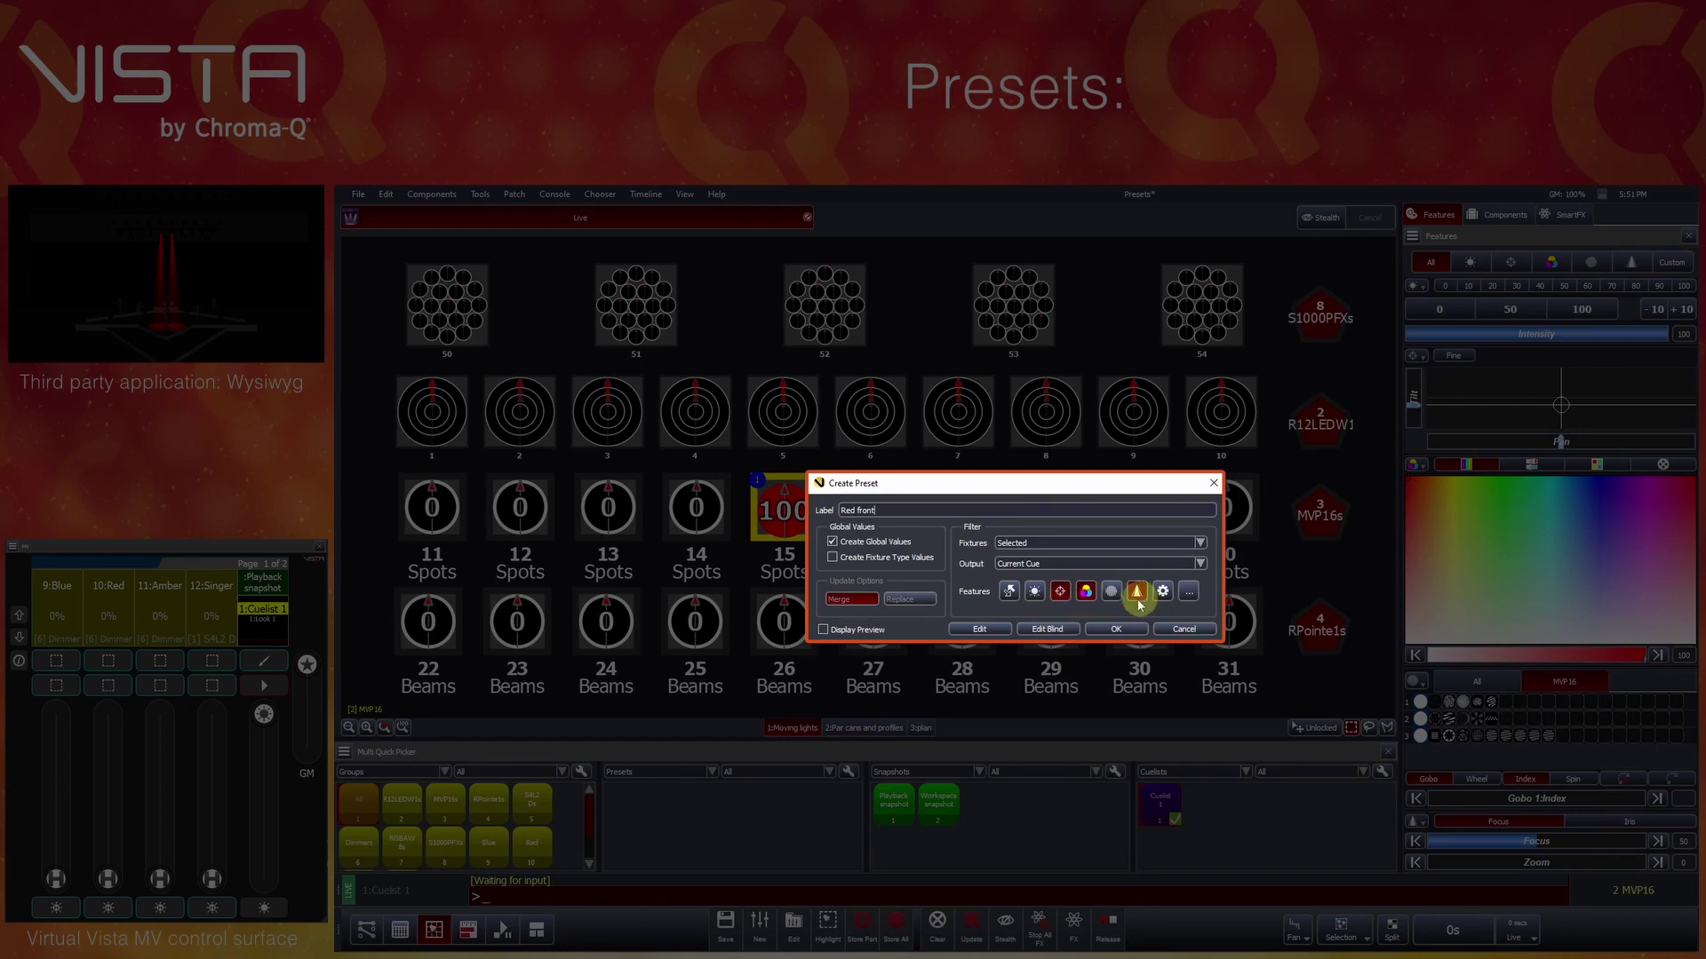
{"action": "left_click", "coordinate": [1034, 591]}
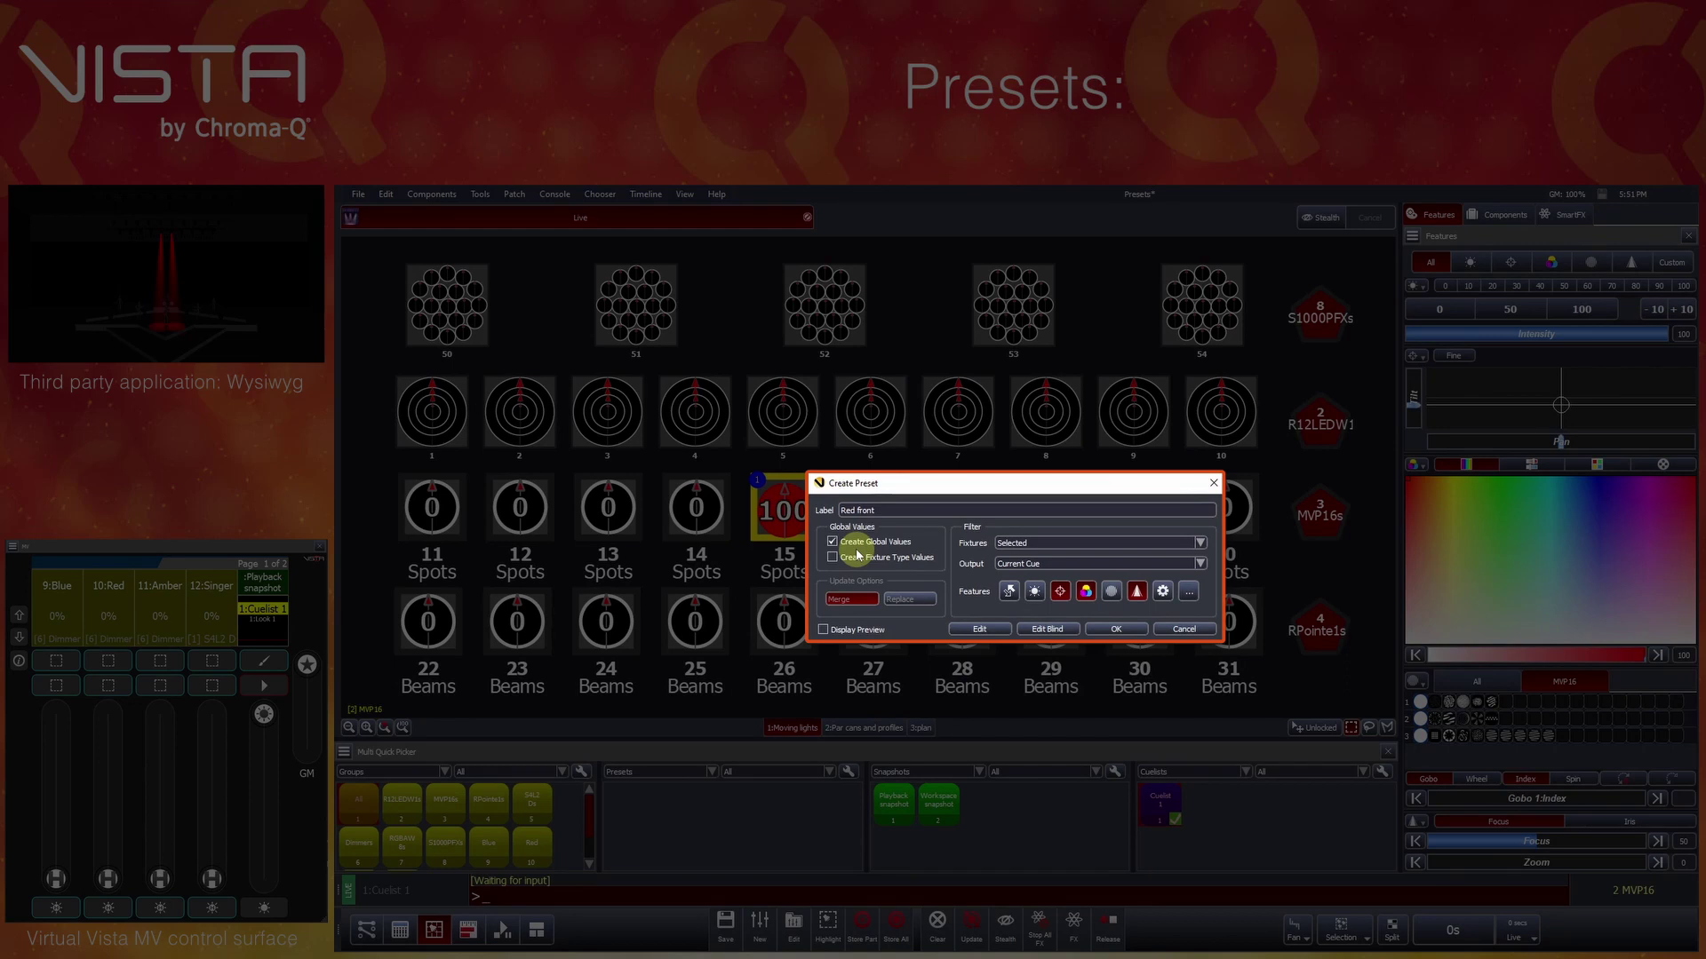
{"action": "left_click", "coordinate": [1117, 630]}
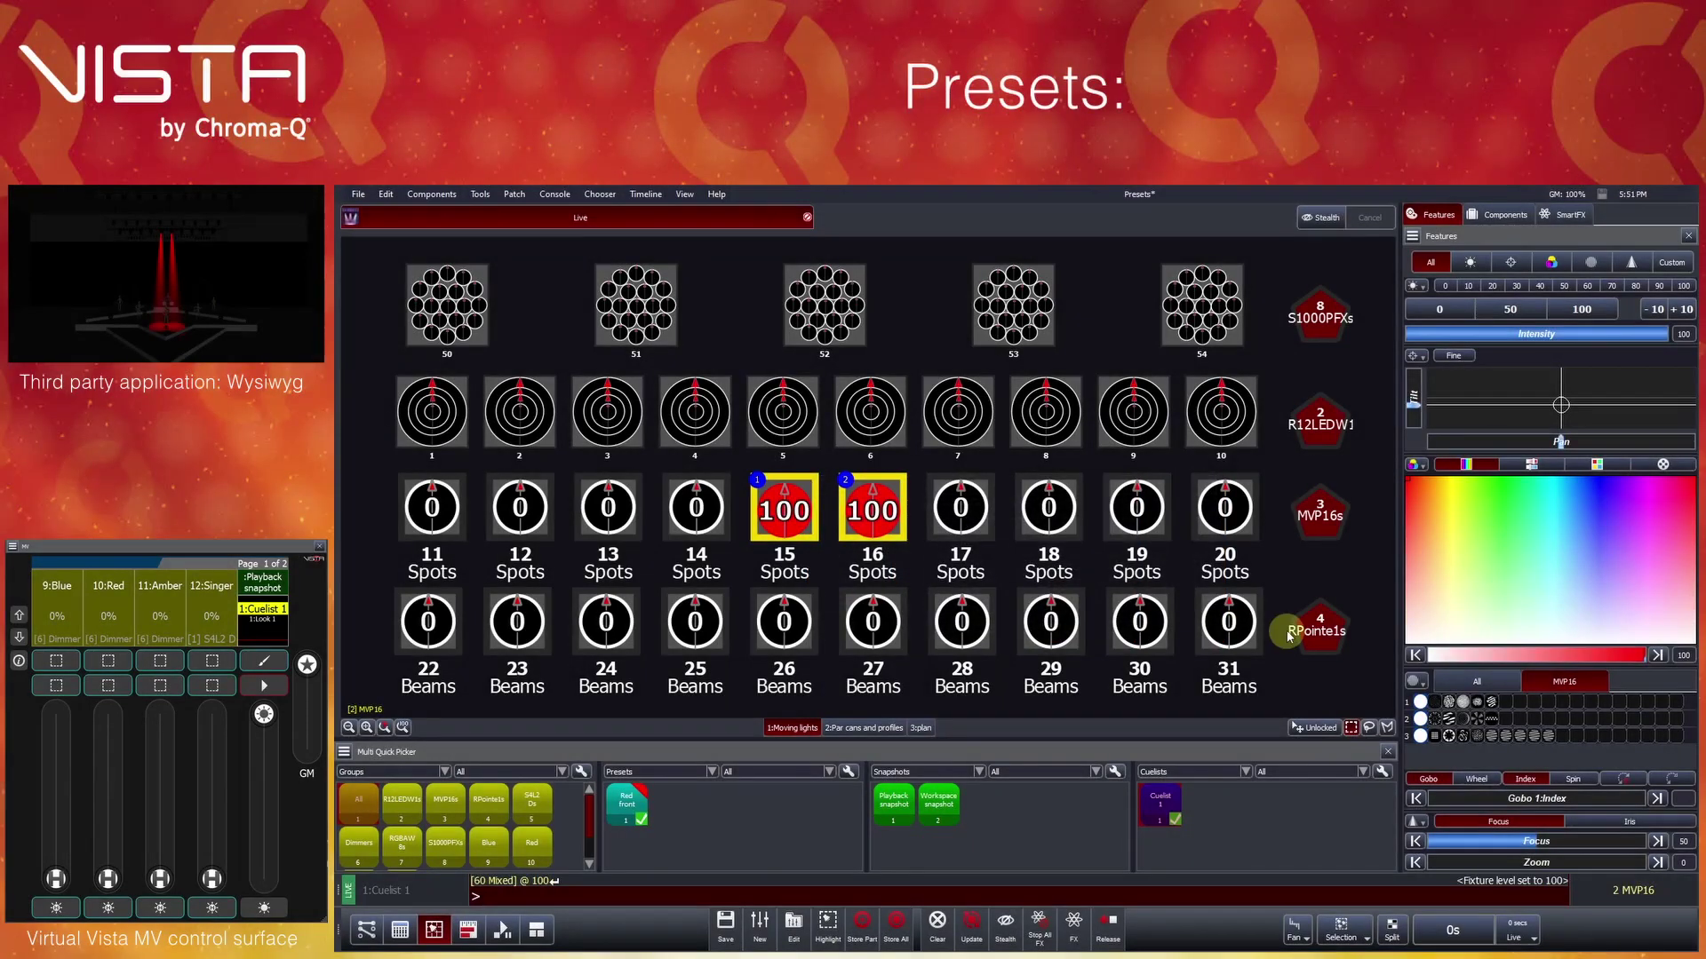
Clear the current values, select all MVP16, R12LEDW, S1000PFX and RPointe fixtures, and set their intensity to 100
{"action": "left_click", "coordinate": [1300, 636]}
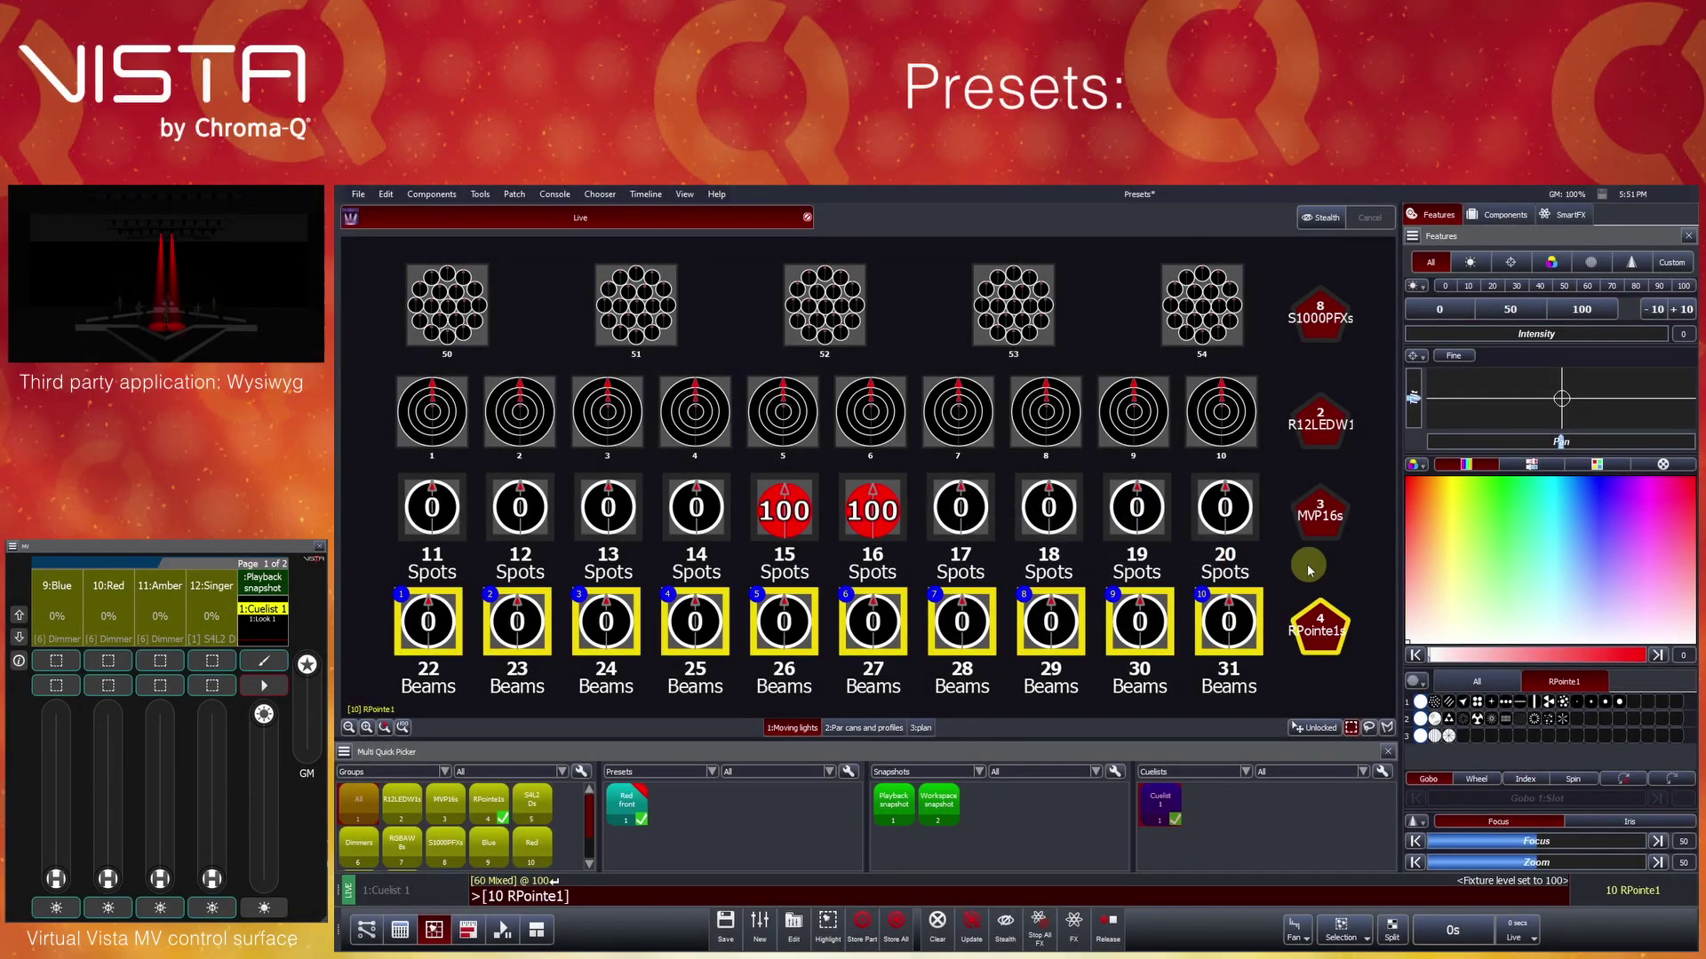
{"action": "left_click", "coordinate": [937, 922]}
{"action": "left_click", "coordinate": [1319, 524]}
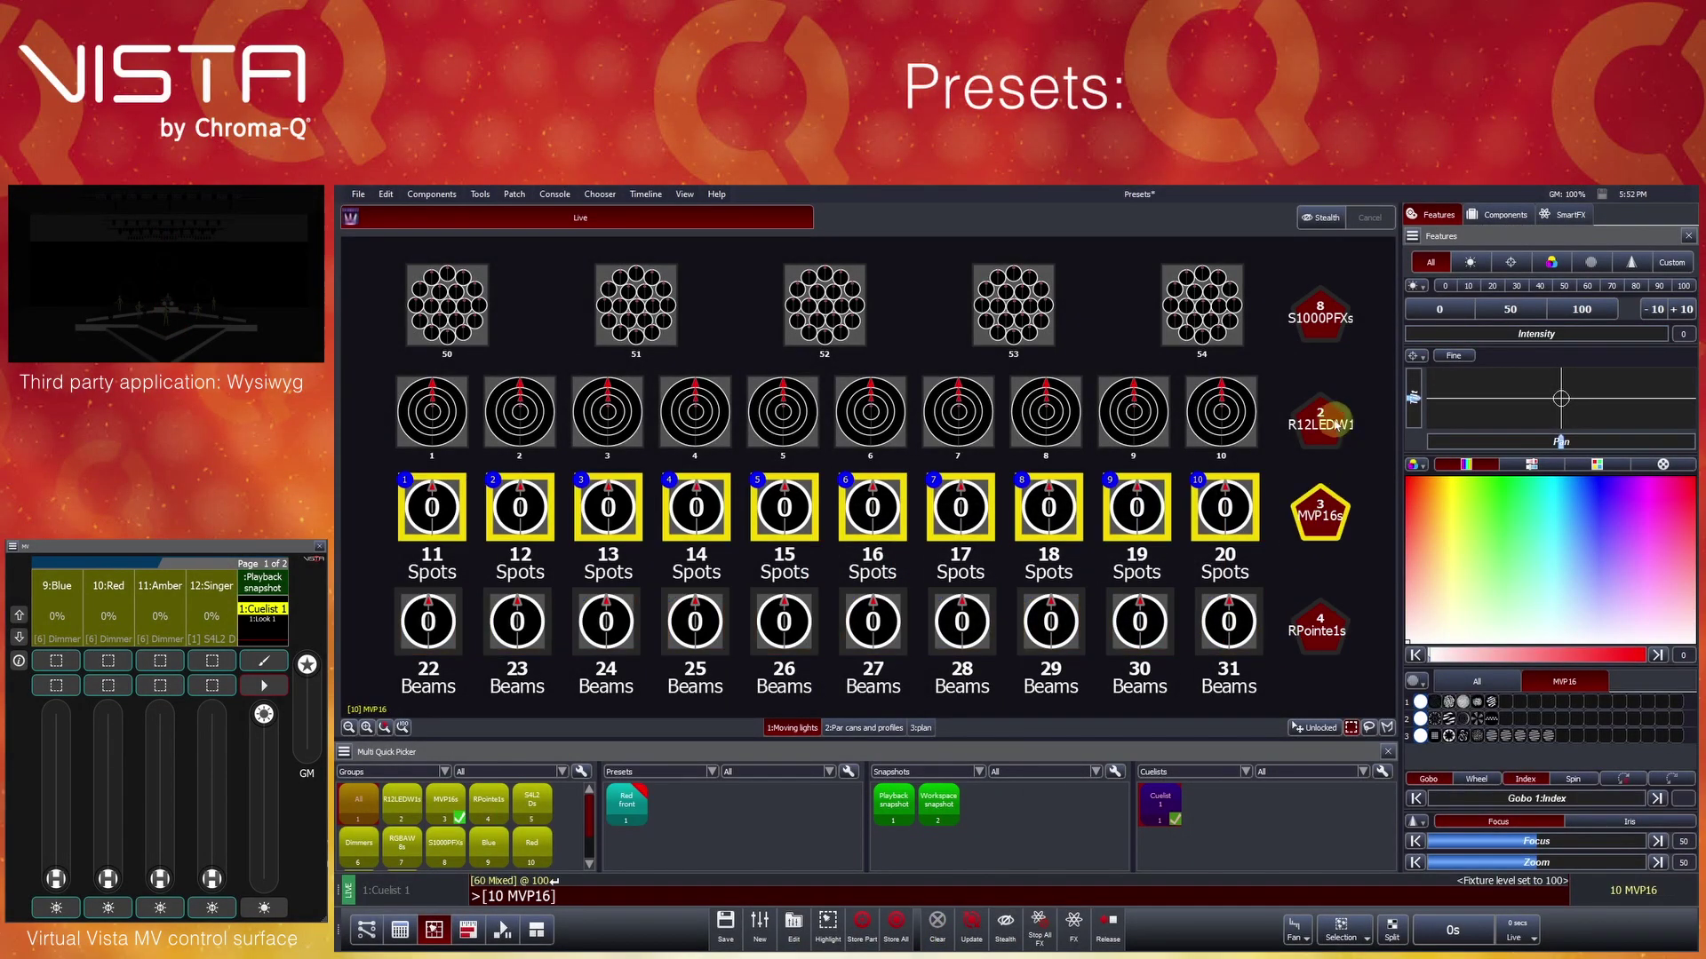
{"action": "left_click", "coordinate": [1320, 420]}
{"action": "left_click", "coordinate": [1320, 313]}
{"action": "left_click", "coordinate": [1316, 637]}
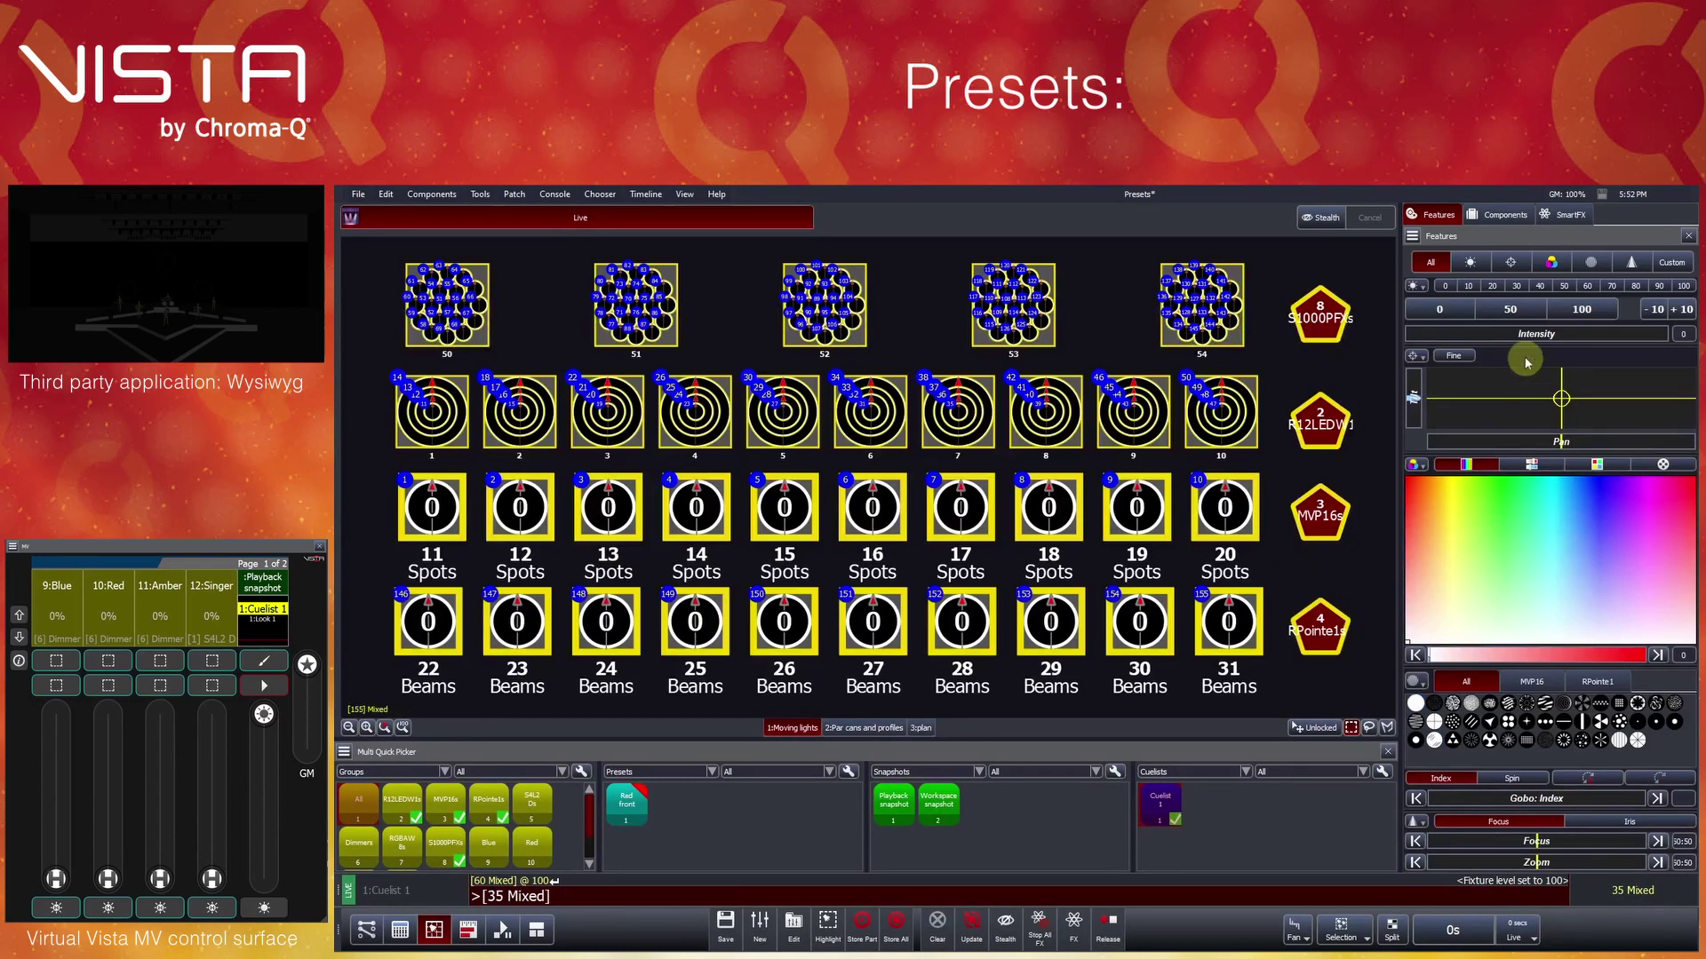
{"action": "left_click", "coordinate": [1581, 309]}
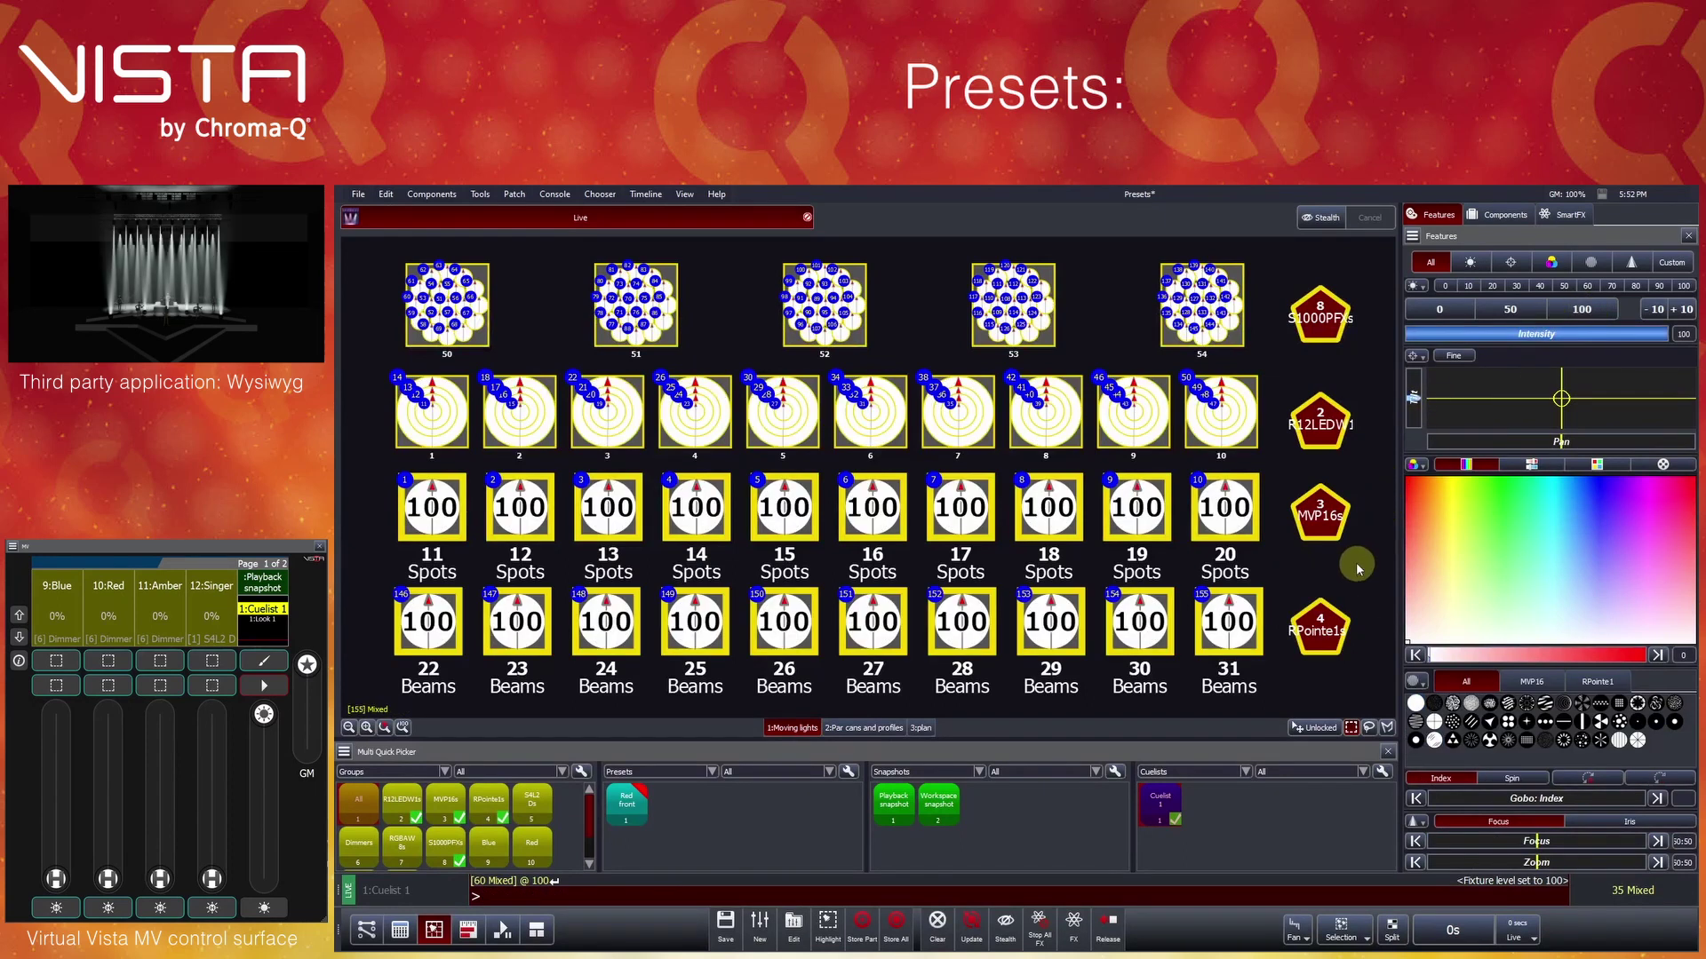
Apply the "Red front" preset to all selected fixtures, clear, and recall the preset with no fixtures selected
{"action": "left_click", "coordinate": [629, 806]}
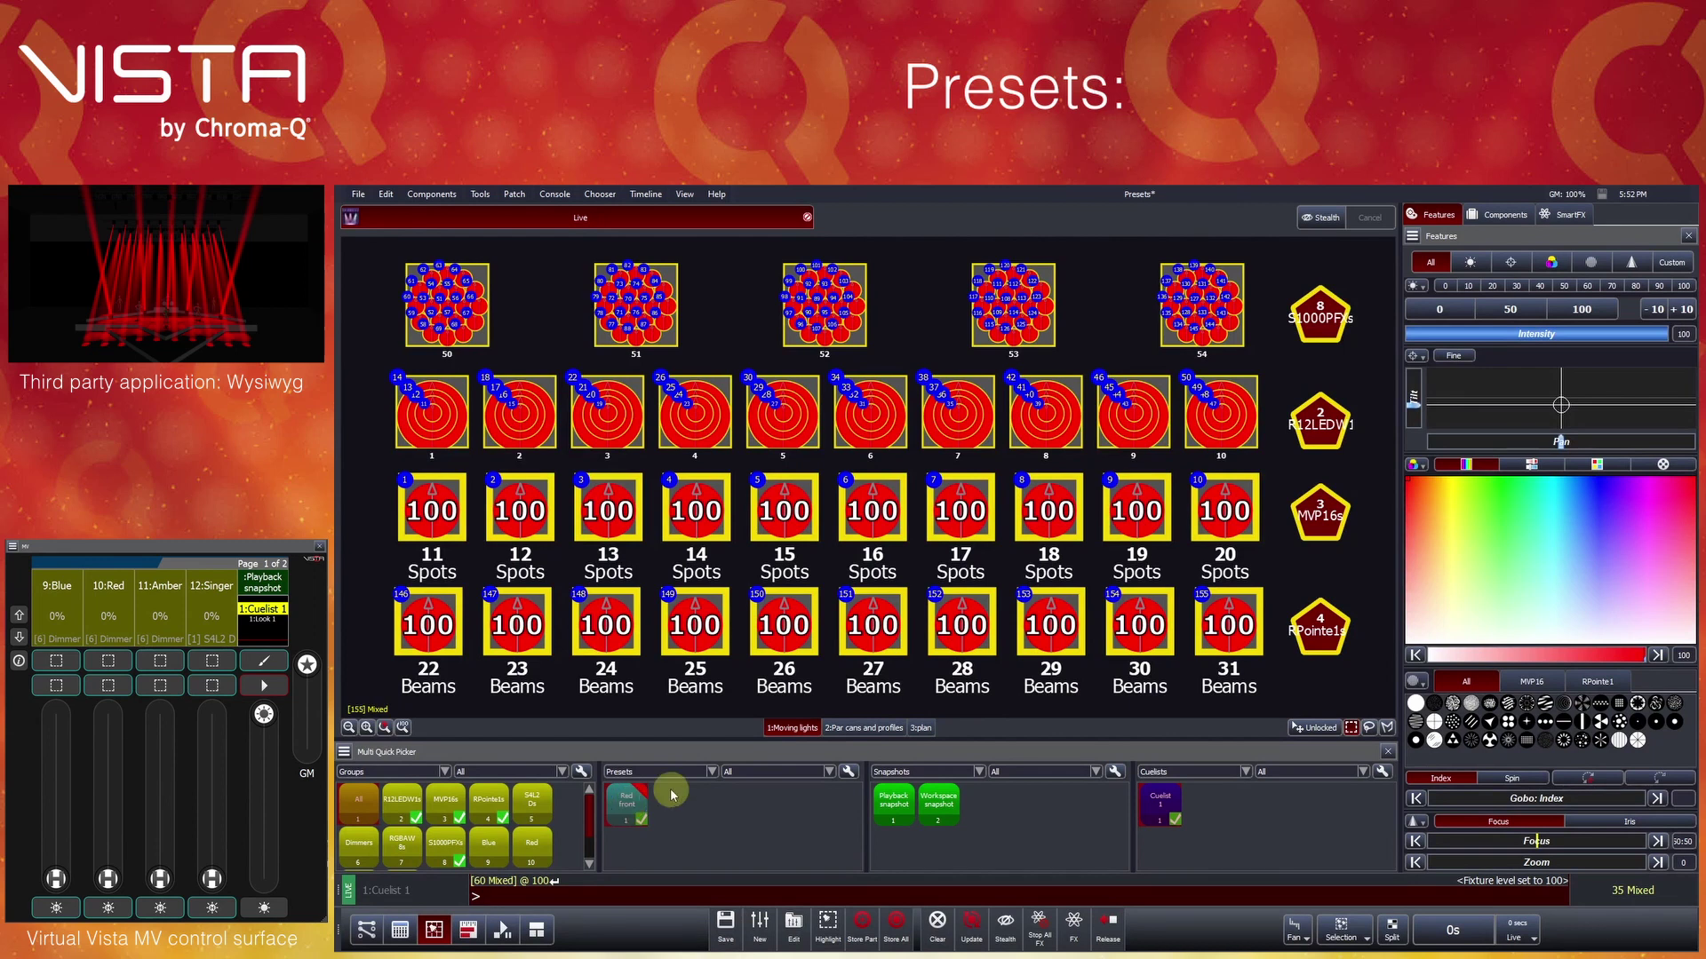
{"action": "left_click", "coordinate": [944, 941]}
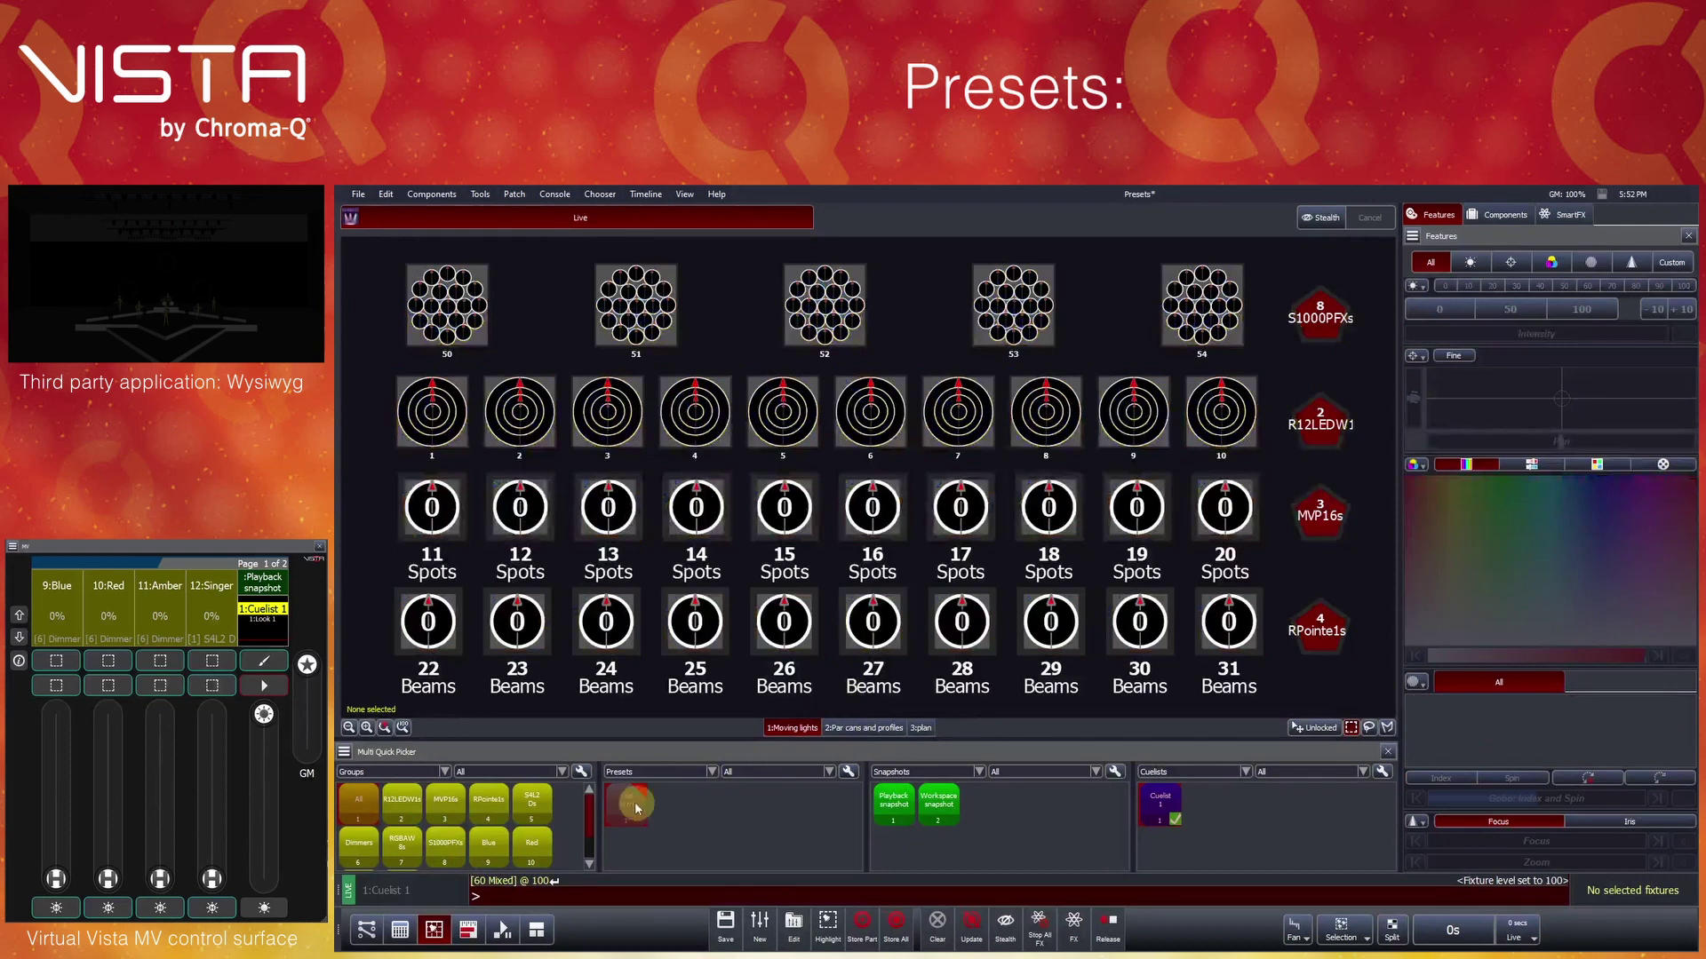
{"action": "left_click", "coordinate": [624, 808]}
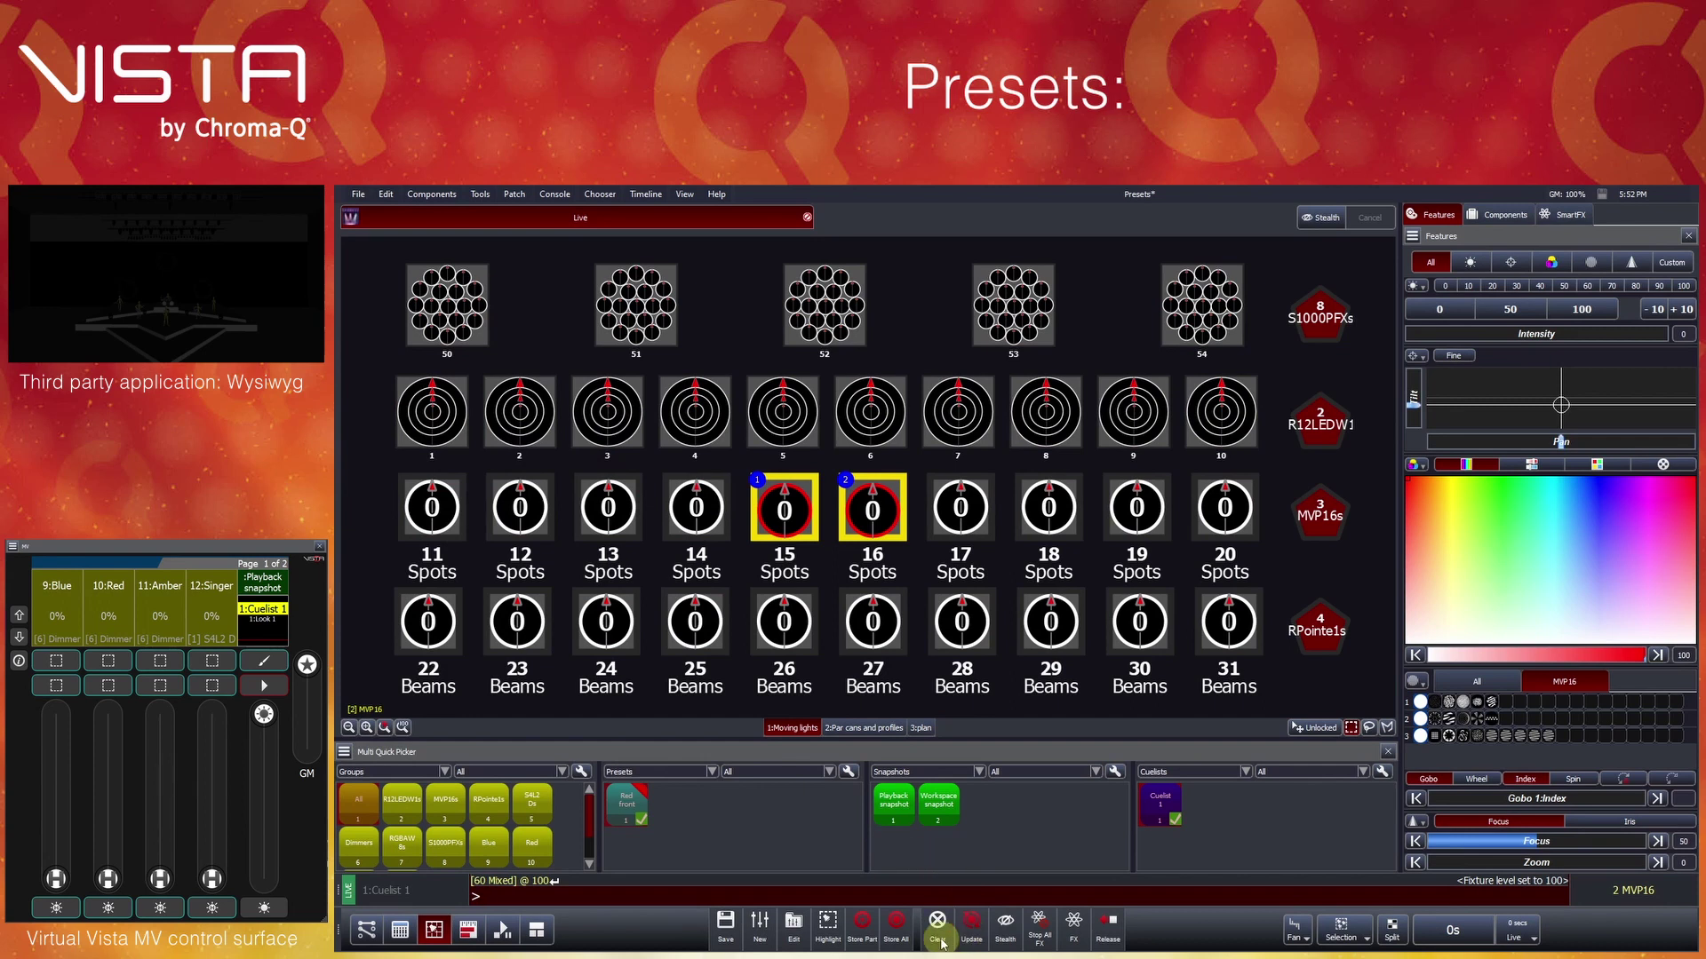
Bring spots 14 to 17 to intensity 100 and tilt them upward
{"action": "left_click_drag", "start_coordinate": [698, 508], "coordinate": [957, 509]}
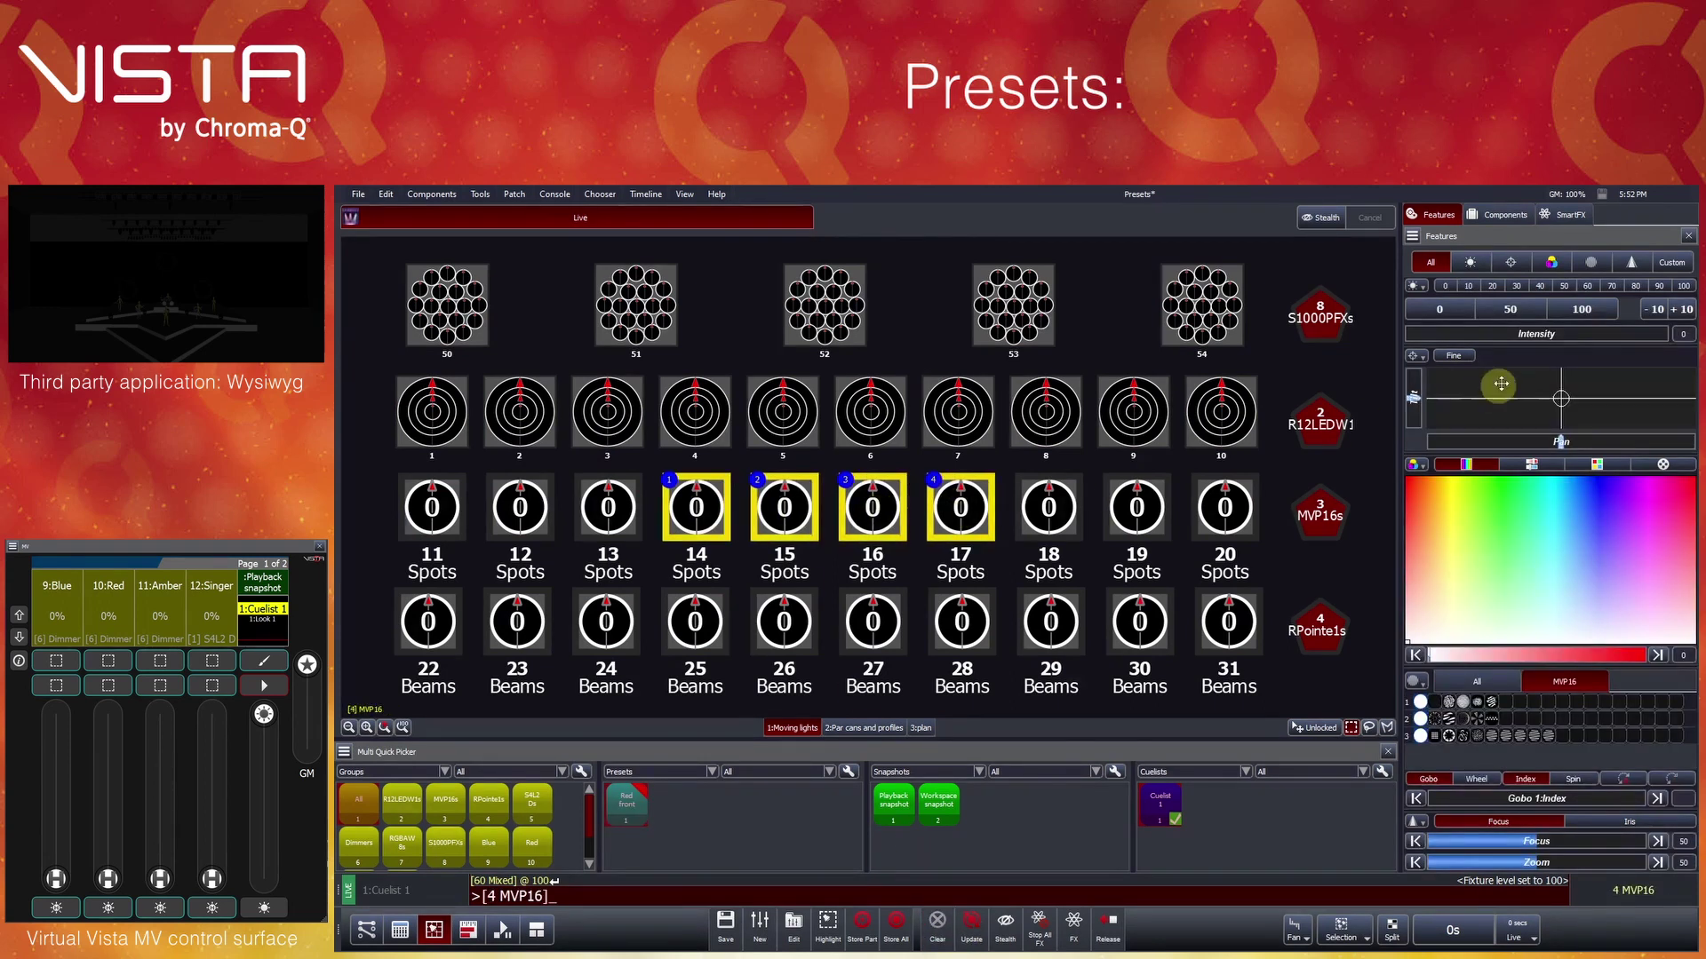
{"action": "left_click", "coordinate": [1582, 310]}
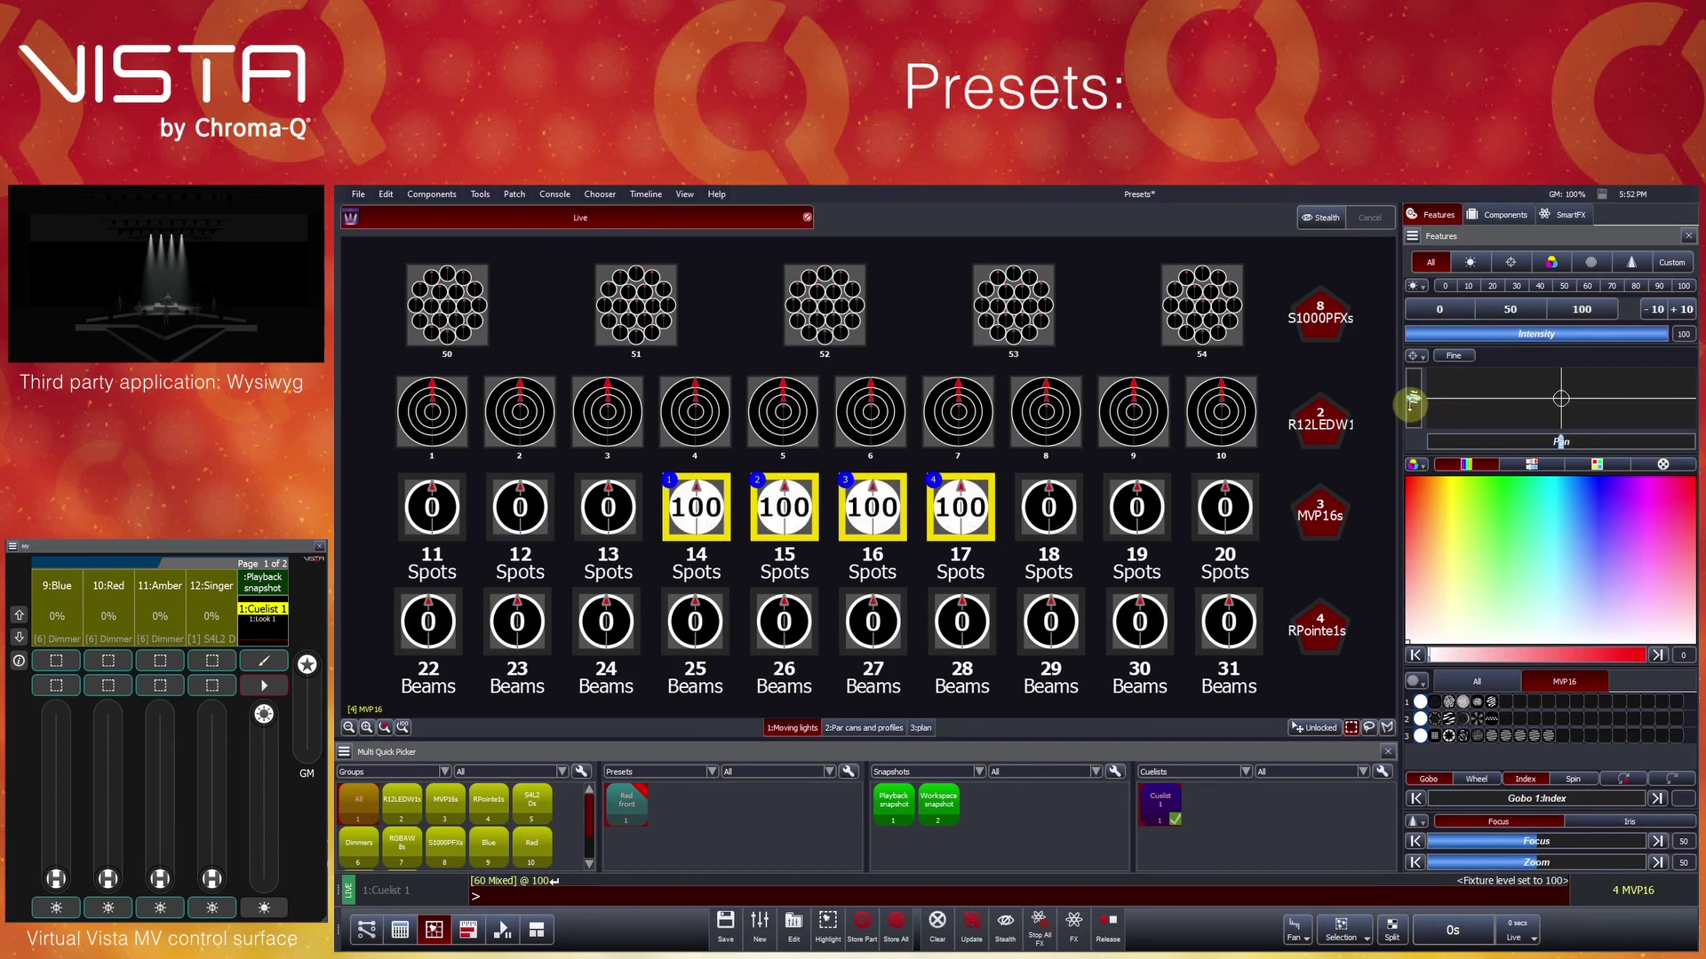
{"action": "left_click_drag", "start_coordinate": [1412, 399], "coordinate": [1413, 422]}
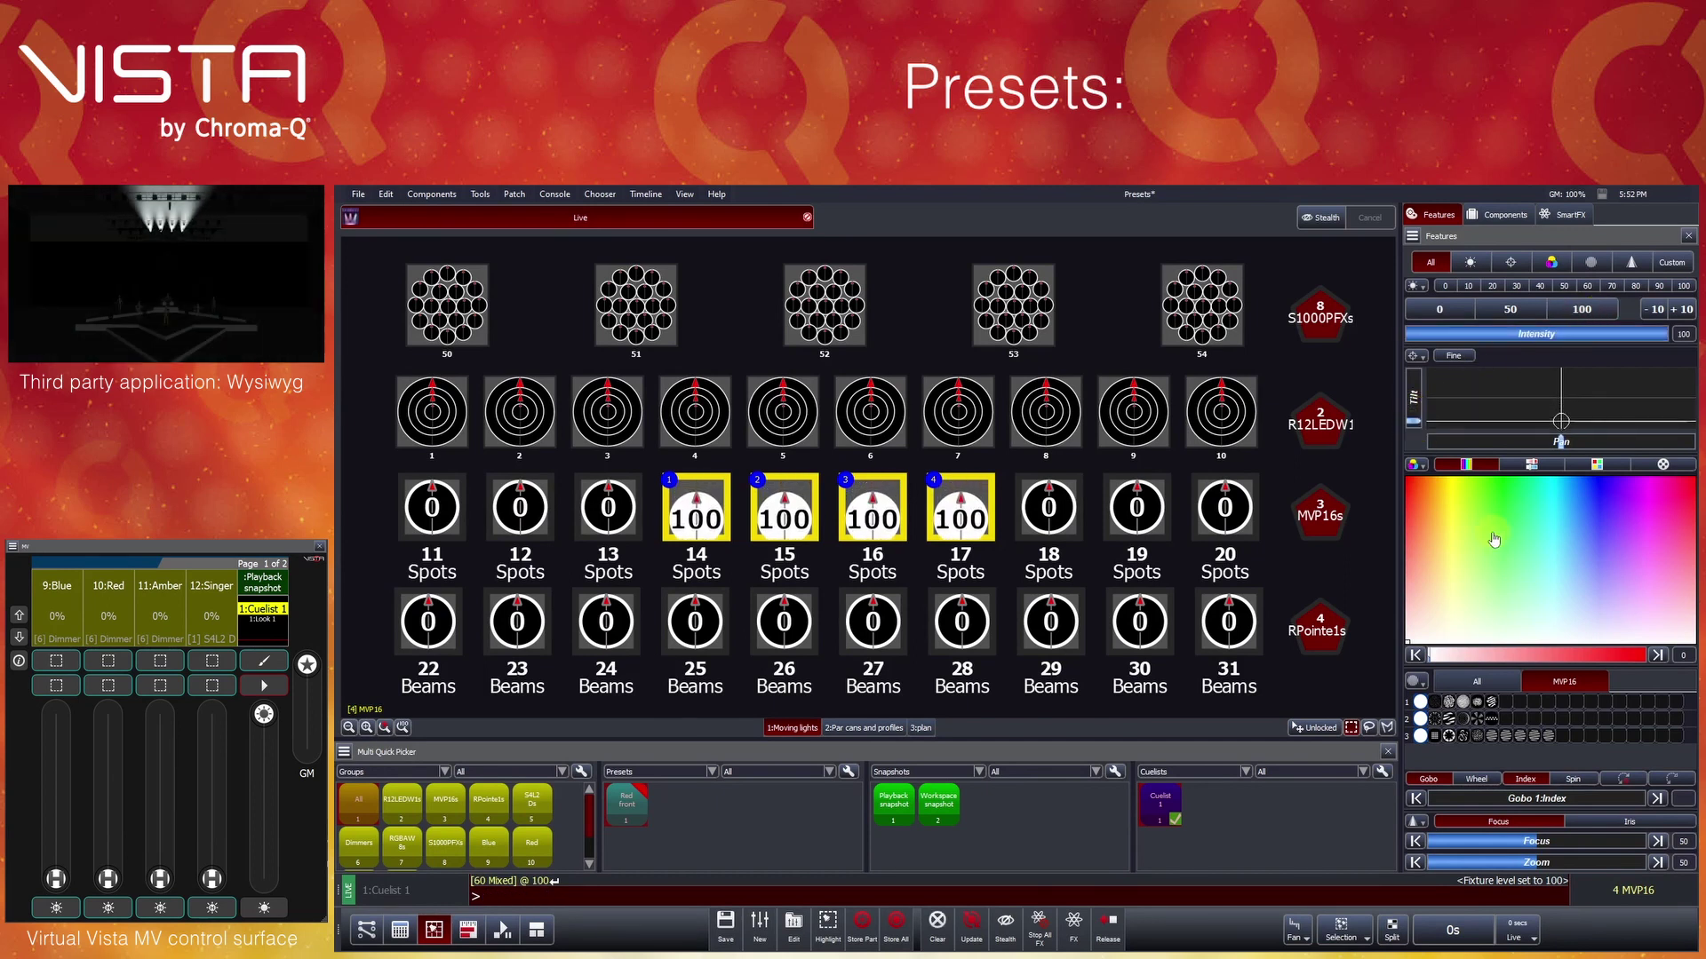
Colour spots 14 to 17 a saturated cyan and set their zoom to 0
{"action": "left_click", "coordinate": [1550, 502]}
{"action": "left_click_drag", "start_coordinate": [1550, 502], "coordinate": [1545, 478]}
{"action": "left_click_drag", "start_coordinate": [1528, 858], "coordinate": [1377, 851]}
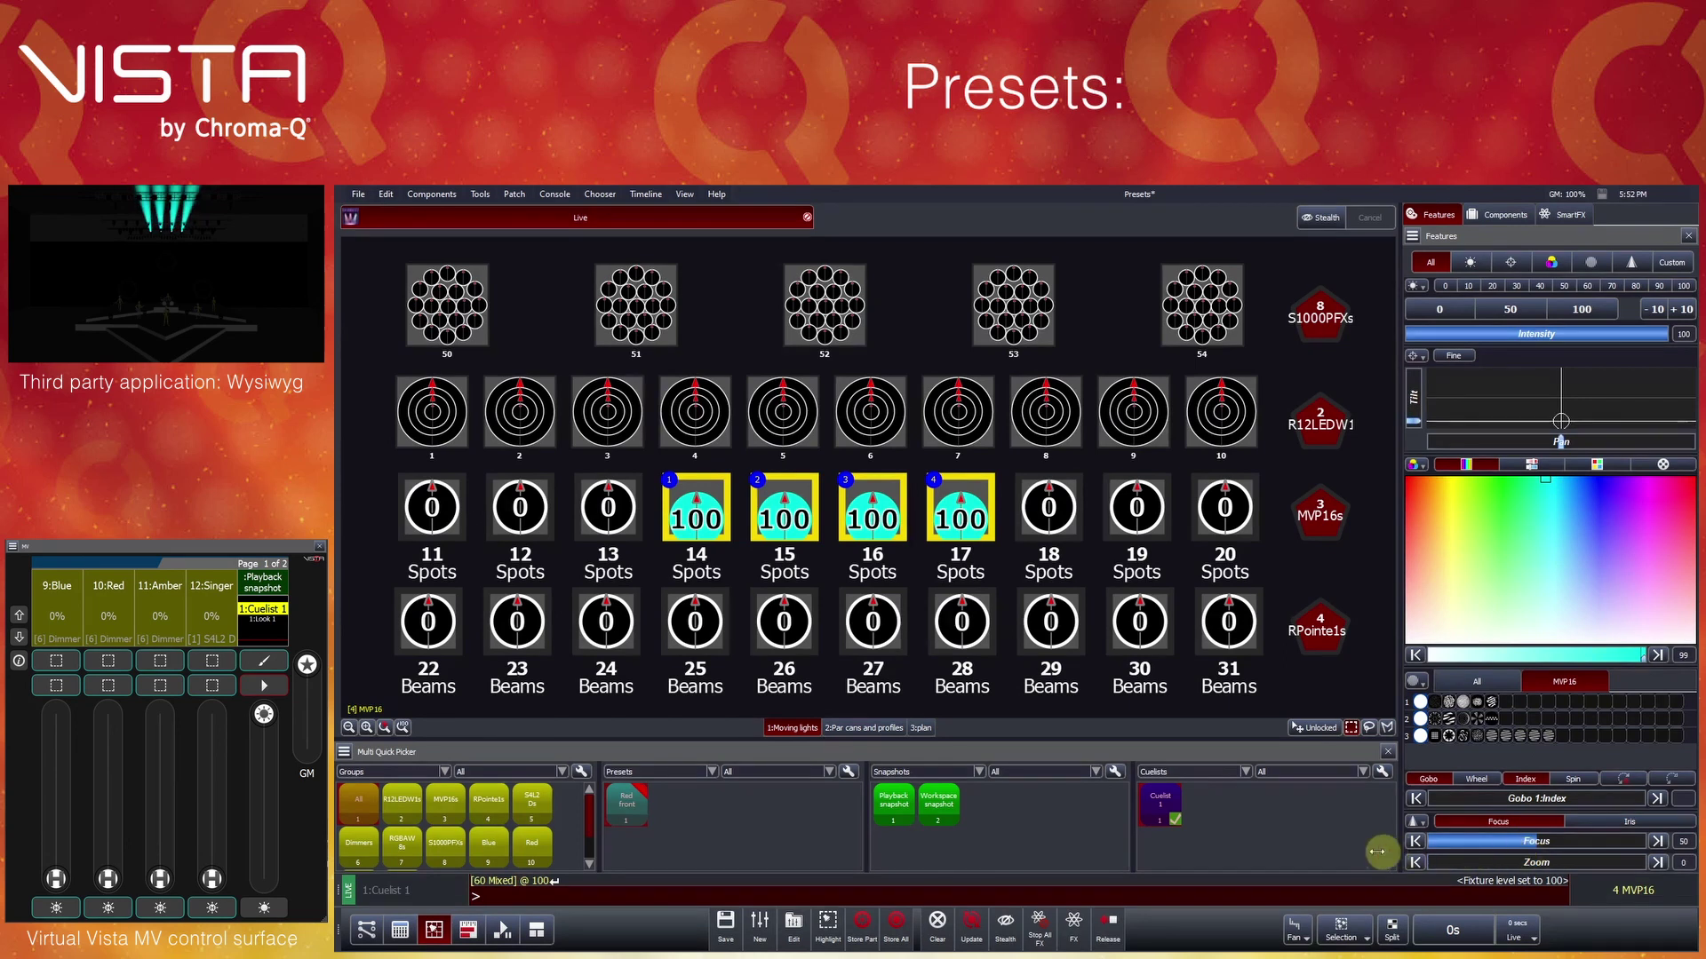
Create a preset labelled "Cyan up" for all fixtures, with fixture type values enabled and global values disabled
{"action": "left_click", "coordinate": [433, 194]}
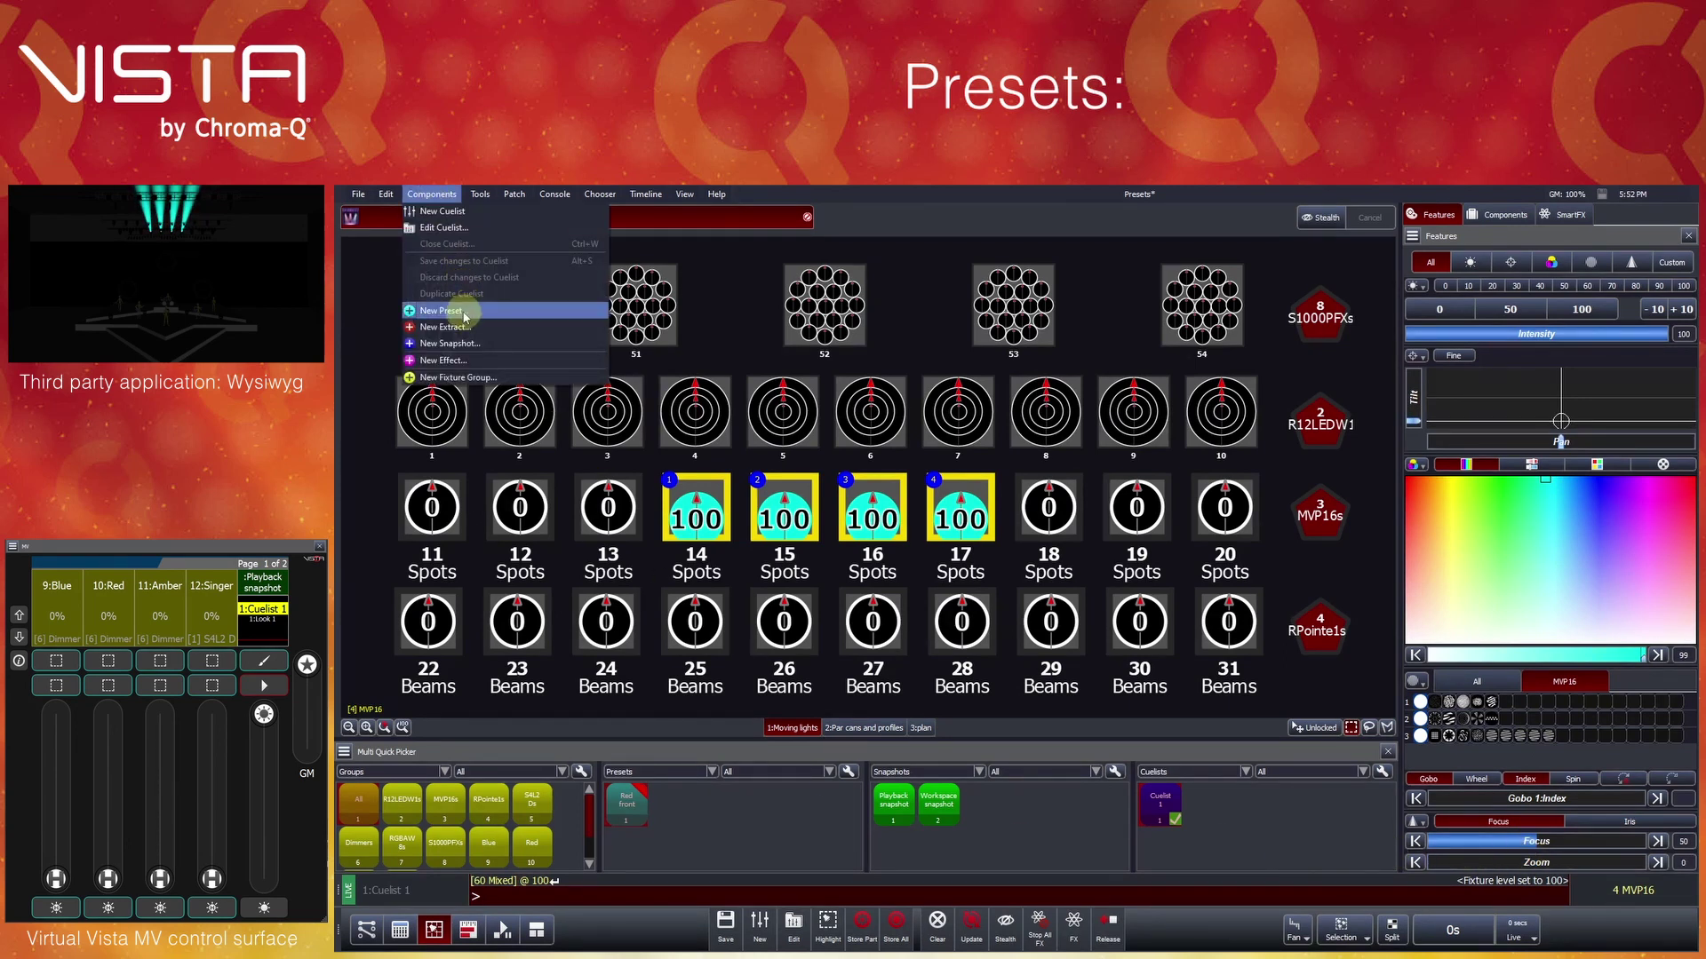
{"action": "left_click", "coordinate": [756, 706]}
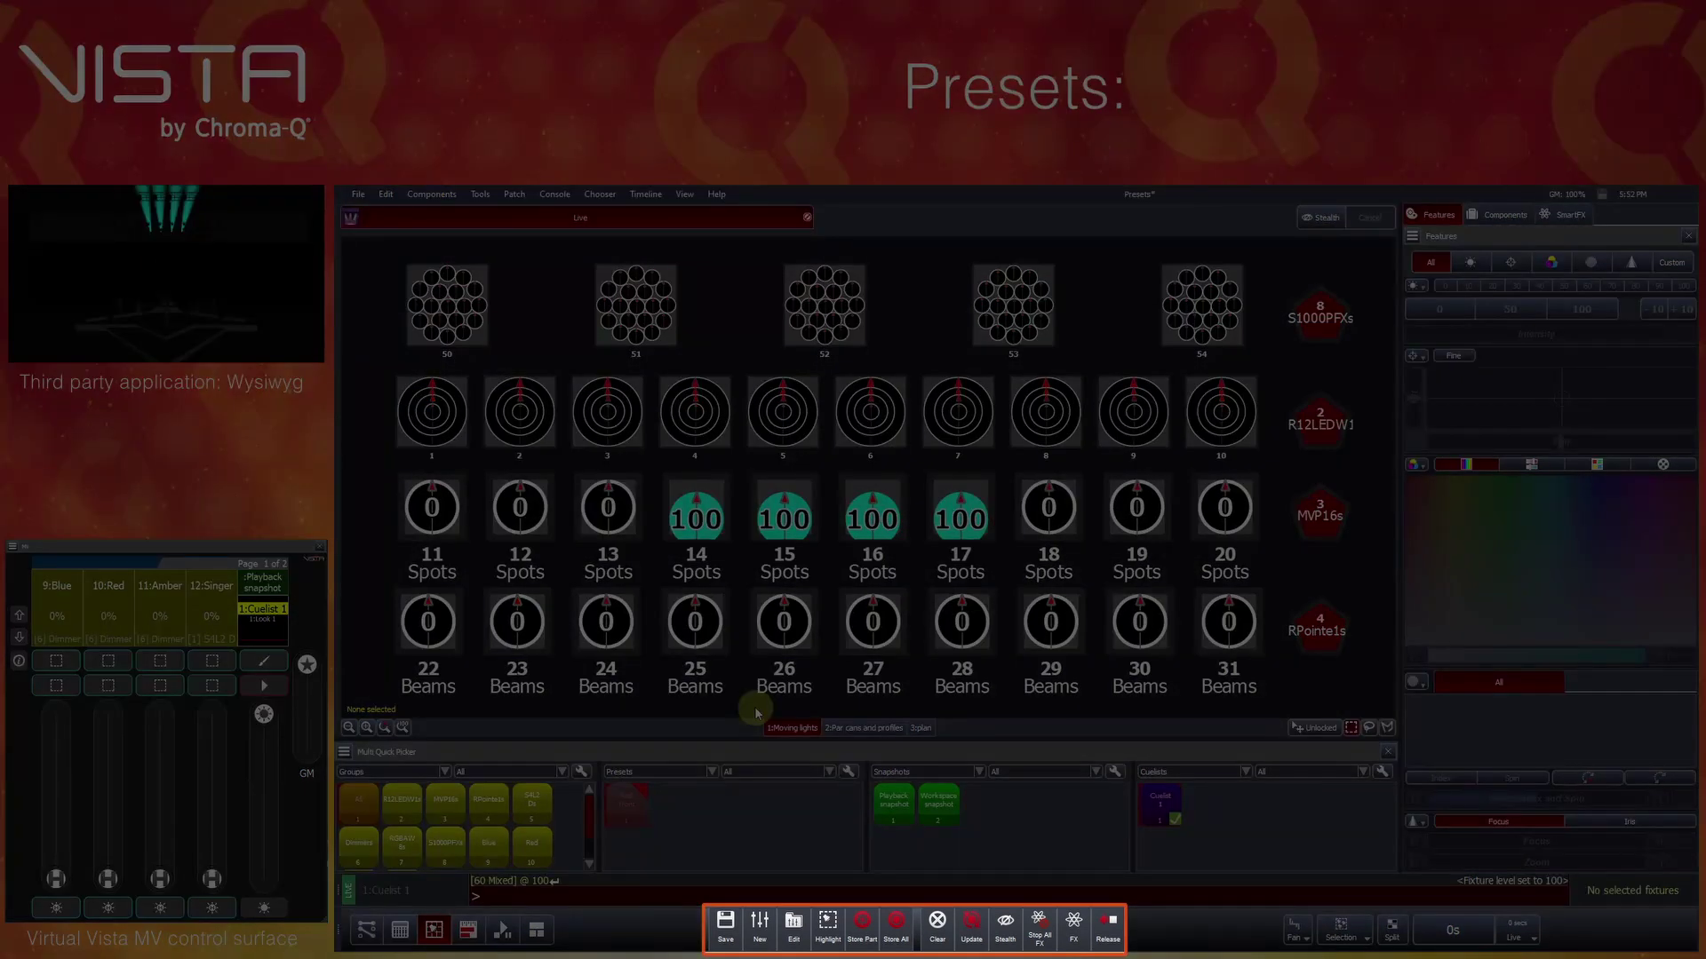
{"action": "key", "text": "shift"}
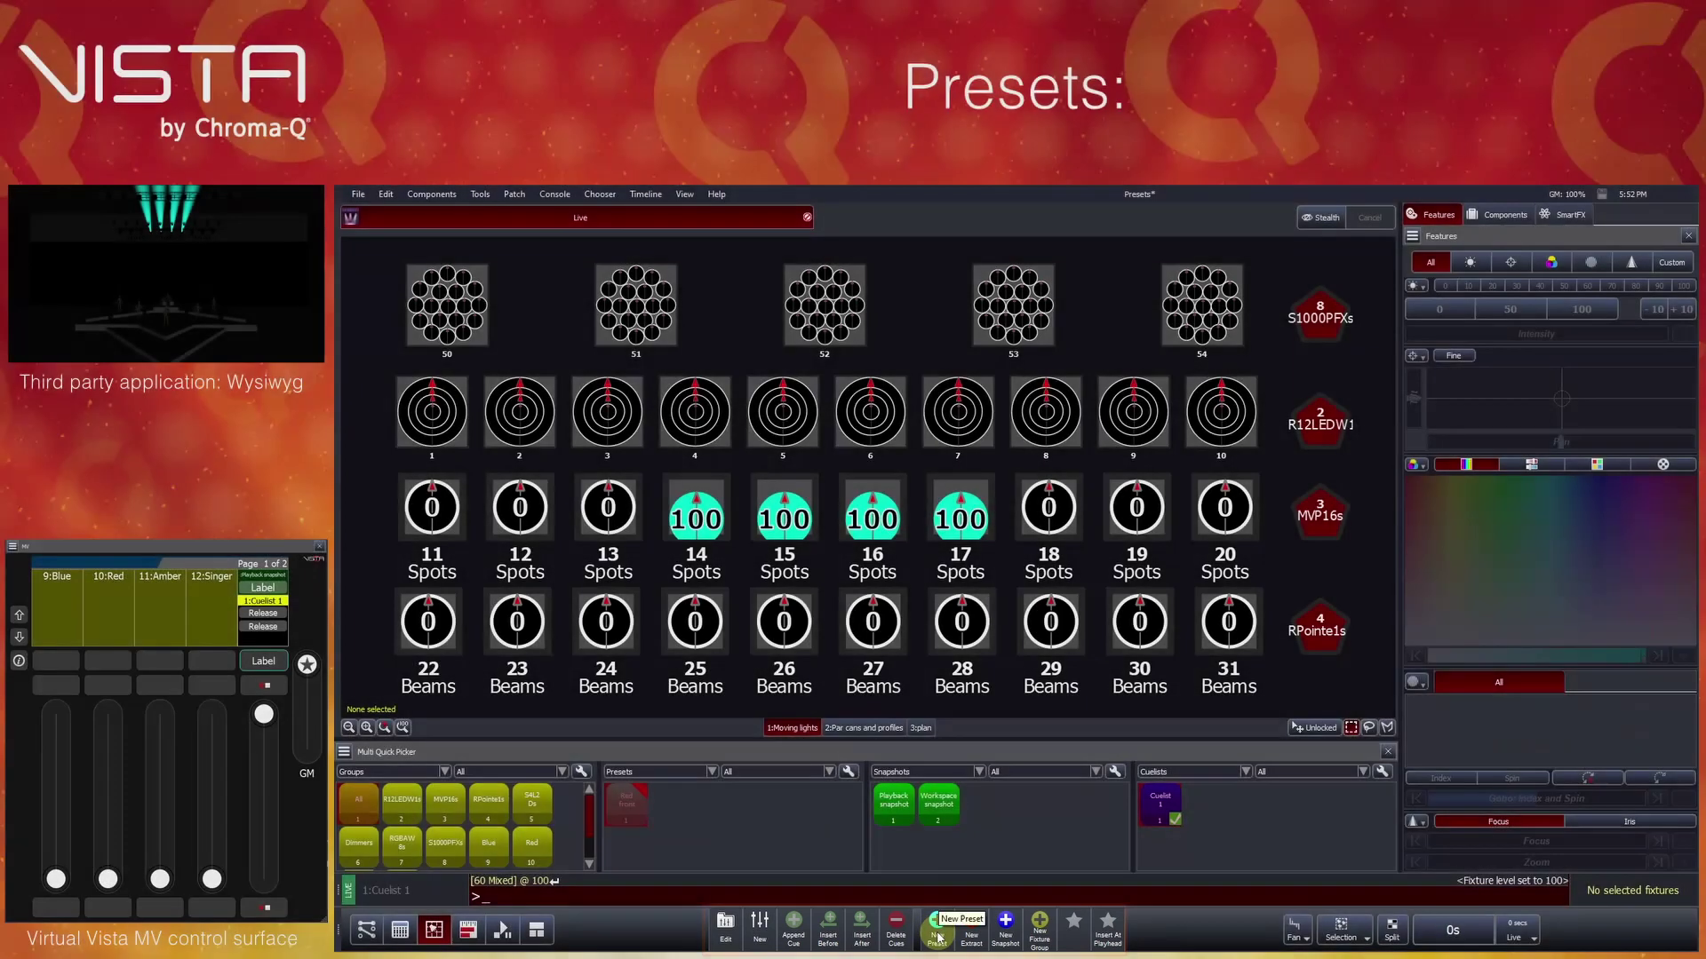
{"action": "left_click", "coordinate": [937, 932]}
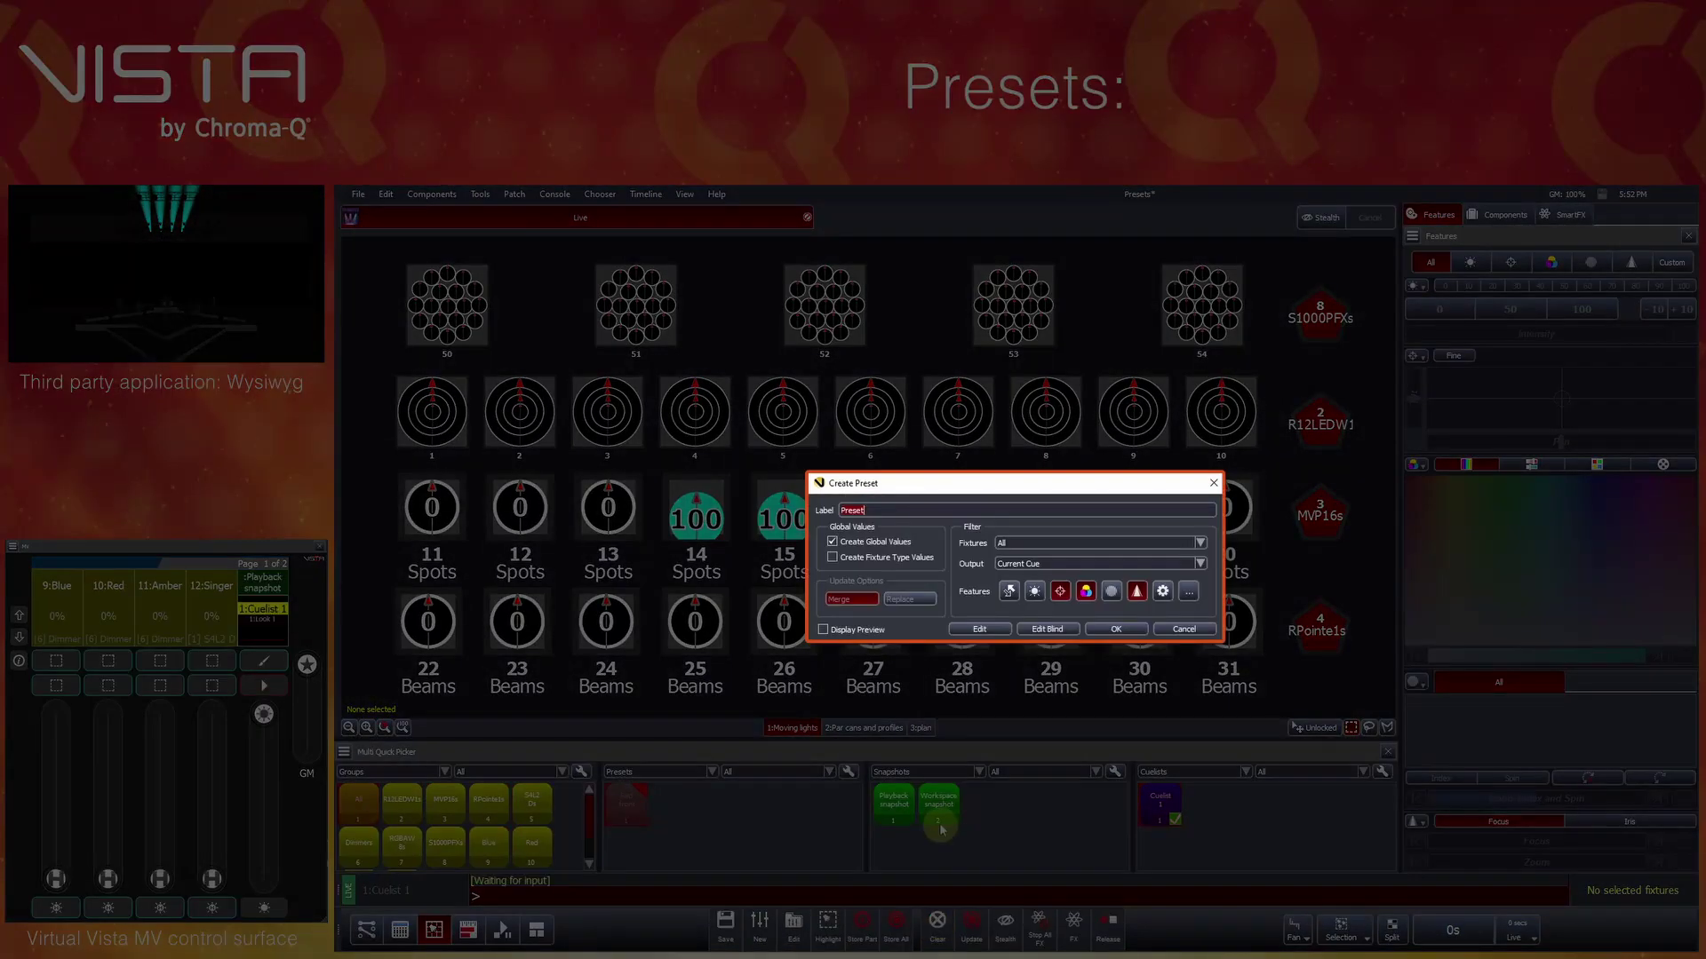
{"action": "type", "text": "Cyan up"}
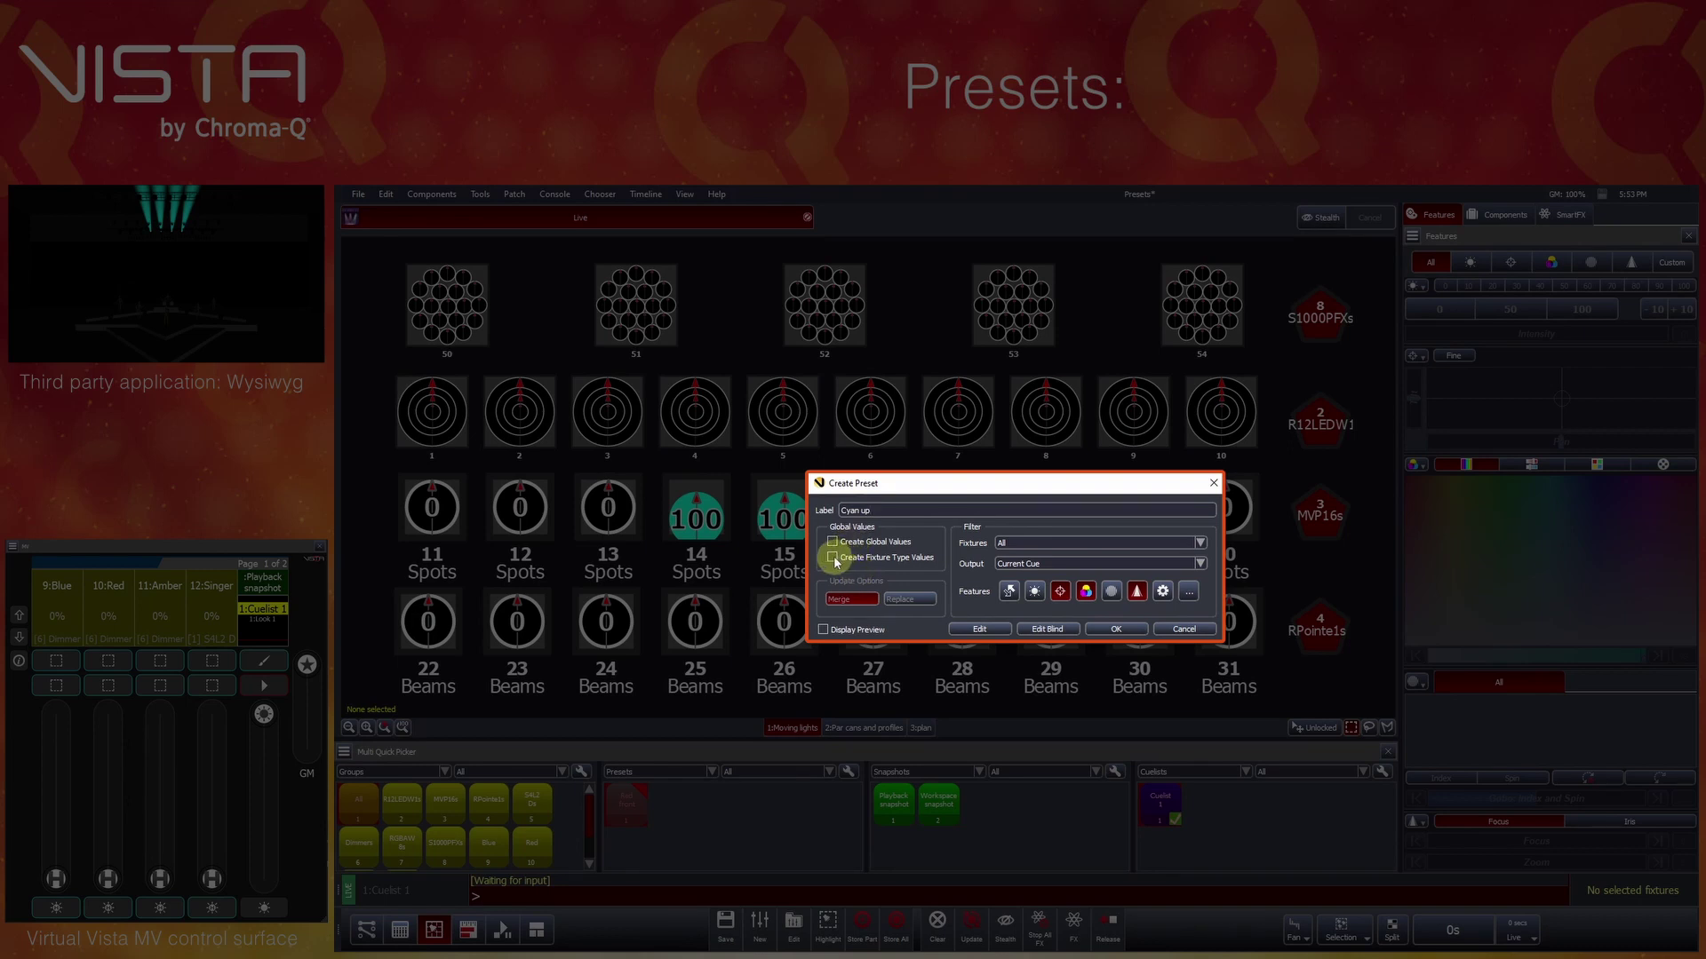
{"action": "left_click", "coordinate": [835, 557]}
{"action": "left_click", "coordinate": [1121, 631]}
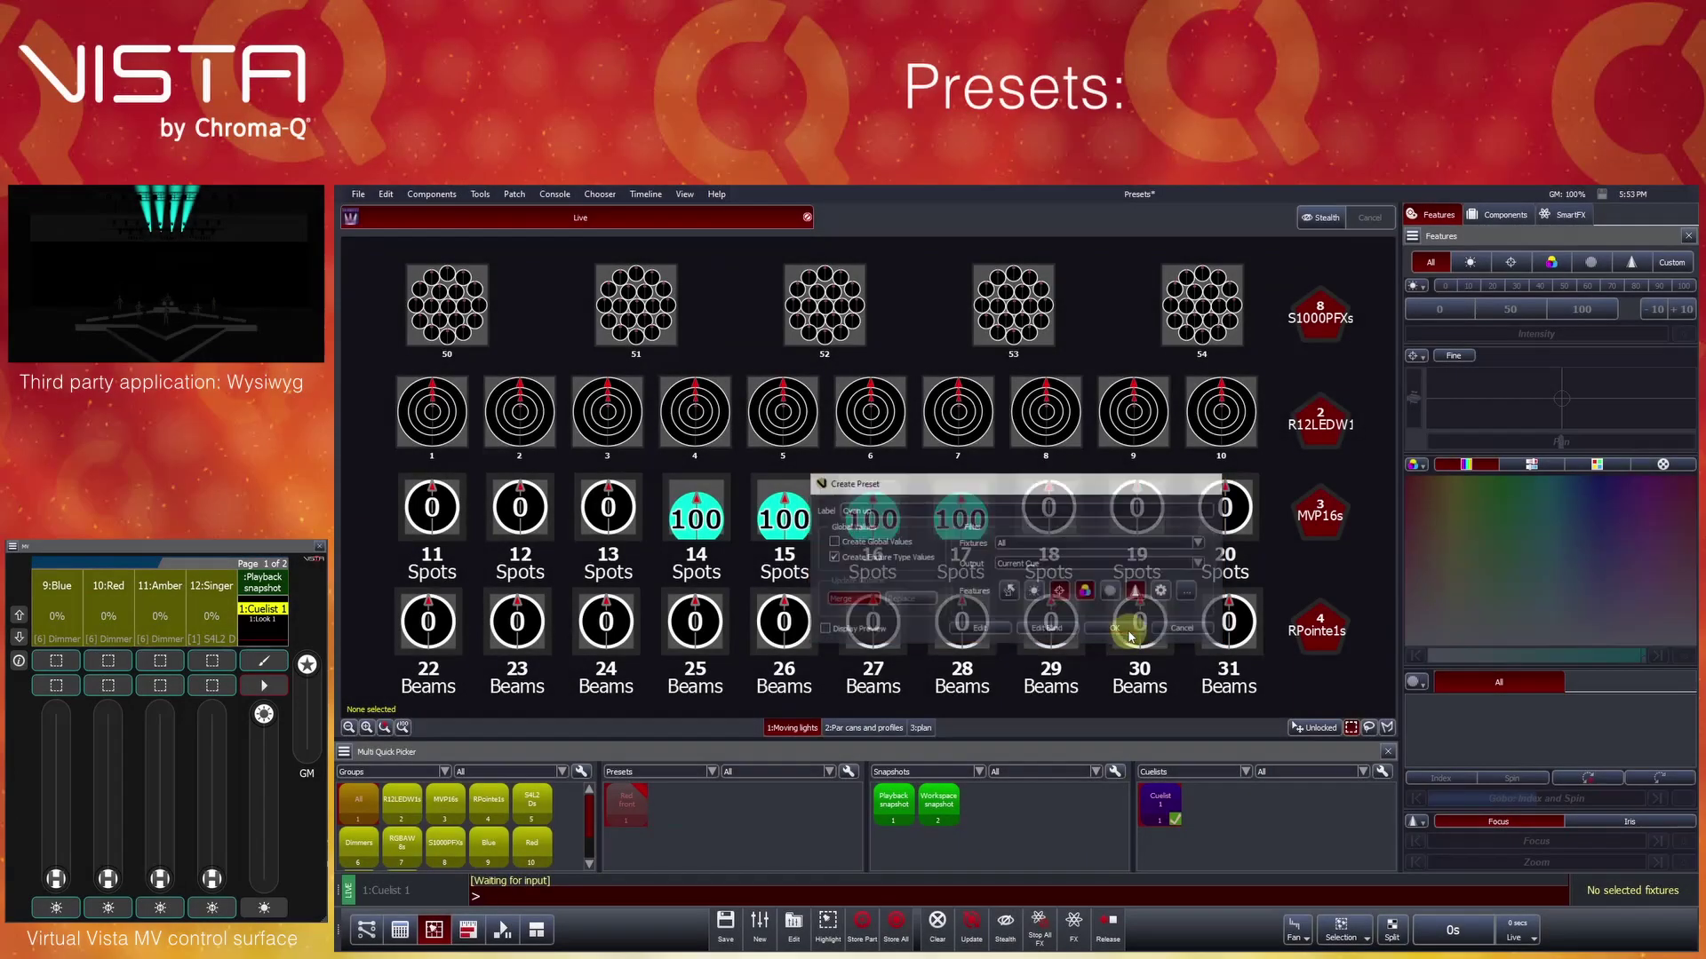
Set all MVP16 spots to intensity 100, apply the "Cyan up" preset to them, and clear the look
{"action": "left_click", "coordinate": [1321, 515]}
{"action": "left_click", "coordinate": [1584, 309]}
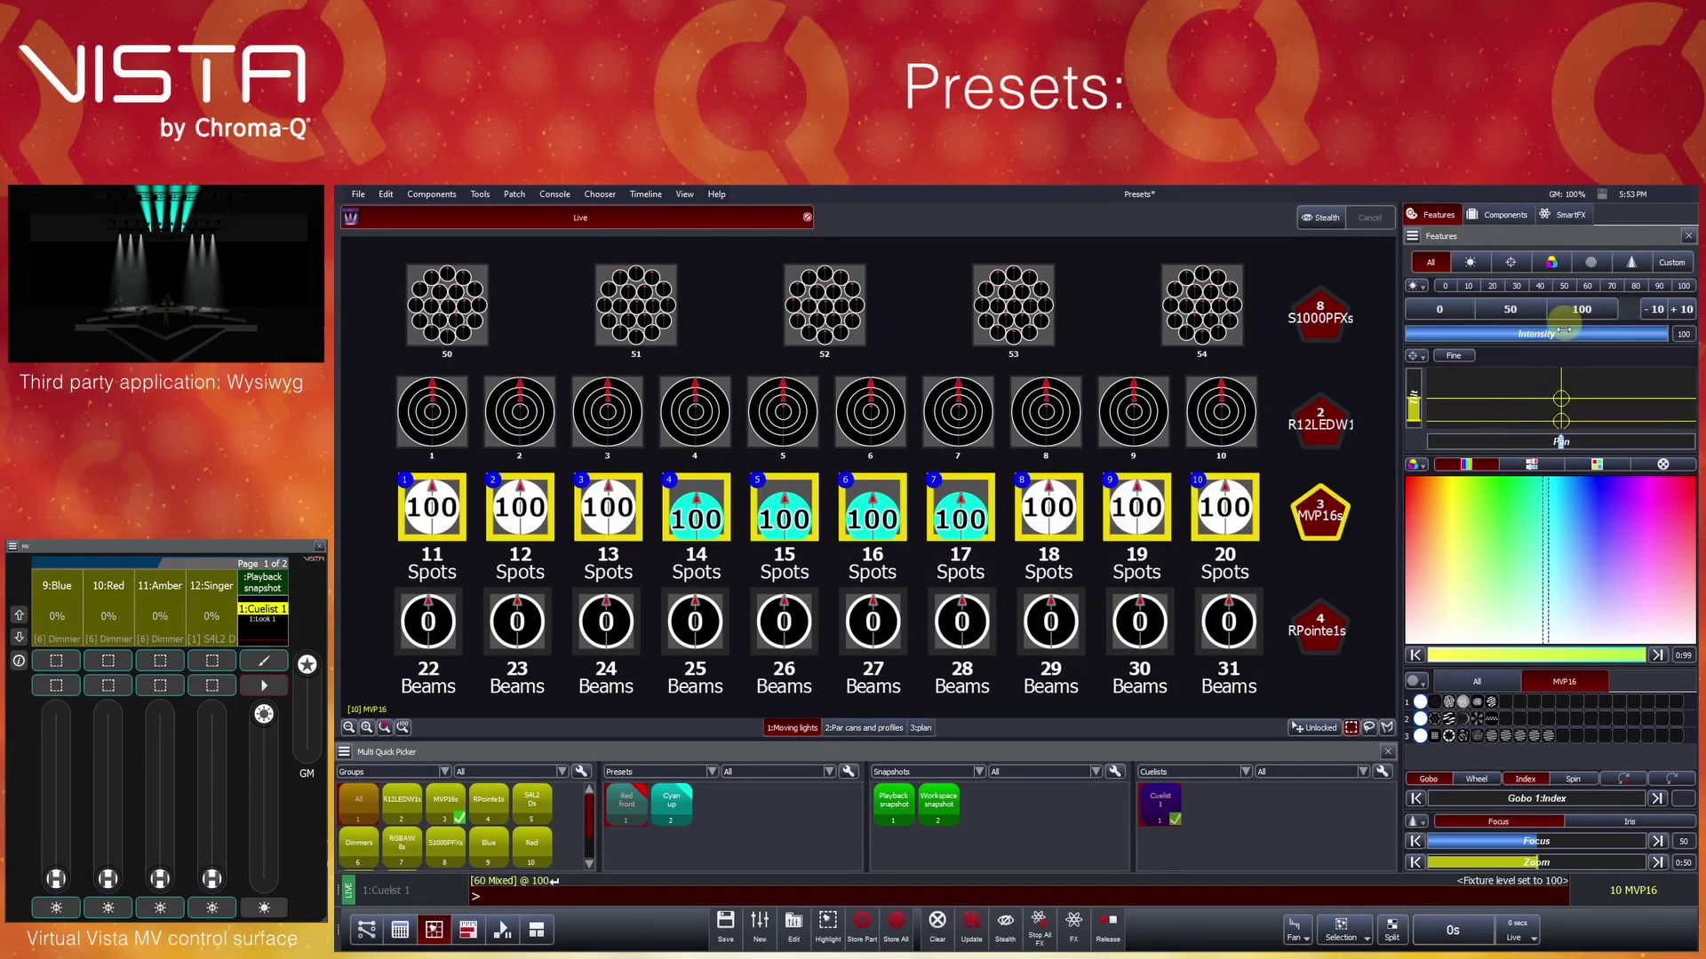
{"action": "left_click", "coordinate": [677, 803]}
{"action": "left_click", "coordinate": [1319, 626]}
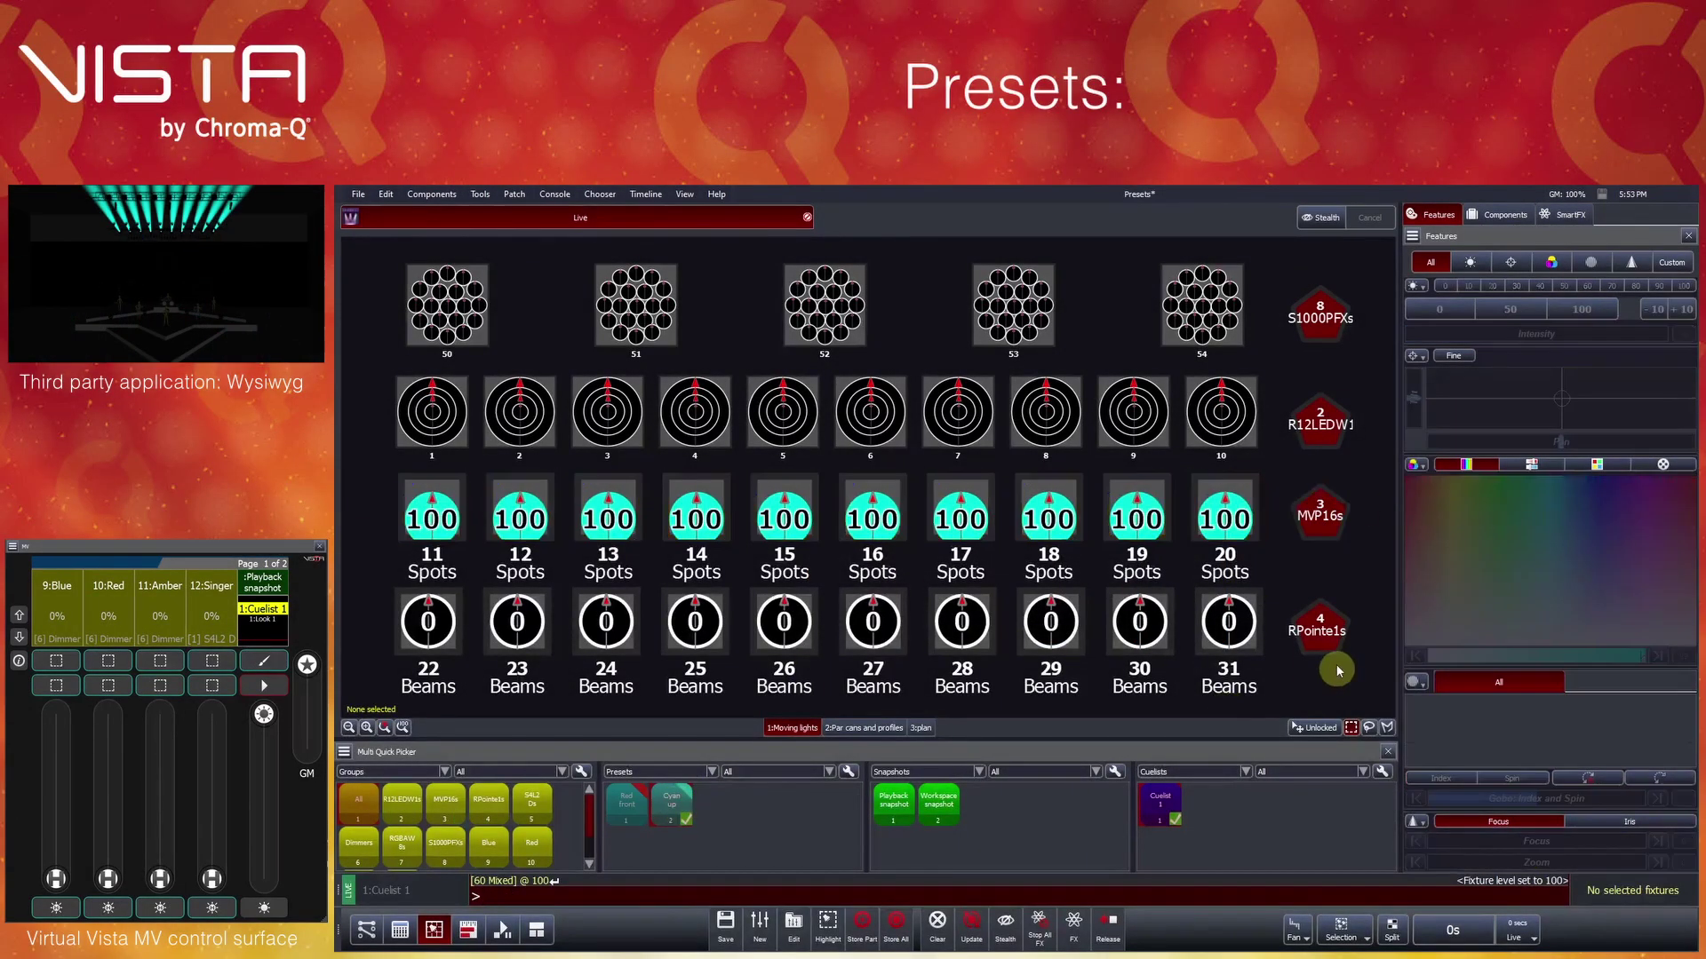
{"action": "left_click", "coordinate": [823, 702]}
{"action": "left_click", "coordinate": [938, 924]}
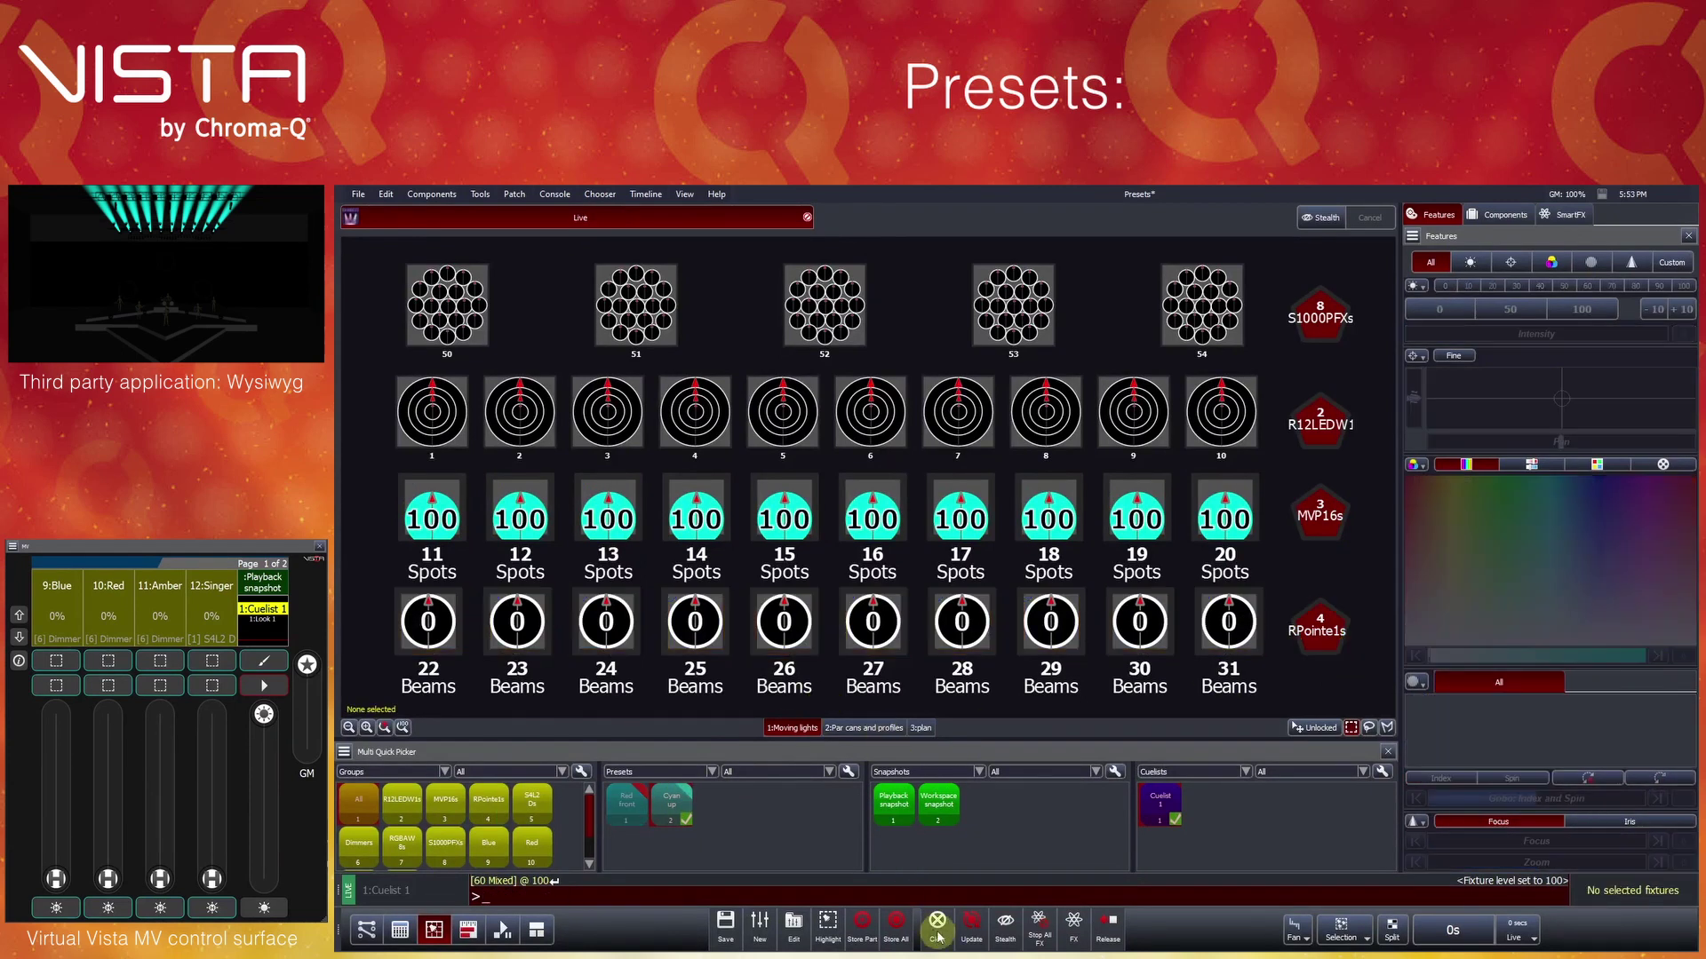
Select spots 14 to 17, set their intensity to 100, and colour them yellow
{"action": "left_click", "coordinate": [724, 517]}
{"action": "left_click", "coordinate": [786, 515]}
{"action": "left_click", "coordinate": [888, 520]}
{"action": "left_click", "coordinate": [960, 514]}
{"action": "left_click", "coordinate": [1581, 309]}
{"action": "left_click", "coordinate": [1631, 262]}
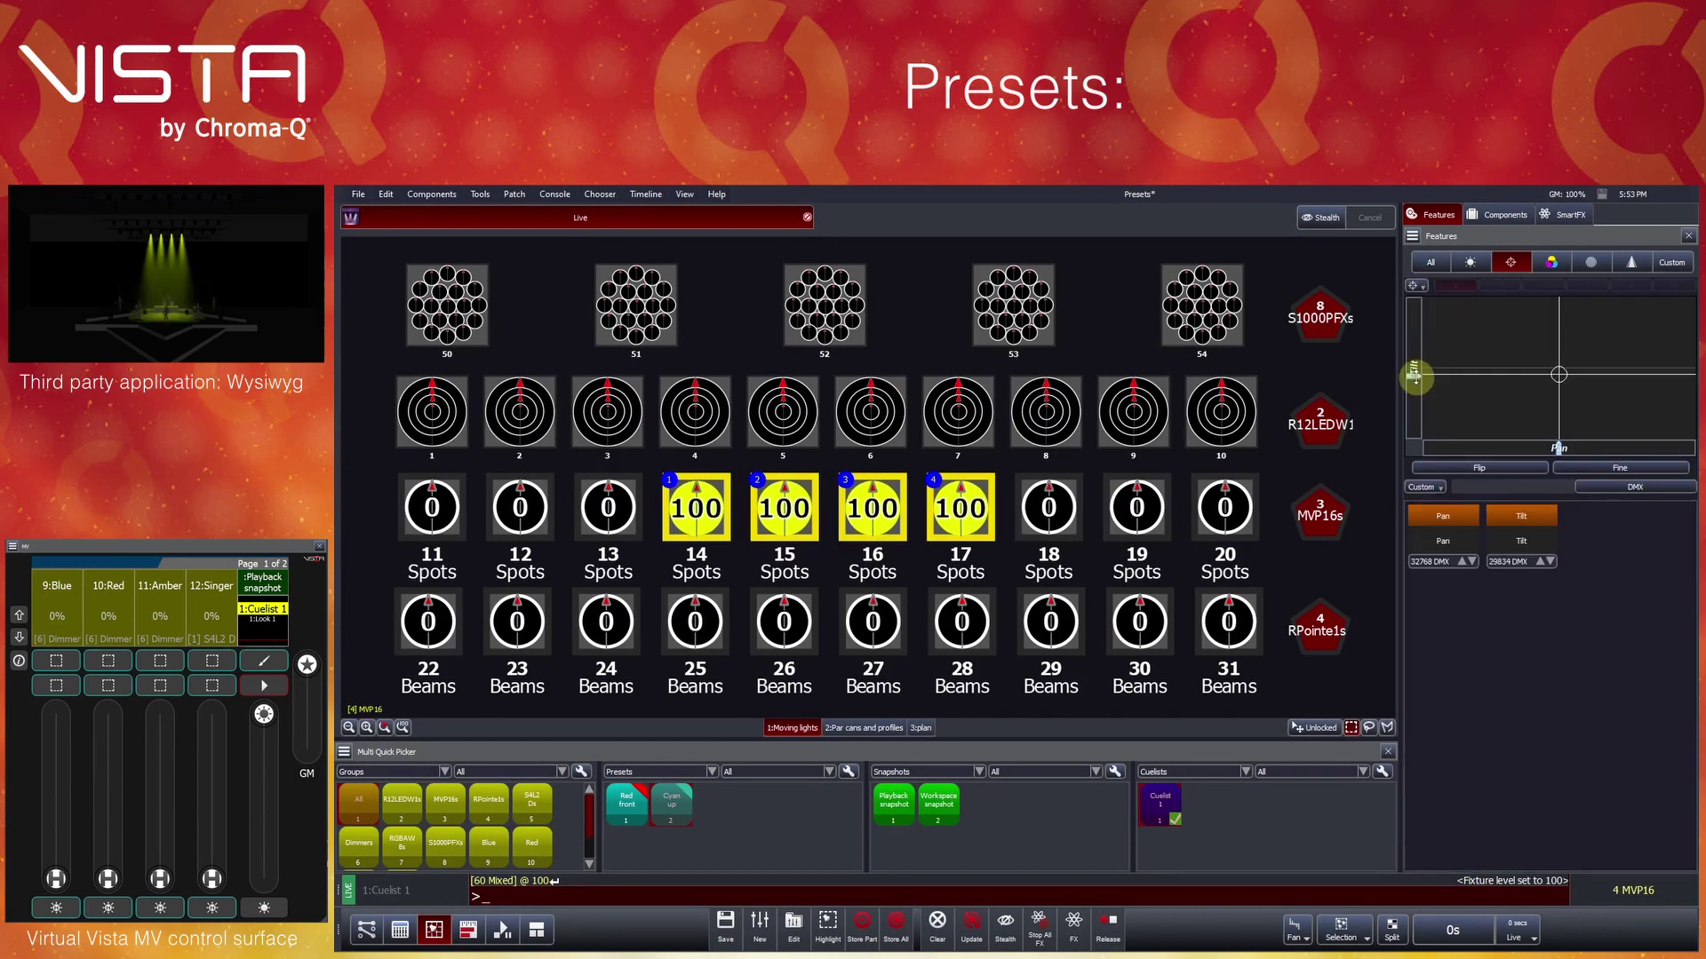
Tilt the yellow spots to 25595 DMX and fan their pan so the beams converge, returning to the view of all features
{"action": "left_click", "coordinate": [1512, 264]}
{"action": "left_click_drag", "start_coordinate": [1551, 445], "coordinate": [1569, 446]}
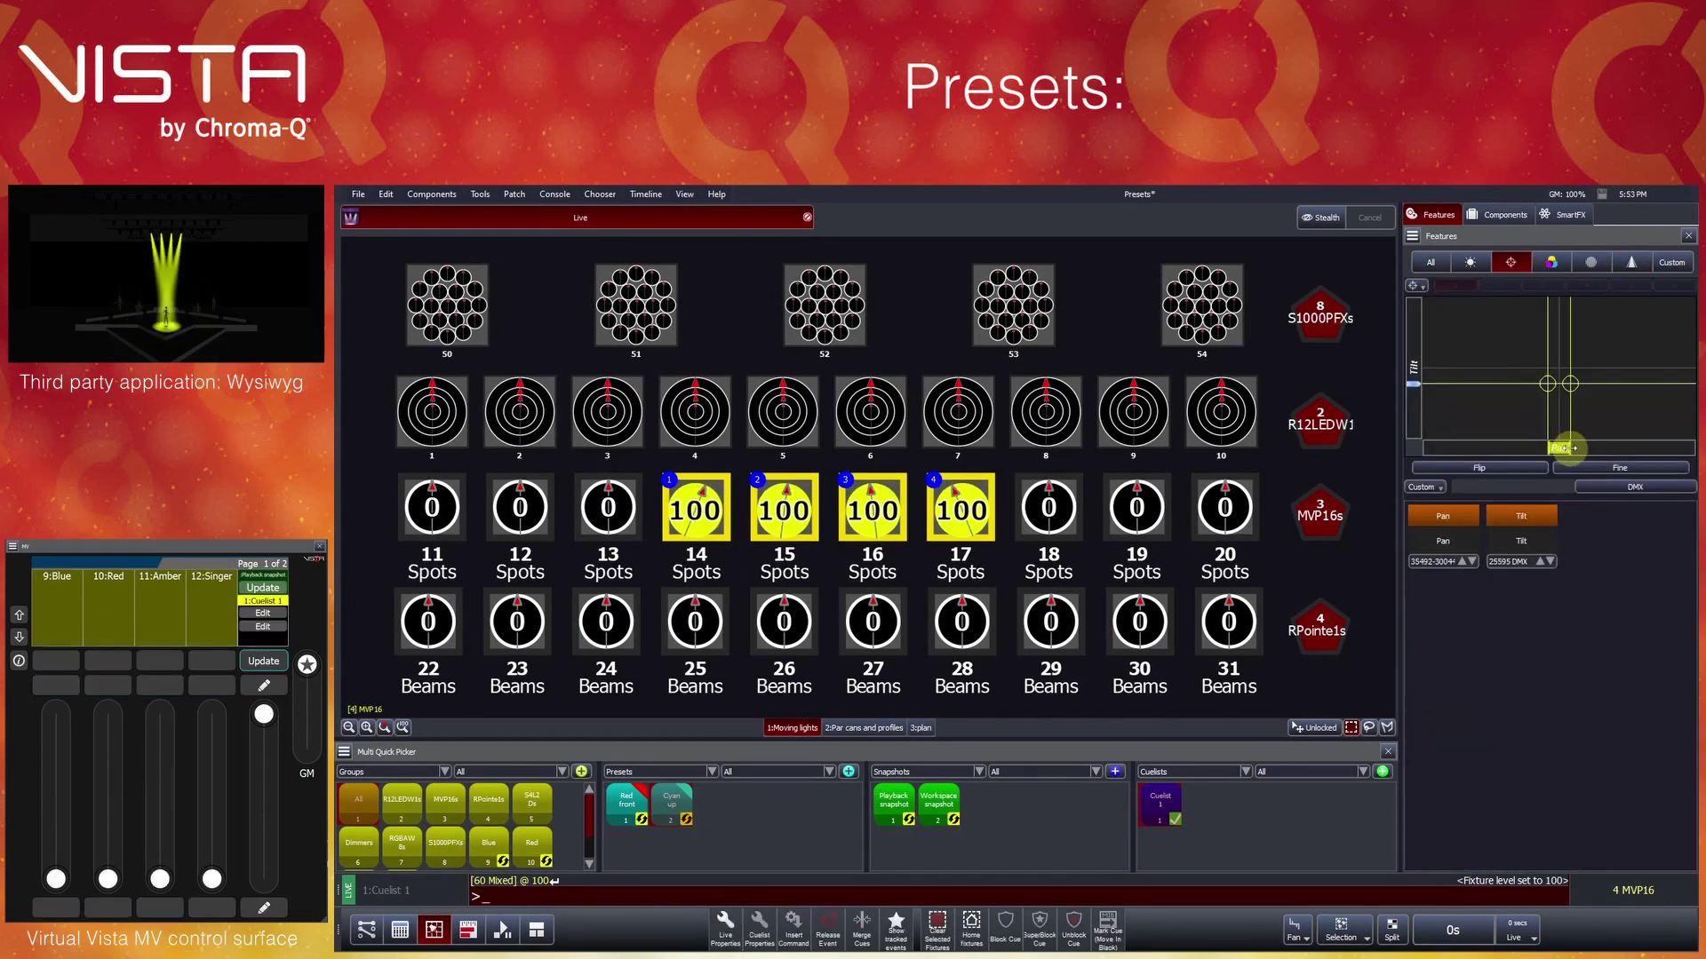
{"action": "left_click", "coordinate": [1431, 264]}
{"action": "left_click", "coordinate": [1430, 264]}
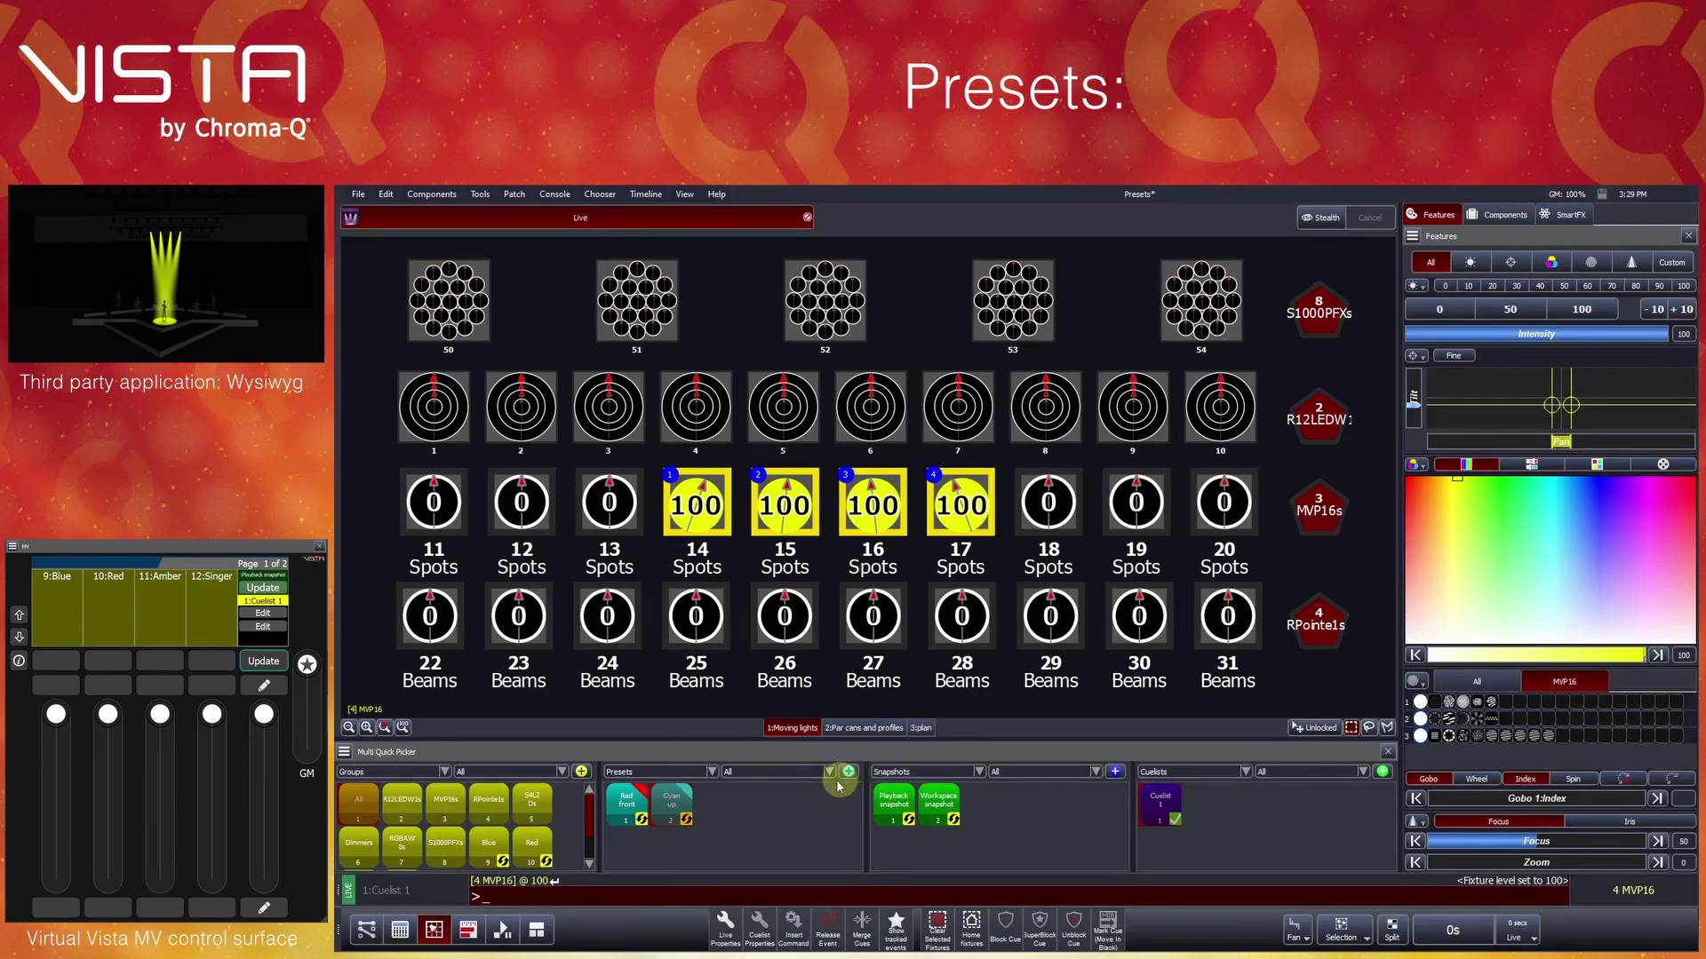
Create a preset labelled "Yellow singer" for the selected fixtures, without global or fixture type values
{"action": "left_click", "coordinate": [796, 809]}
{"action": "type", "text": "Yellow singer"}
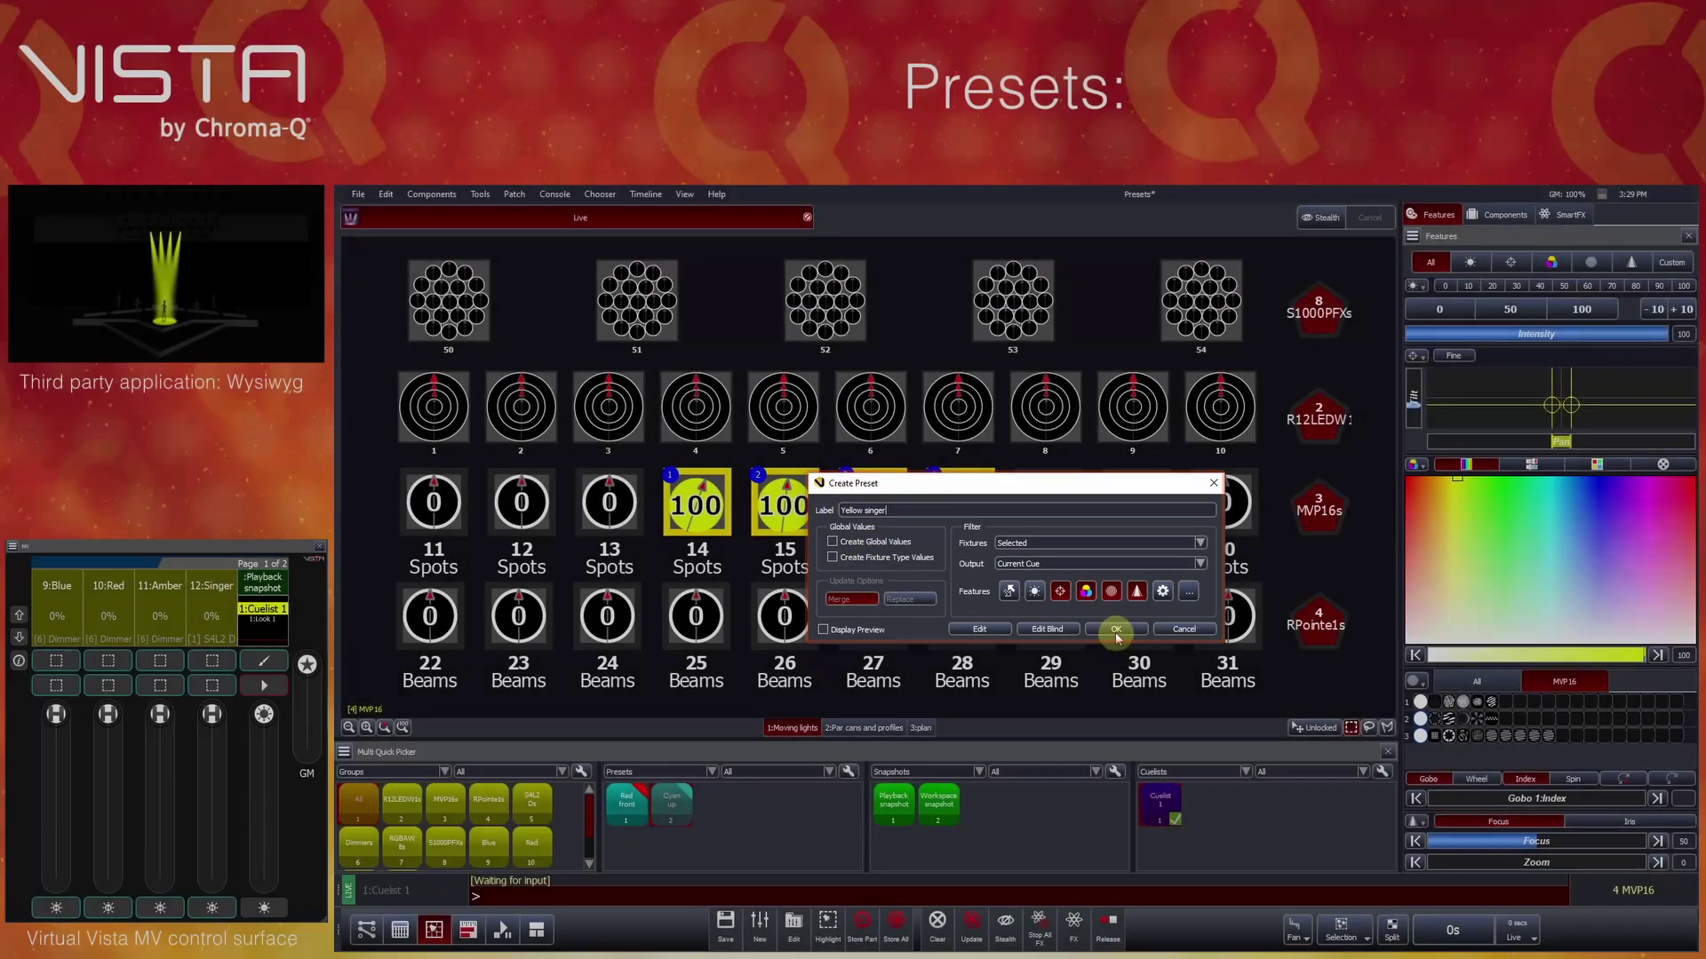
{"action": "left_click", "coordinate": [1115, 629]}
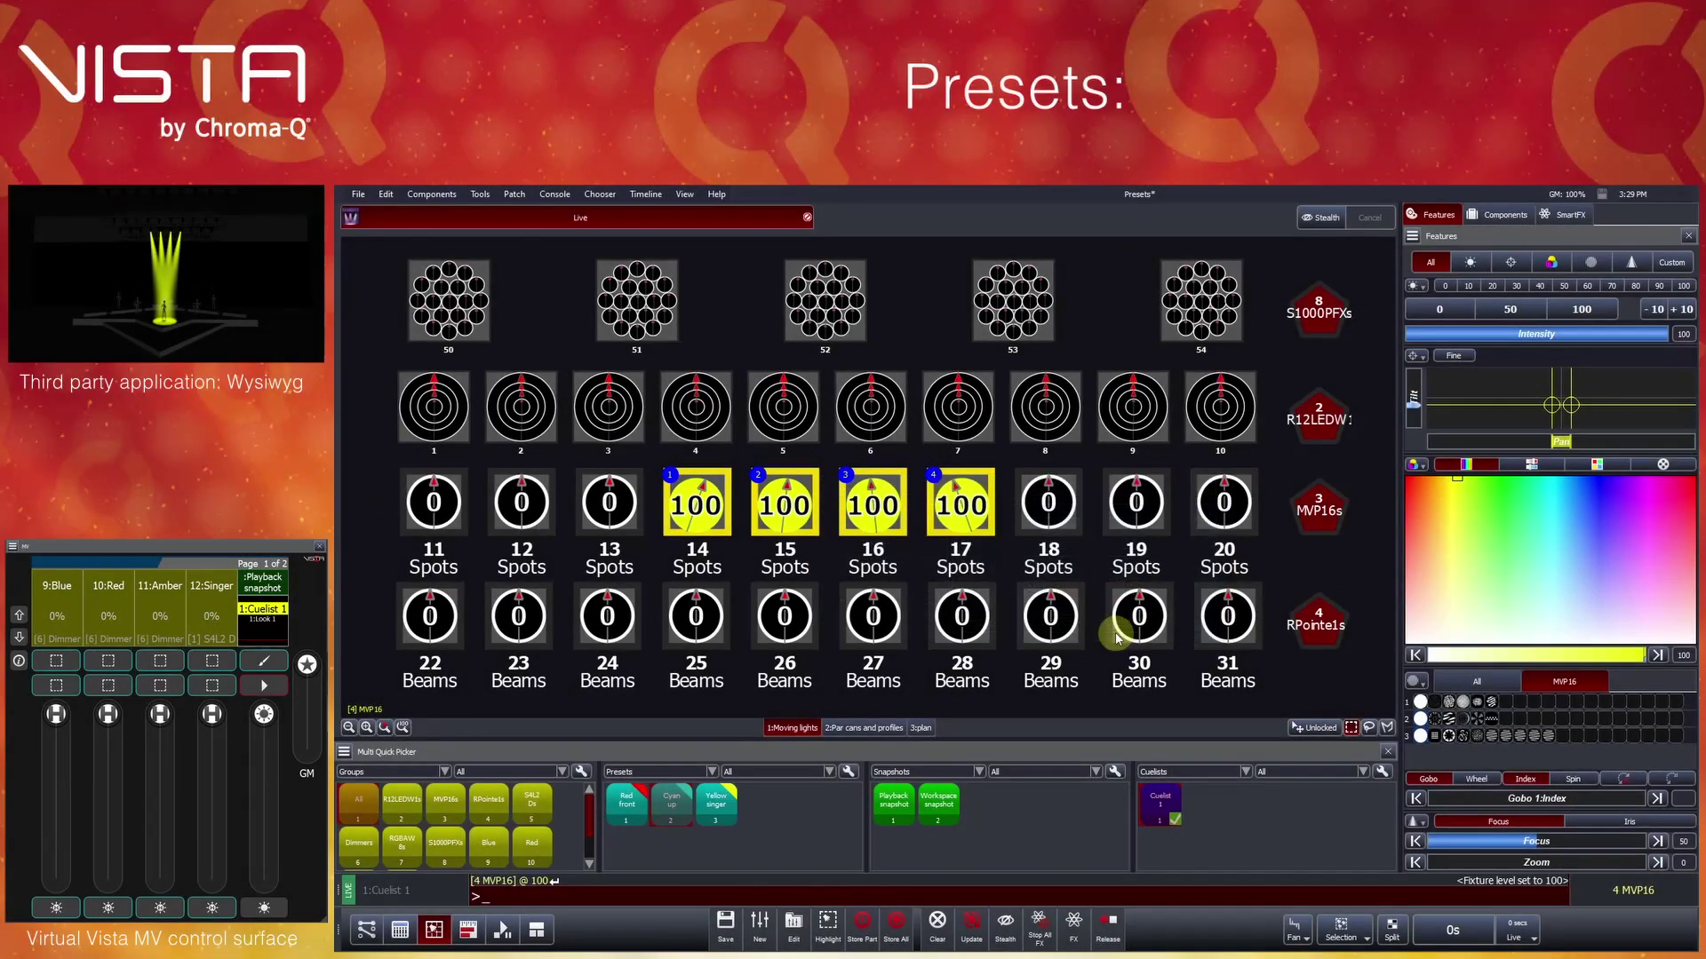
Select spots 18 to 20 and 11 to 13 and try to apply the "Yellow singer" preset to them
{"action": "left_click_drag", "start_coordinate": [1066, 524], "coordinate": [1224, 504]}
{"action": "left_click_drag", "start_coordinate": [389, 488], "coordinate": [622, 506]}
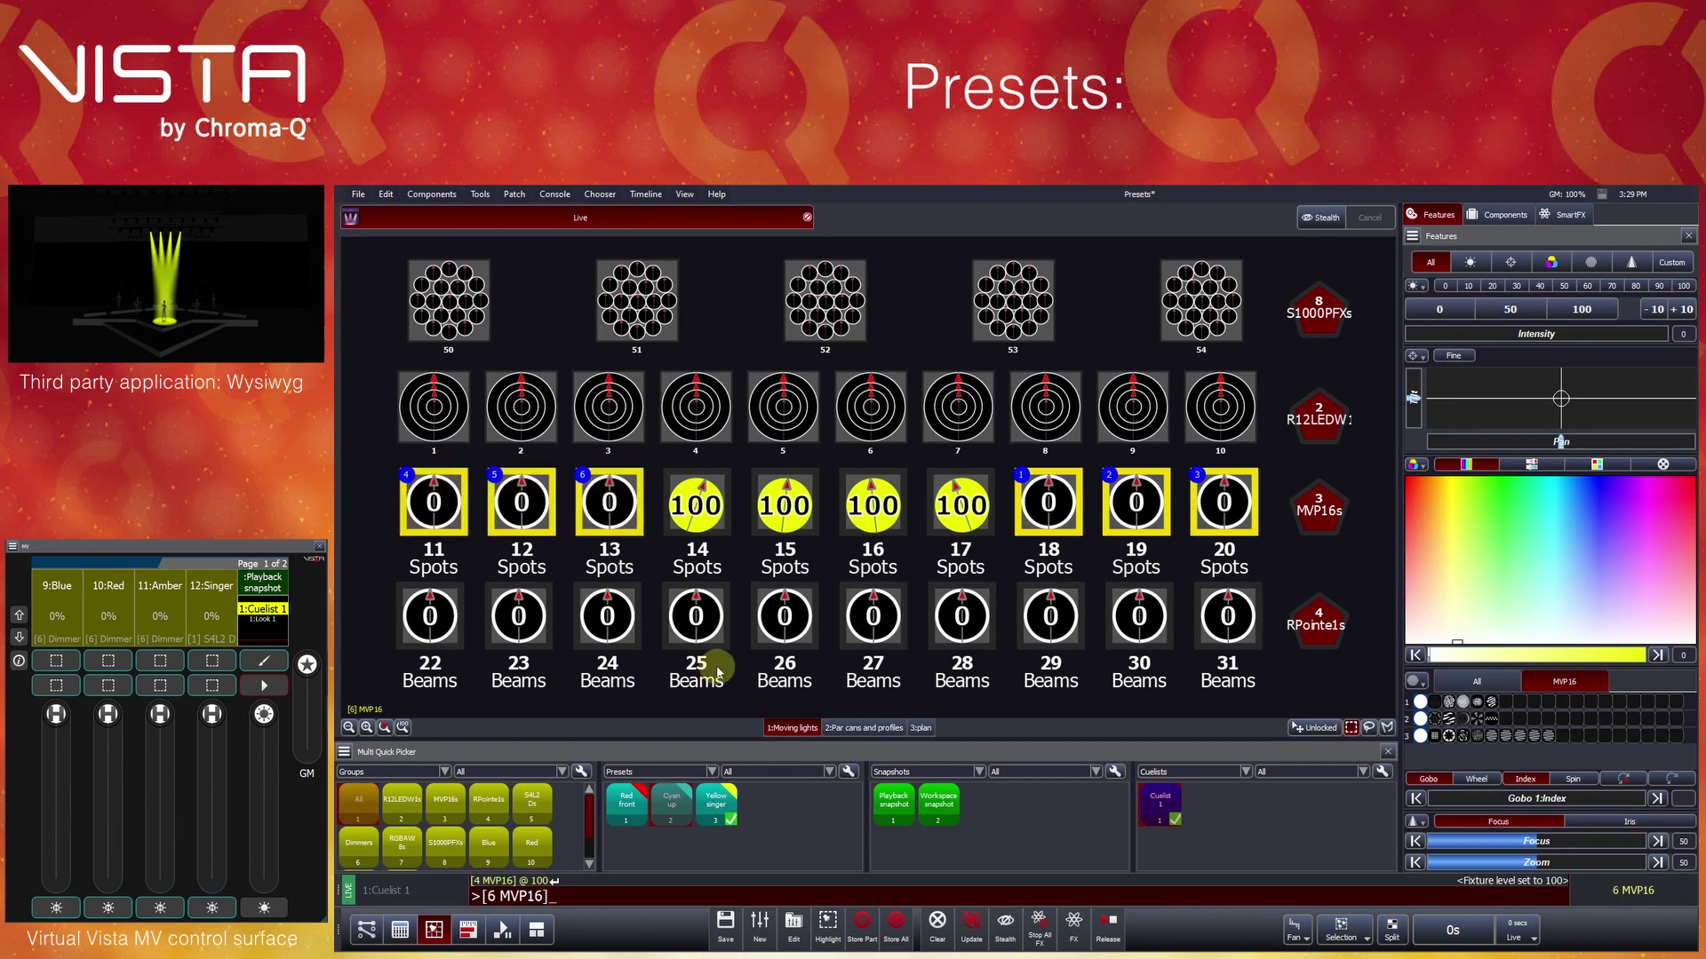
{"action": "left_click", "coordinate": [717, 804]}
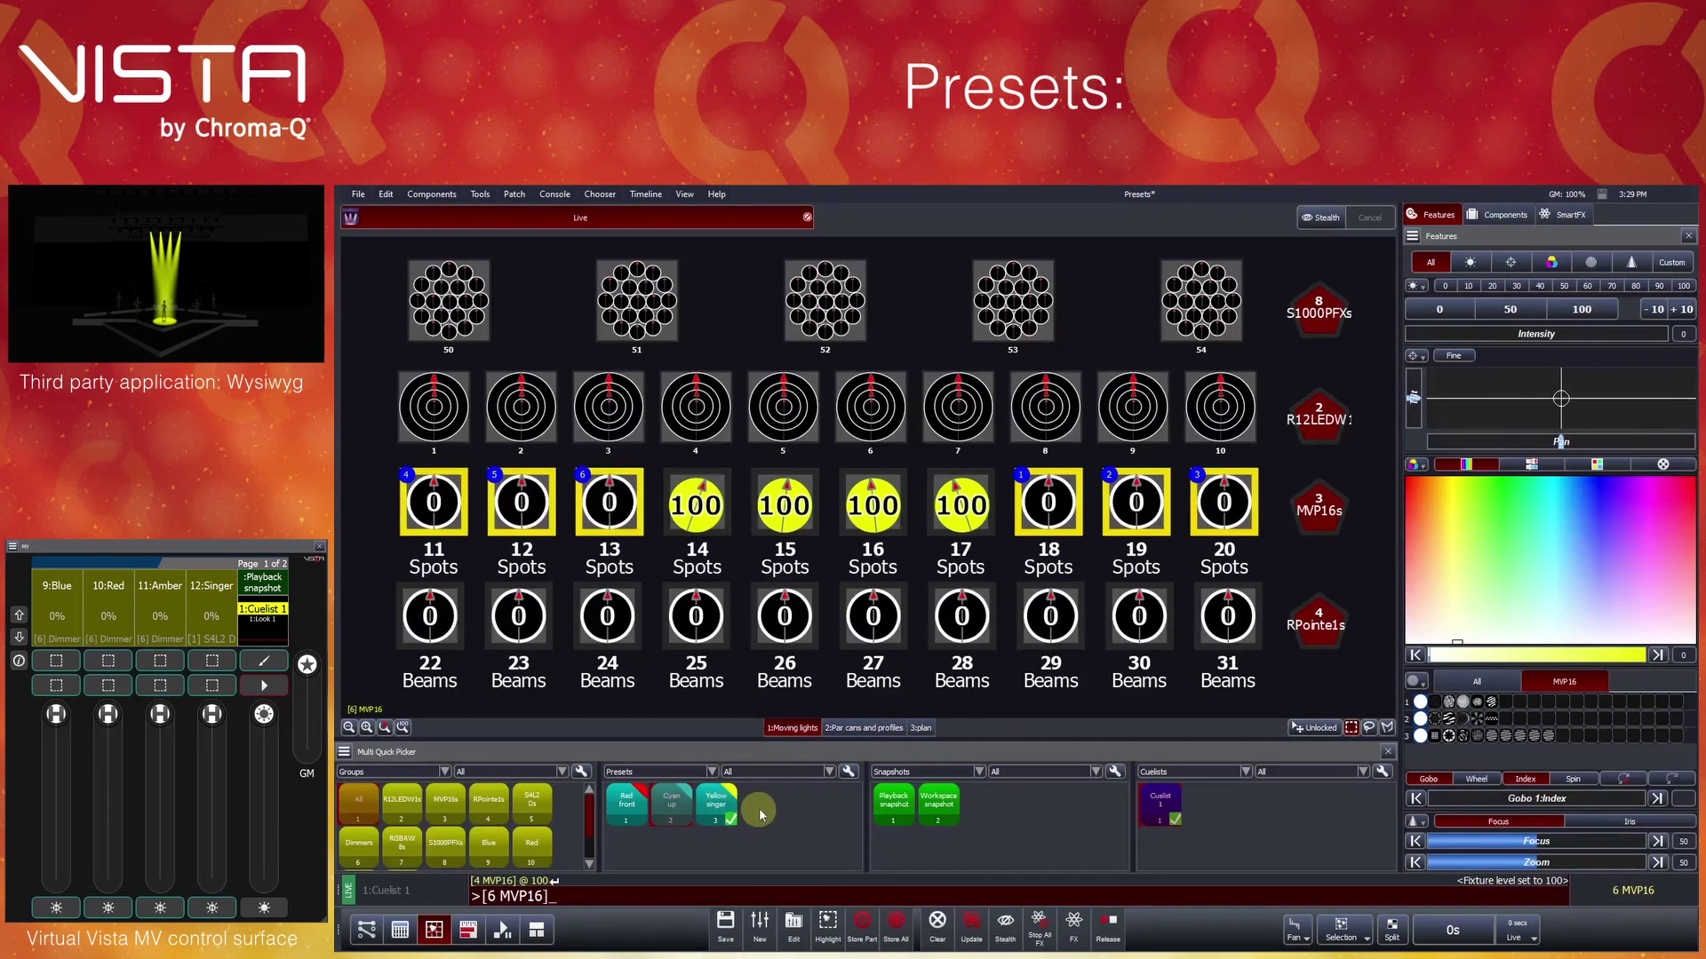
Step through the newly selected spots one by one in highlight and adjust each one's pan and tilt to aim at the singer
{"action": "left_click", "coordinate": [1510, 262]}
{"action": "key", "text": "Right"}
{"action": "key", "text": "Right"}
{"action": "key", "text": "Right"}
{"action": "key", "text": "Right"}
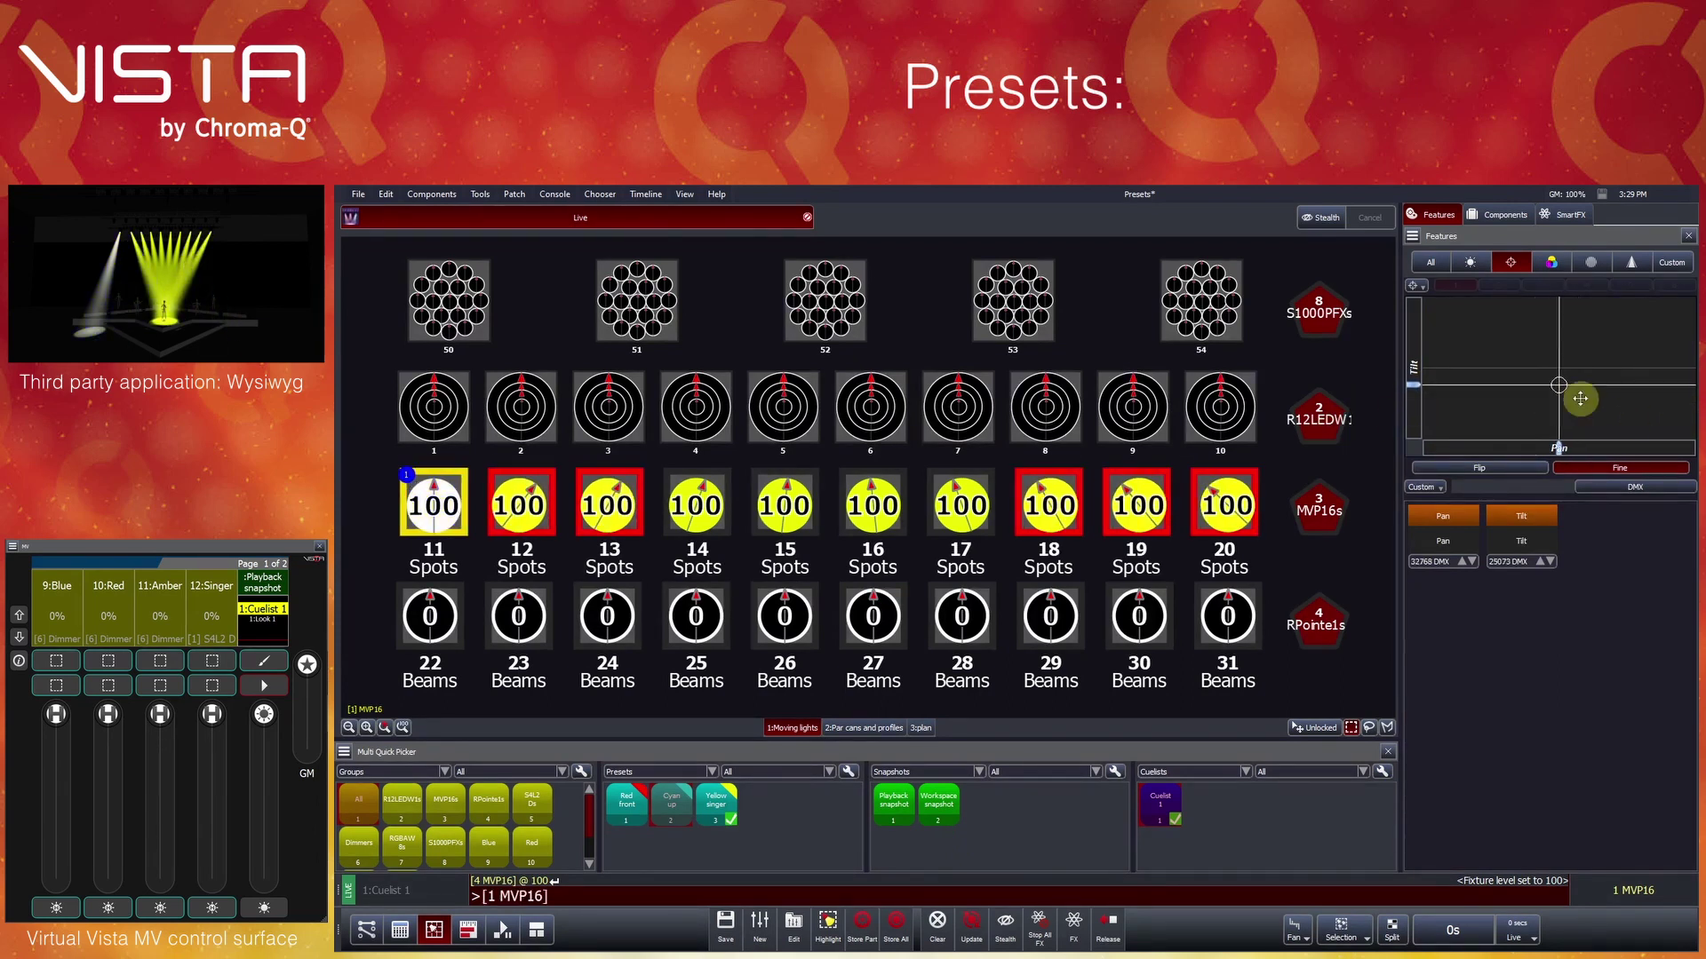
Update the "Yellow singer" preset with the values of all MVP16 spots, merging them into the existing preset
{"action": "left_click", "coordinate": [1324, 511]}
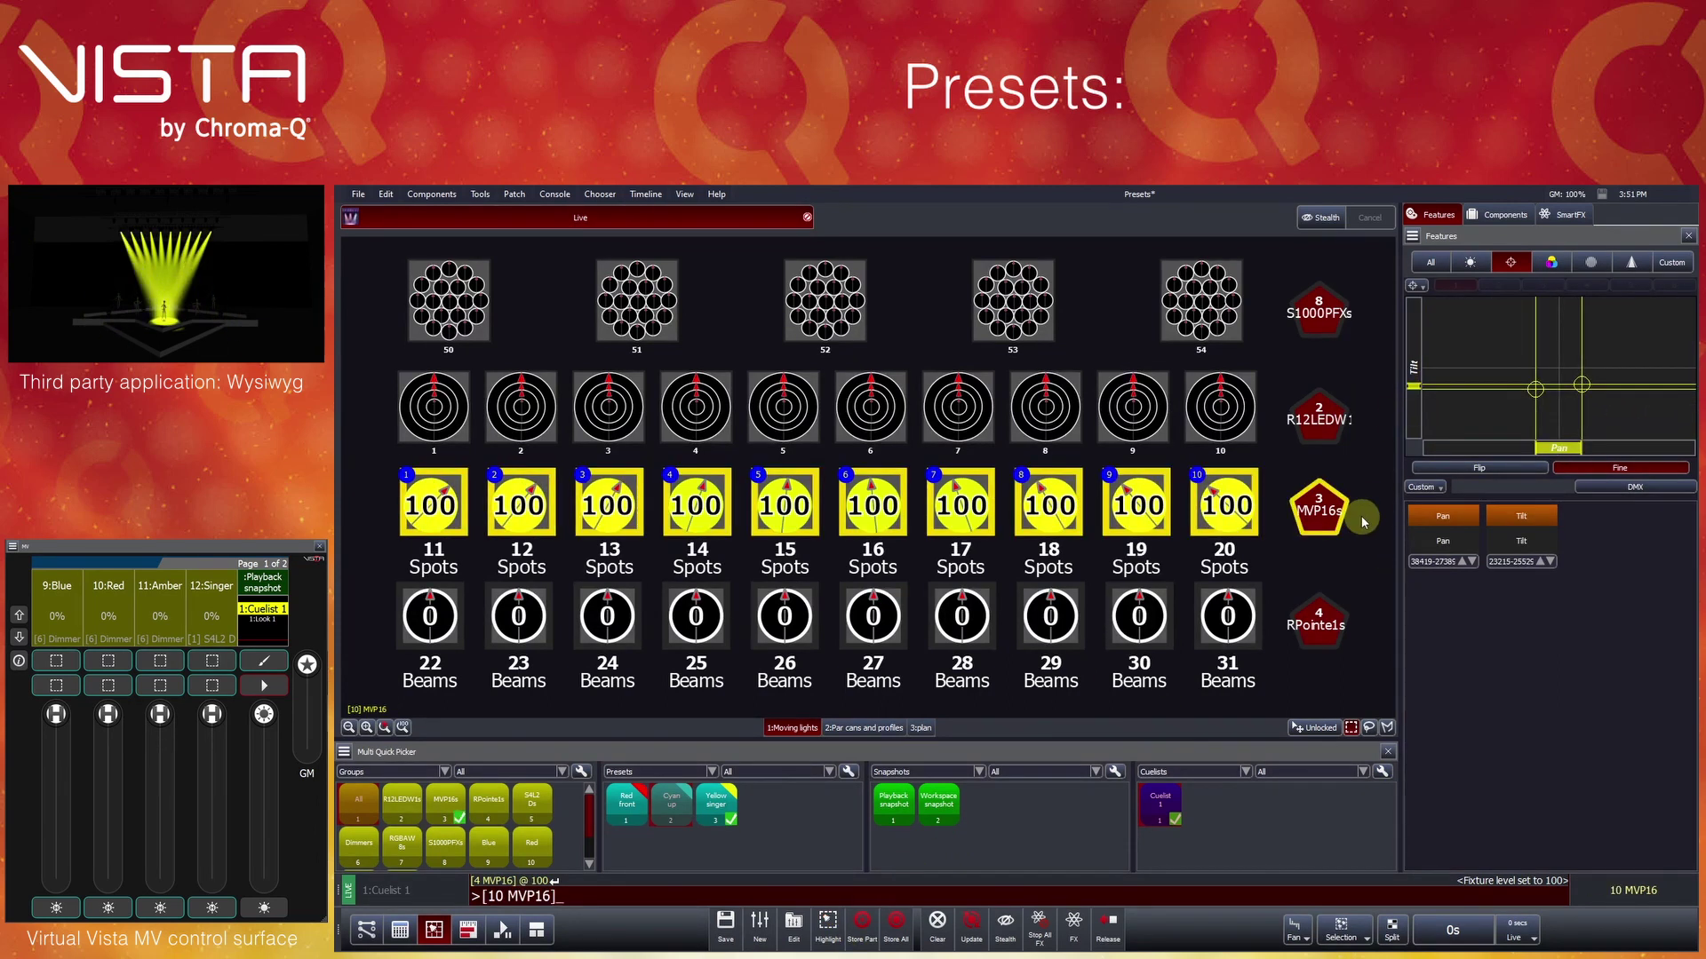
{"action": "right_click", "coordinate": [718, 807]}
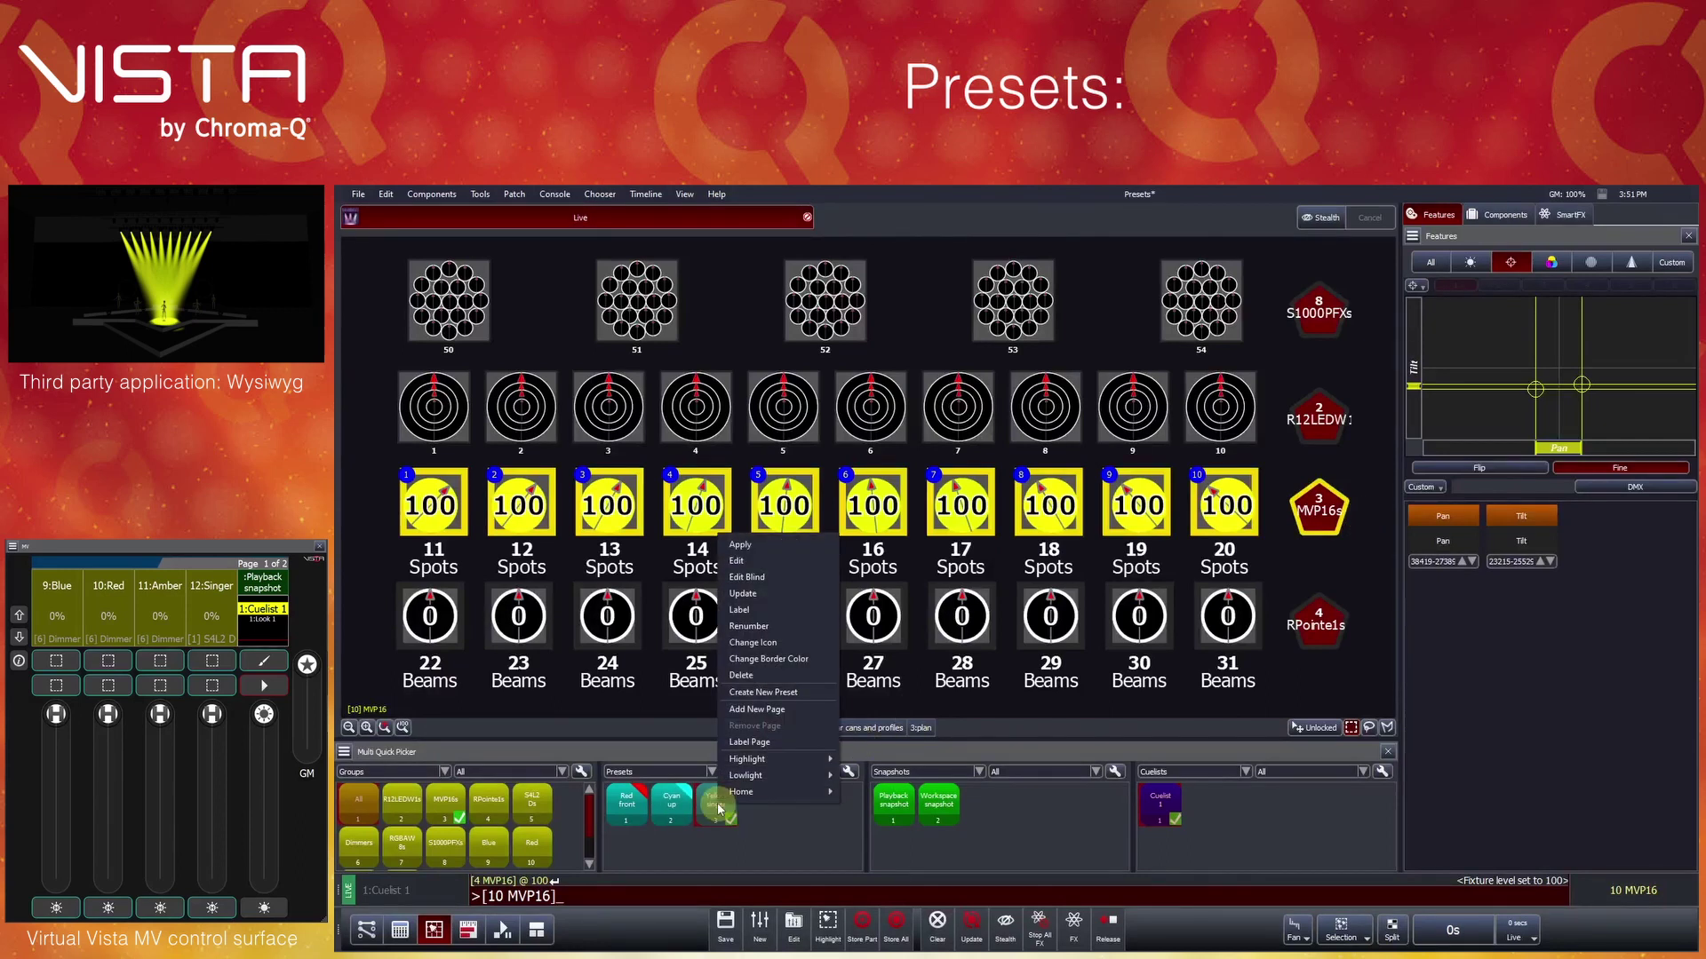
{"action": "left_click", "coordinate": [743, 593]}
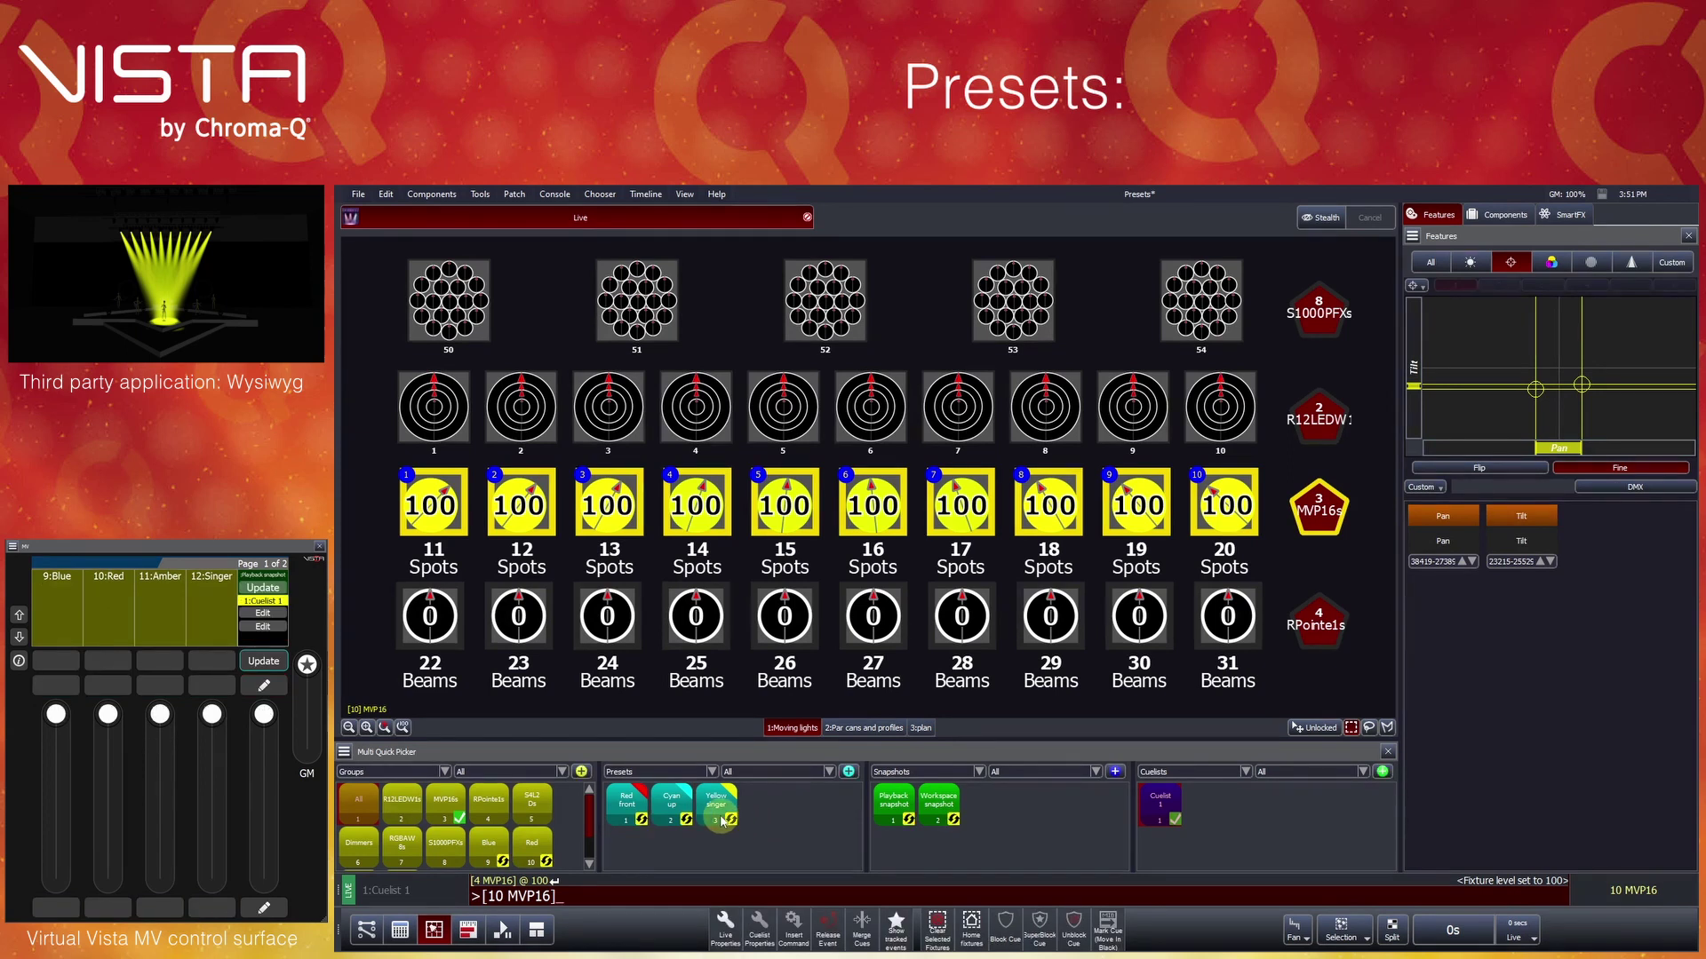
{"action": "left_click", "coordinate": [724, 819]}
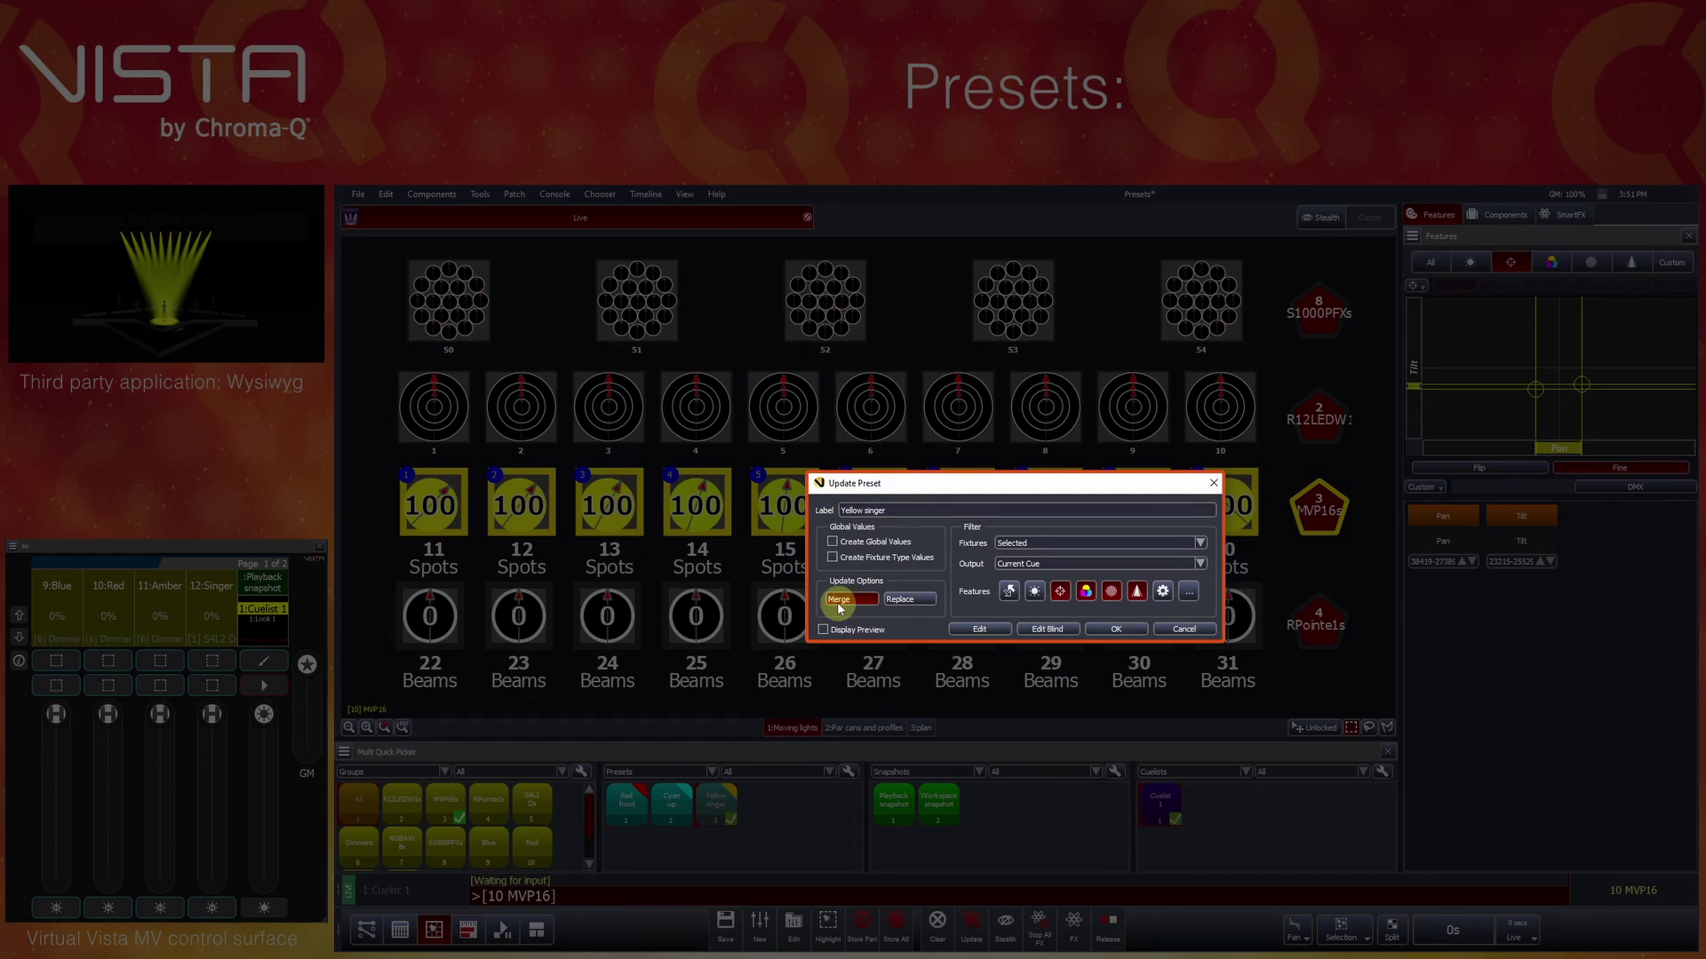
{"action": "left_click", "coordinate": [899, 601]}
{"action": "left_click", "coordinate": [849, 600]}
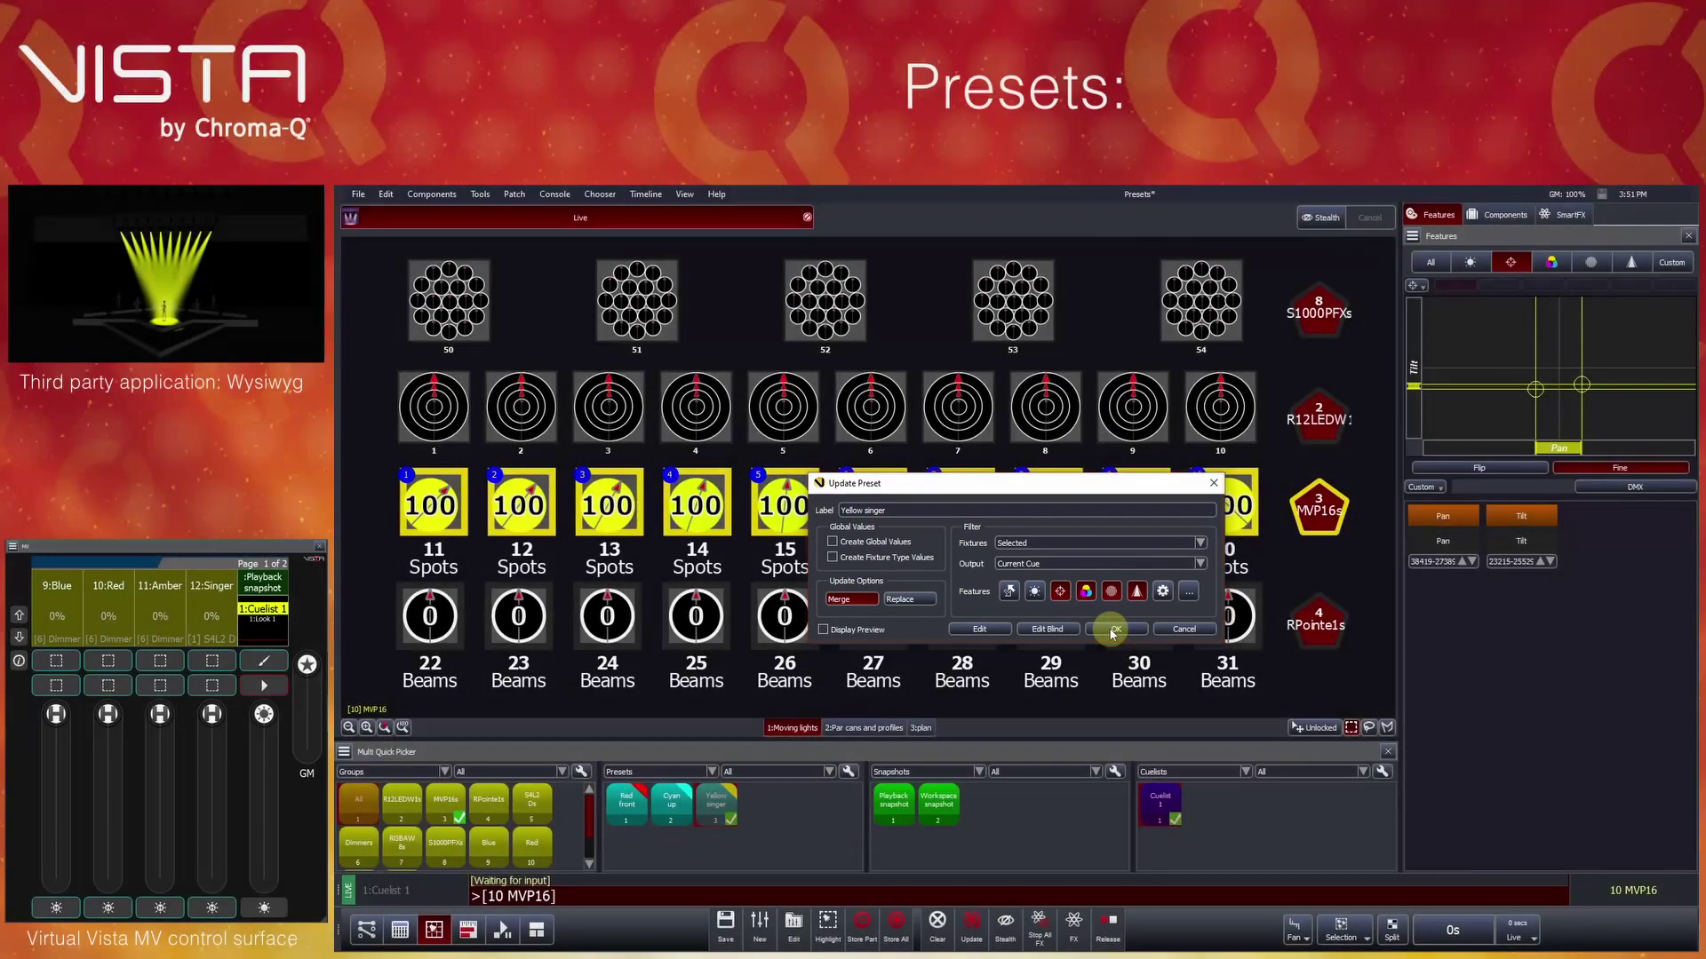
{"action": "left_click", "coordinate": [1113, 629]}
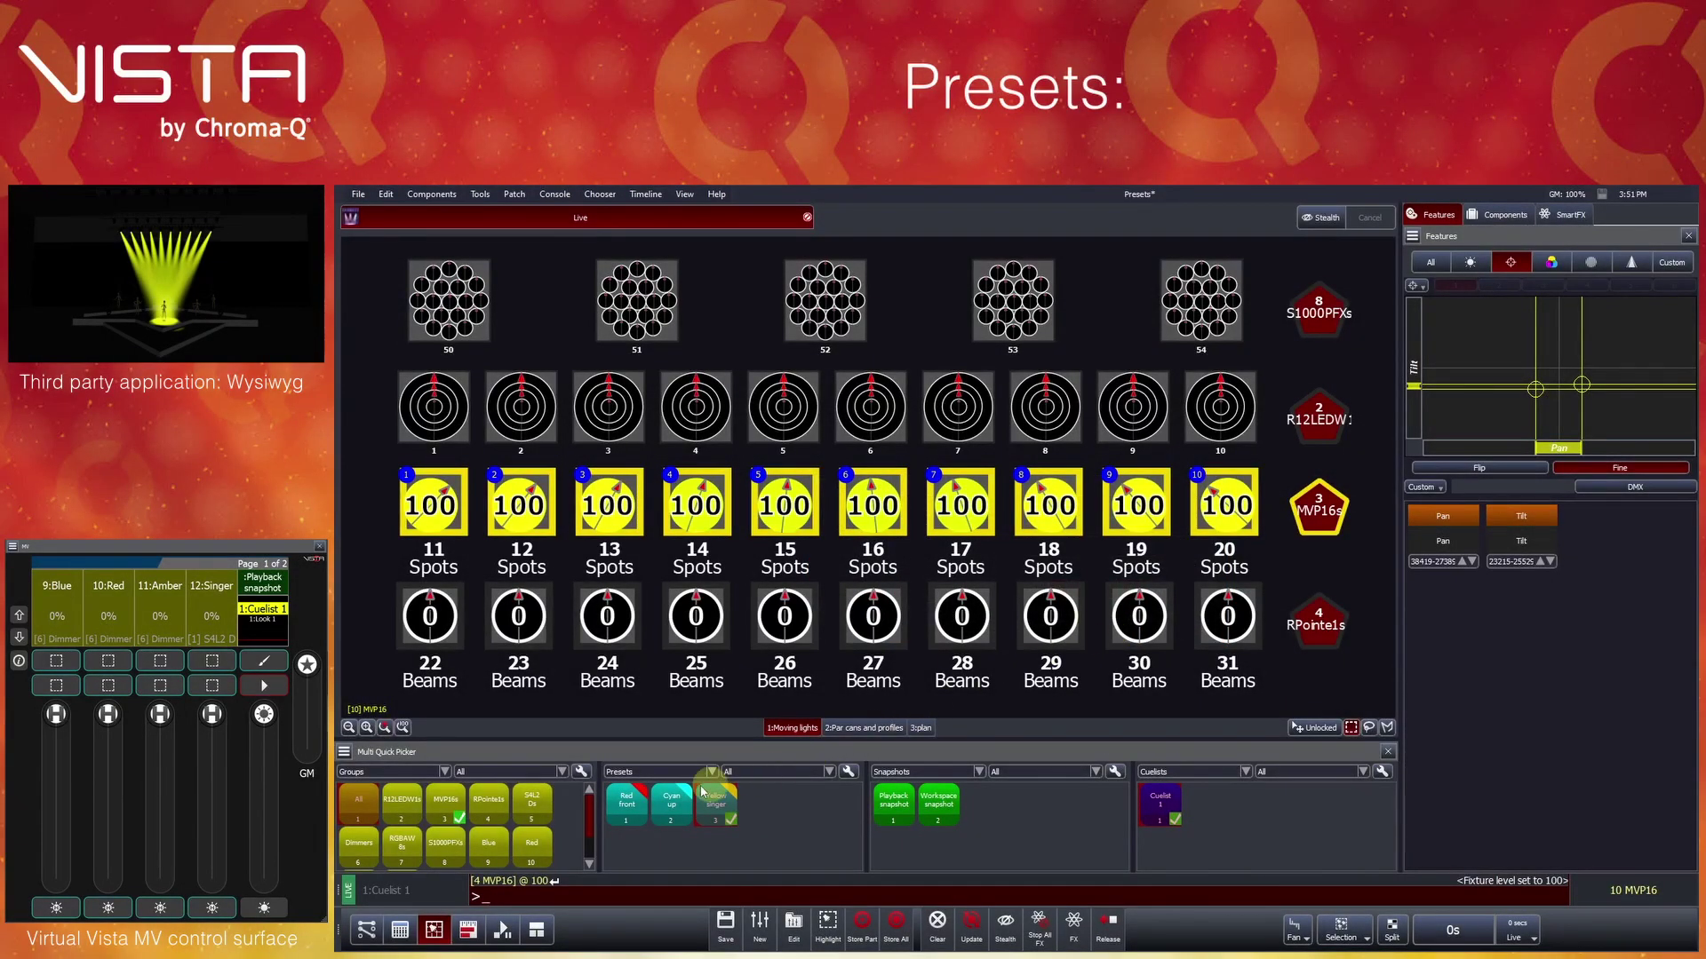
Apply the "Red front", "Cyan up" and "Yellow singer" presets in turn to all MVP16 spots, going through the sequence twice
{"action": "left_click", "coordinate": [634, 807]}
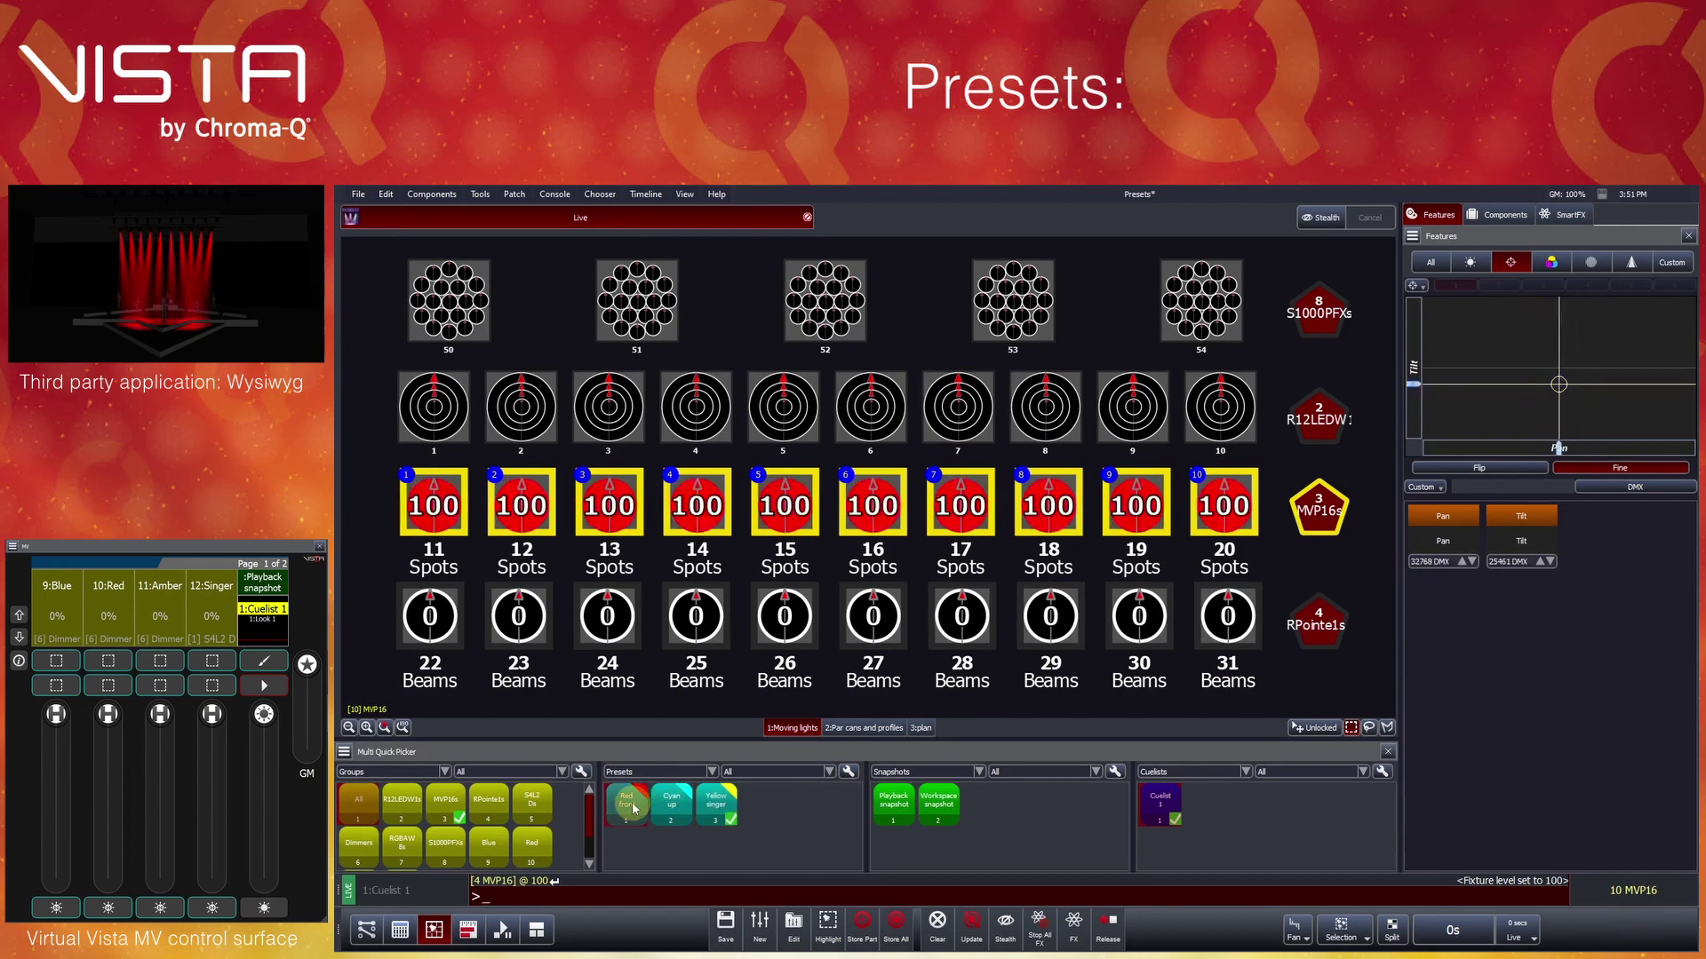
{"action": "left_click", "coordinate": [678, 805]}
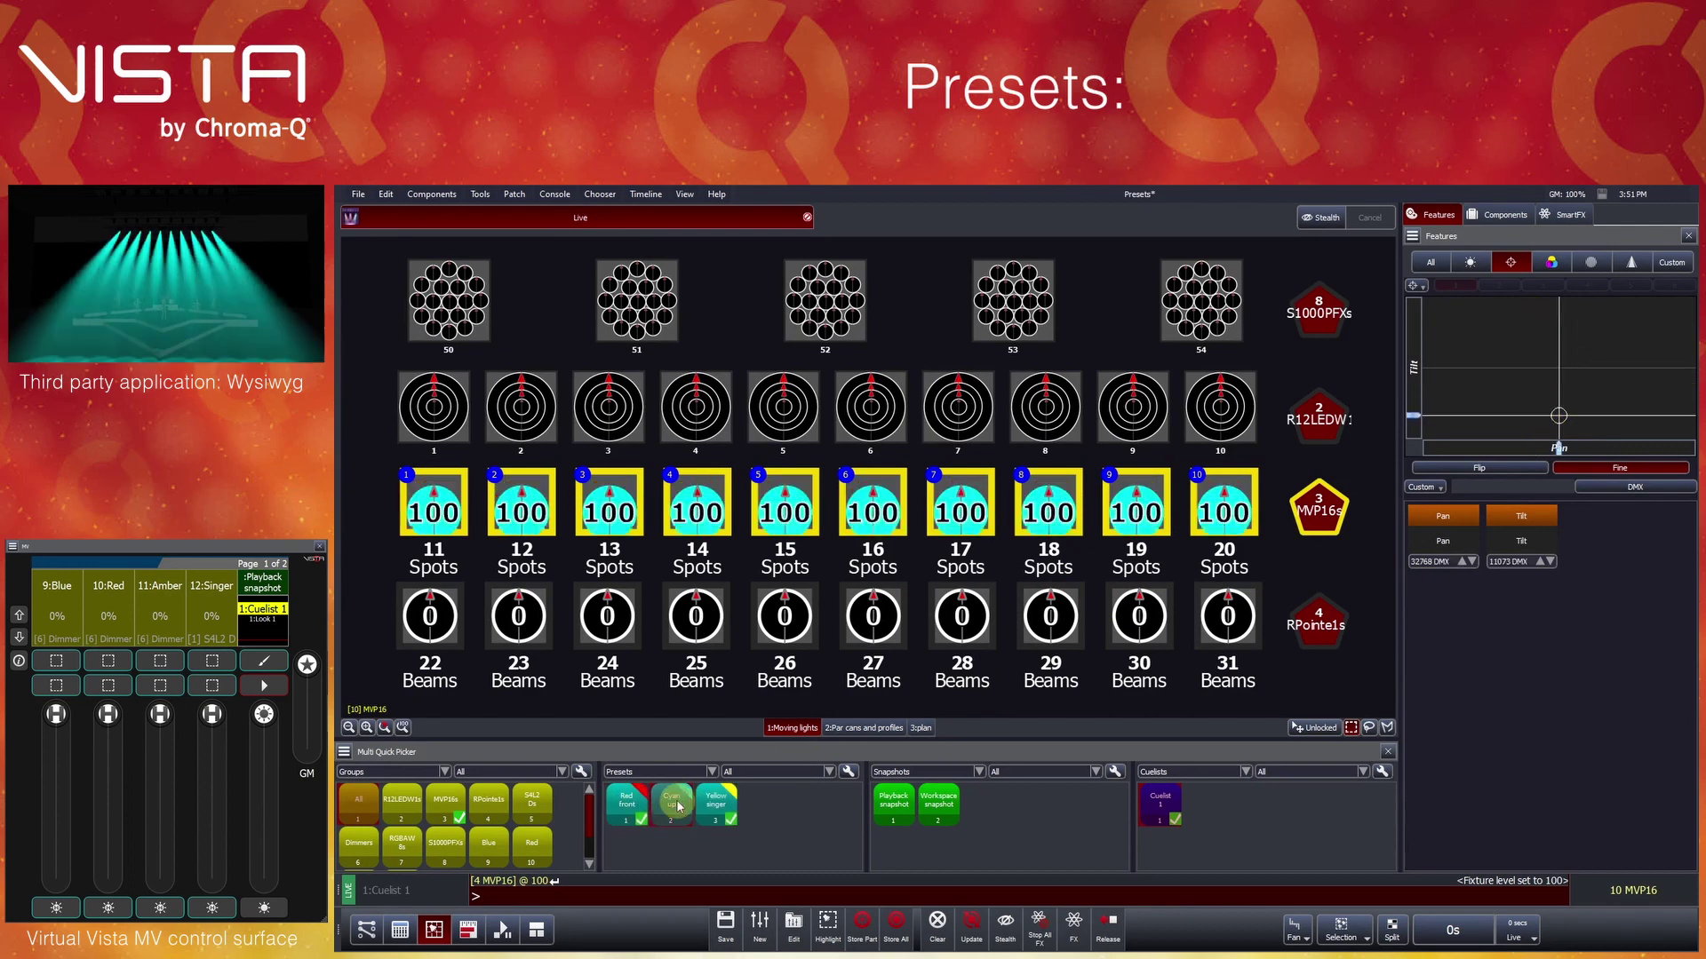
{"action": "left_click", "coordinate": [724, 801]}
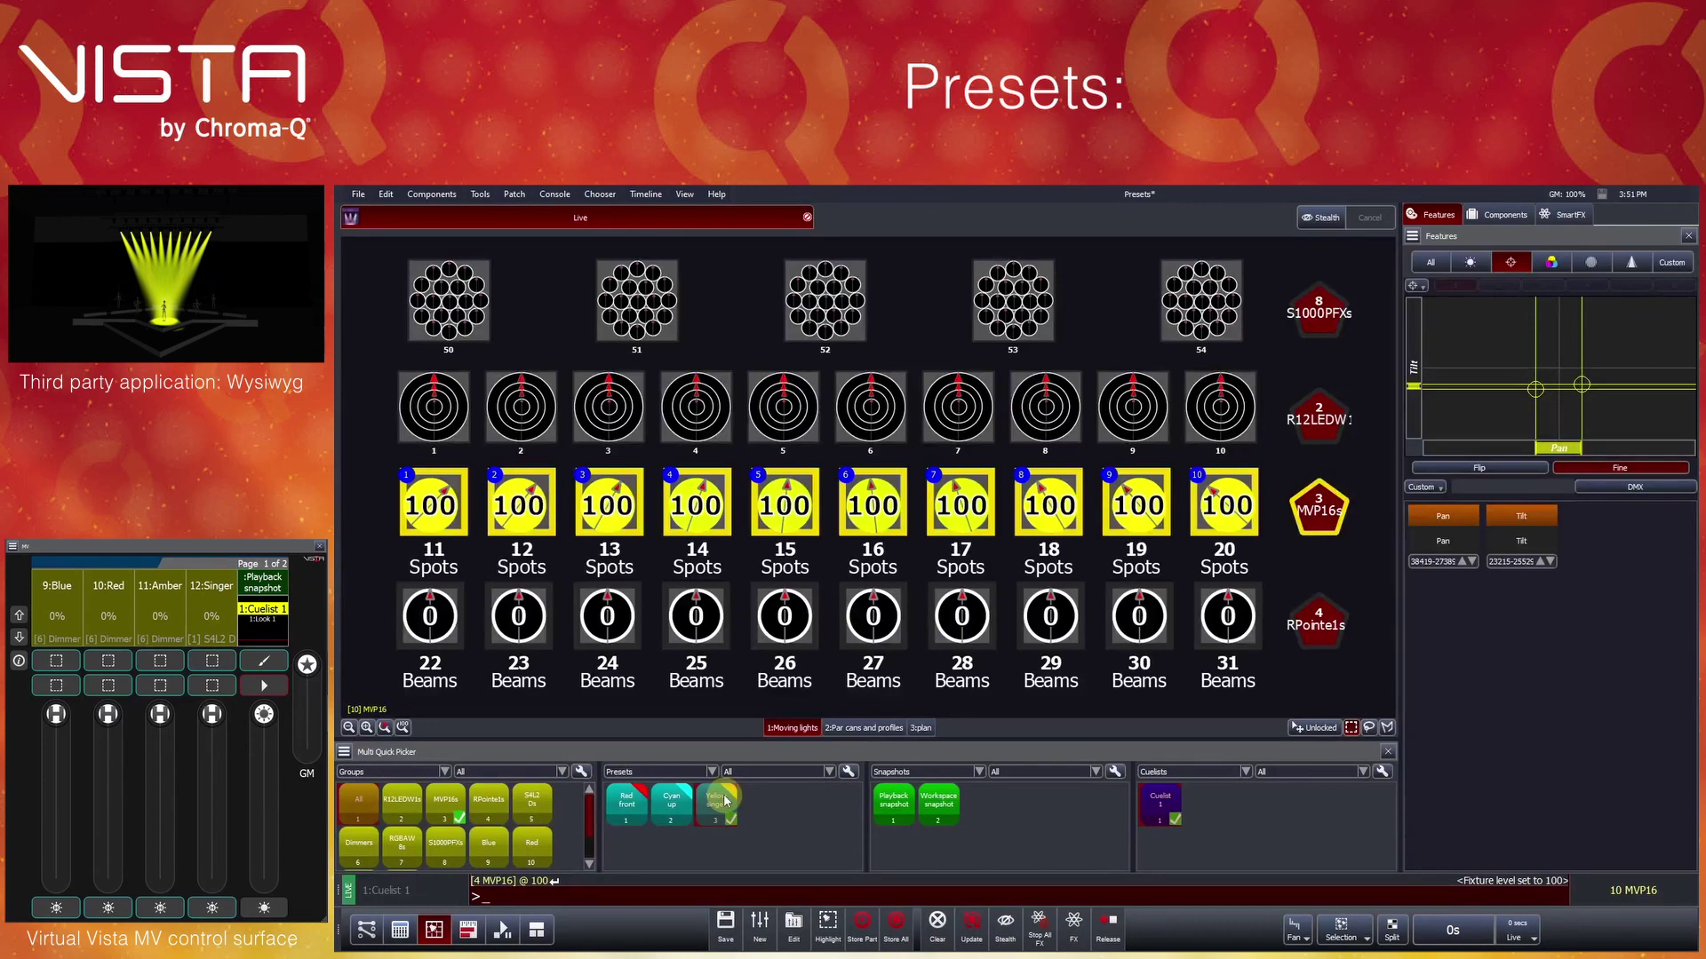
{"action": "left_click", "coordinate": [628, 803]}
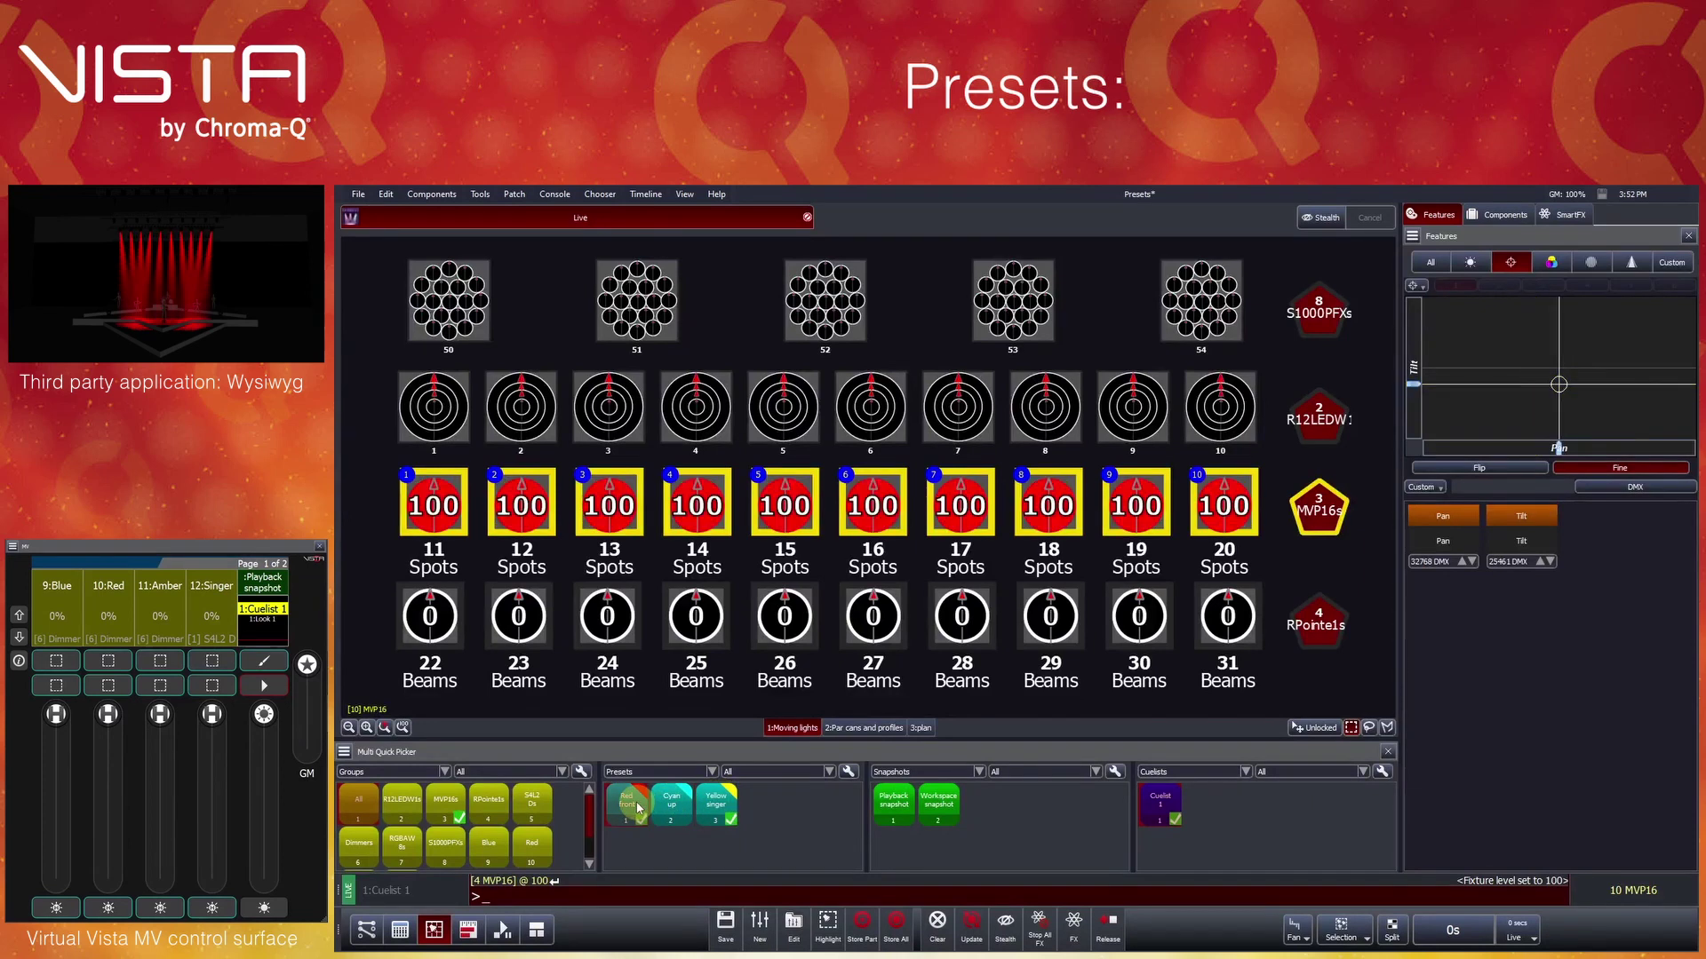
{"action": "left_click", "coordinate": [668, 805]}
{"action": "left_click", "coordinate": [716, 803]}
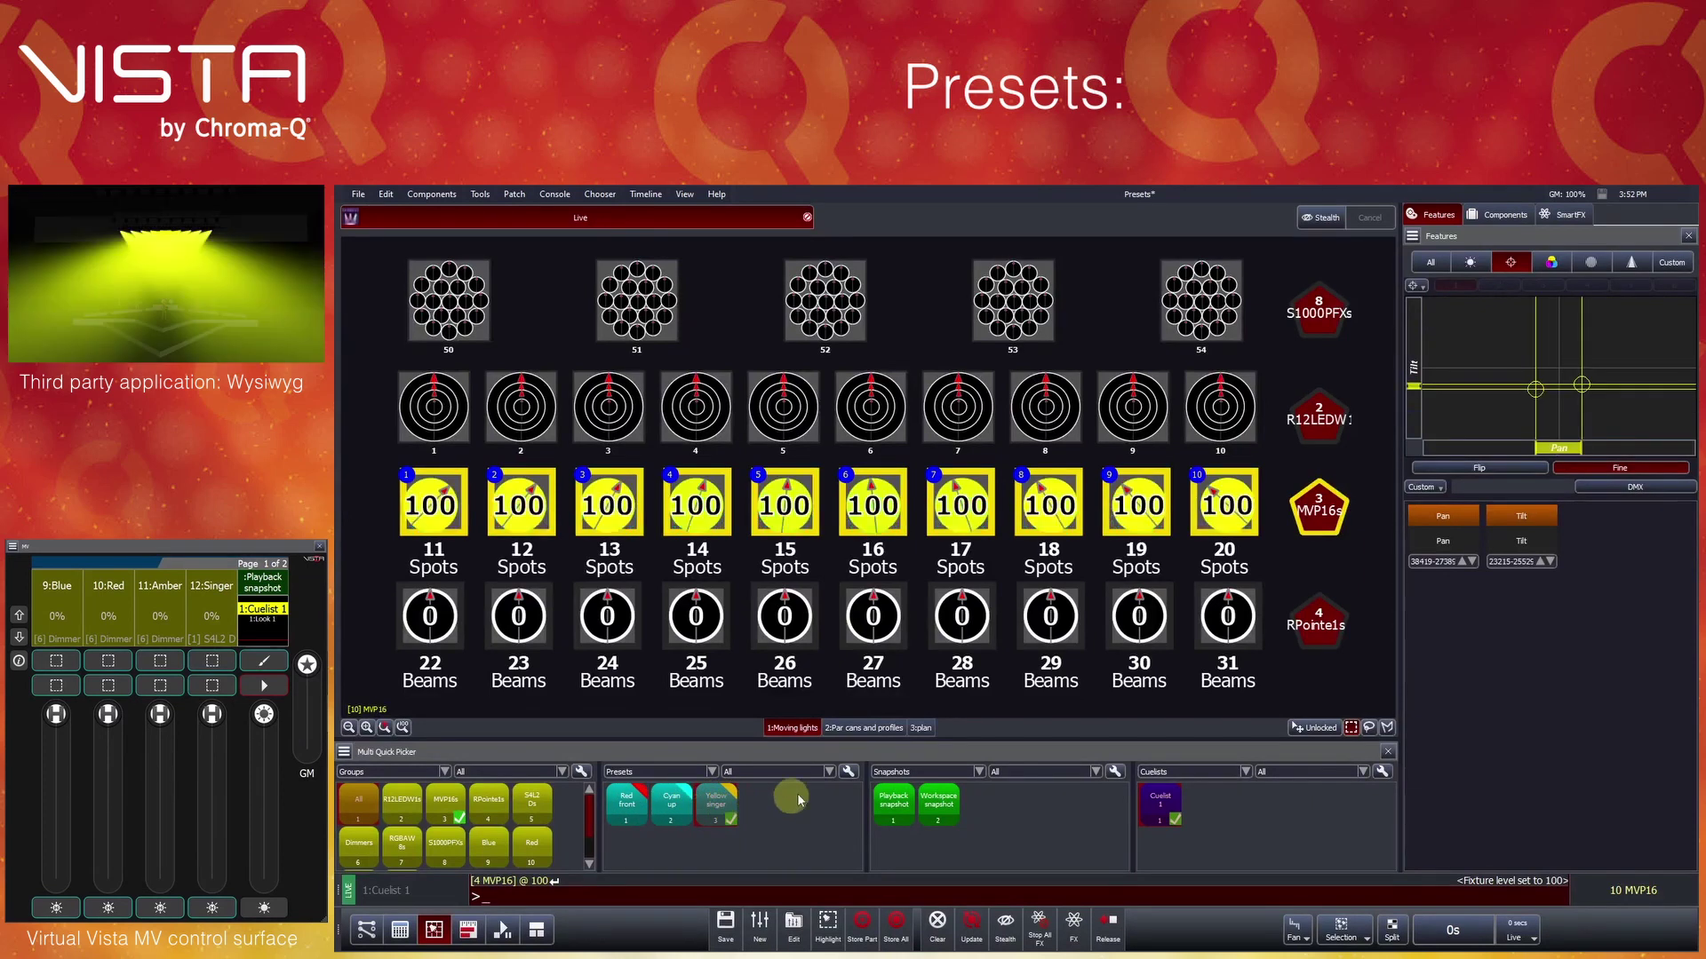
Filter the presets to Color and apply the red, cyan and yellow preset colours to the MVP16 spots, ending on "Red front"
{"action": "left_click", "coordinate": [828, 772]}
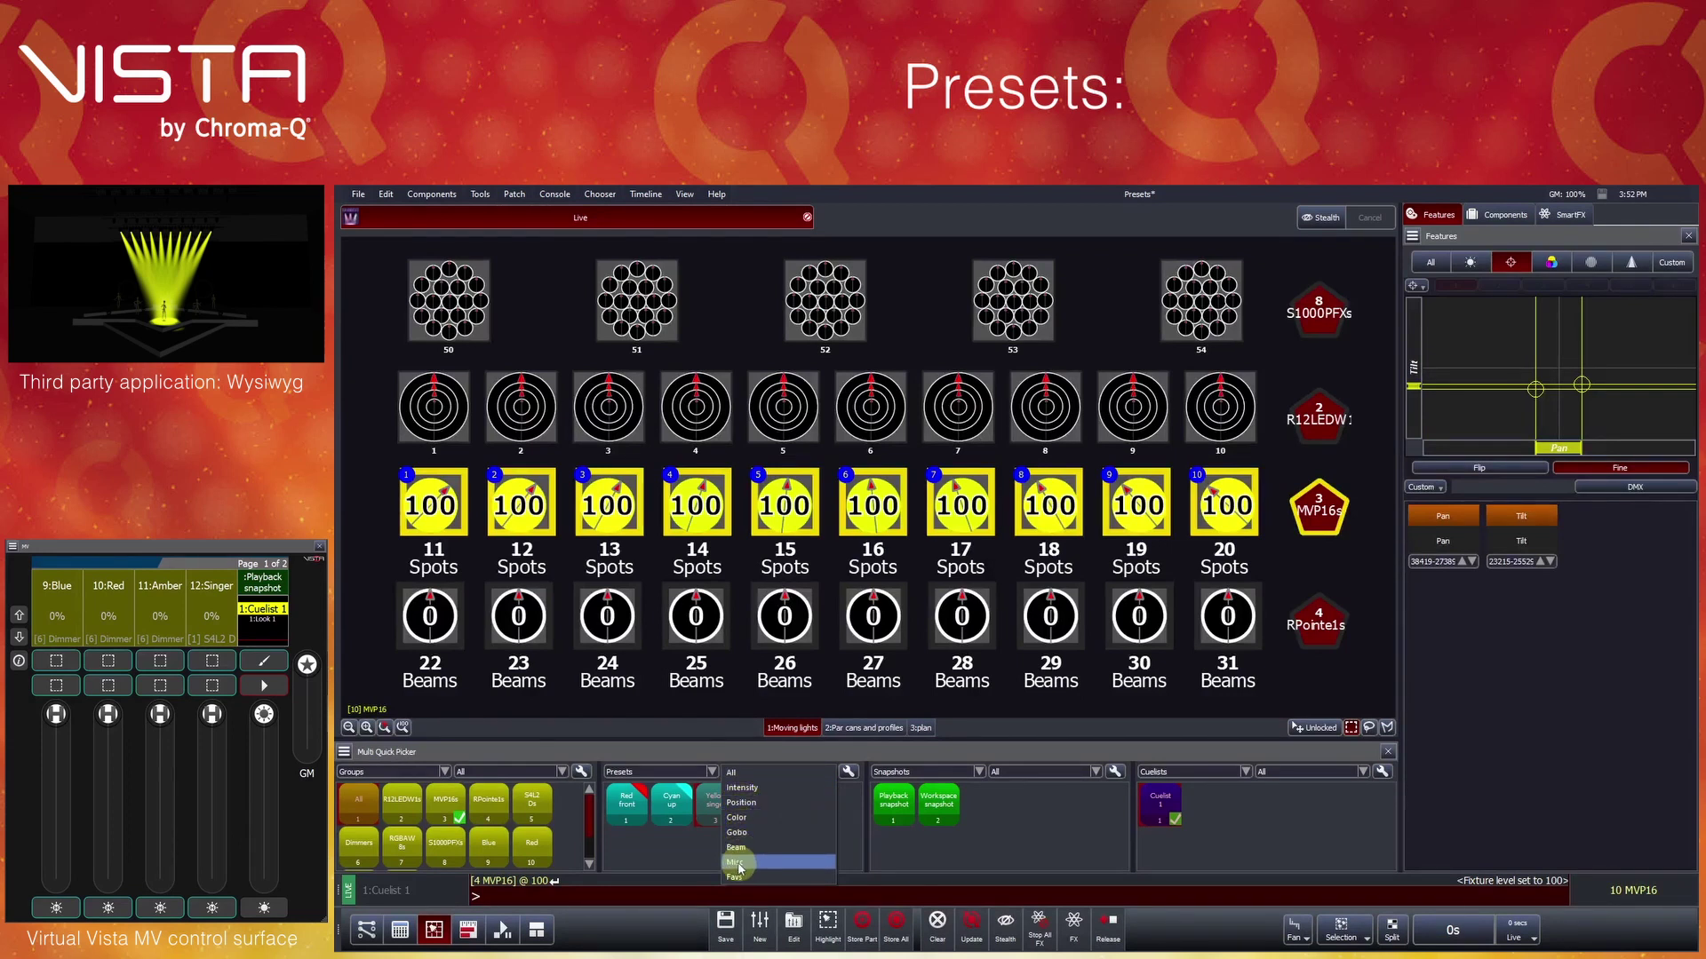
{"action": "left_click", "coordinate": [736, 817]}
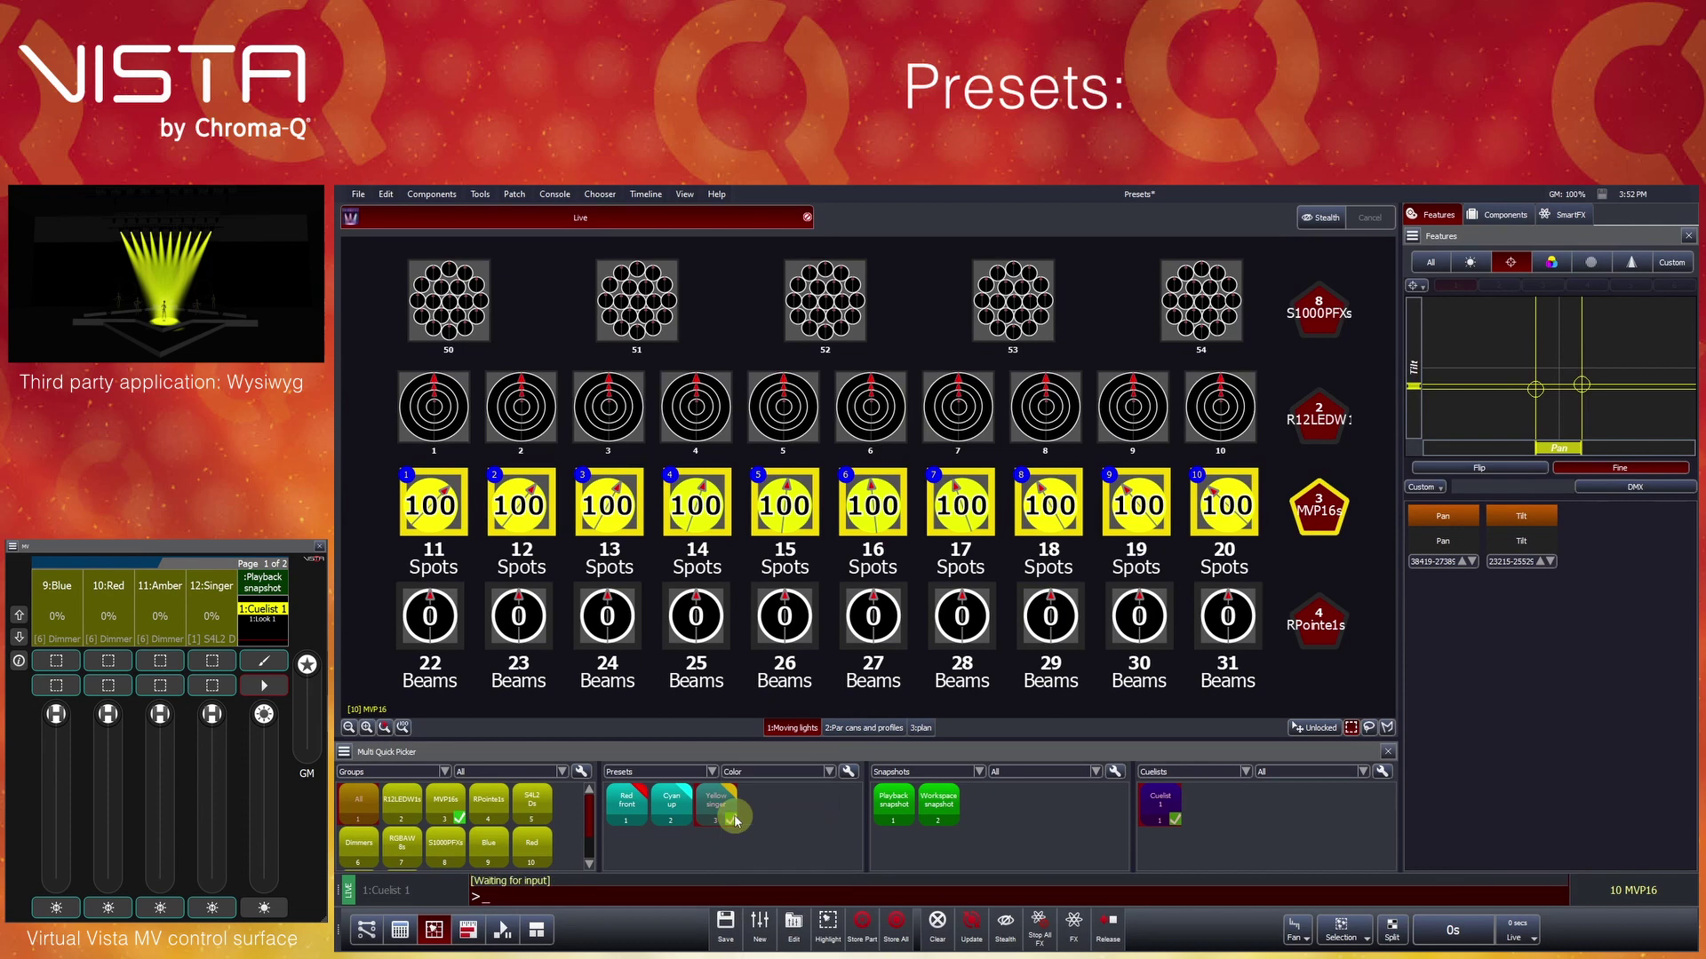
{"action": "left_click", "coordinate": [632, 809]}
{"action": "left_click", "coordinate": [672, 808]}
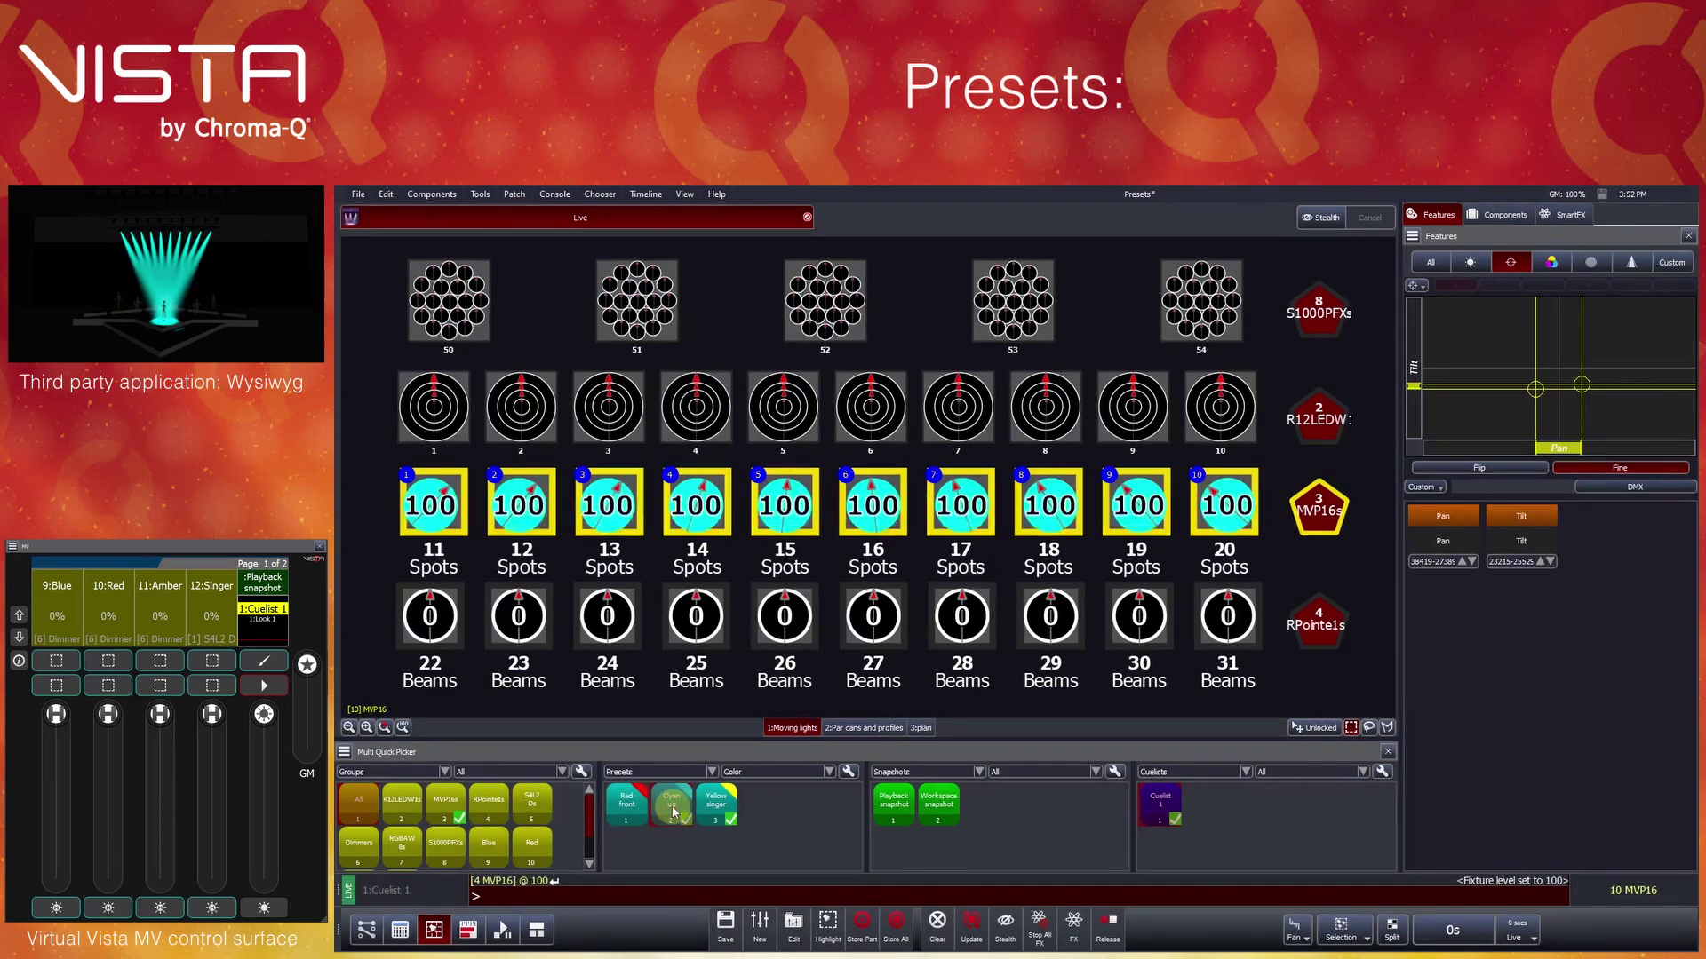
{"action": "left_click", "coordinate": [716, 809]}
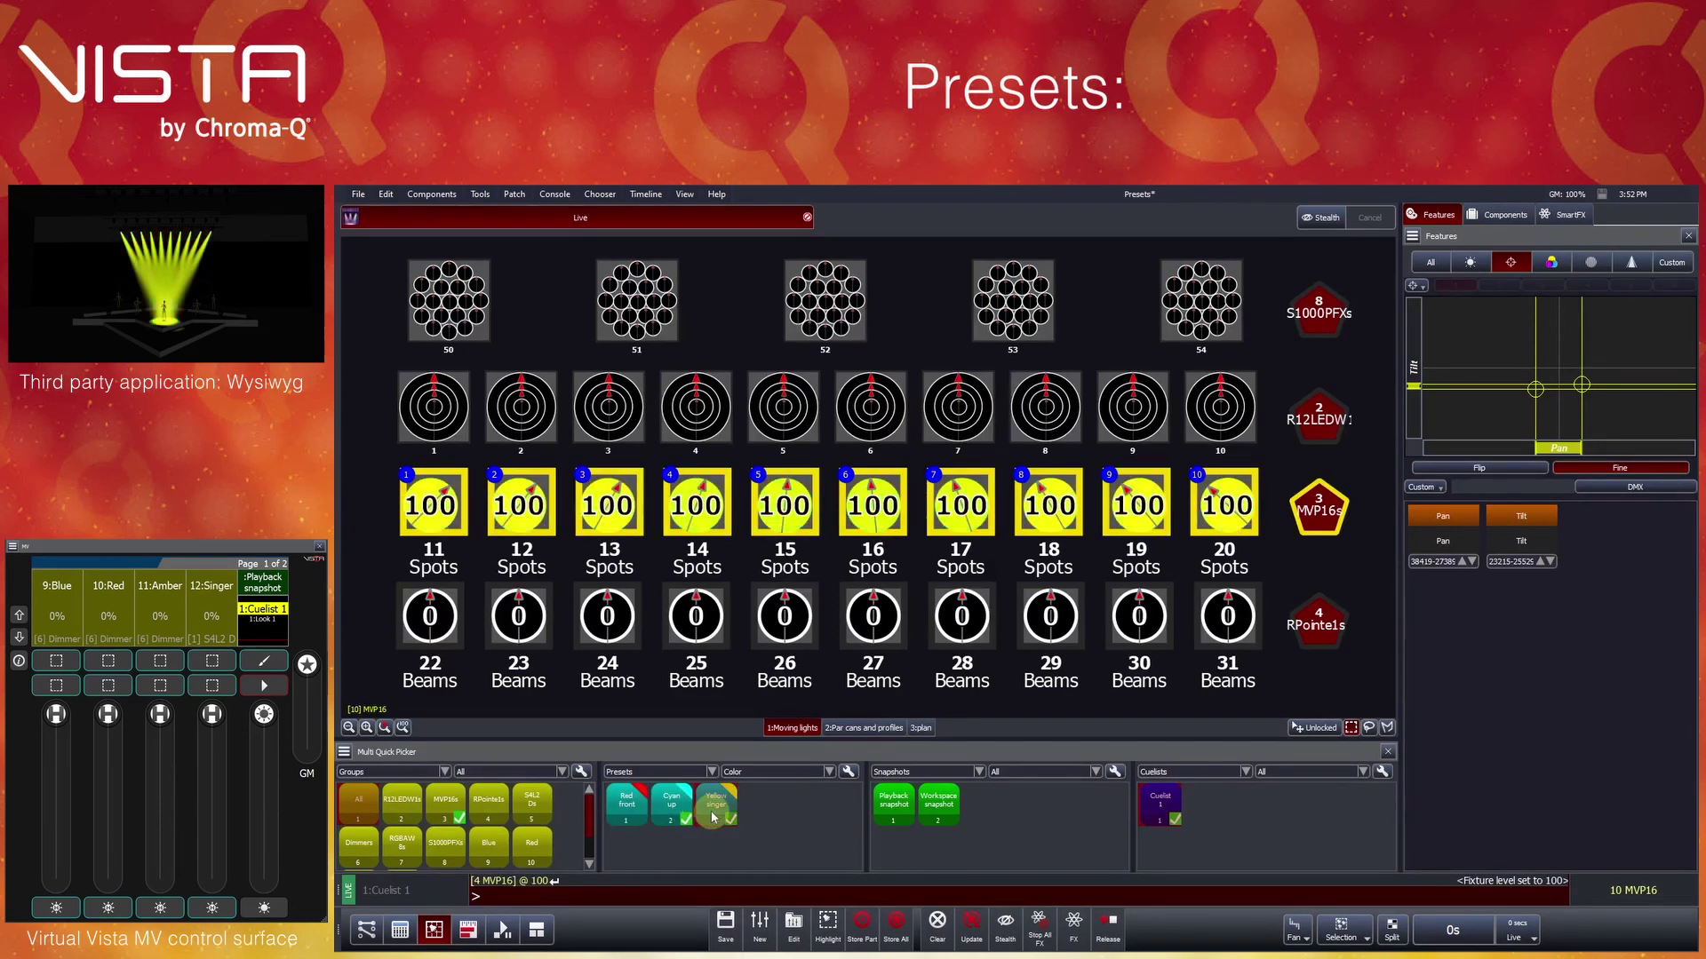
{"action": "left_click", "coordinate": [636, 811]}
Change the snapshots section of the quick picker to presets filtered to Position
{"action": "left_click", "coordinate": [892, 773]}
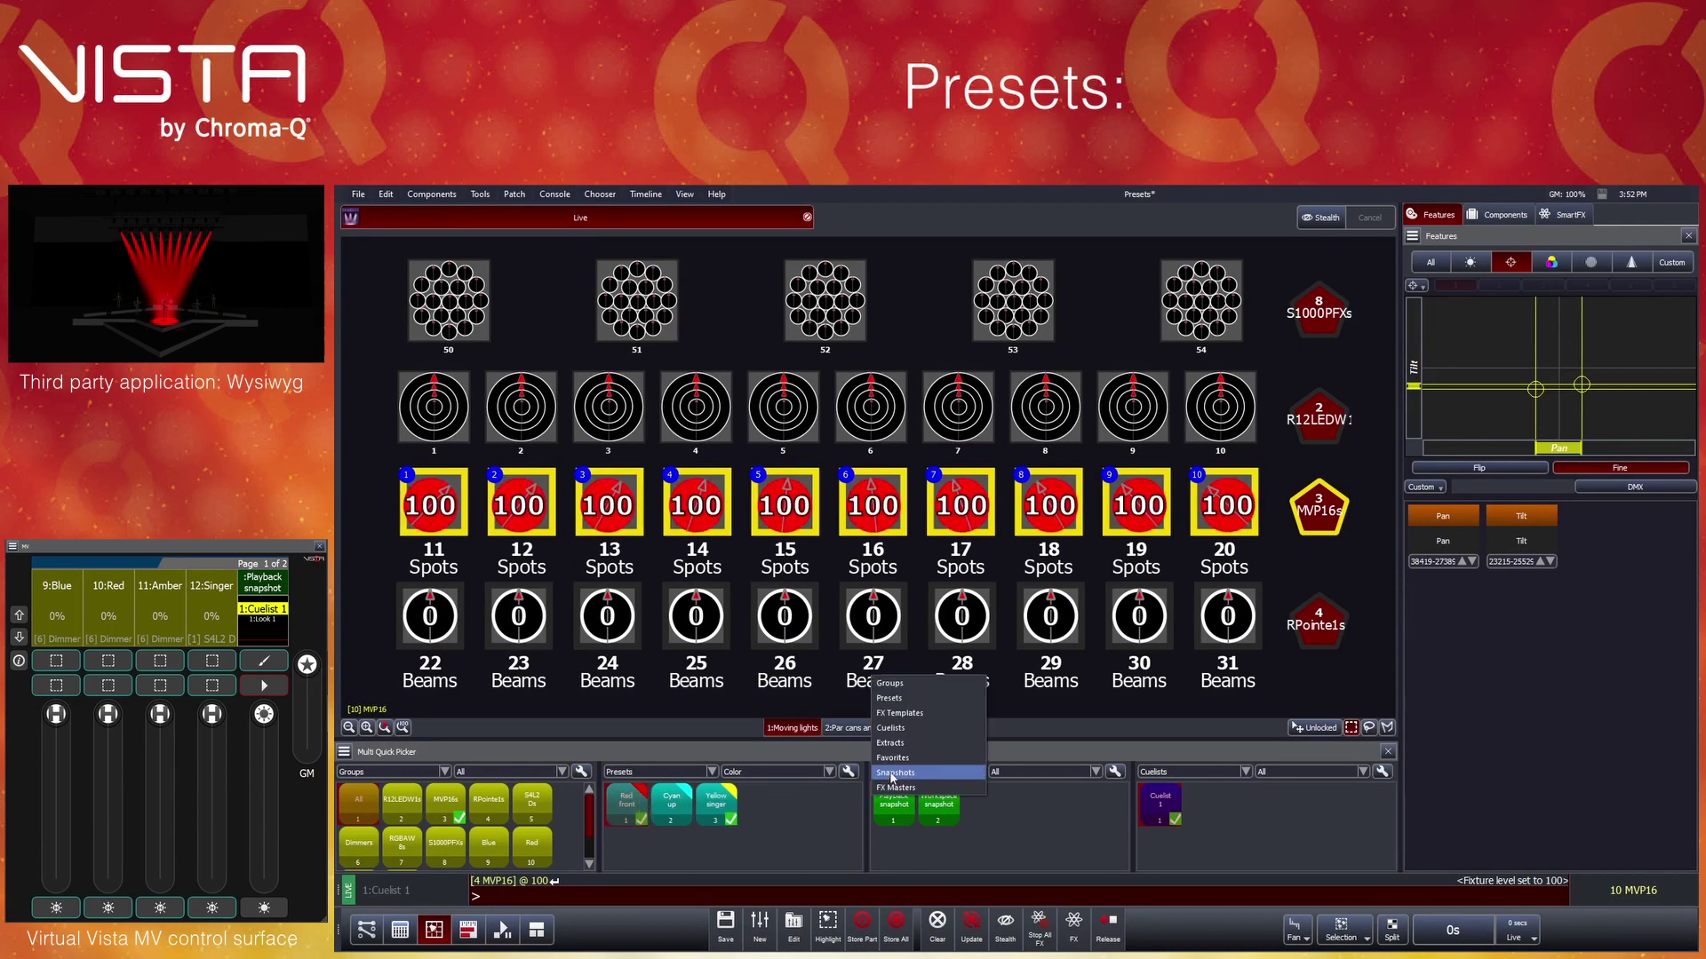
{"action": "left_click", "coordinate": [889, 699]}
{"action": "left_click", "coordinate": [995, 773]}
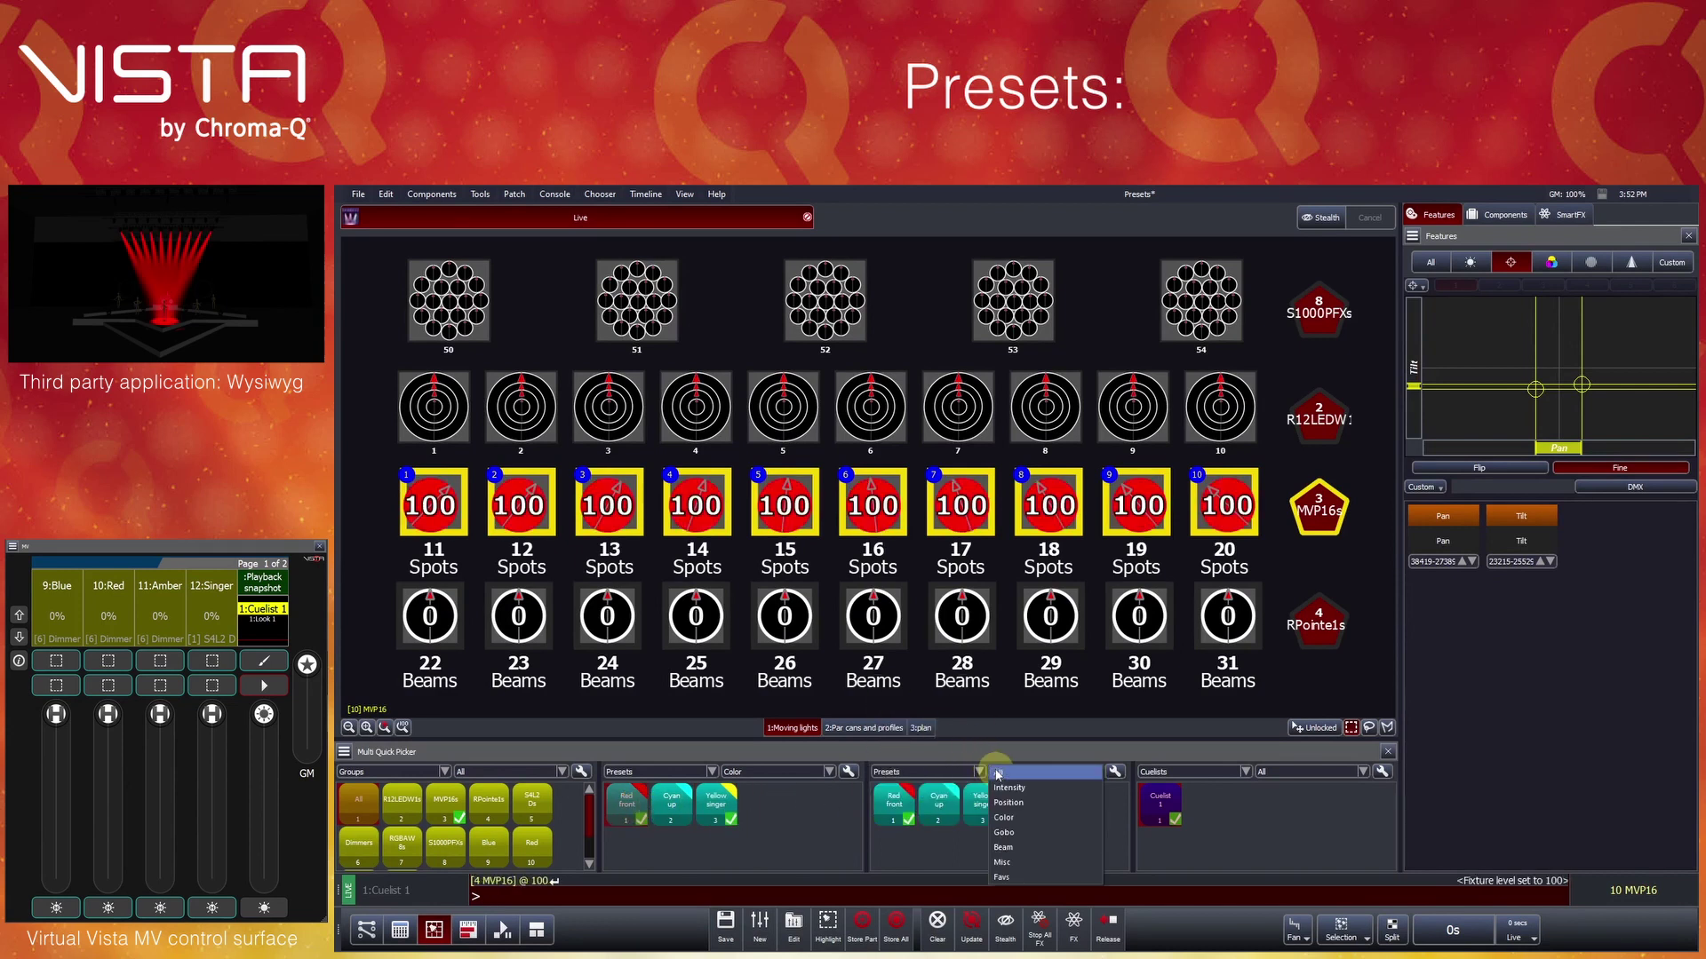
{"action": "left_click", "coordinate": [1008, 802]}
Combine colours and positions from different presets on the MVP16 spots, ending with the "Yellow singer" colour and "Cyan up" position
{"action": "left_click", "coordinate": [632, 809]}
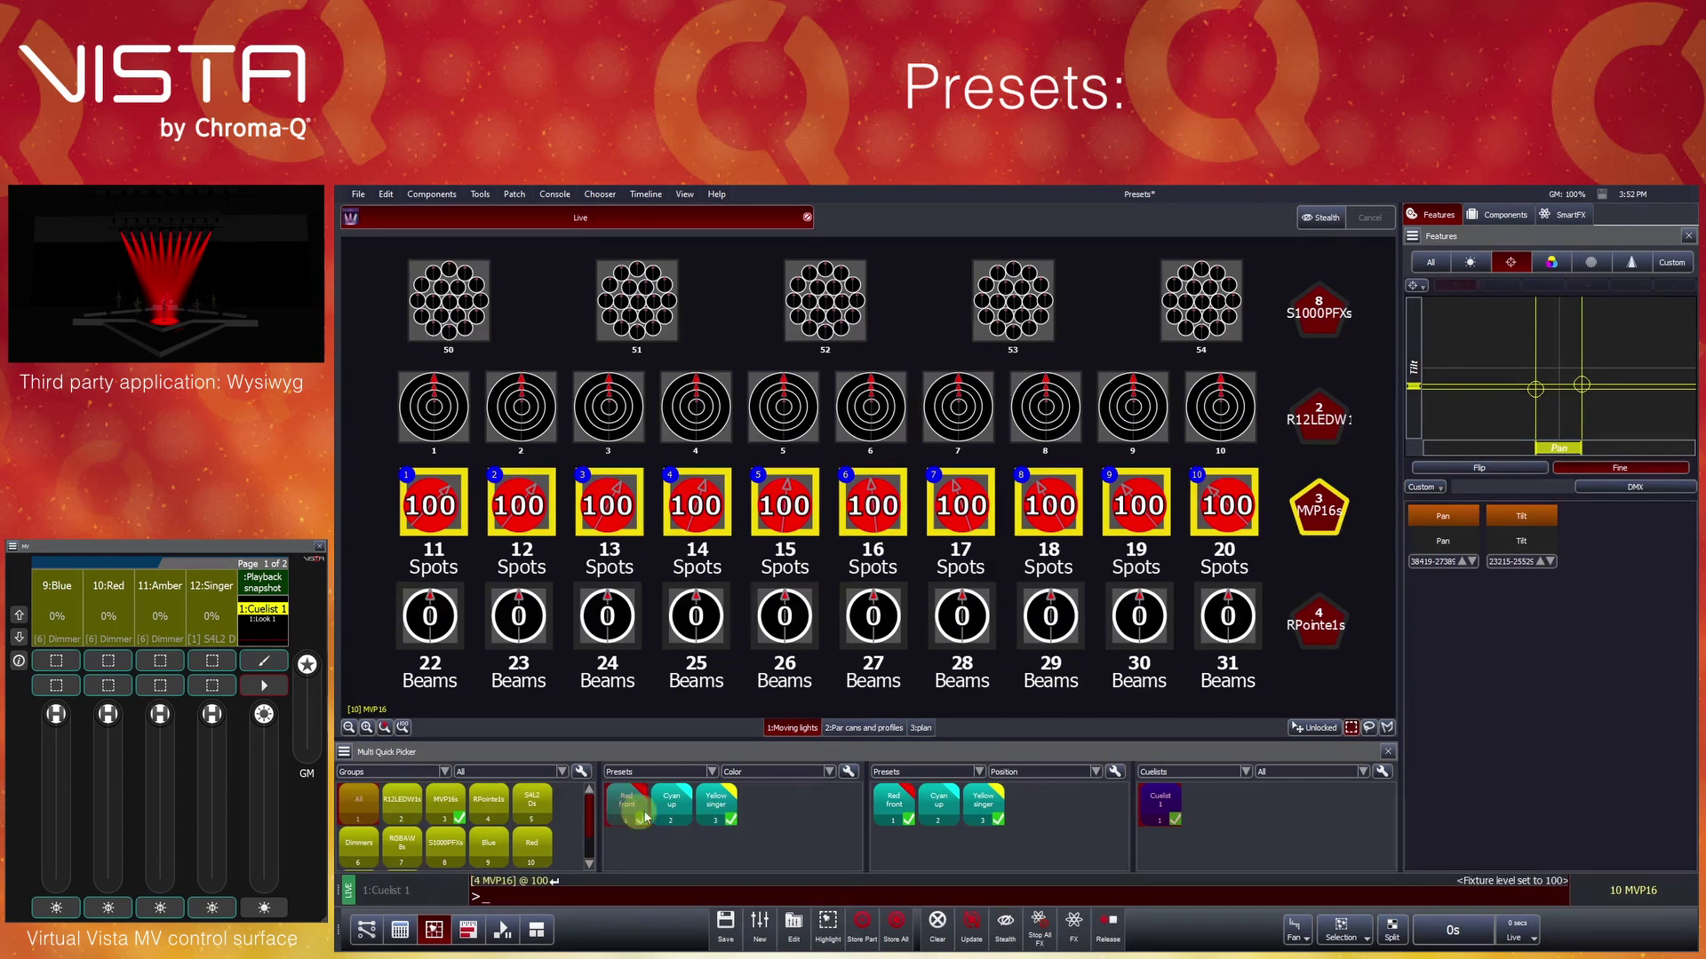
{"action": "left_click", "coordinate": [670, 804]}
{"action": "left_click", "coordinate": [632, 809]}
{"action": "left_click", "coordinate": [660, 812]}
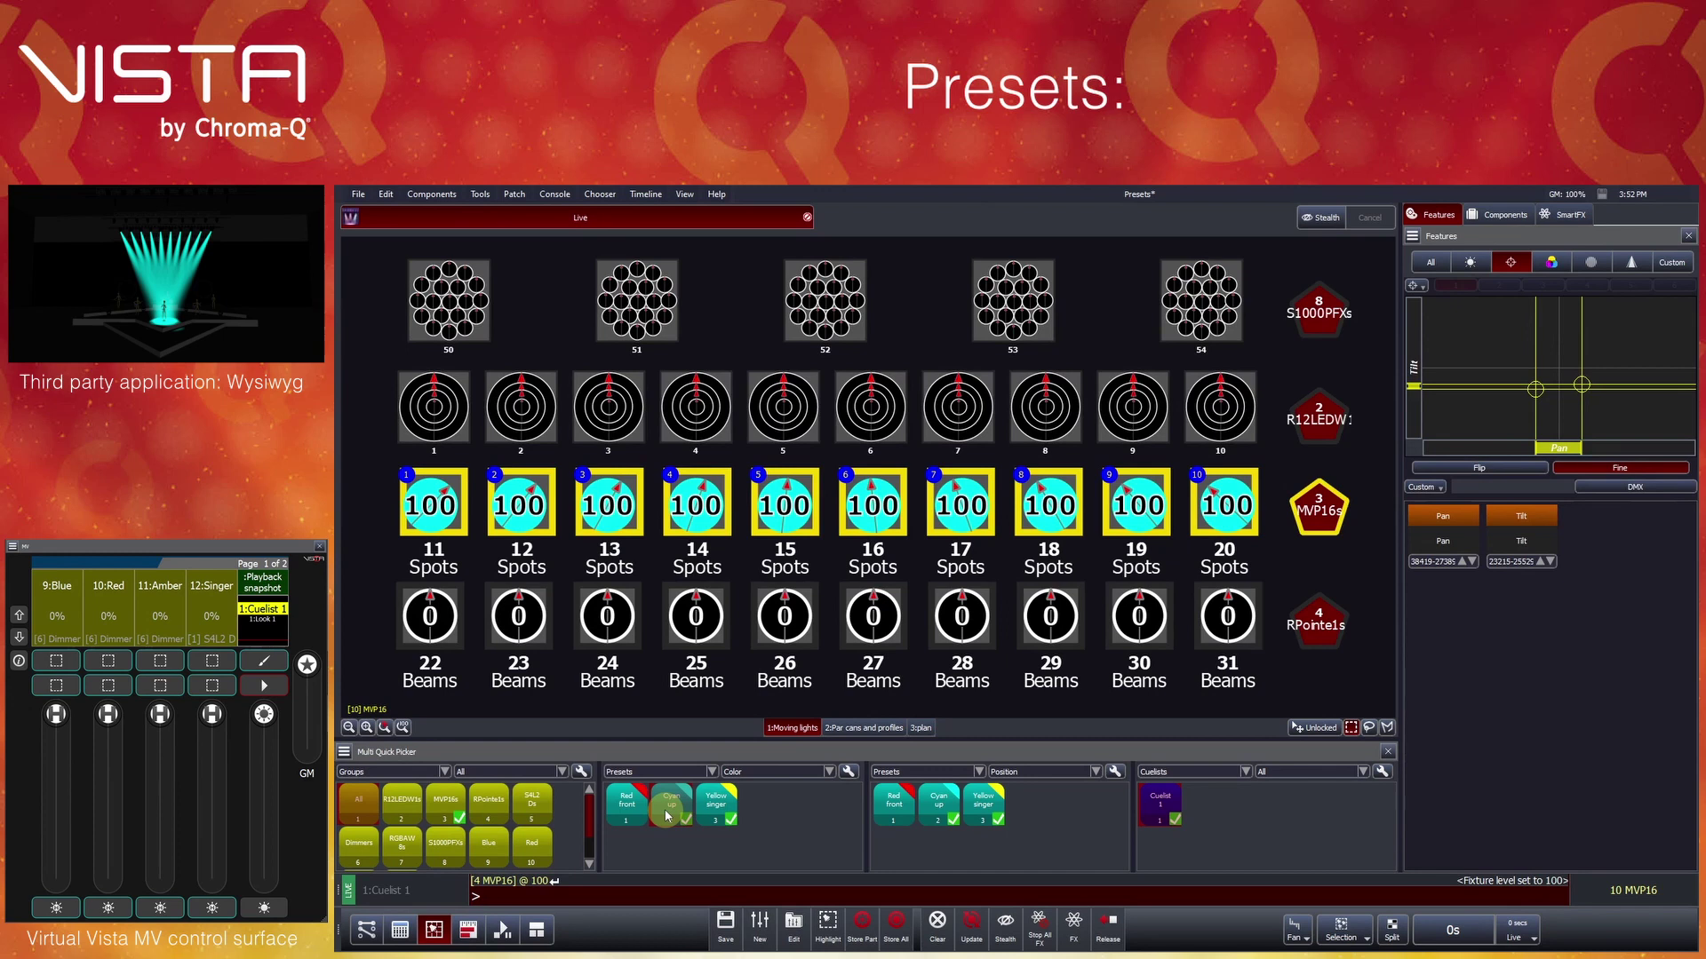
{"action": "left_click", "coordinate": [893, 810]}
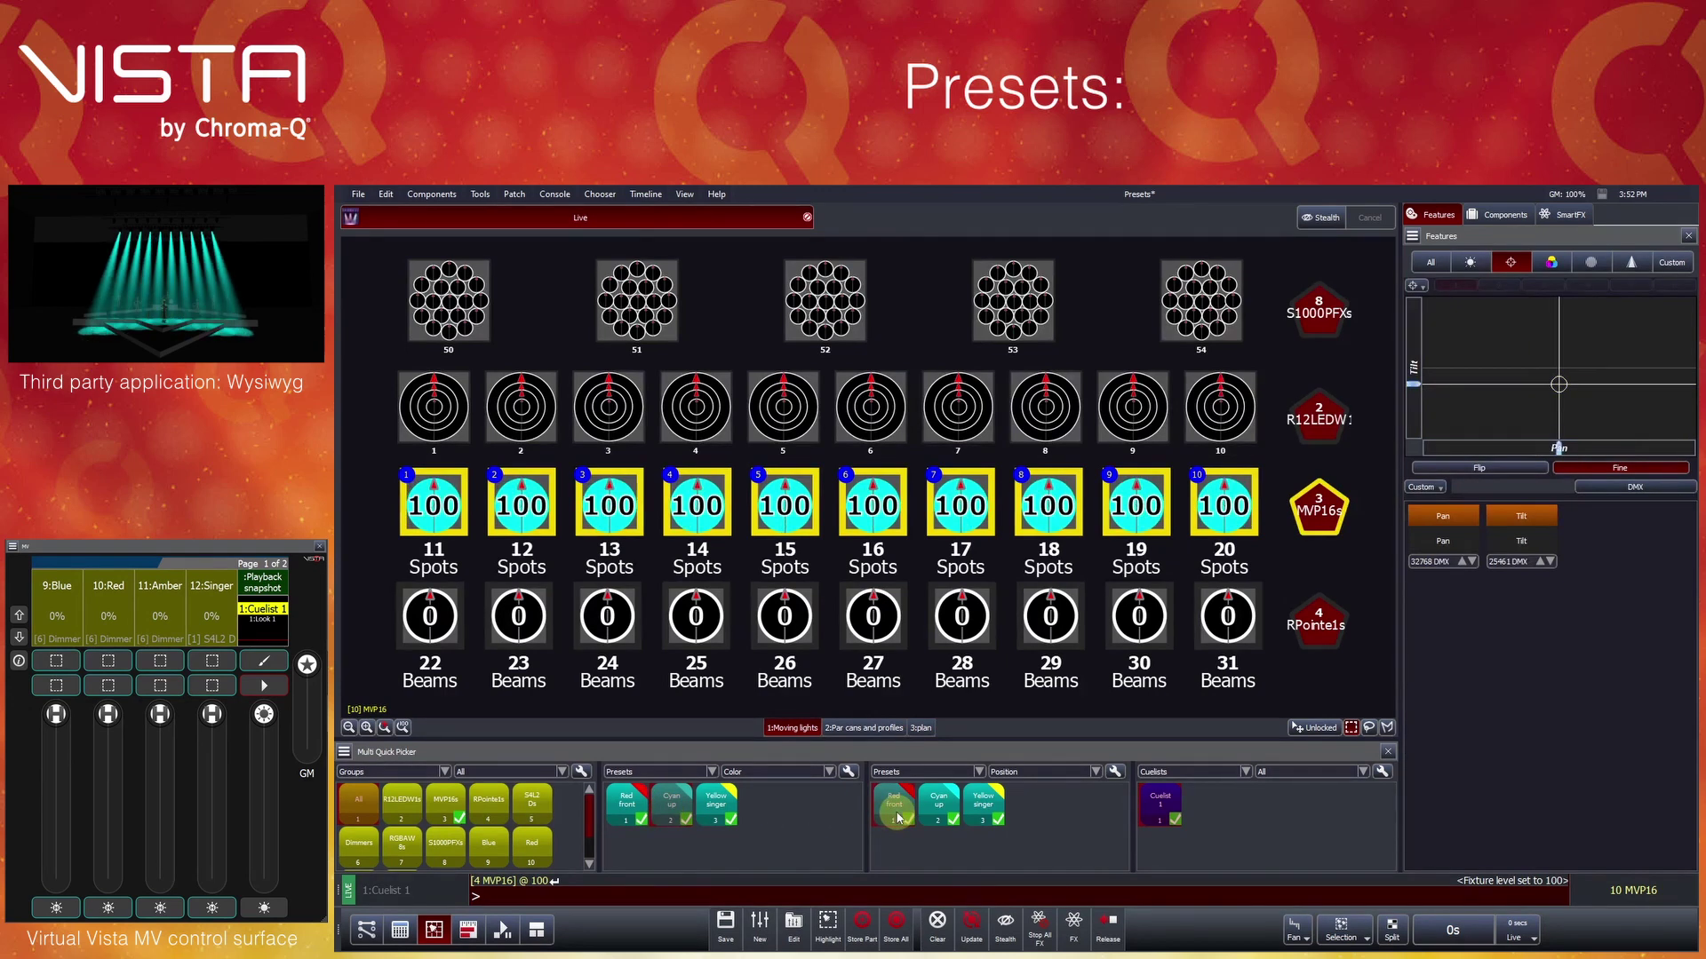
{"action": "left_click", "coordinate": [626, 806]}
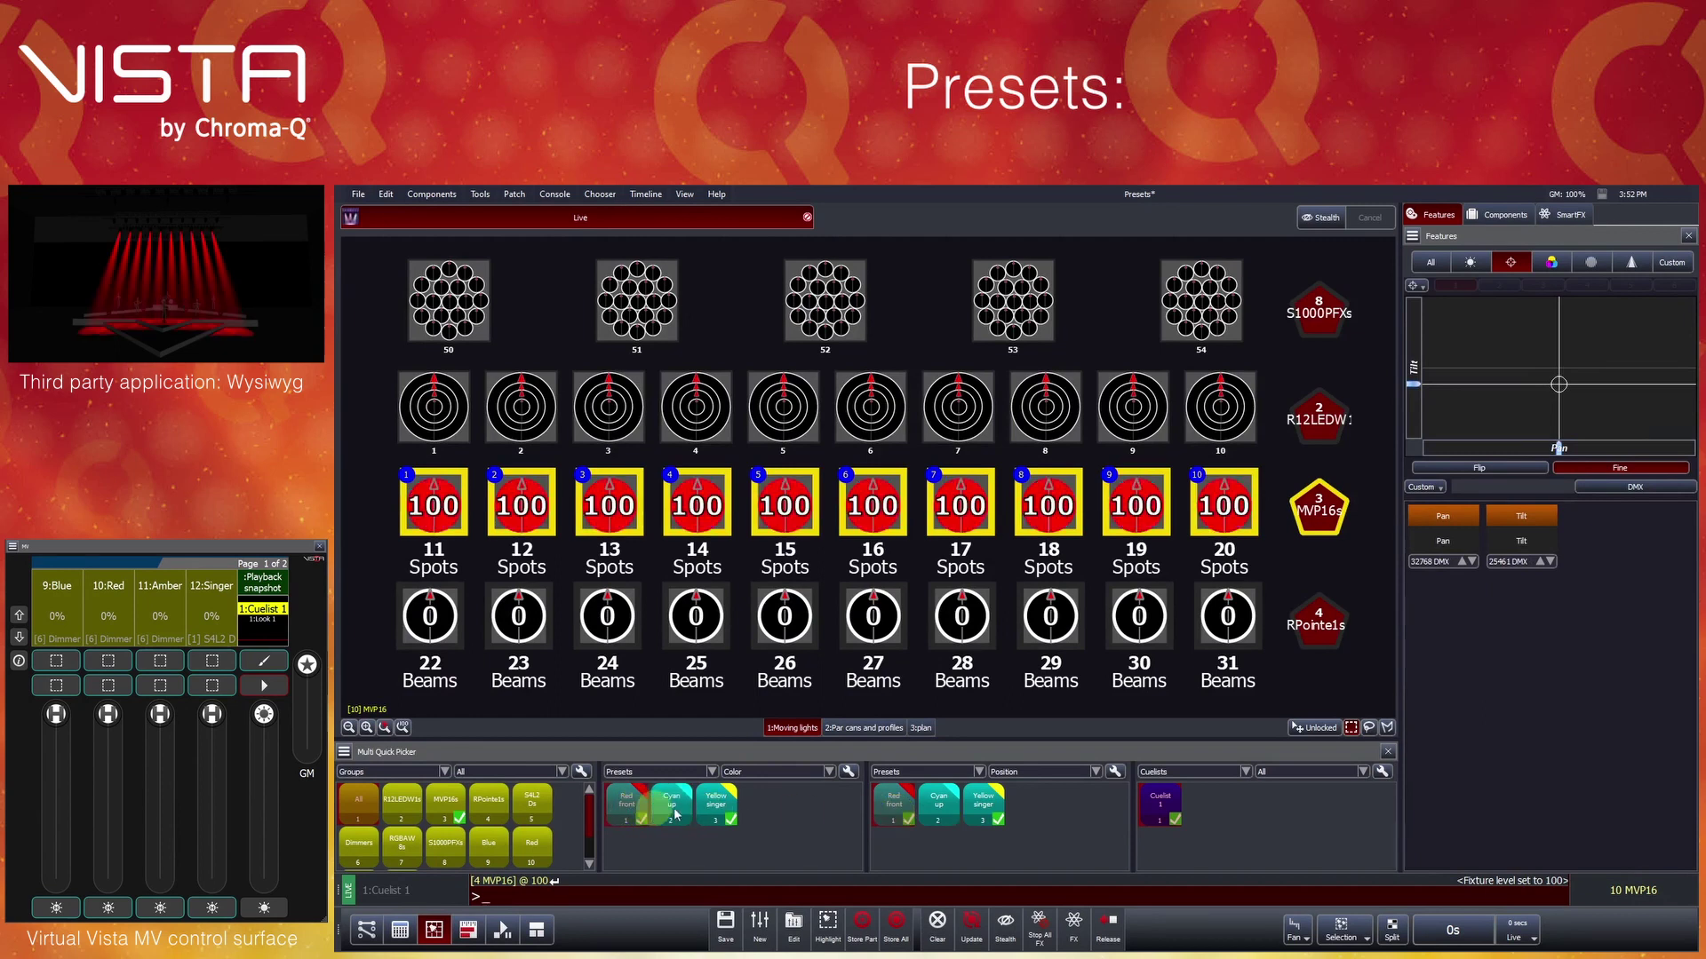
{"action": "left_click", "coordinate": [716, 810]}
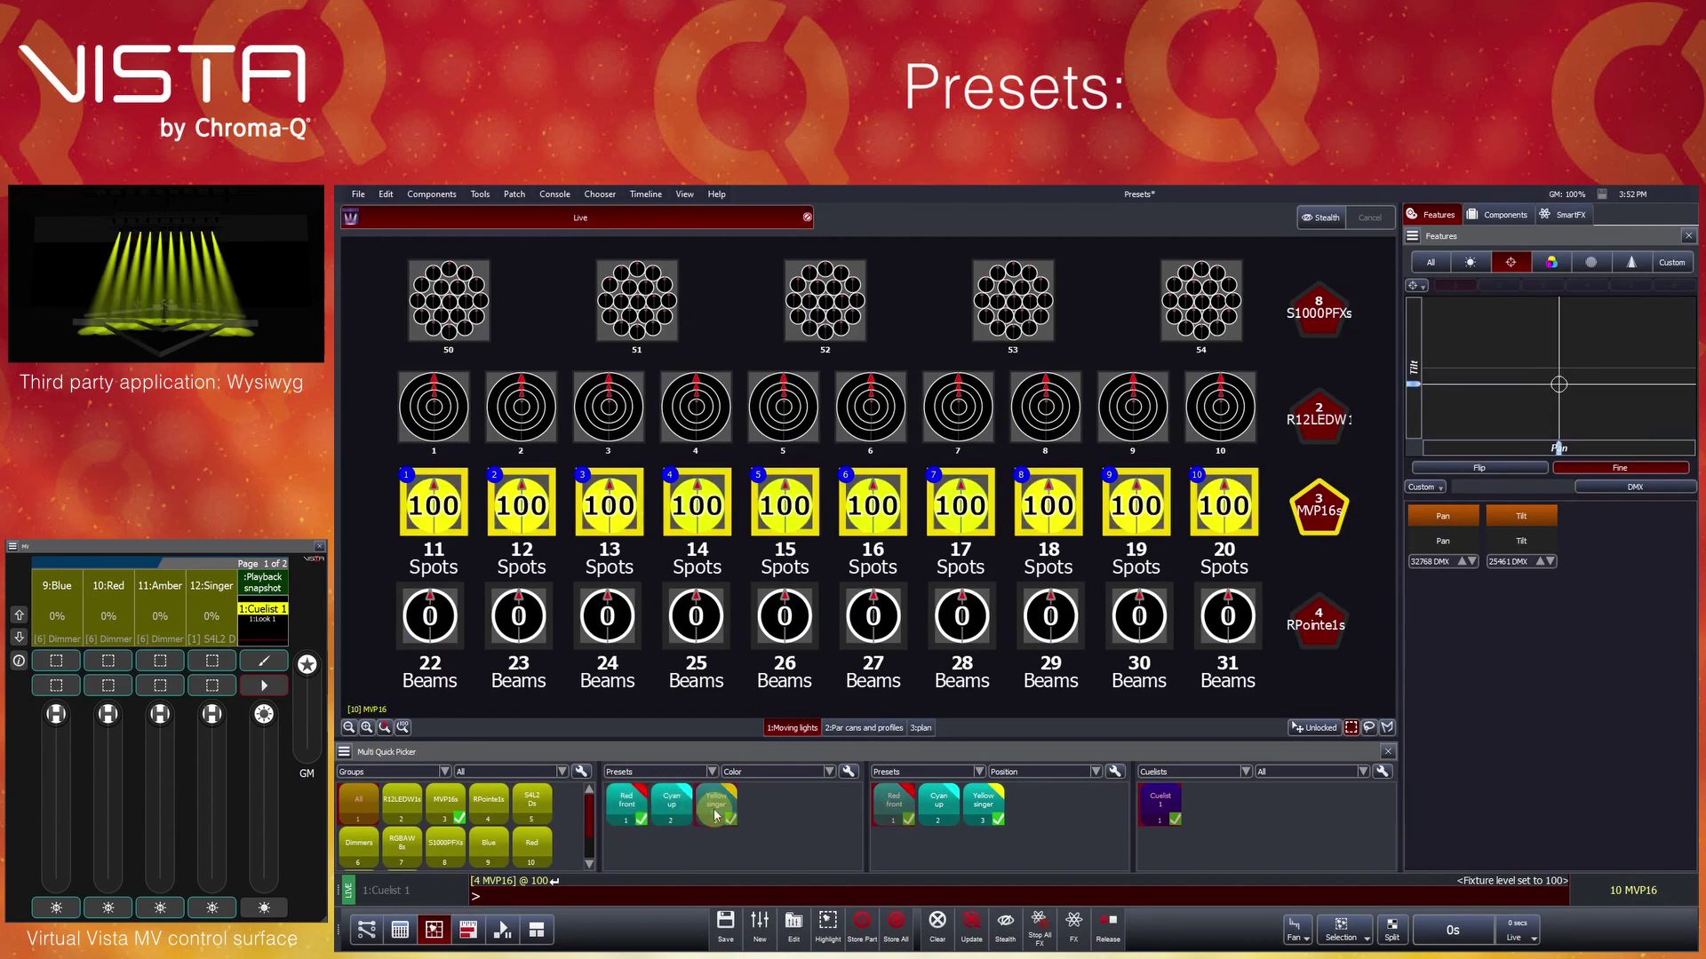
{"action": "left_click", "coordinate": [935, 813]}
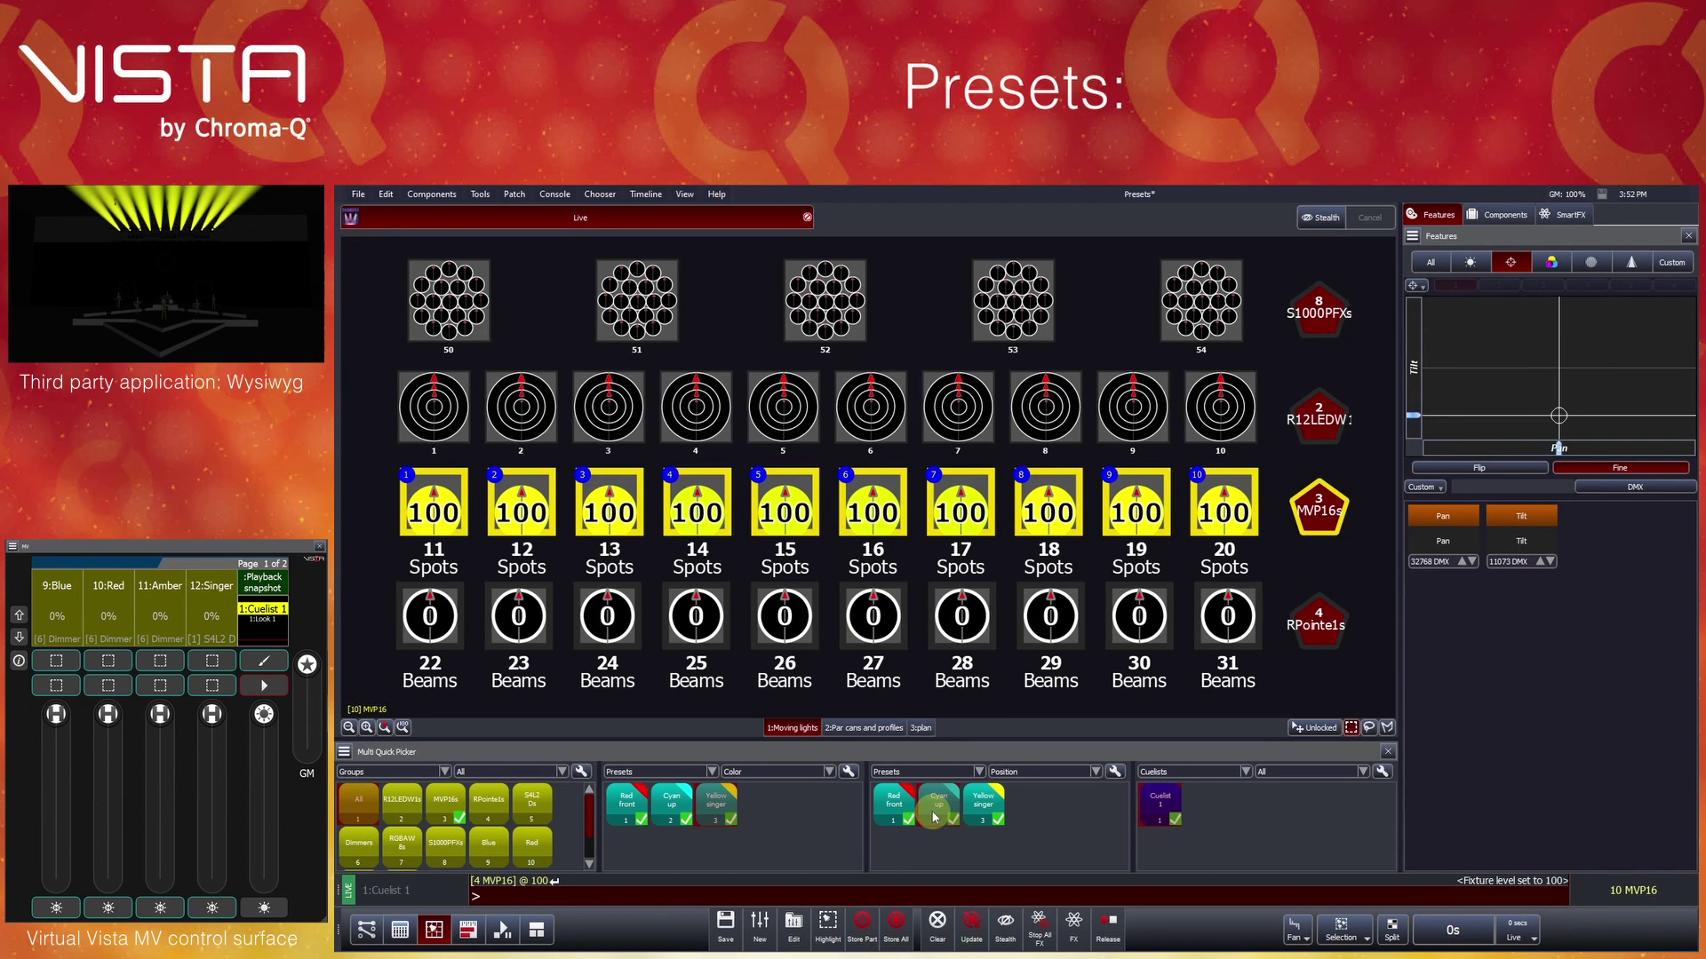
Inspect the feature filter offered for a new preset in the Position-filtered presets, and cancel the creation
{"action": "left_click", "coordinate": [1049, 817]}
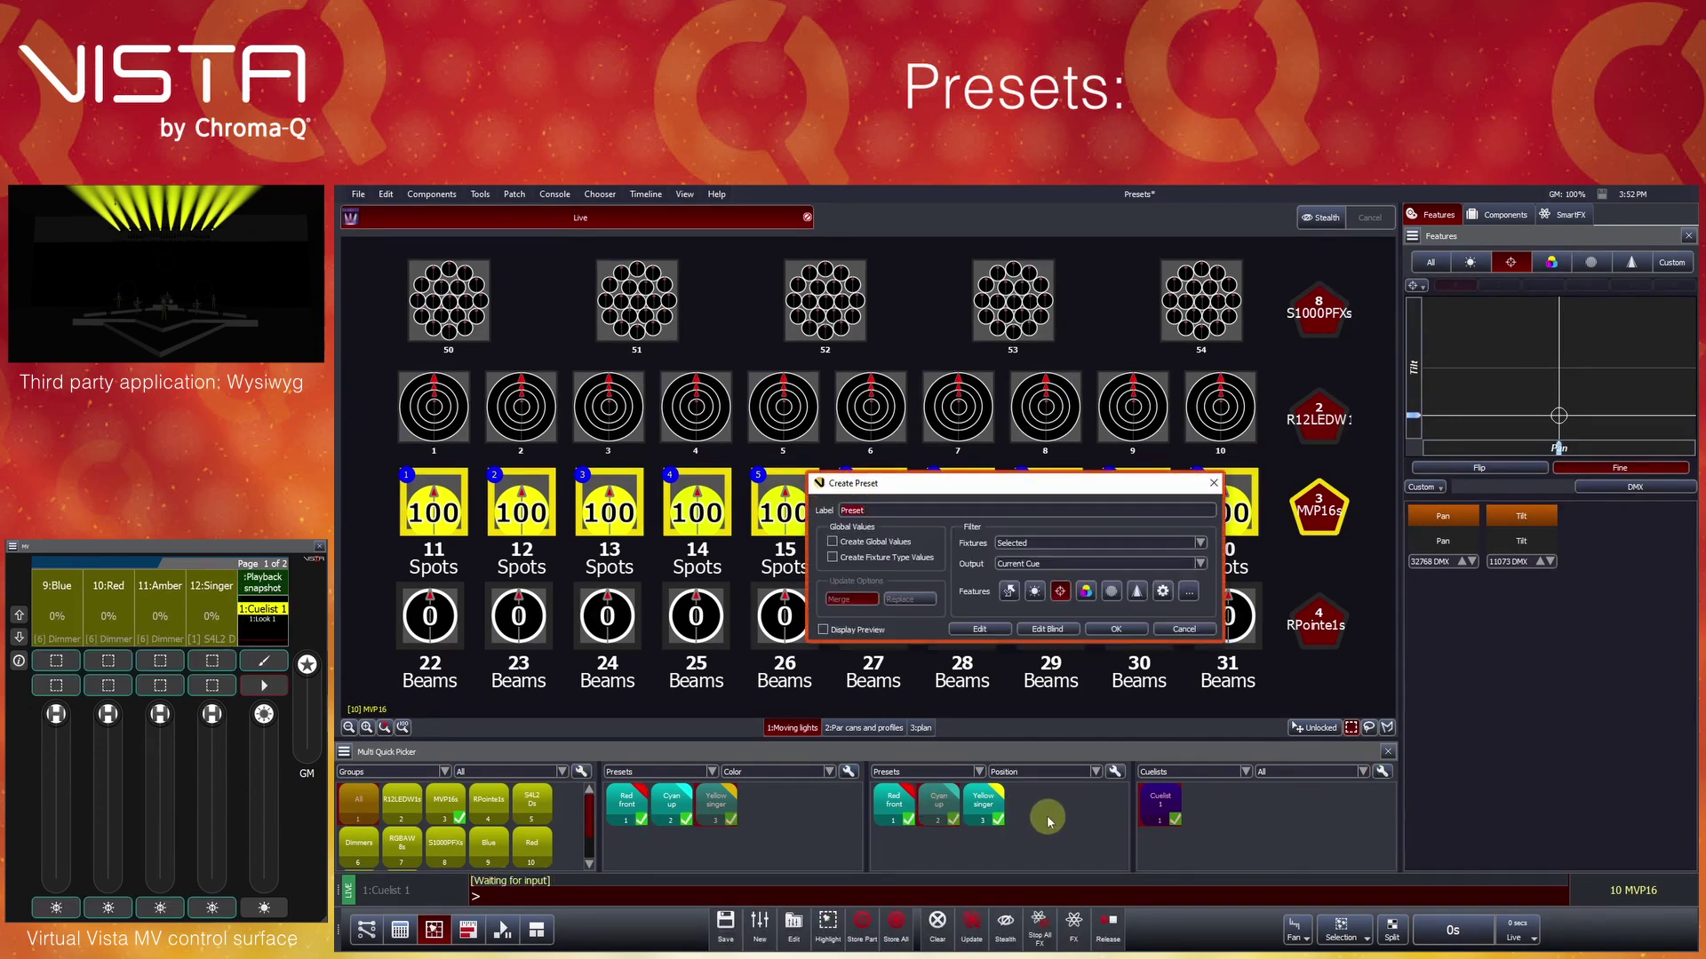
{"action": "left_click", "coordinate": [1060, 590]}
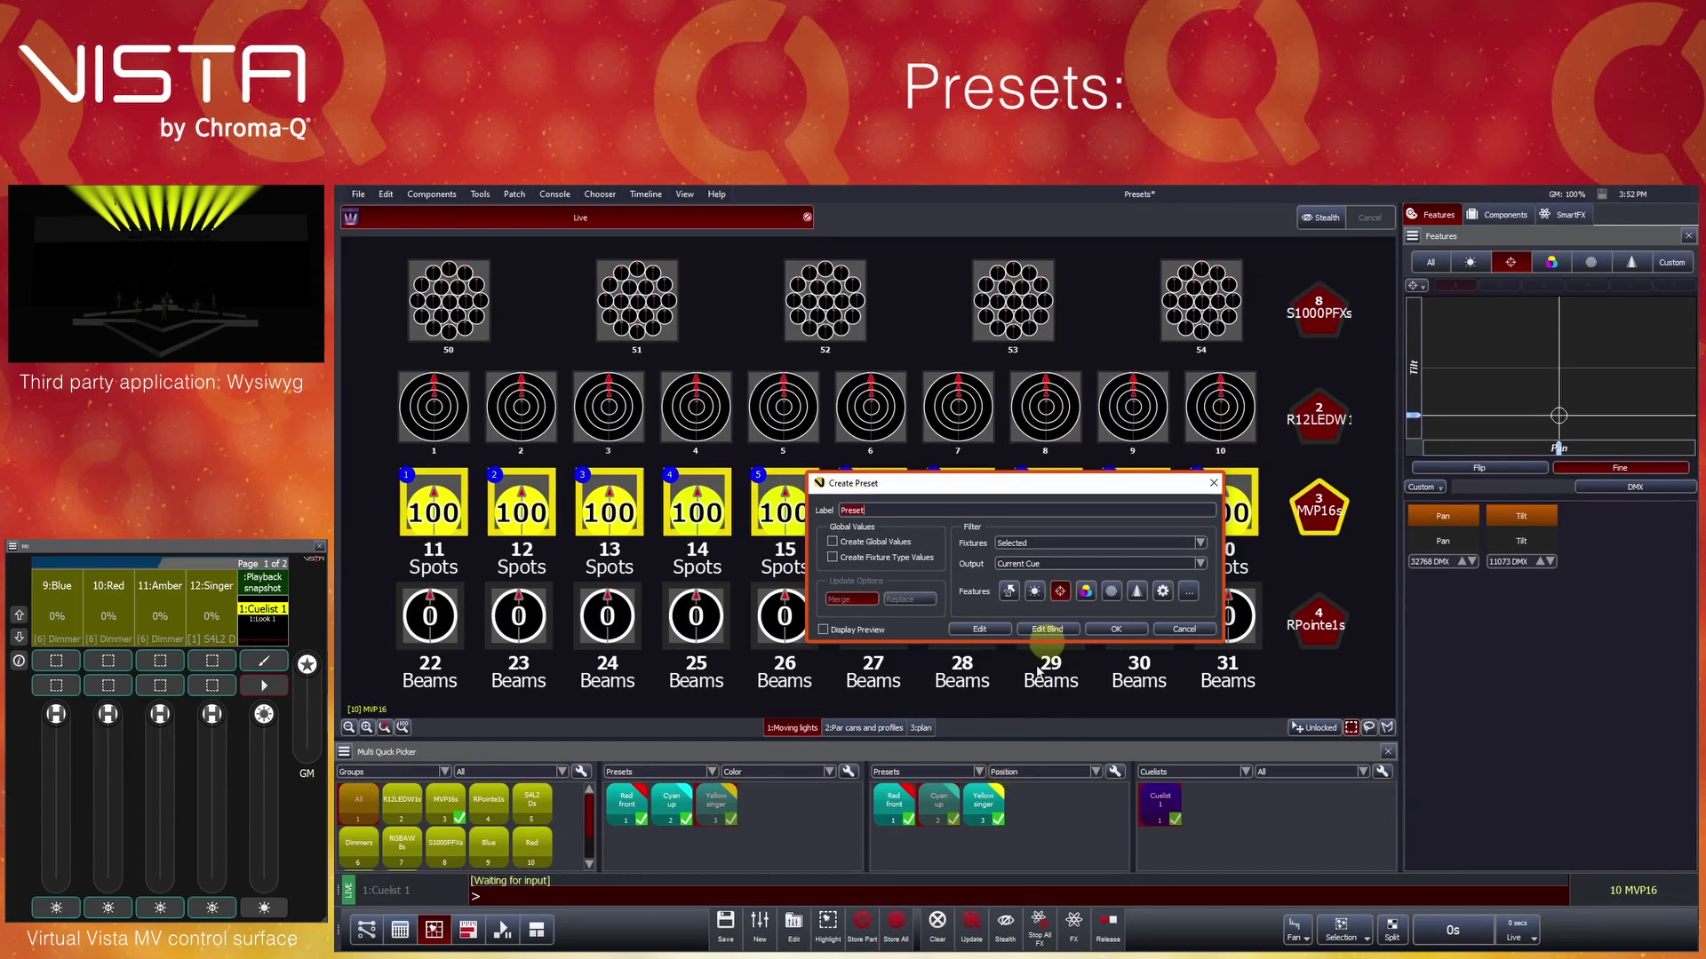
{"action": "left_click", "coordinate": [1183, 631]}
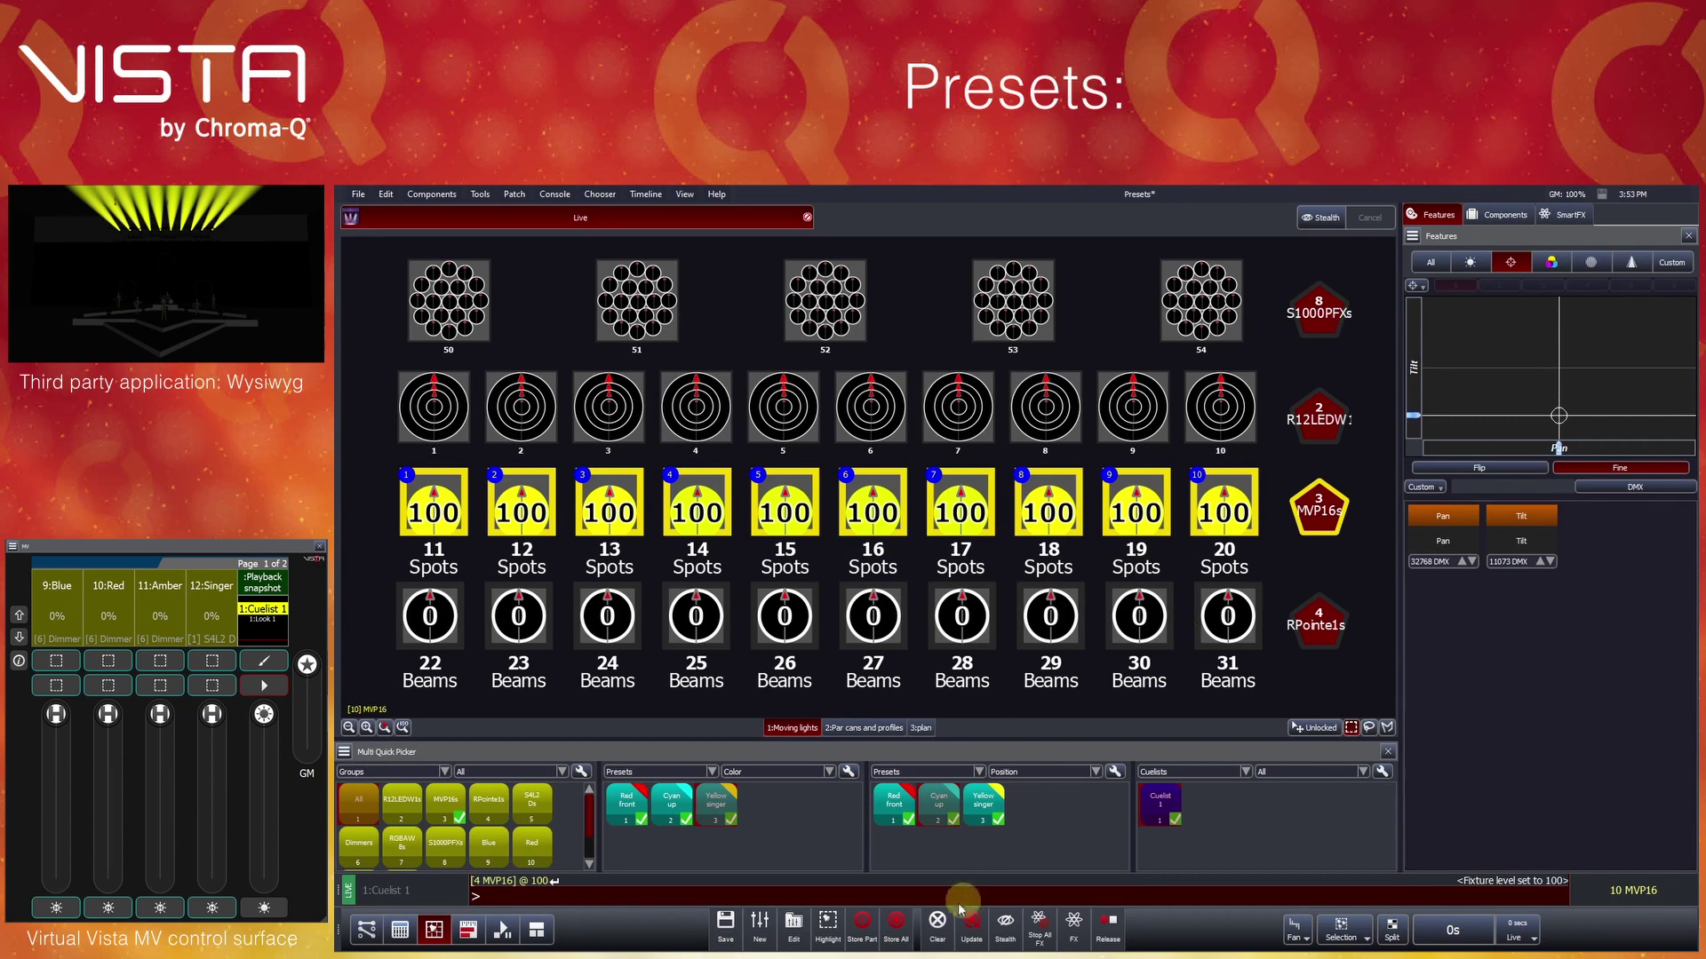
Clear the look, select spots 13, 14, 18 and 17, and set their intensity to 100
{"action": "left_click", "coordinate": [937, 924]}
{"action": "left_click", "coordinate": [619, 533]}
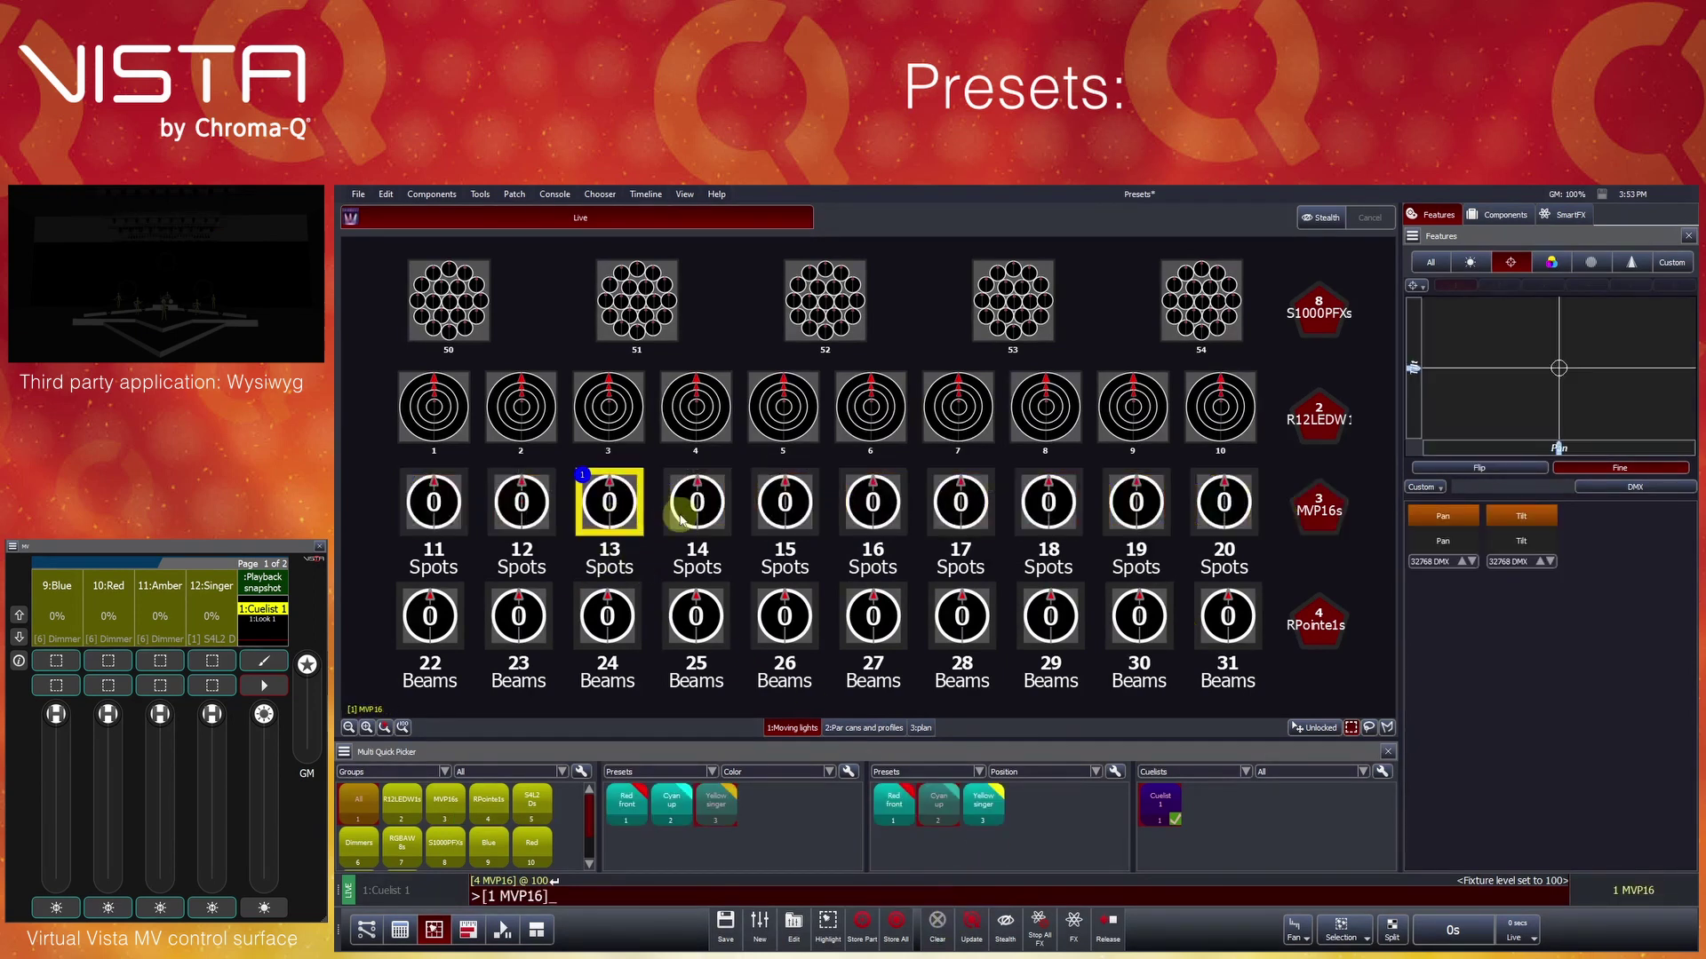
{"action": "left_click", "coordinate": [685, 530]}
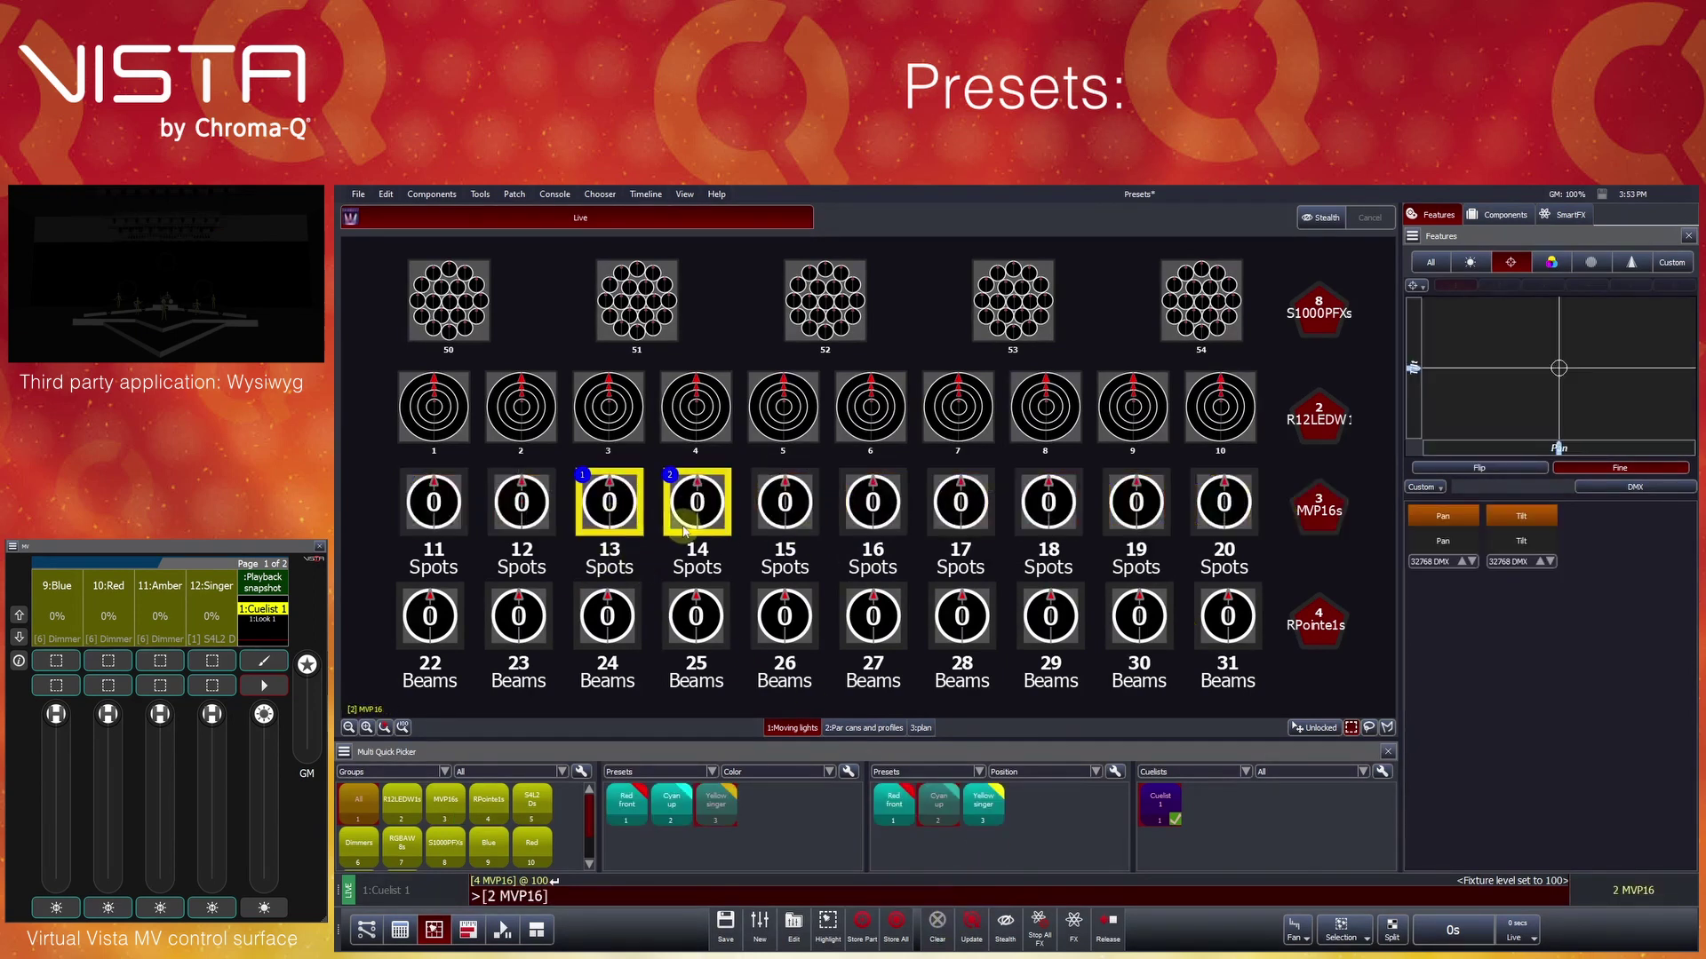
{"action": "left_click", "coordinate": [1039, 515]}
{"action": "left_click", "coordinate": [980, 519]}
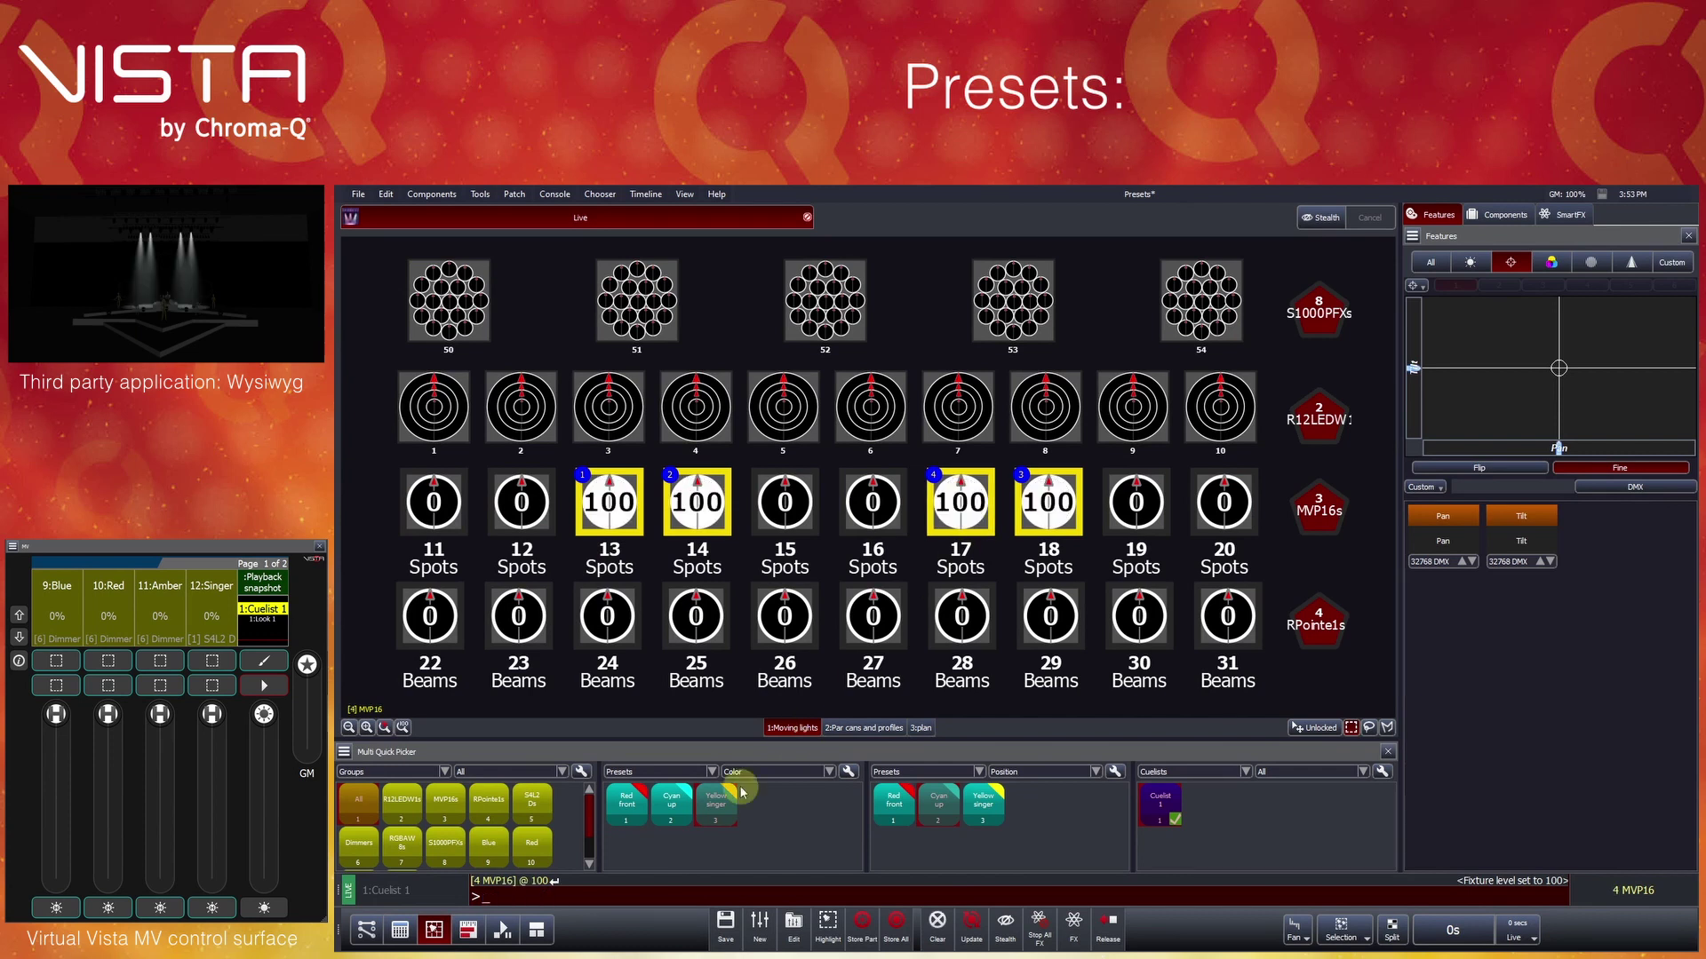
Apply the "Yellow singer" position to spots 13, 14, 17 and 18
{"action": "left_click", "coordinate": [716, 804]}
{"action": "left_click", "coordinate": [983, 804]}
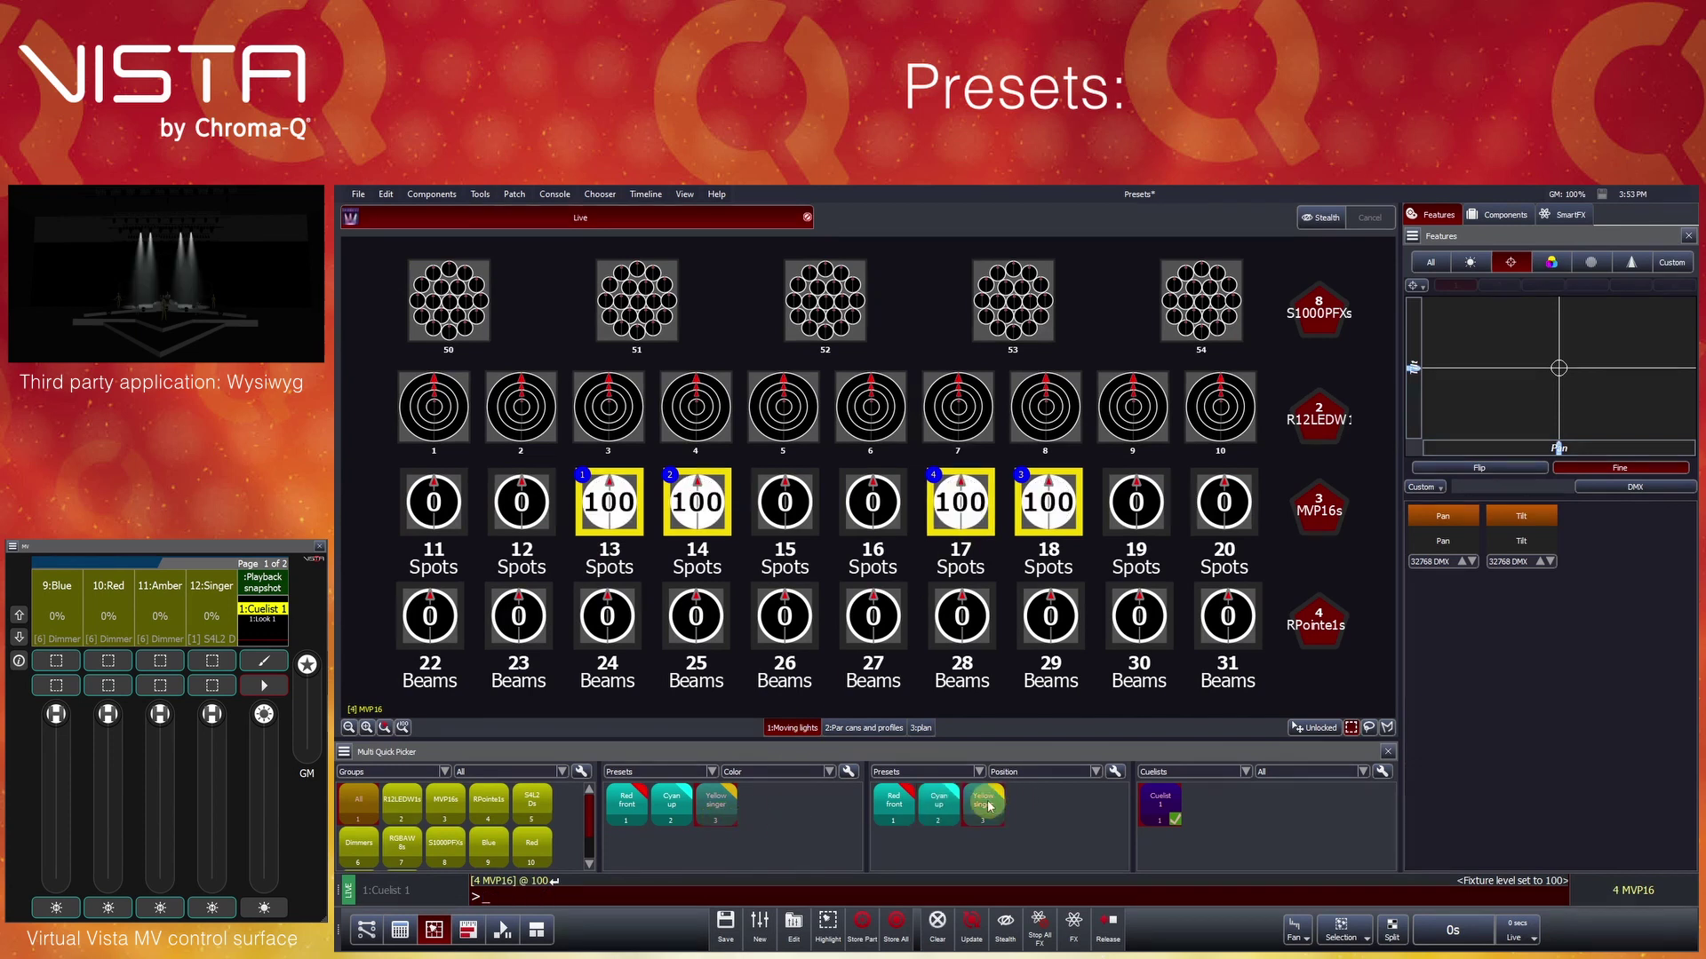
{"action": "left_click", "coordinate": [1430, 262]}
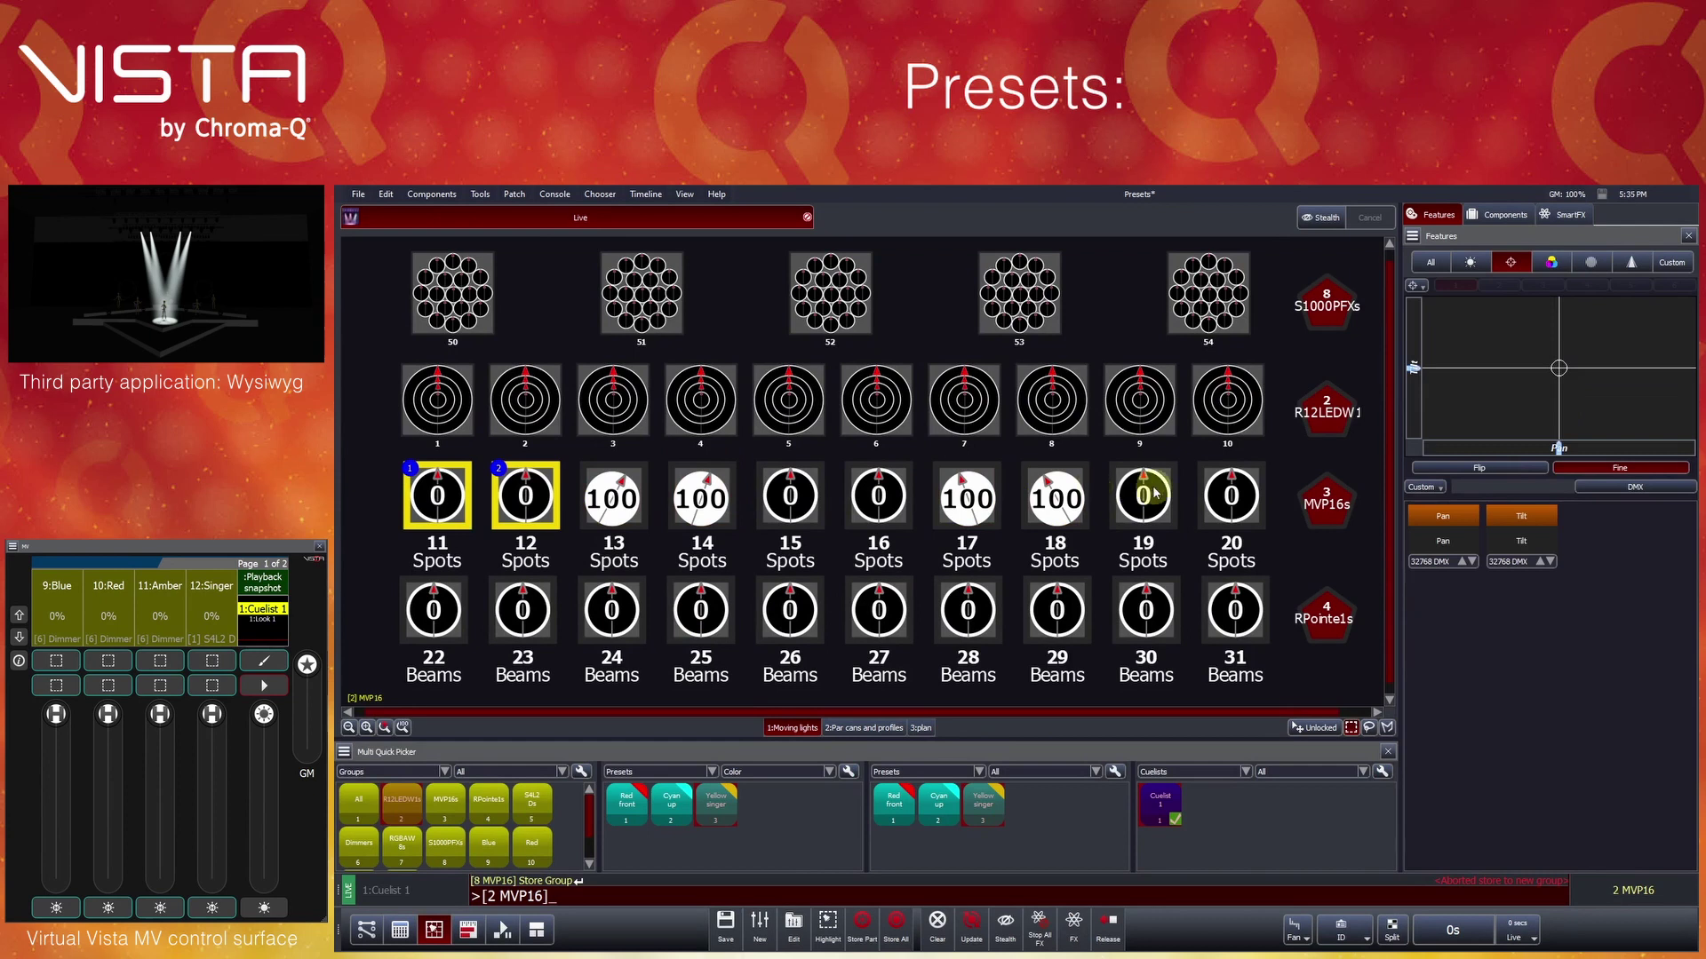
Add spots 19 and 20 to the selected spots 11 and 12, set them to intensity 100, and aim them towards the stage
{"action": "left_click", "coordinate": [1142, 494]}
{"action": "left_click", "coordinate": [1228, 494]}
{"action": "left_click", "coordinate": [1427, 379]}
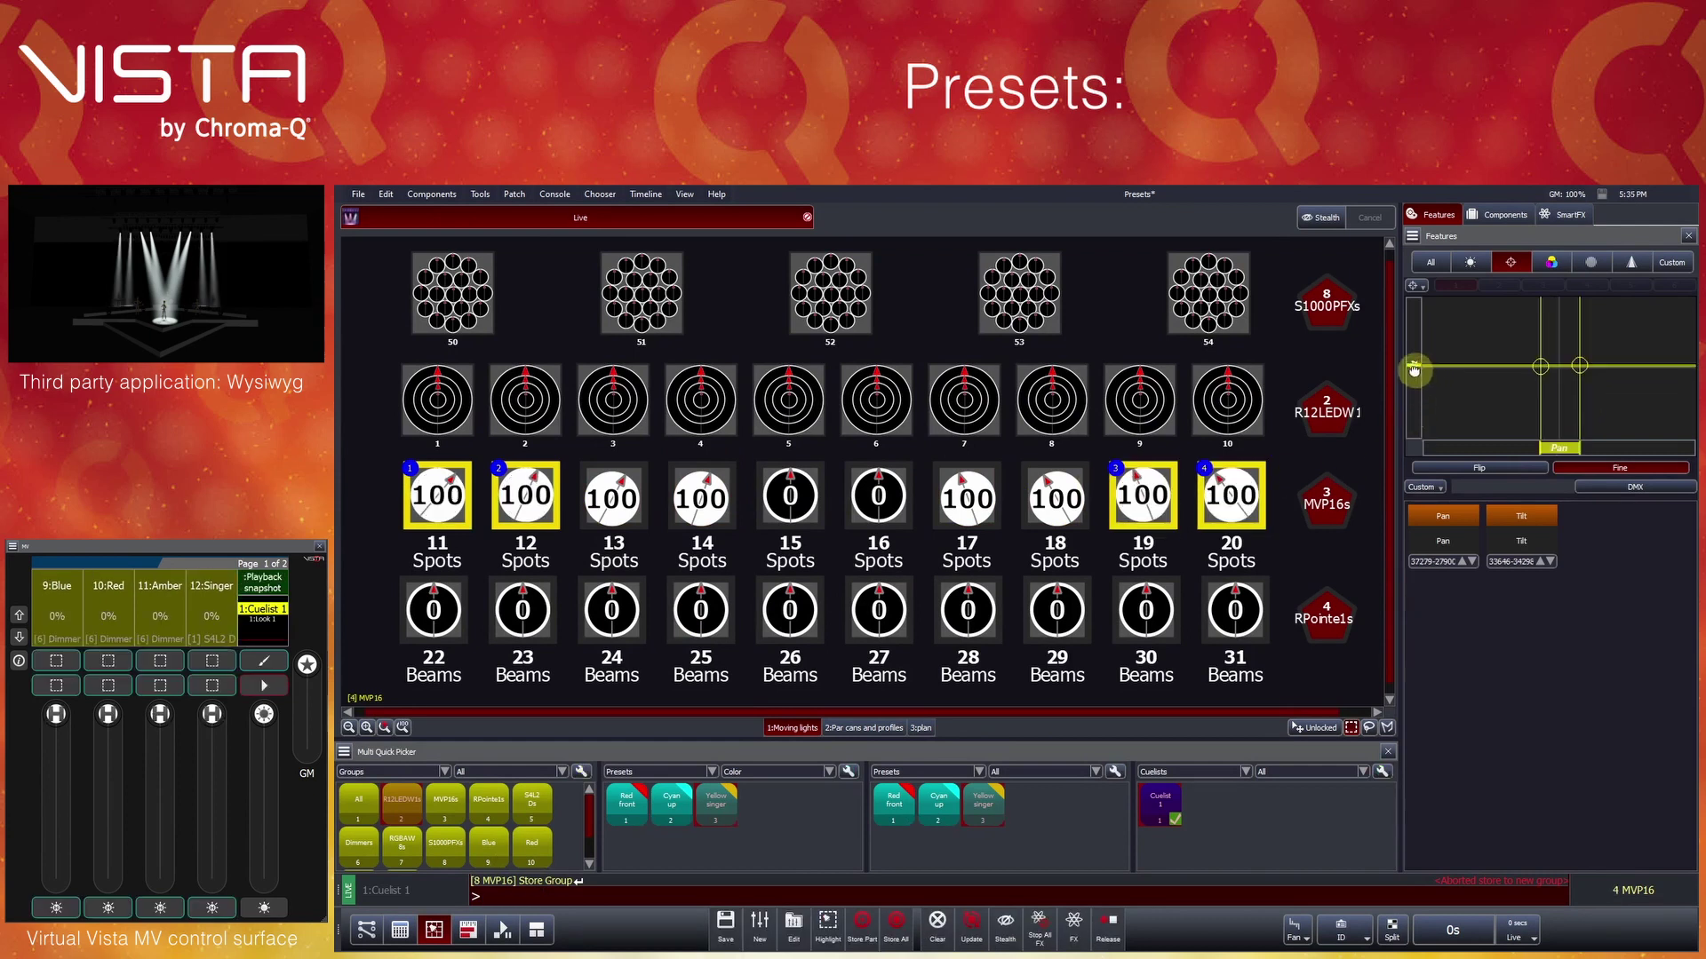
Create a preset labelled "Band" from the eight lit MVP16 spots, storing their position and beam values without global values
{"action": "left_click", "coordinate": [1327, 533]}
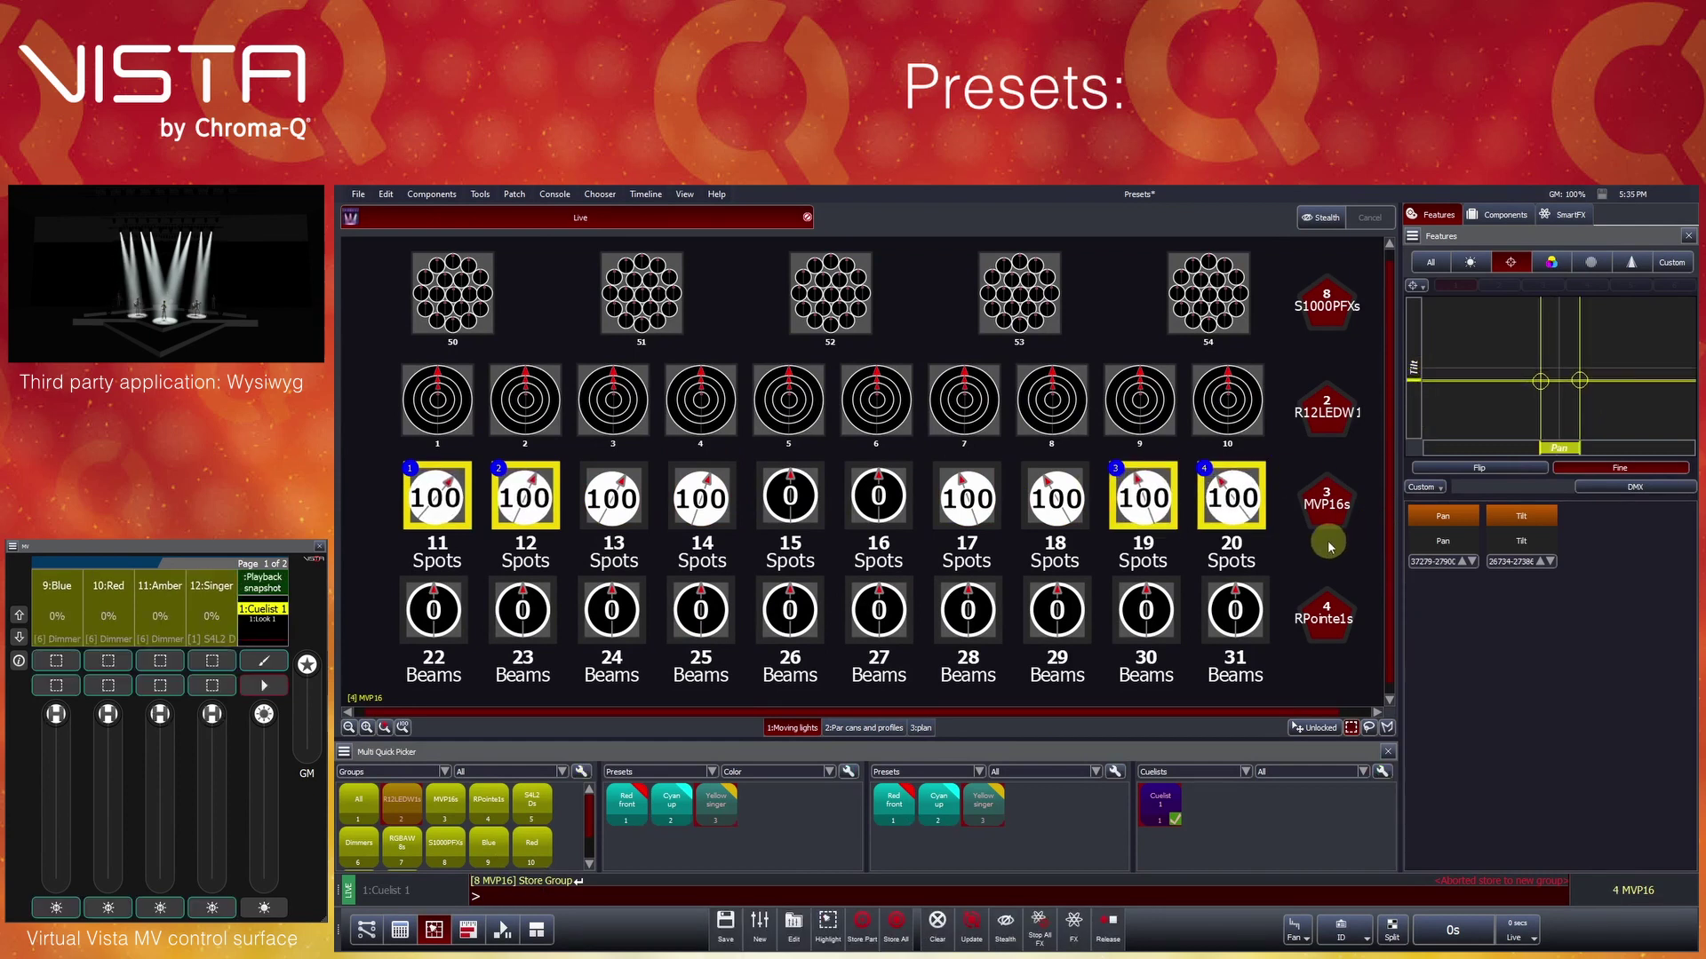
{"action": "right_click", "coordinate": [1054, 873]}
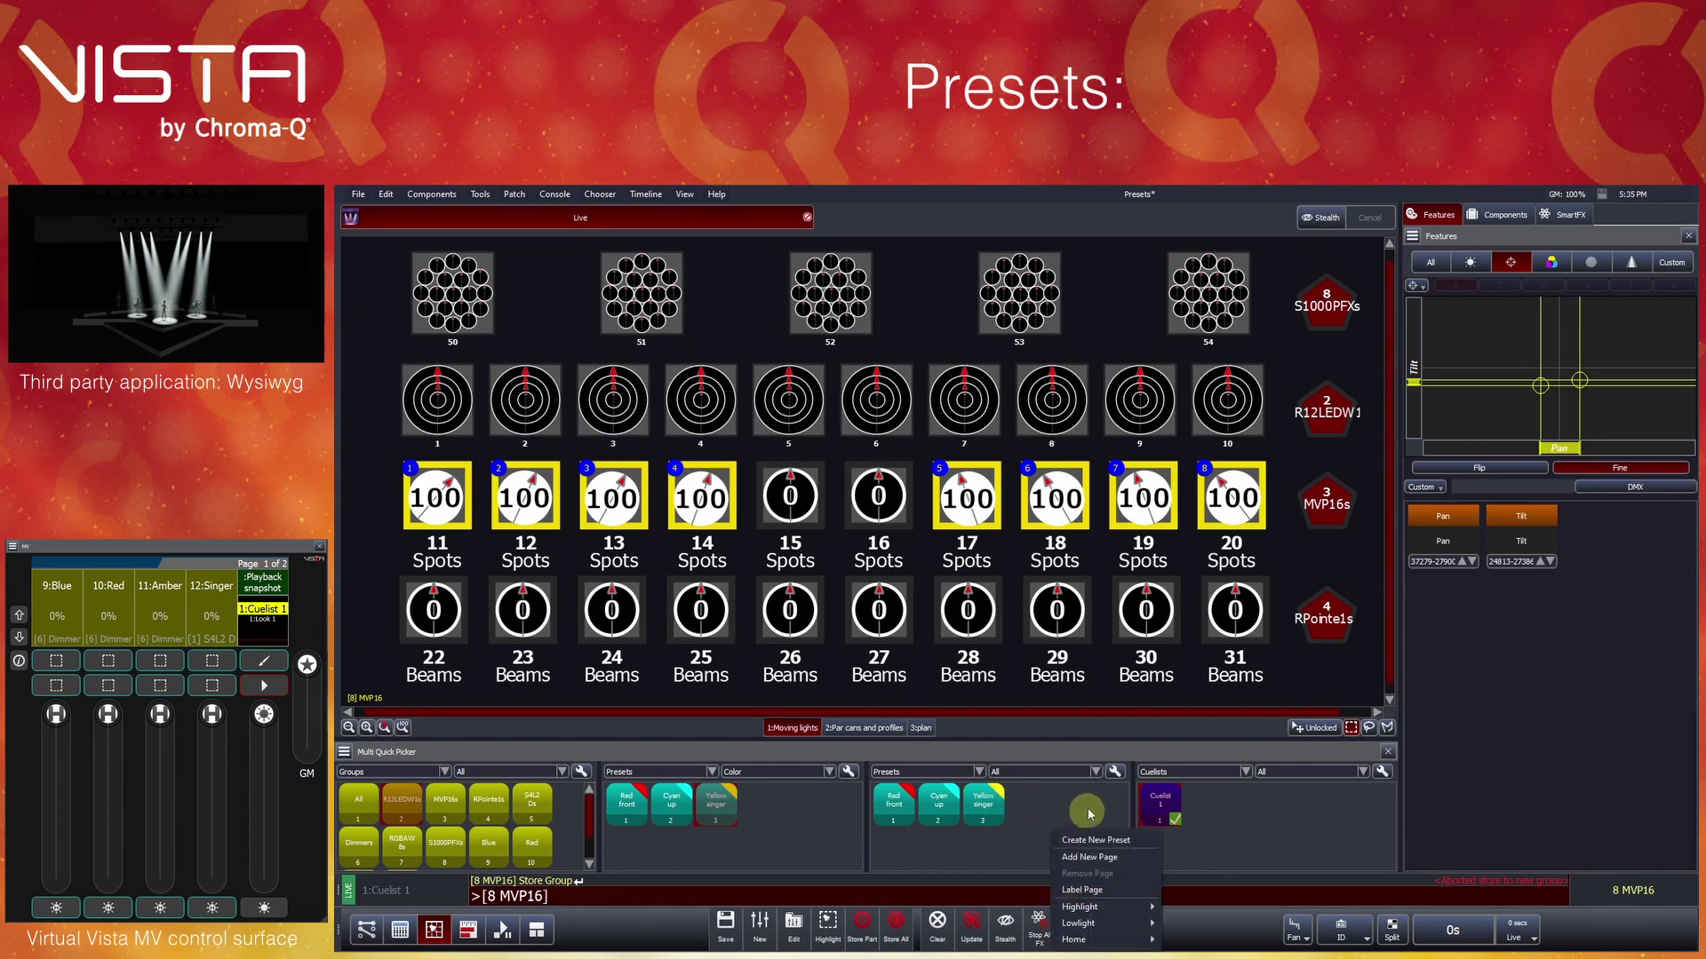
{"action": "left_click", "coordinate": [1090, 833]}
{"action": "type", "text": "Ba"}
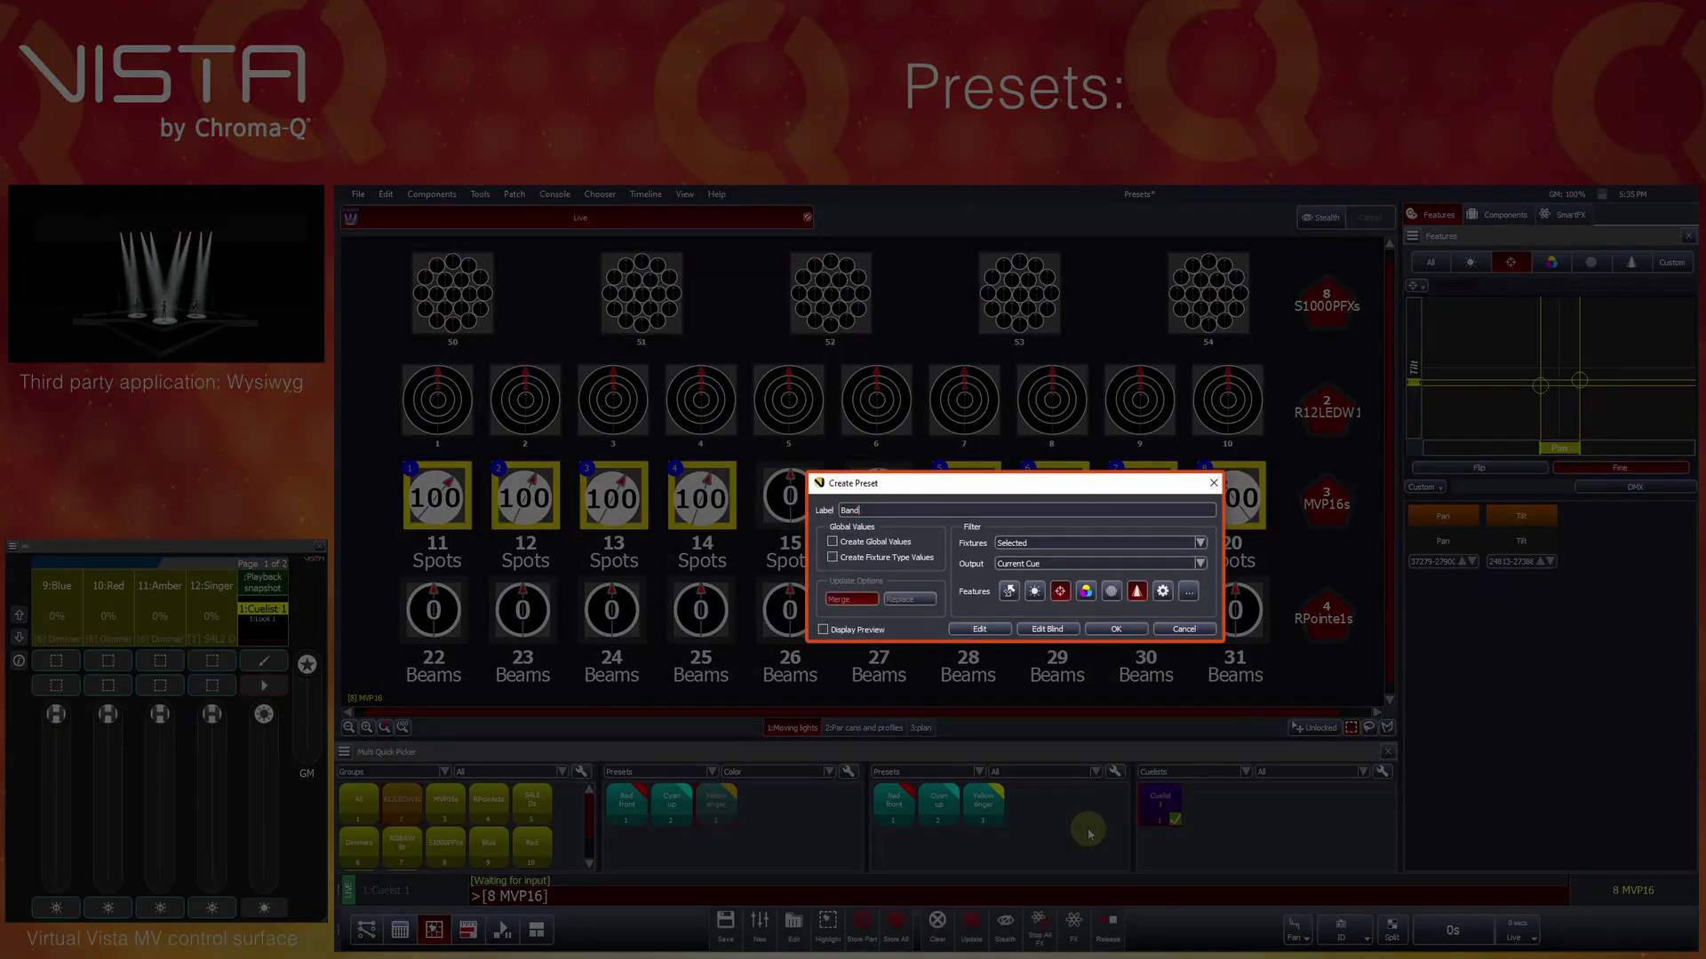
{"action": "type", "text": "nd"}
{"action": "left_click", "coordinate": [1115, 629]}
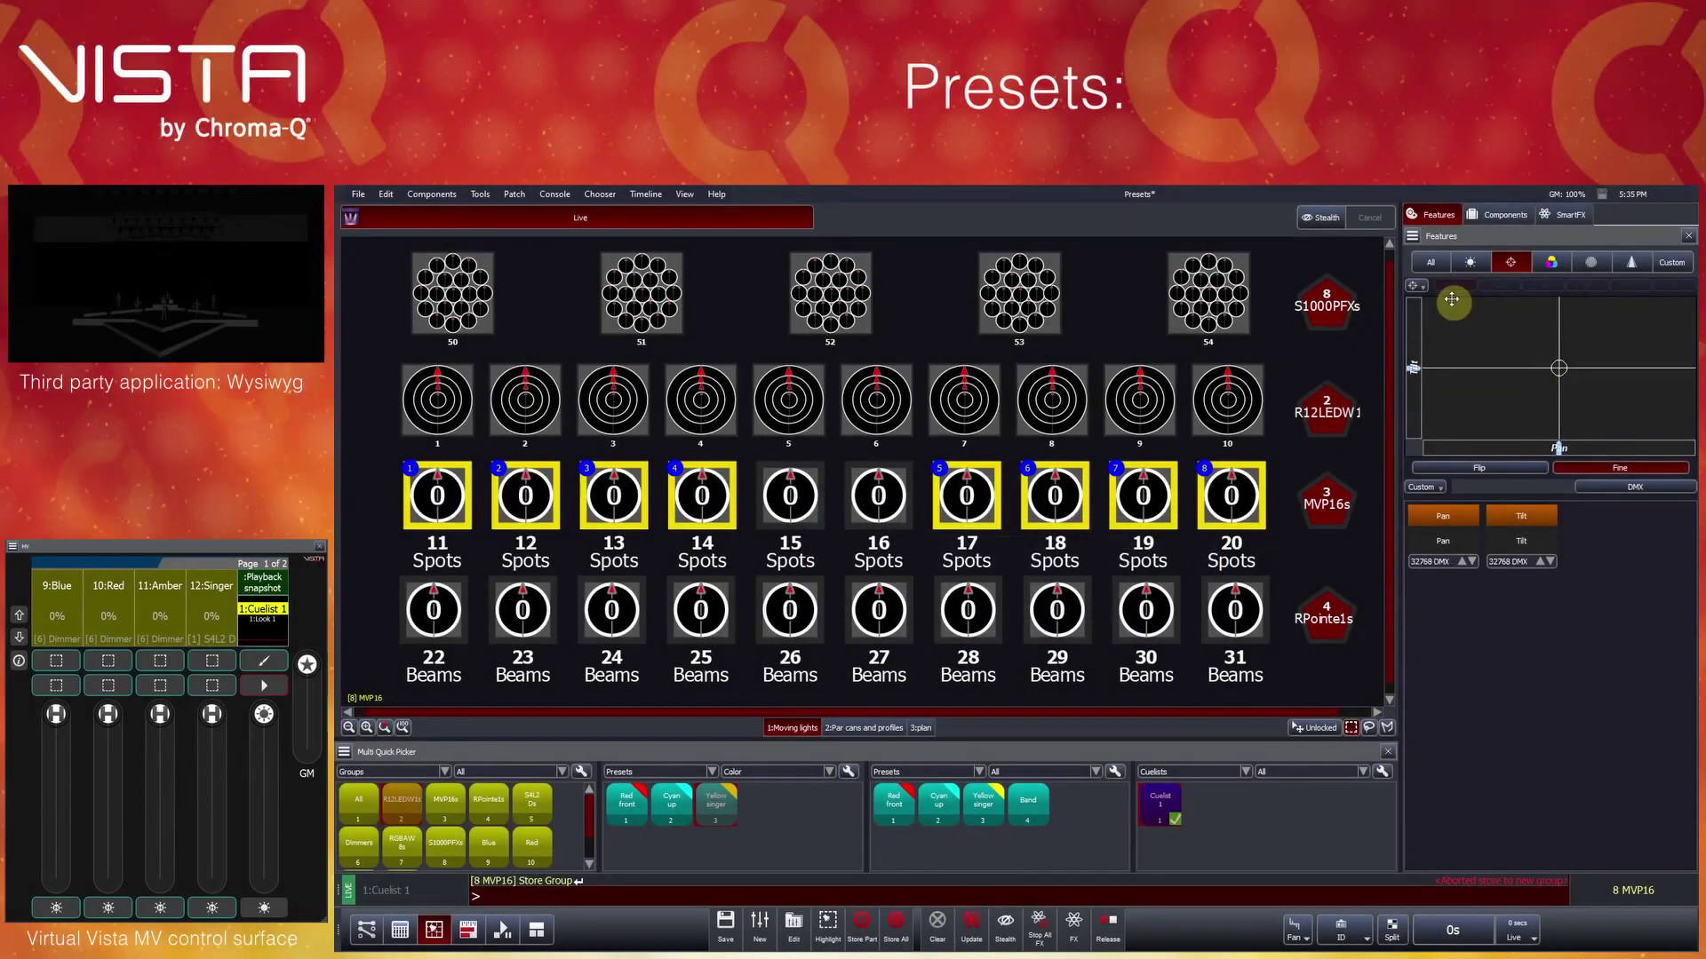
Show all features, set the eight selected spots to intensity 100, and apply the Band preset to them
{"action": "left_click", "coordinate": [1430, 262]}
{"action": "left_click", "coordinate": [1582, 309]}
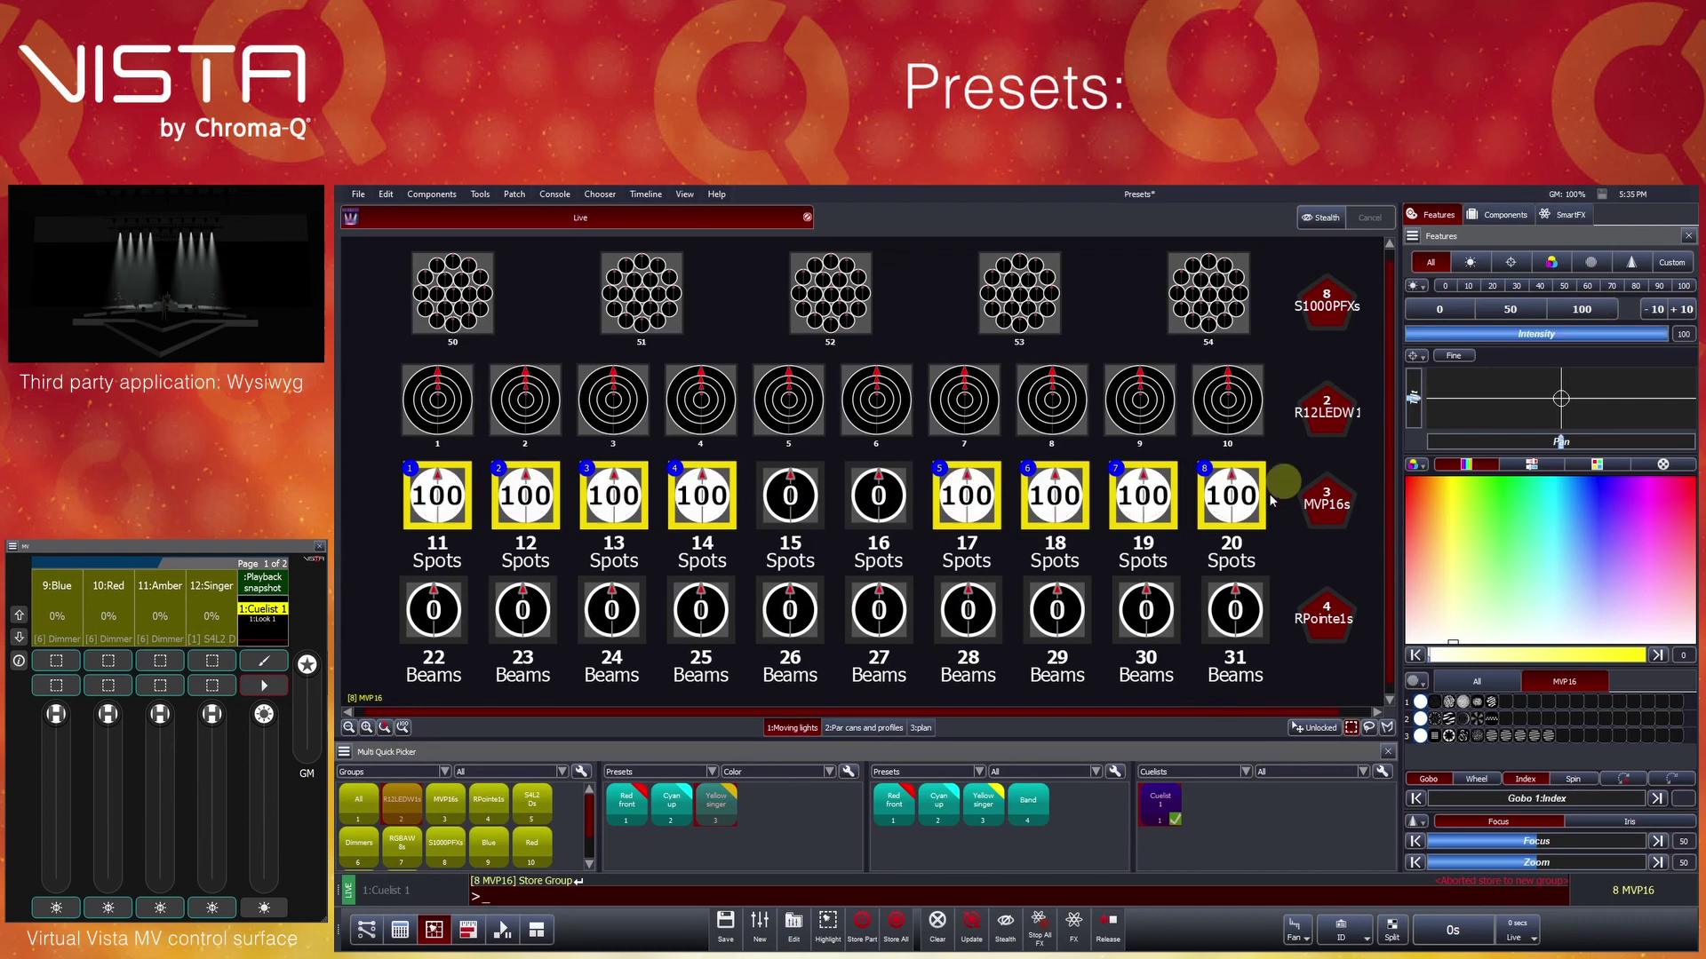
{"action": "left_click", "coordinate": [1031, 810]}
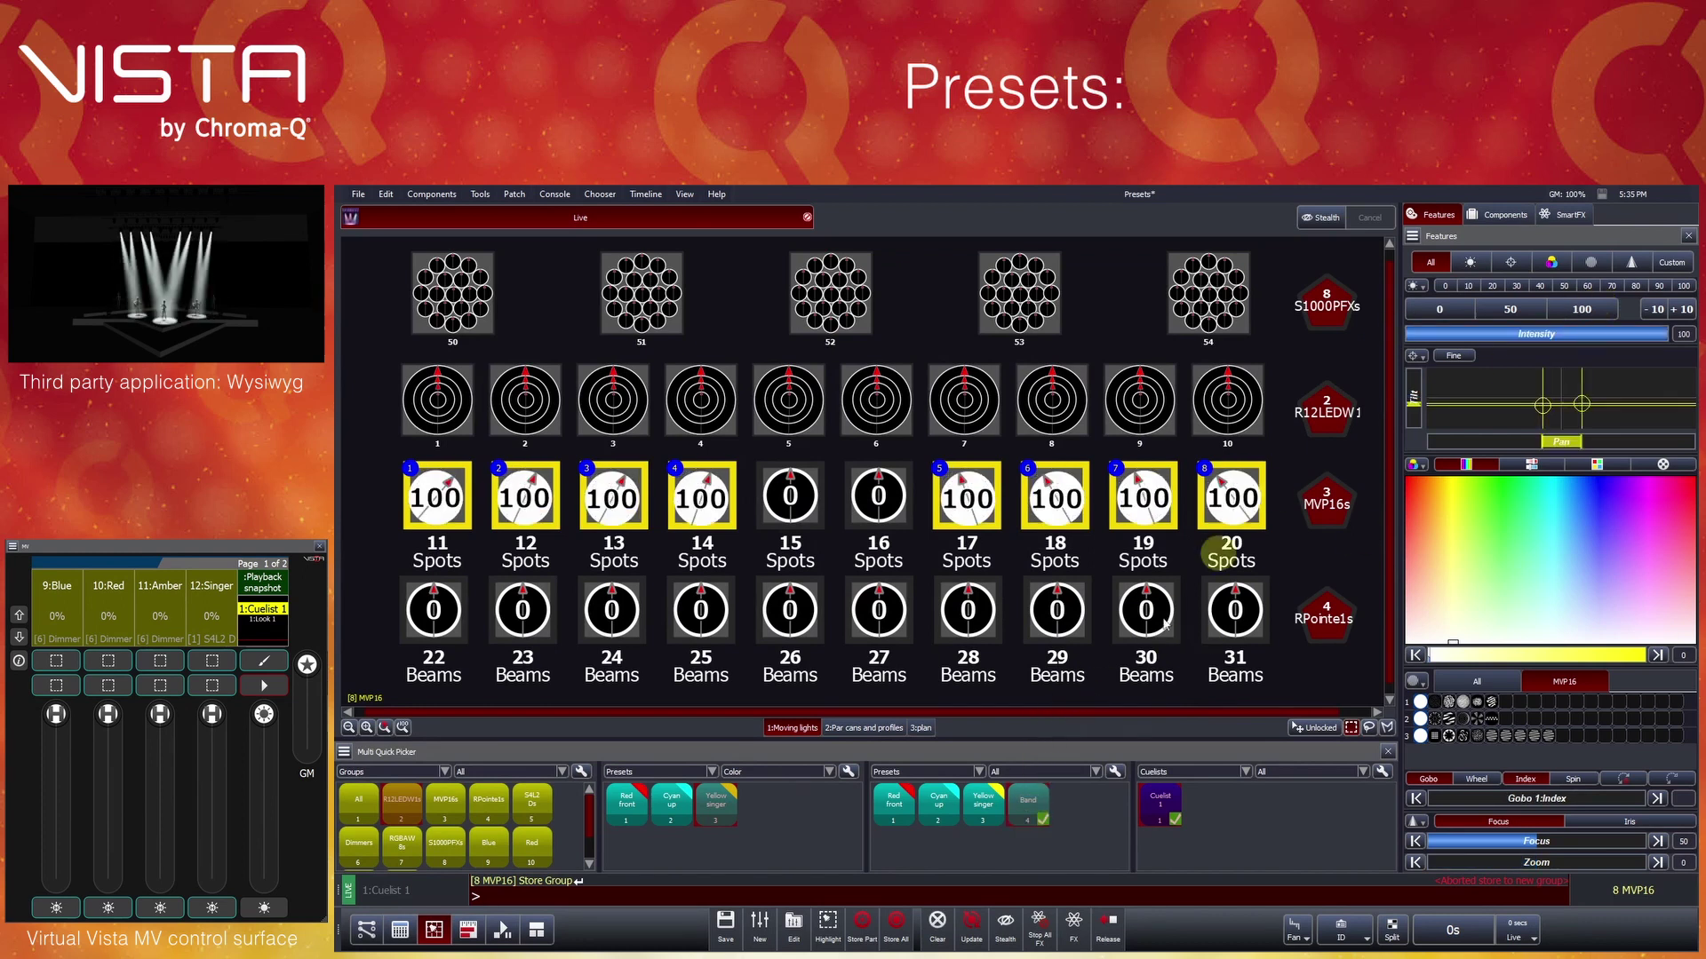
Clear the look, select spots 13, 14, 17 and 18, and set their intensity to 100
{"action": "left_click", "coordinate": [938, 924]}
{"action": "left_click", "coordinate": [613, 497]}
{"action": "left_click", "coordinate": [701, 498]}
{"action": "left_click", "coordinate": [966, 498]}
{"action": "left_click", "coordinate": [1055, 497]}
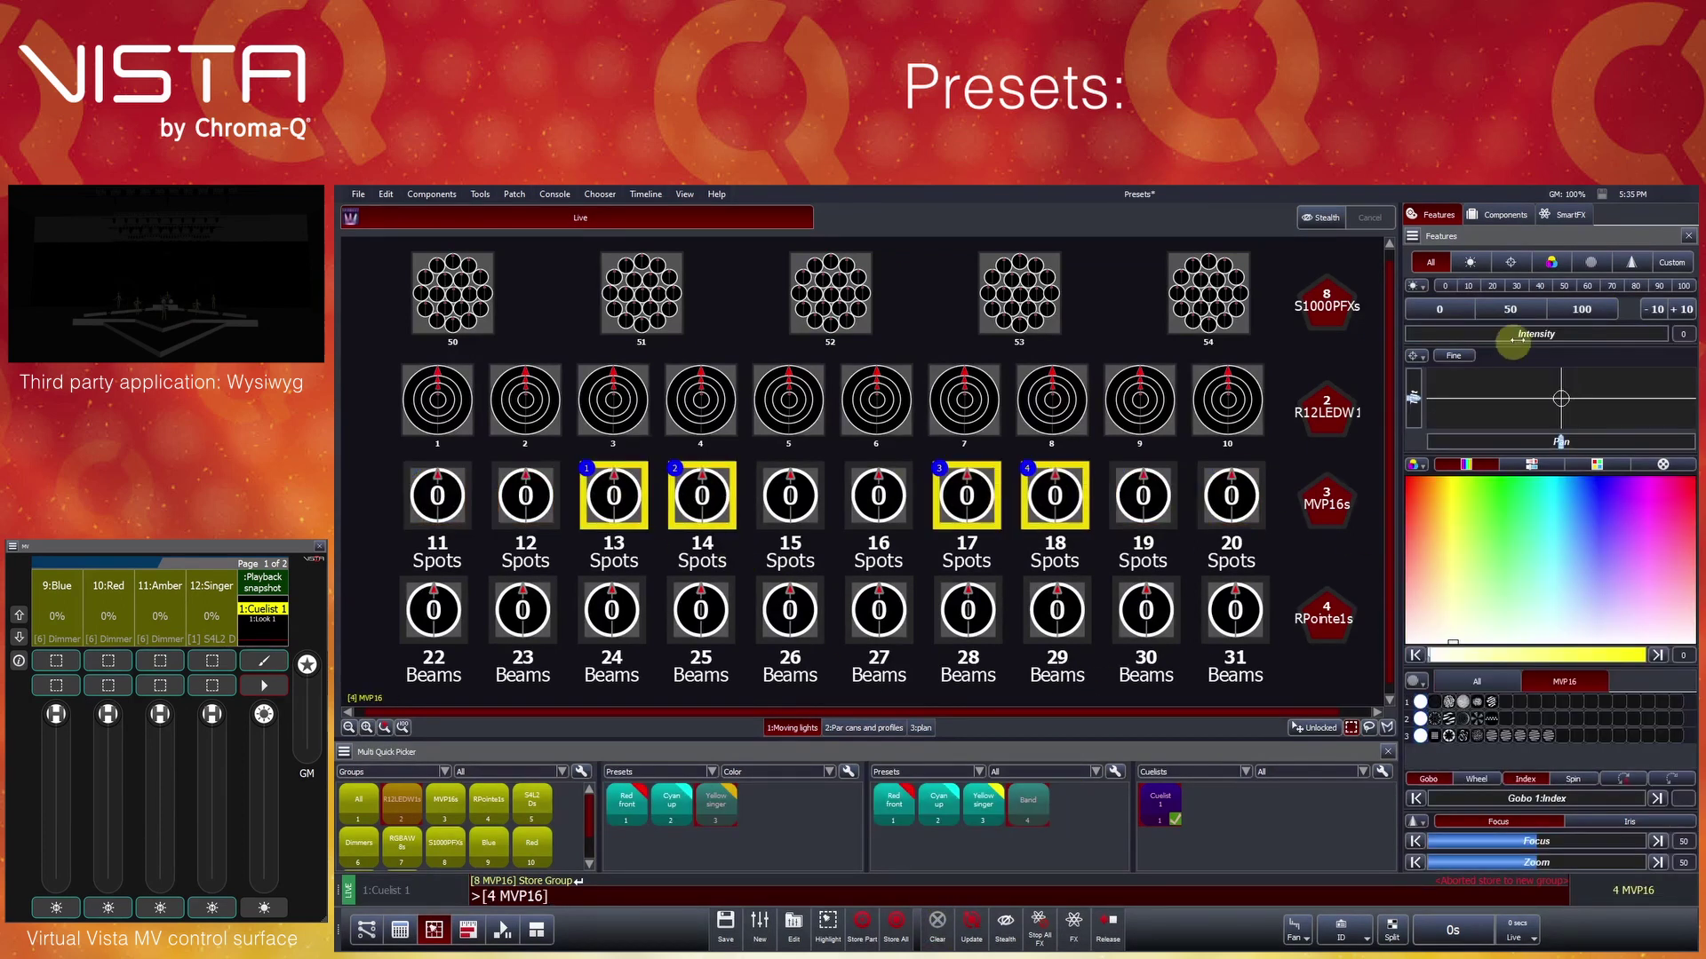
{"action": "left_click", "coordinate": [1513, 338]}
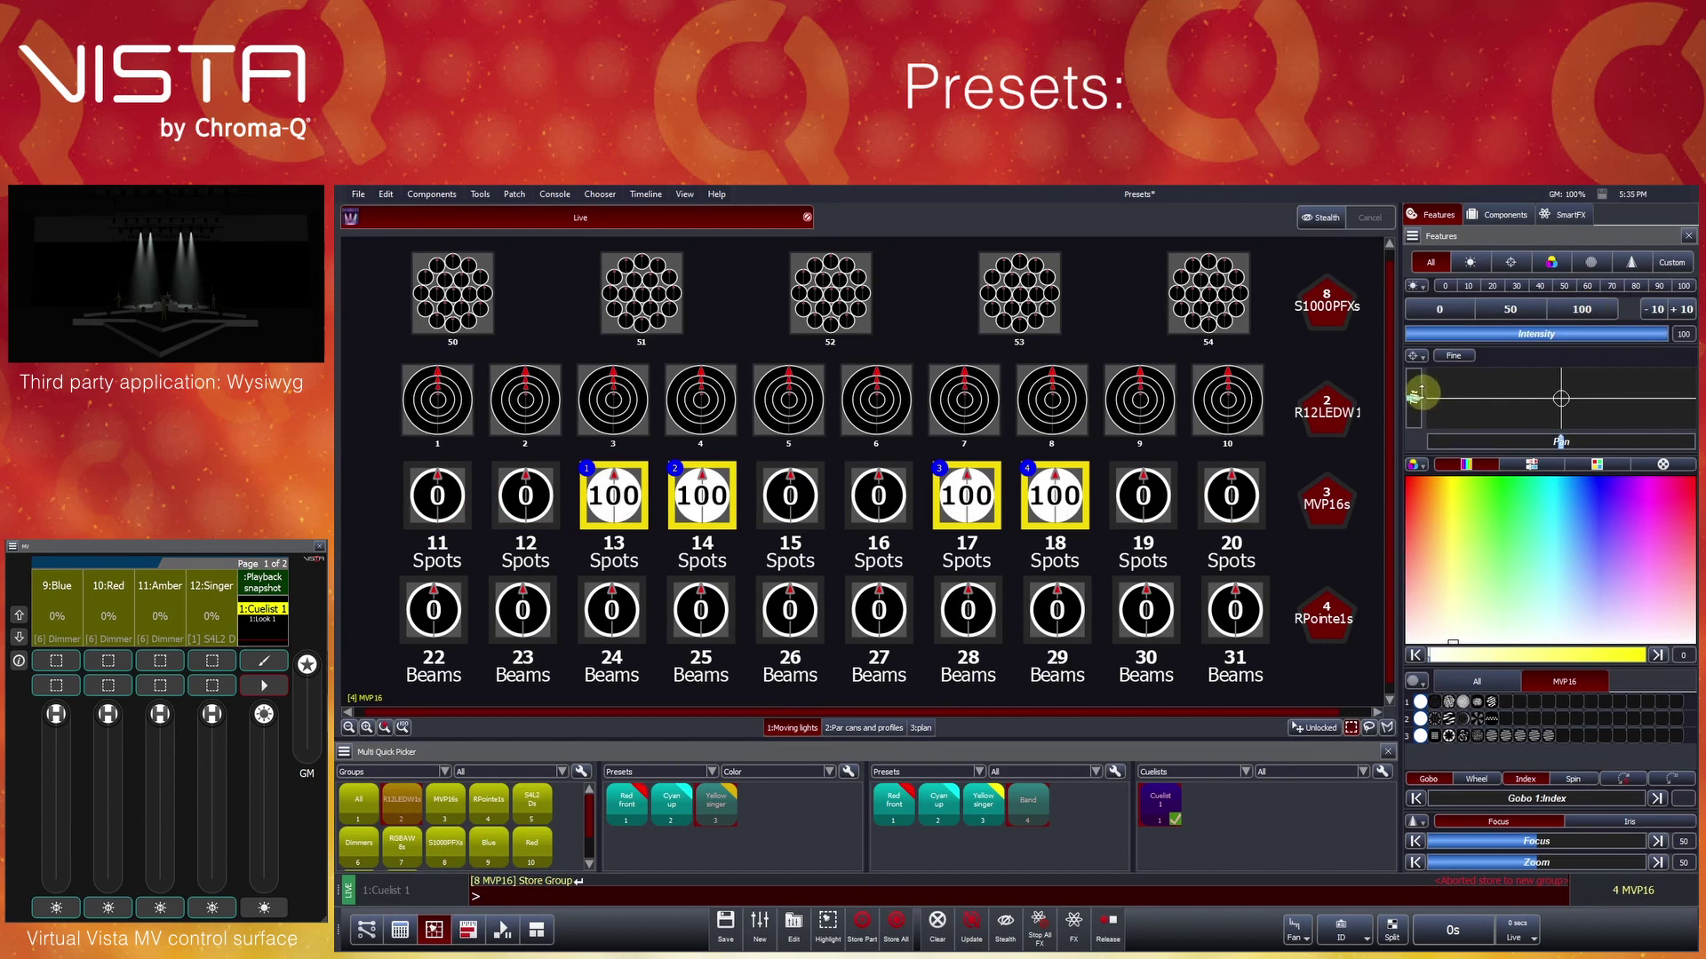
Tilt the four selected spots to about -60 and update the Band preset with their new position
{"action": "right_click", "coordinate": [1122, 717]}
{"action": "left_click", "coordinate": [1048, 598]}
{"action": "left_click", "coordinate": [1110, 625]}
Clear the look, select the eight band spots at intensity 100, and apply the updated Band preset
{"action": "left_click", "coordinate": [937, 924]}
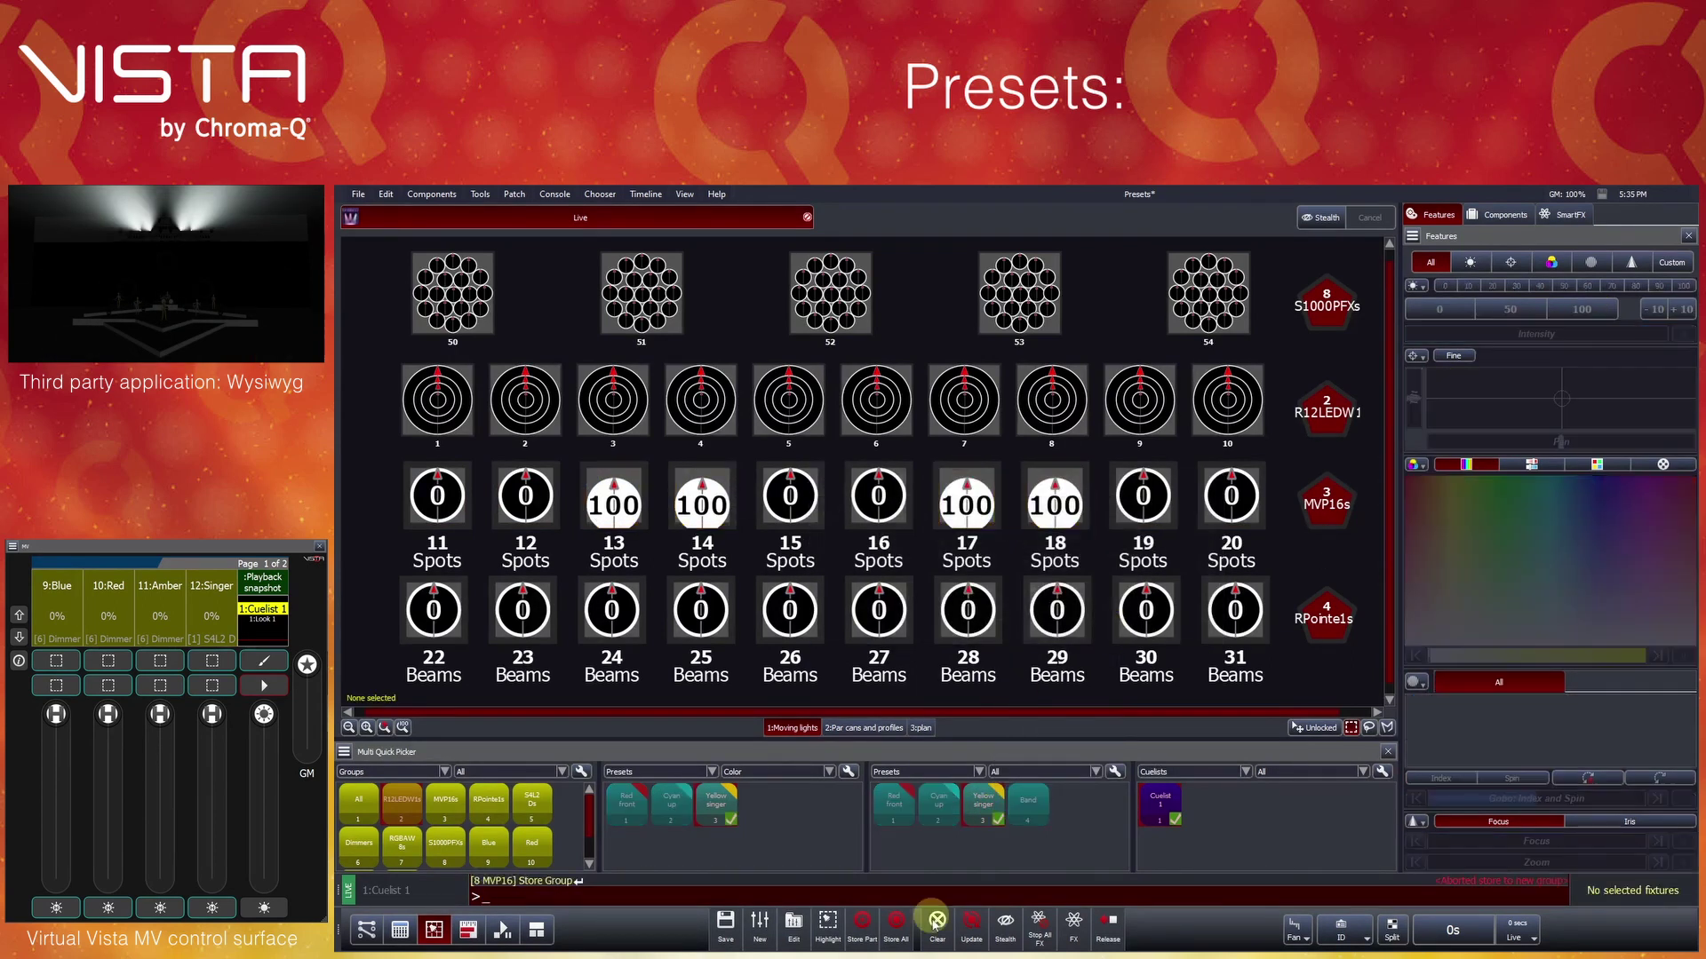
{"action": "left_click", "coordinate": [1327, 497]}
{"action": "left_click", "coordinate": [1581, 309]}
{"action": "left_click", "coordinate": [1030, 802]}
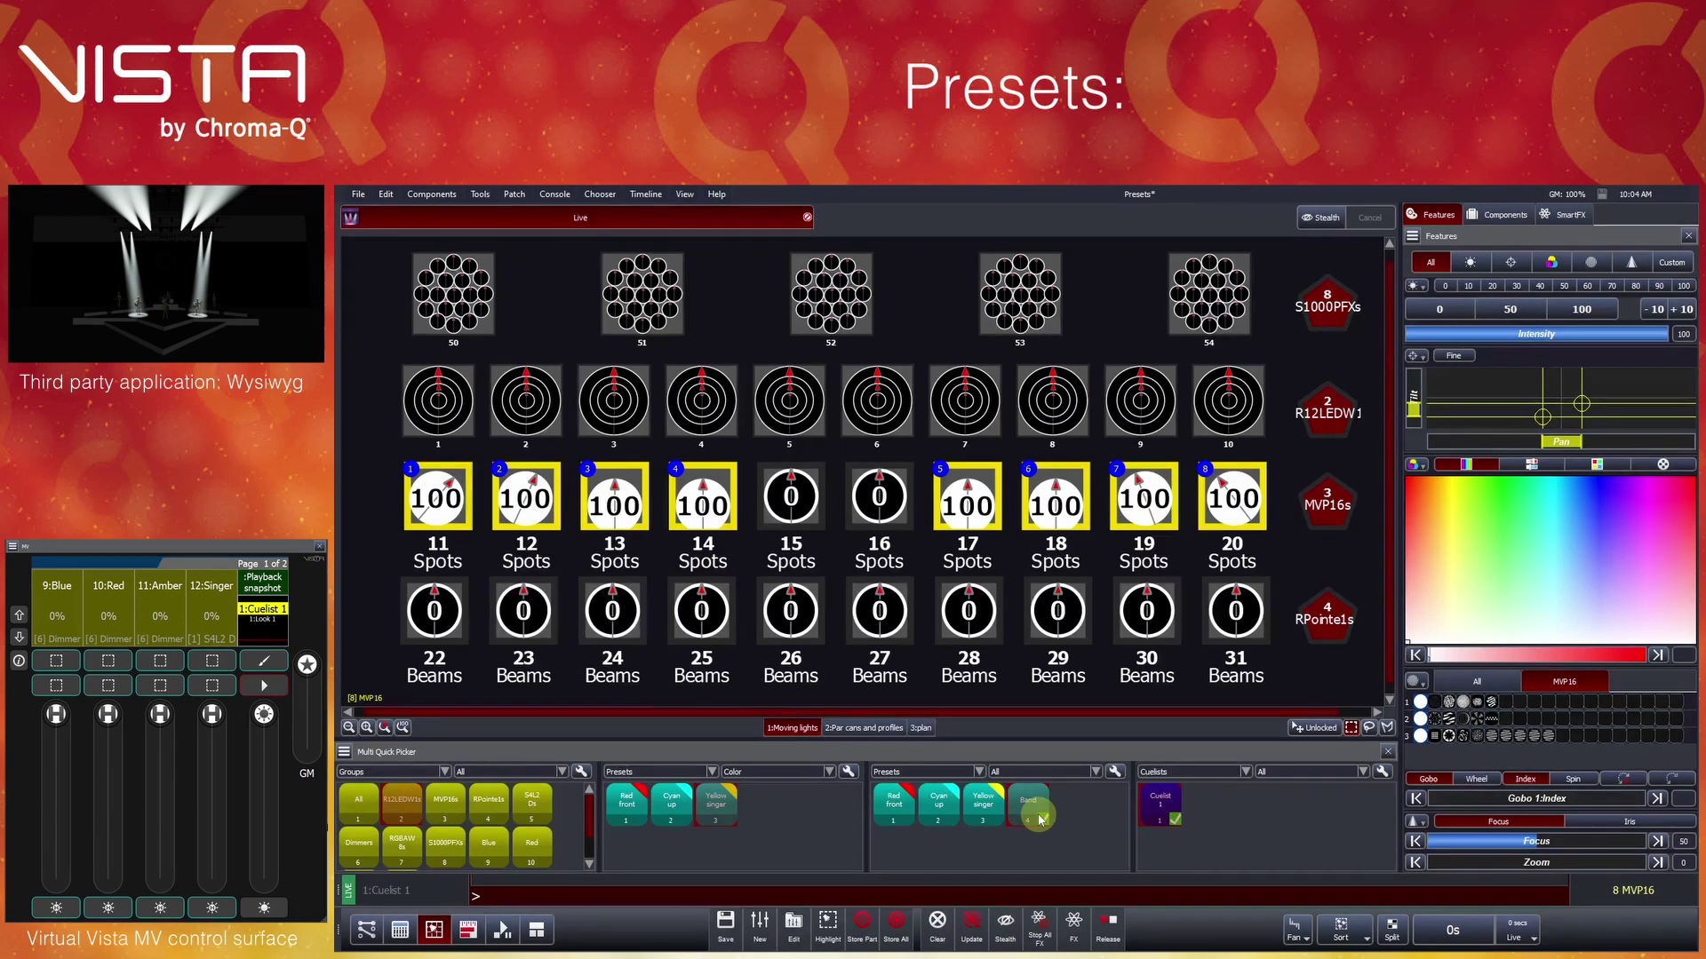
Open the Band preset for blind editing in the timeline and expand its position values for each fixture
{"action": "right_click", "coordinate": [1041, 819]}
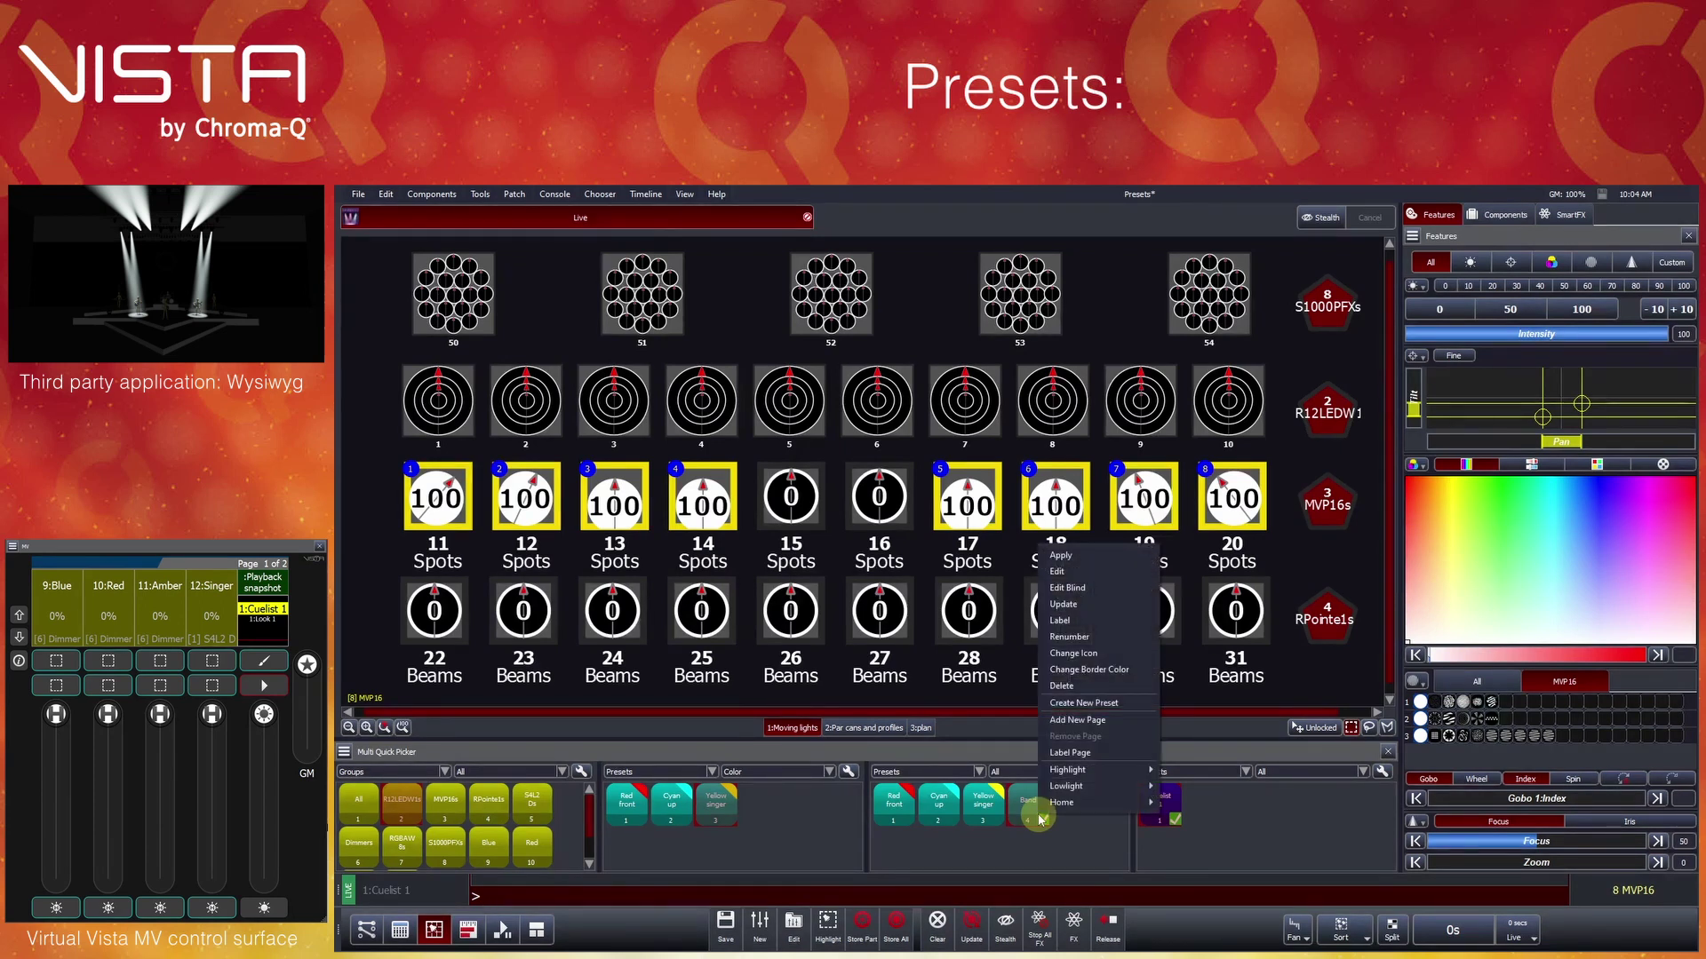
{"action": "left_click", "coordinate": [1093, 588]}
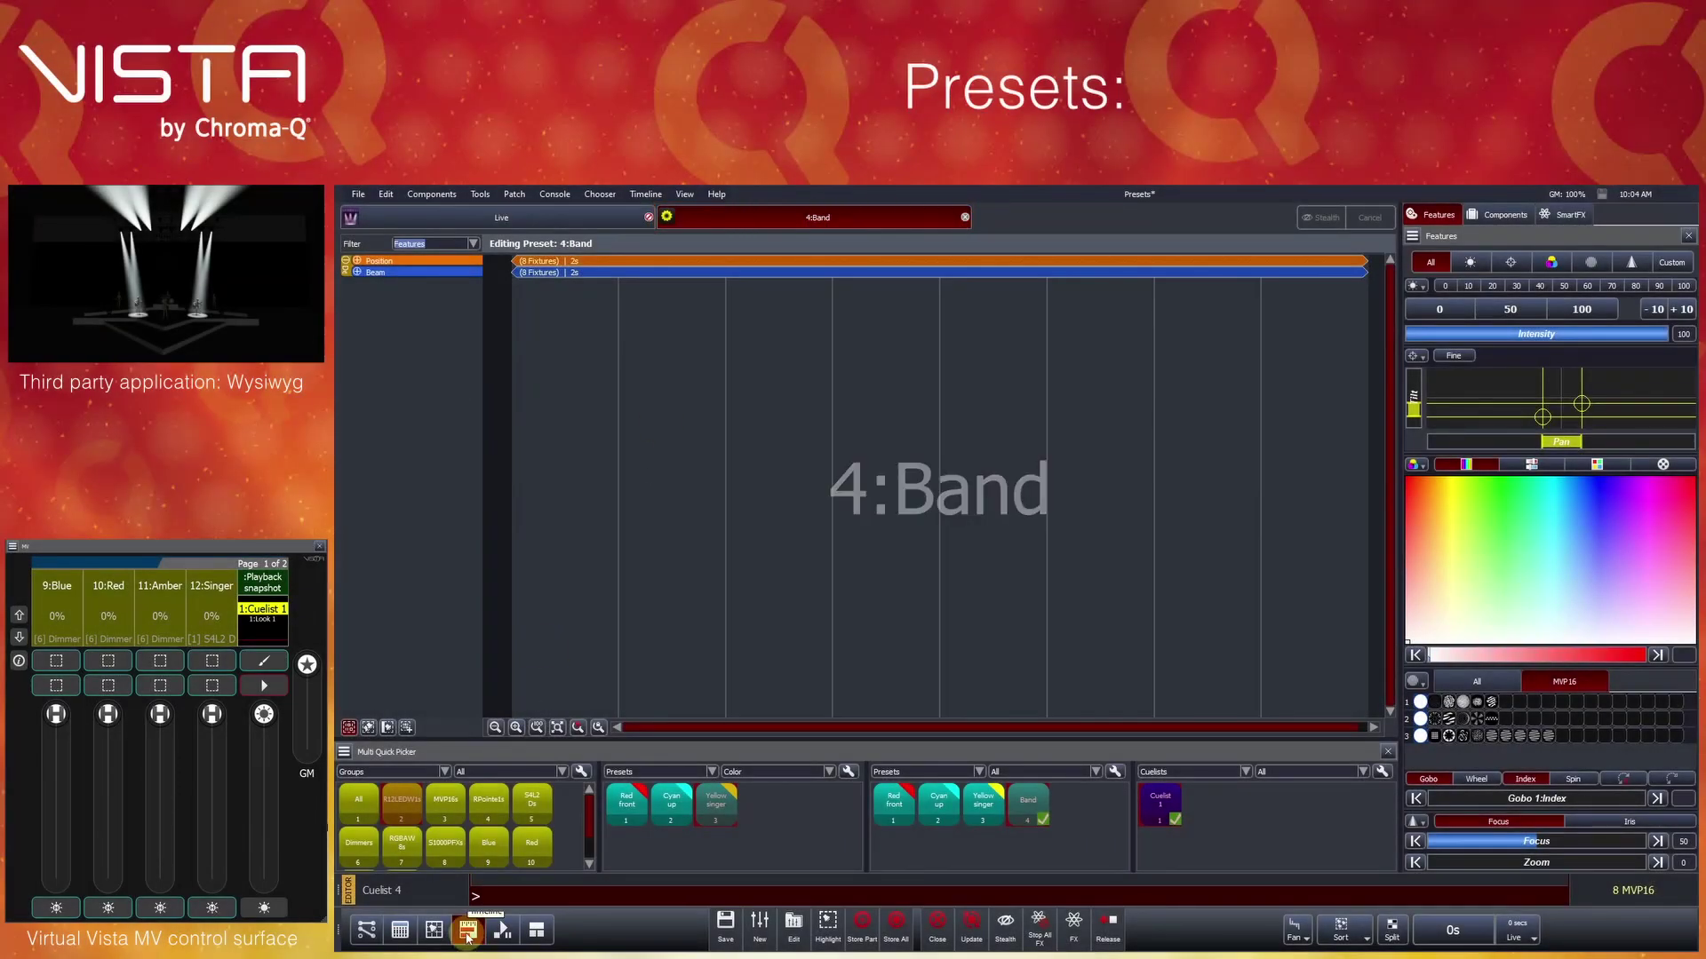
{"action": "left_click", "coordinate": [357, 261]}
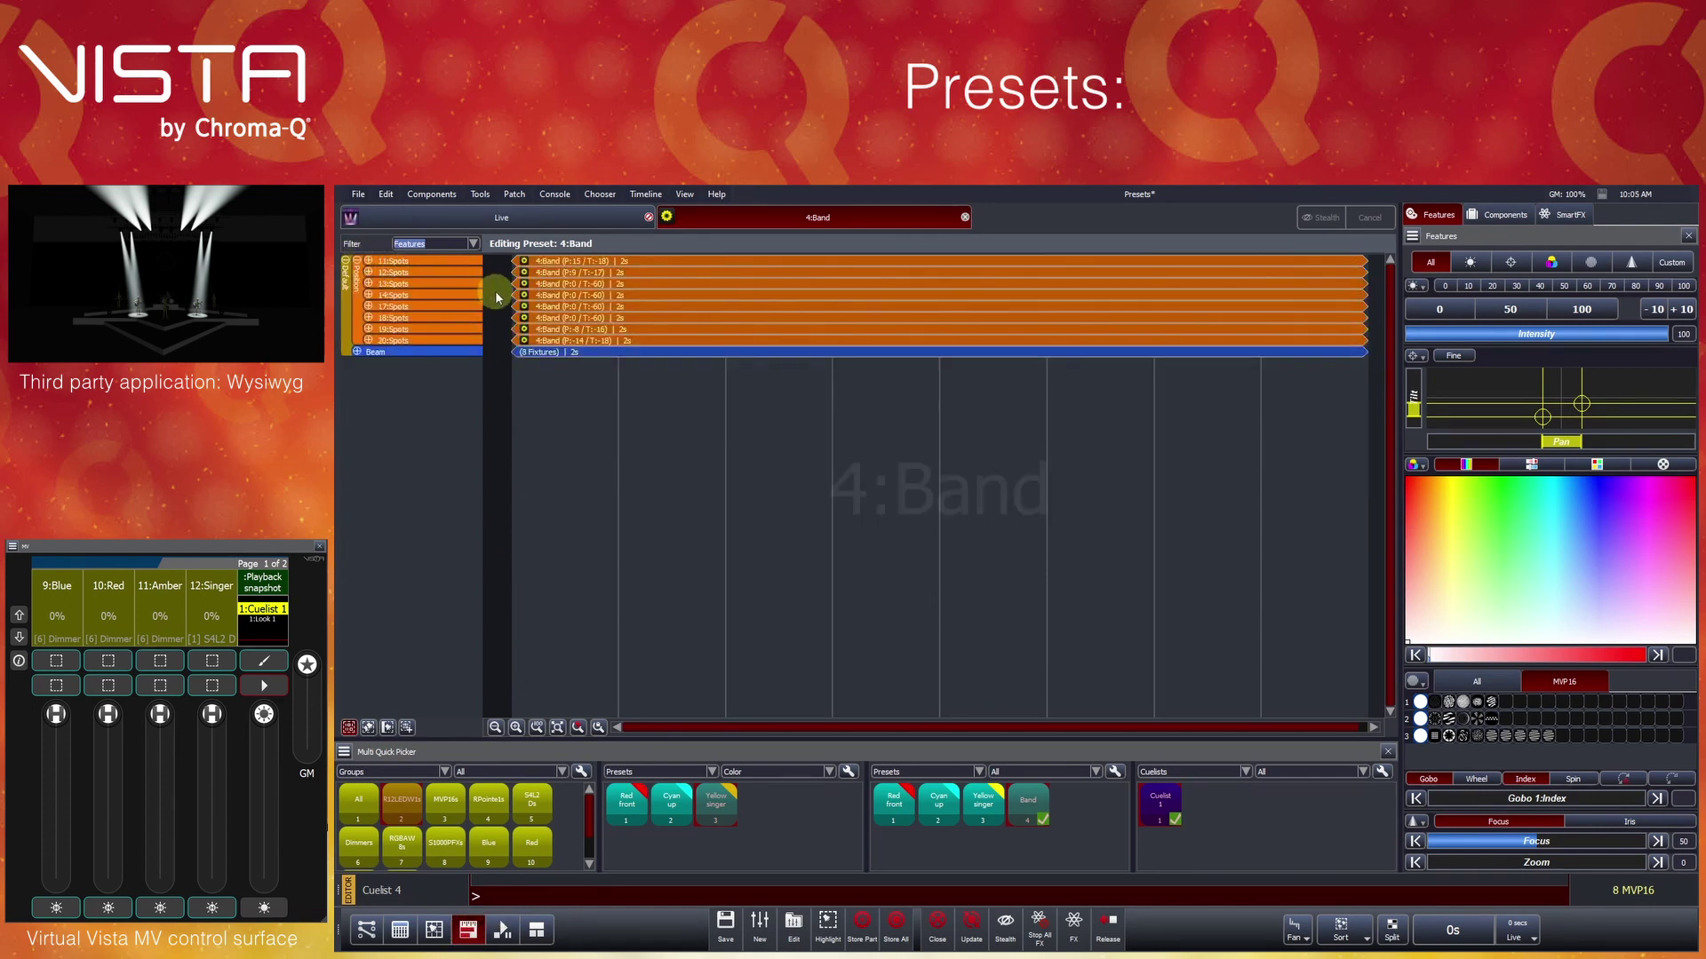
Select all position events in the Band preset, shift their tilt by about -2, and inspect the event options
{"action": "left_click", "coordinate": [357, 298]}
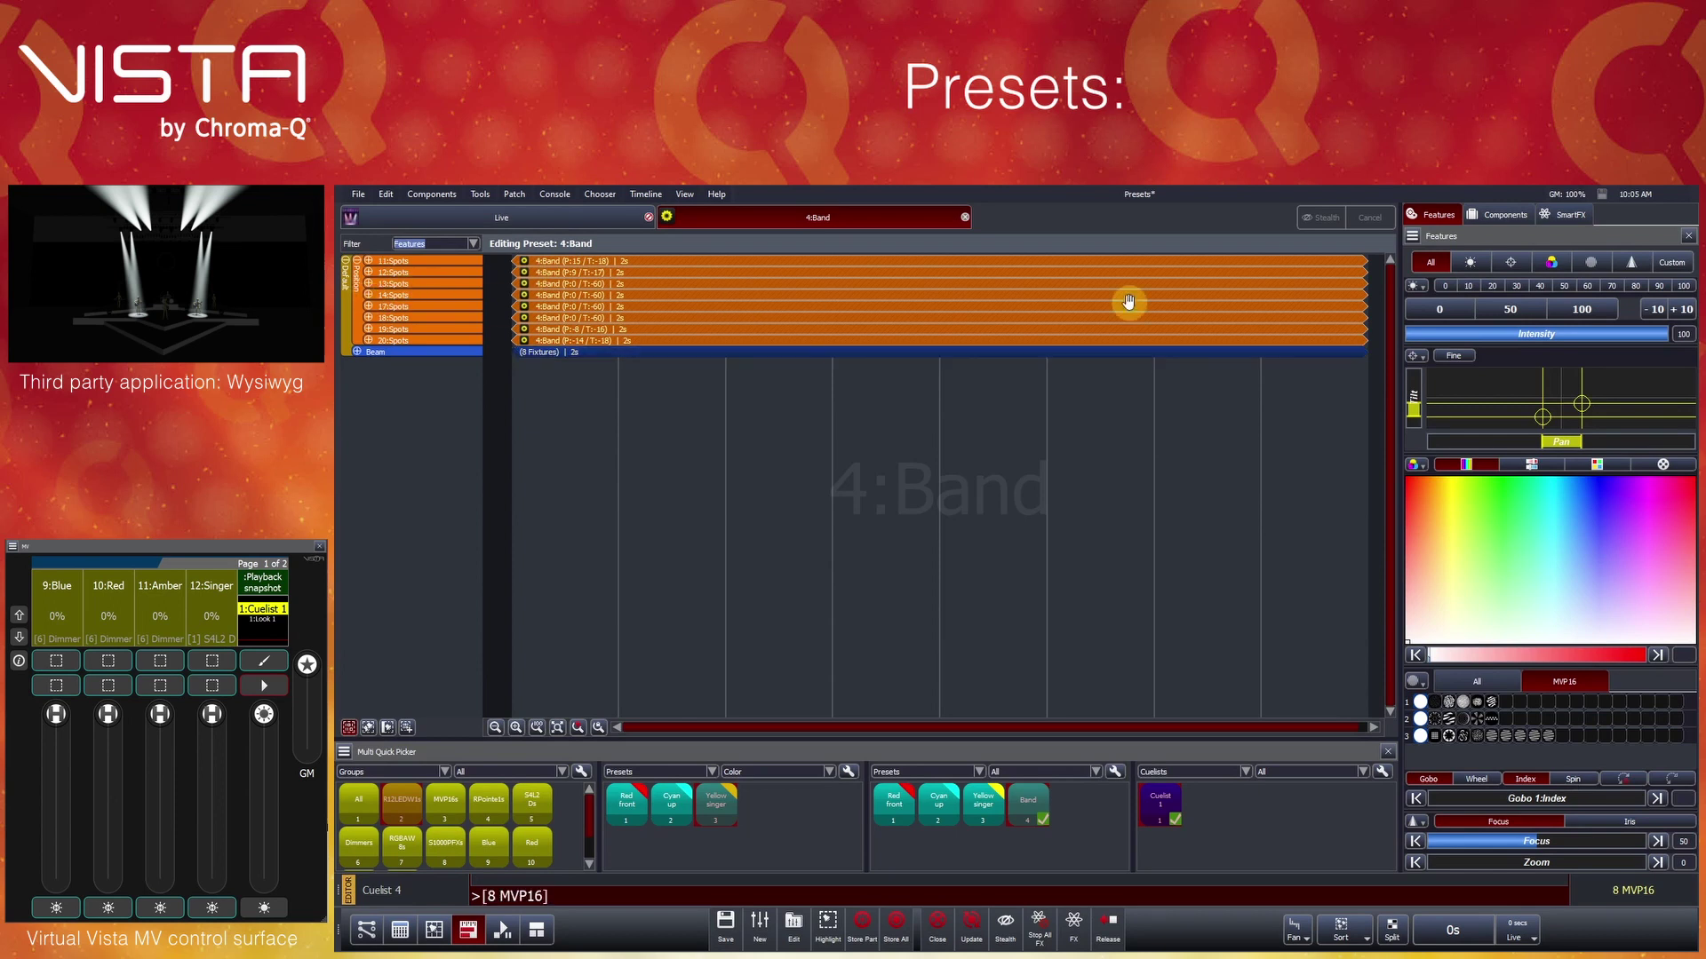
{"action": "mouse_move", "coordinate": [1419, 384]}
{"action": "left_mouse_down"}
{"action": "mouse_move", "coordinate": [1413, 440]}
{"action": "mouse_move", "coordinate": [1415, 334]}
{"action": "mouse_move", "coordinate": [1395, 397]}
{"action": "left_mouse_up"}
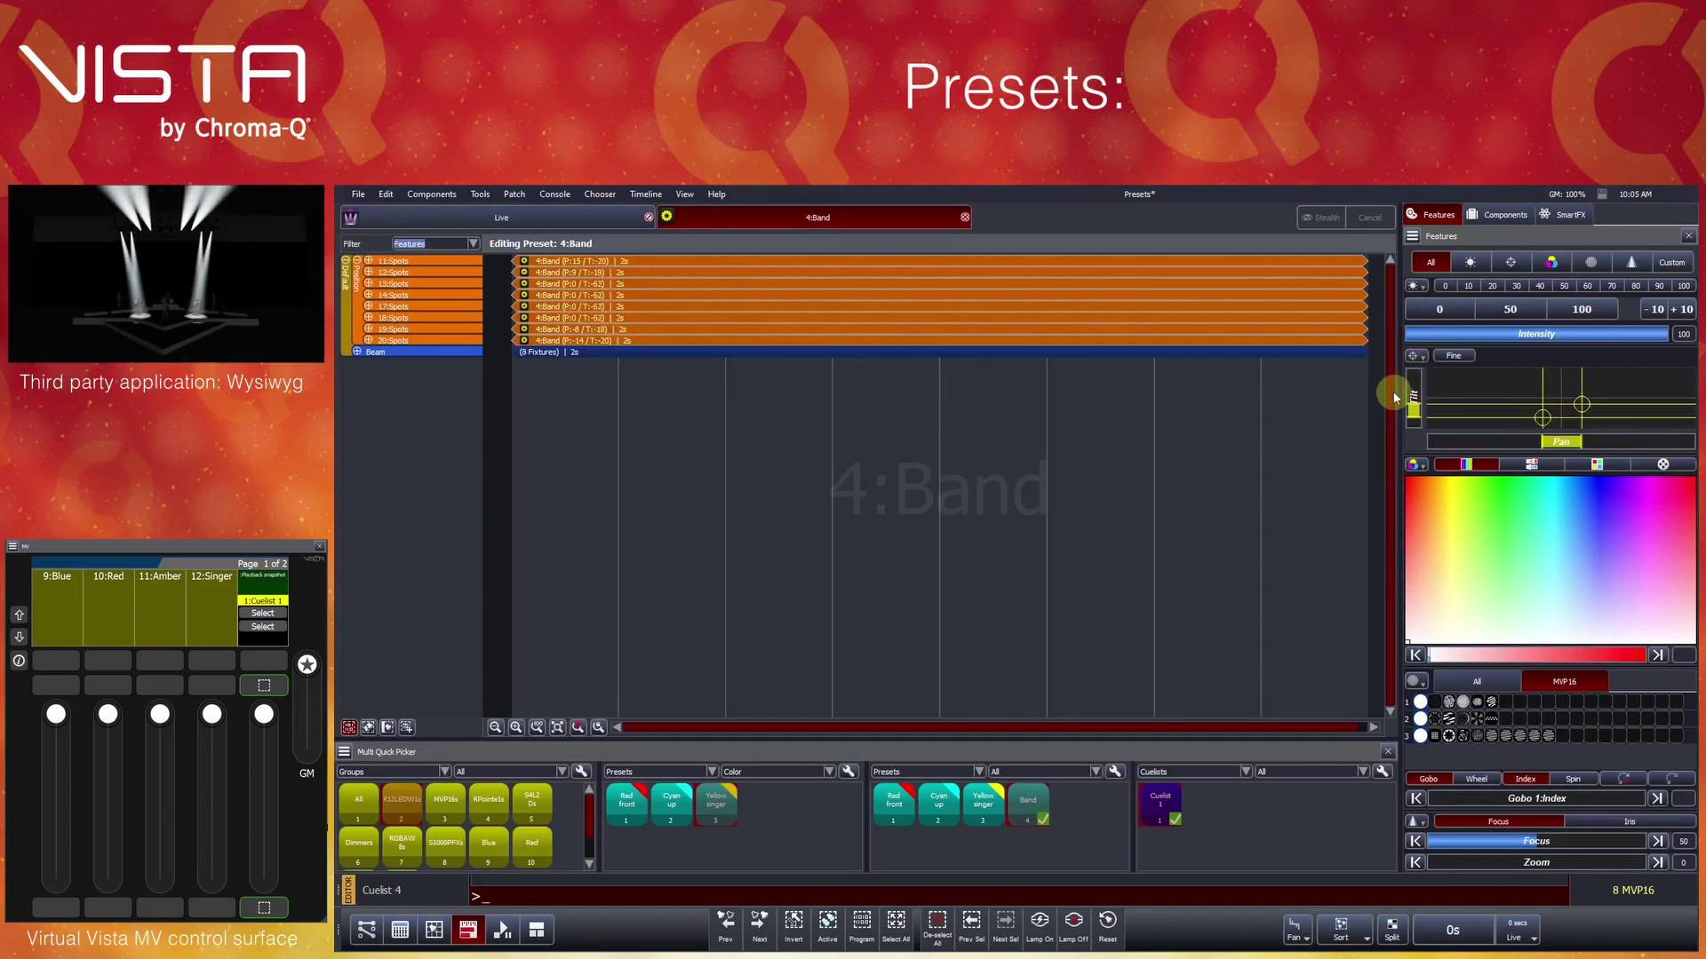
{"action": "right_click", "coordinate": [682, 306]}
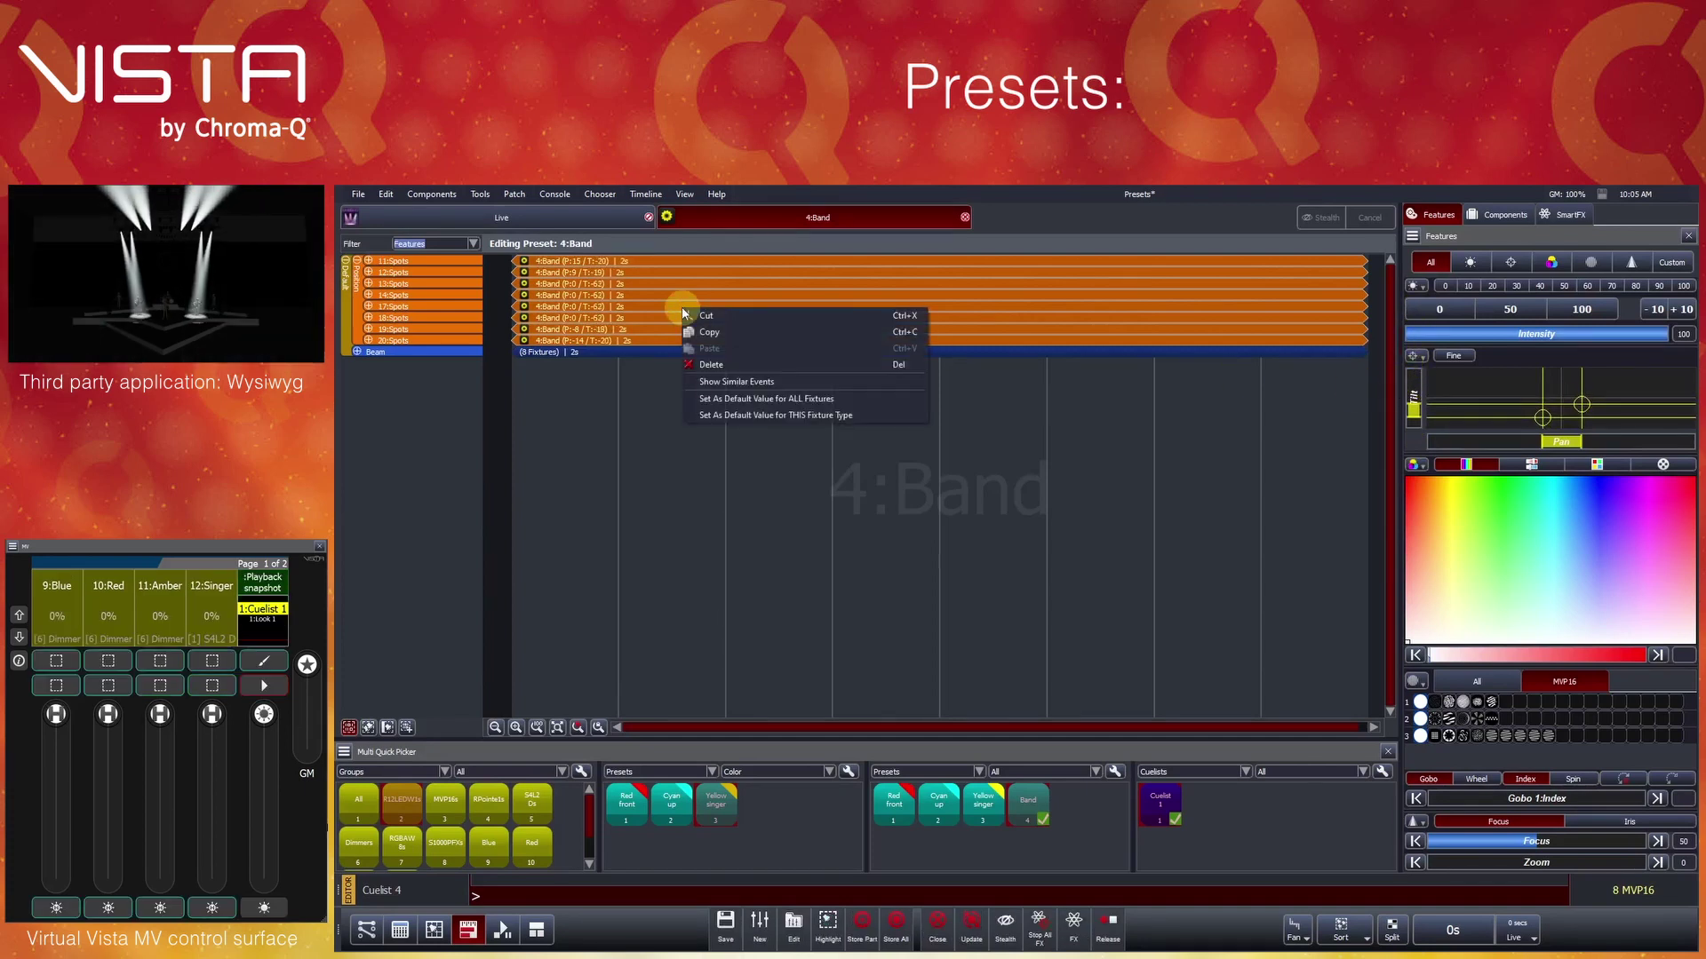
{"action": "left_click", "coordinate": [751, 364]}
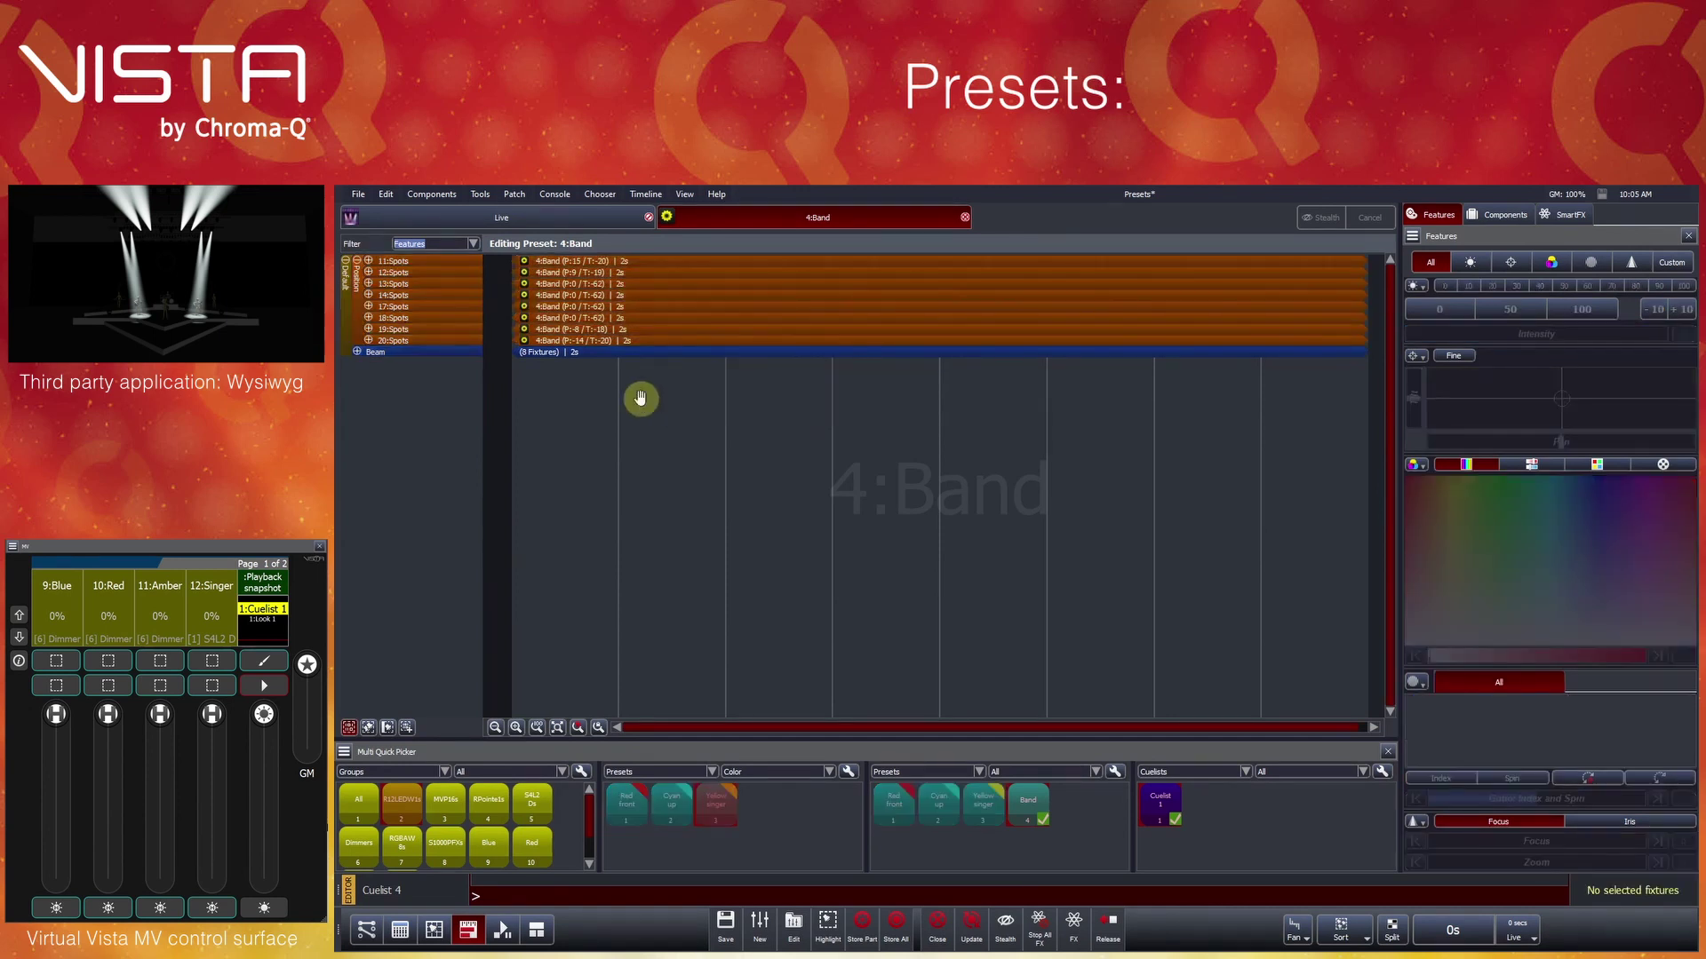
Set spot 14's position event in the Band preset as the default value for all fixtures
{"action": "left_click", "coordinate": [616, 295]}
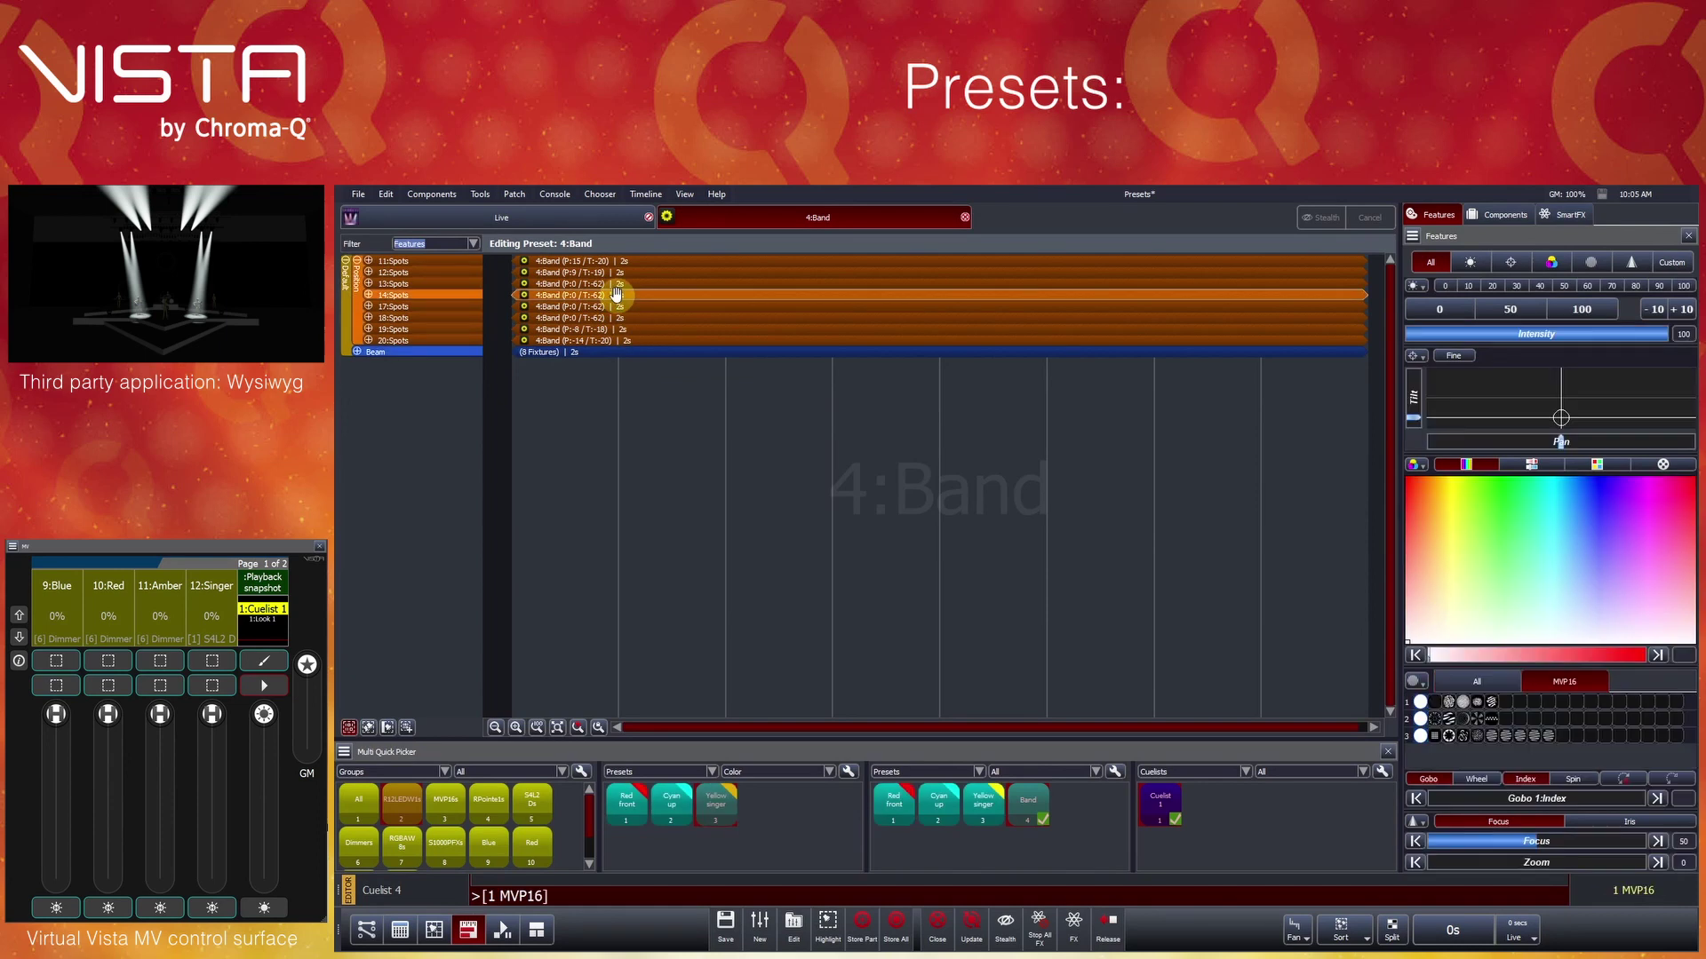
{"action": "right_click", "coordinate": [616, 295]}
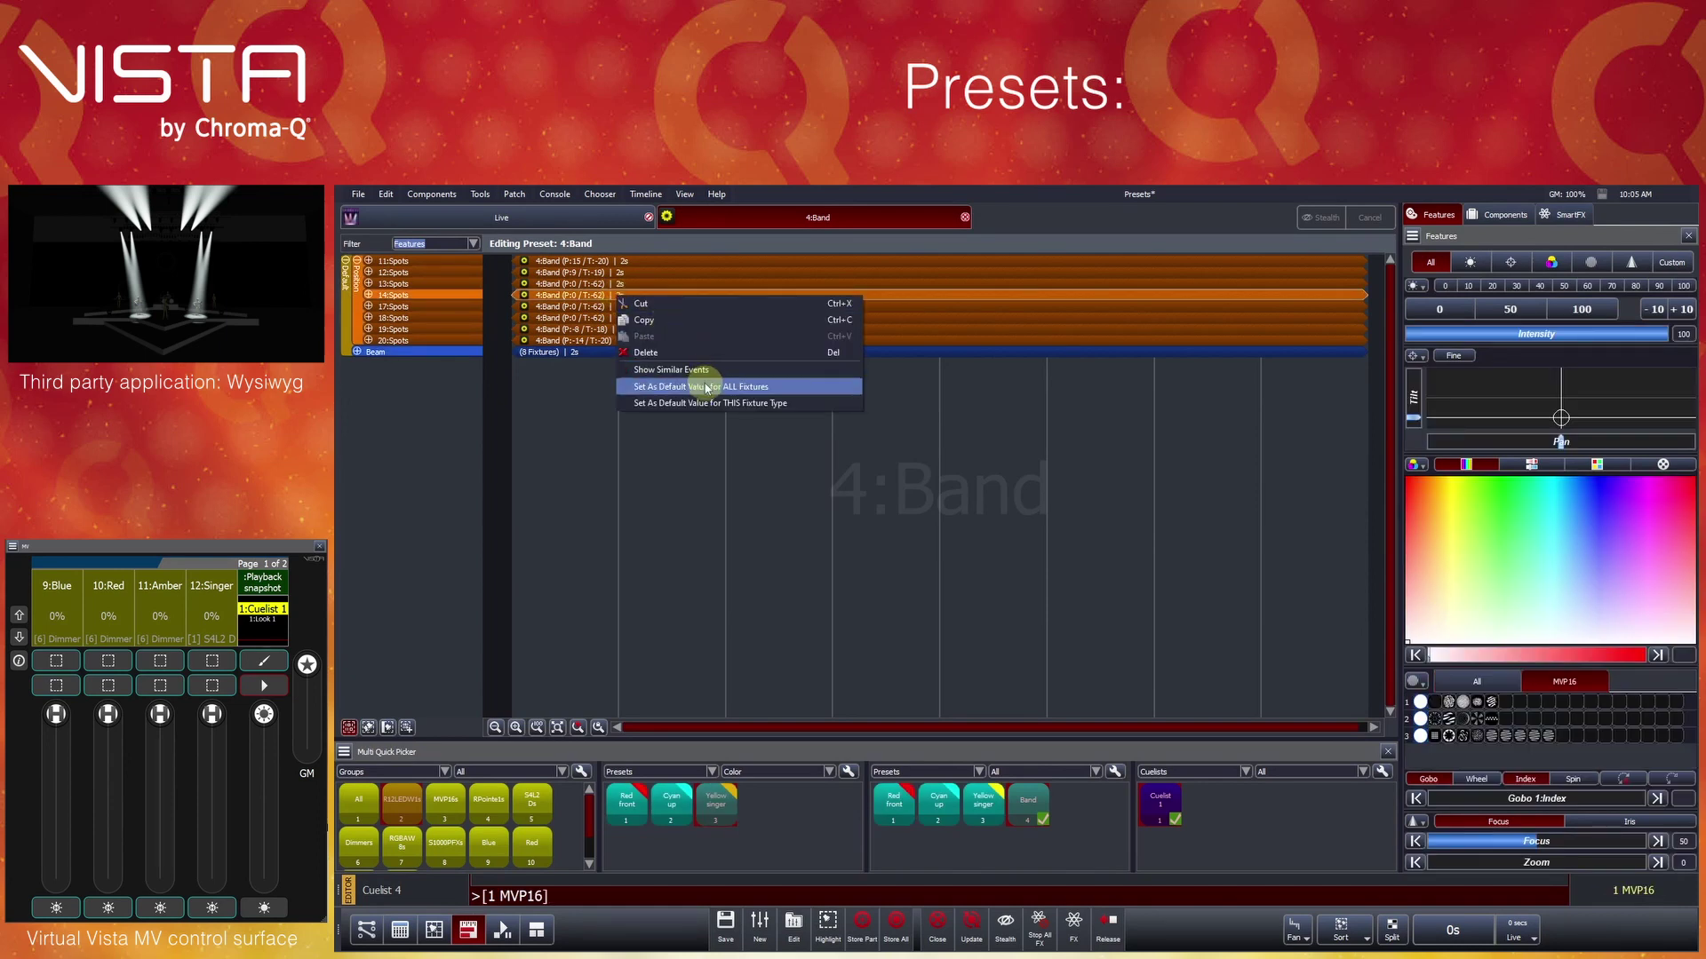
{"action": "left_click", "coordinate": [755, 386]}
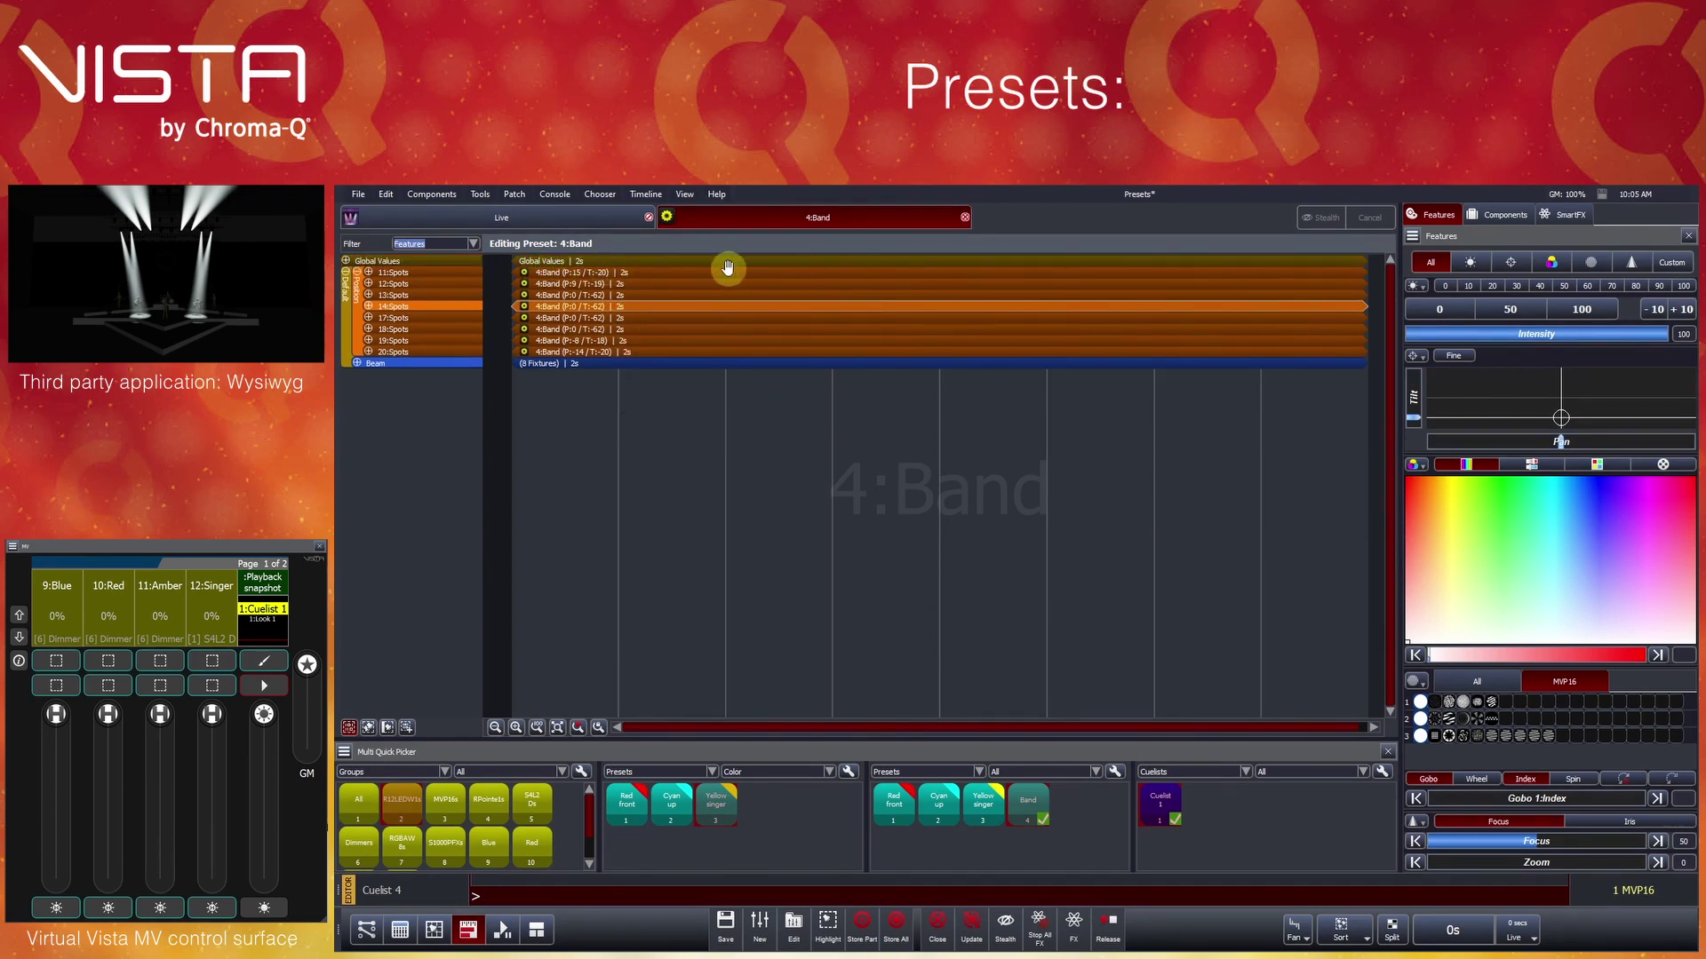
Close the Band preset without saving its changes, and return to the live fixture layout with nothing selected
{"action": "left_click", "coordinate": [966, 218]}
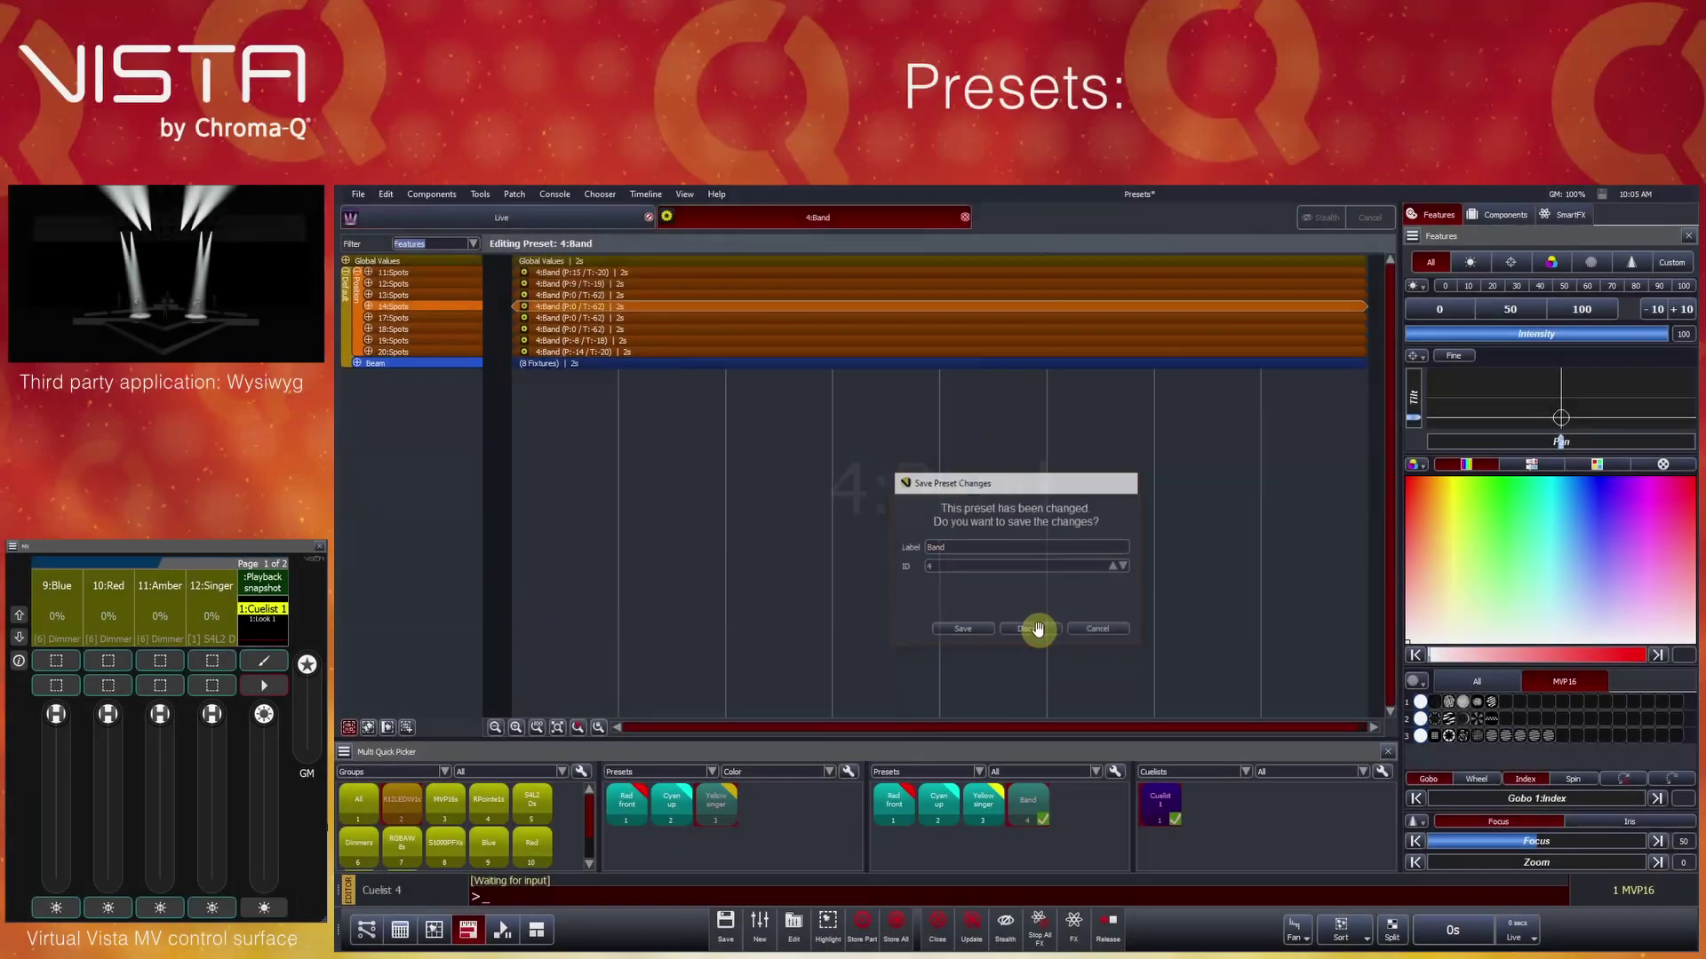
{"action": "left_click", "coordinate": [1030, 630]}
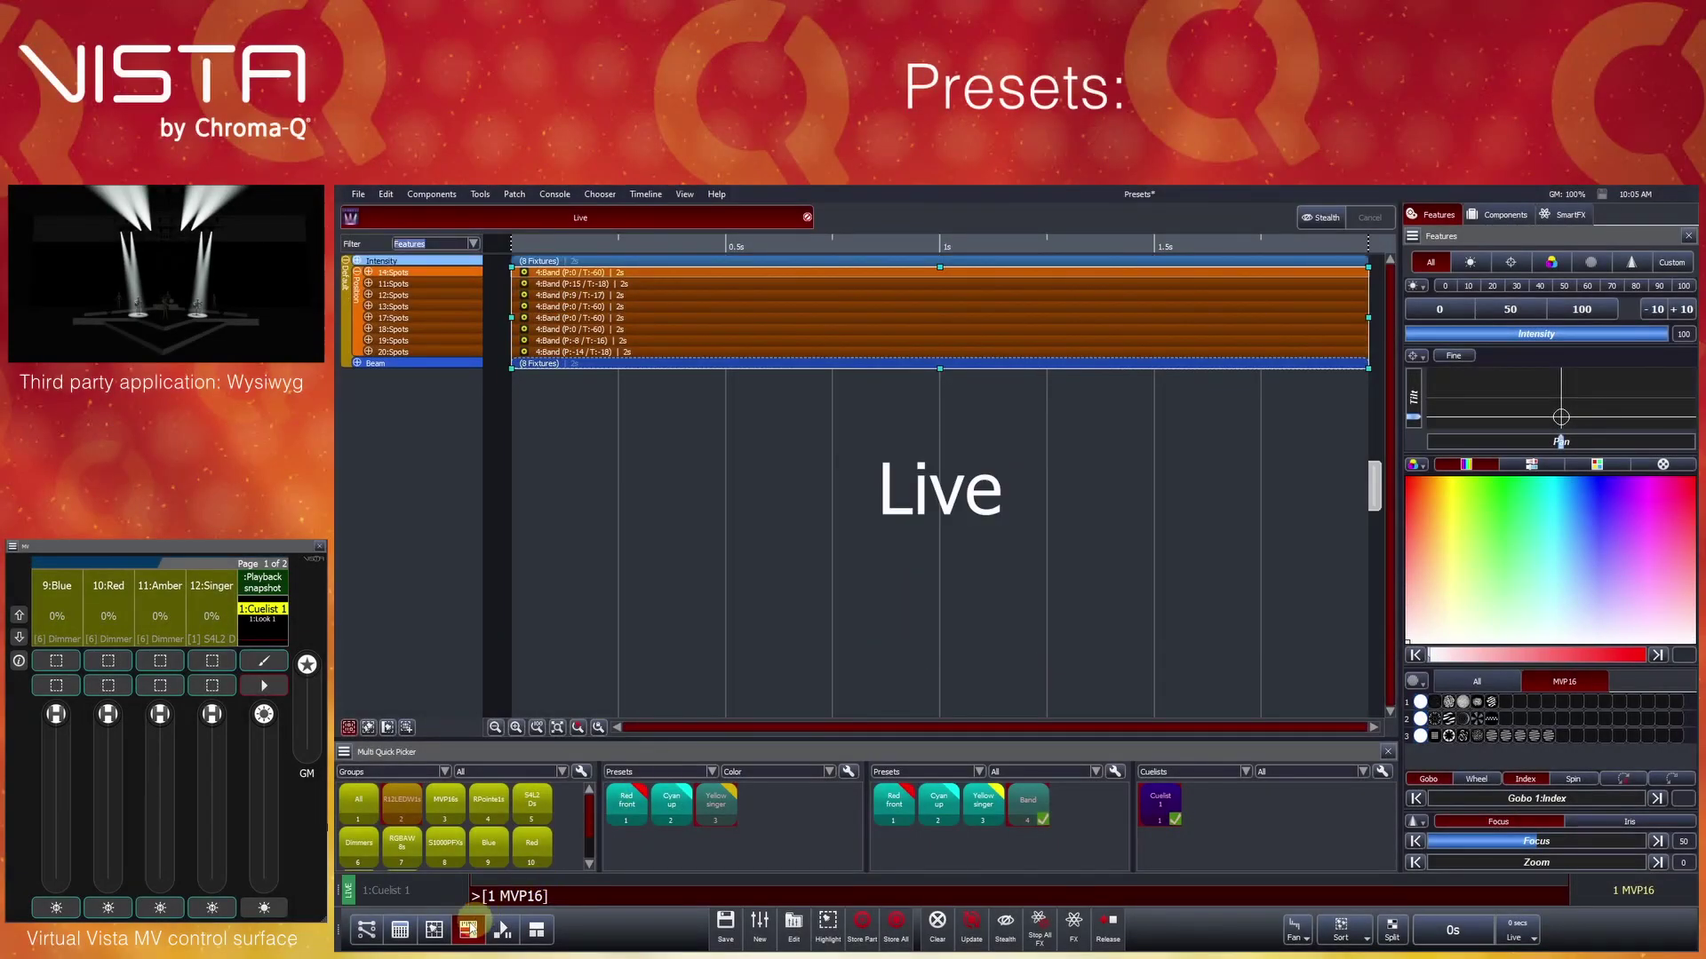
{"action": "left_click", "coordinate": [434, 929]}
{"action": "left_click", "coordinate": [846, 688]}
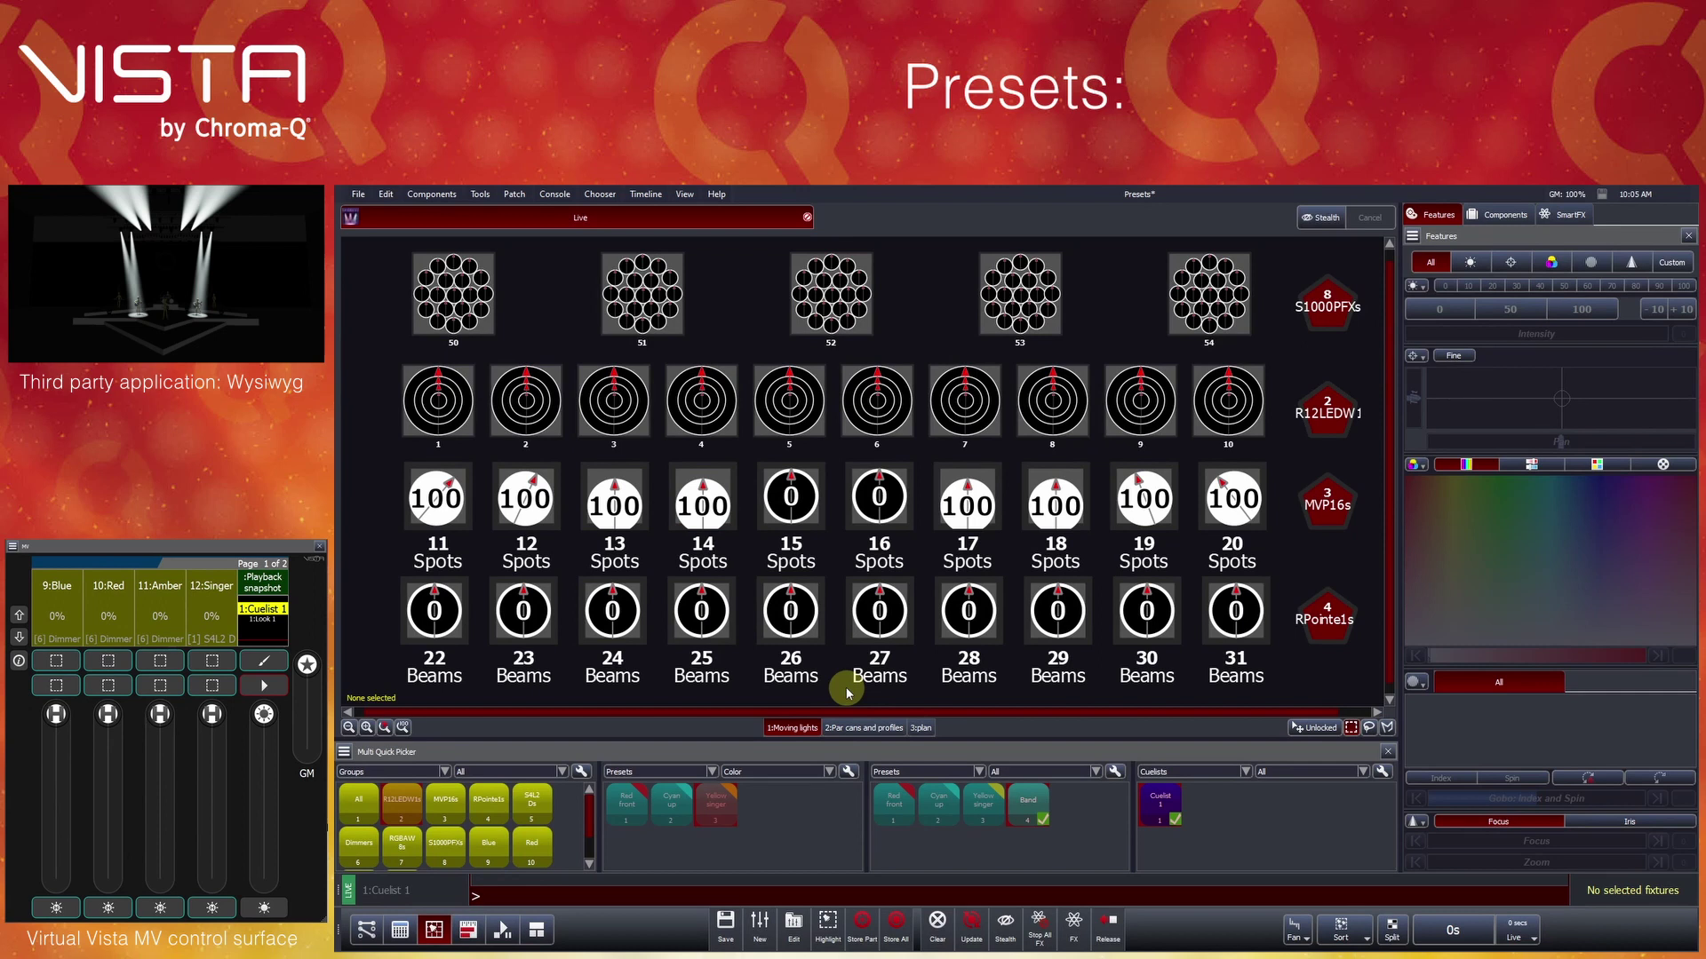
Clear the look, play Cuelist 1, and change the colour of all ten MVP16 spots to cyan
{"action": "left_click", "coordinate": [937, 924]}
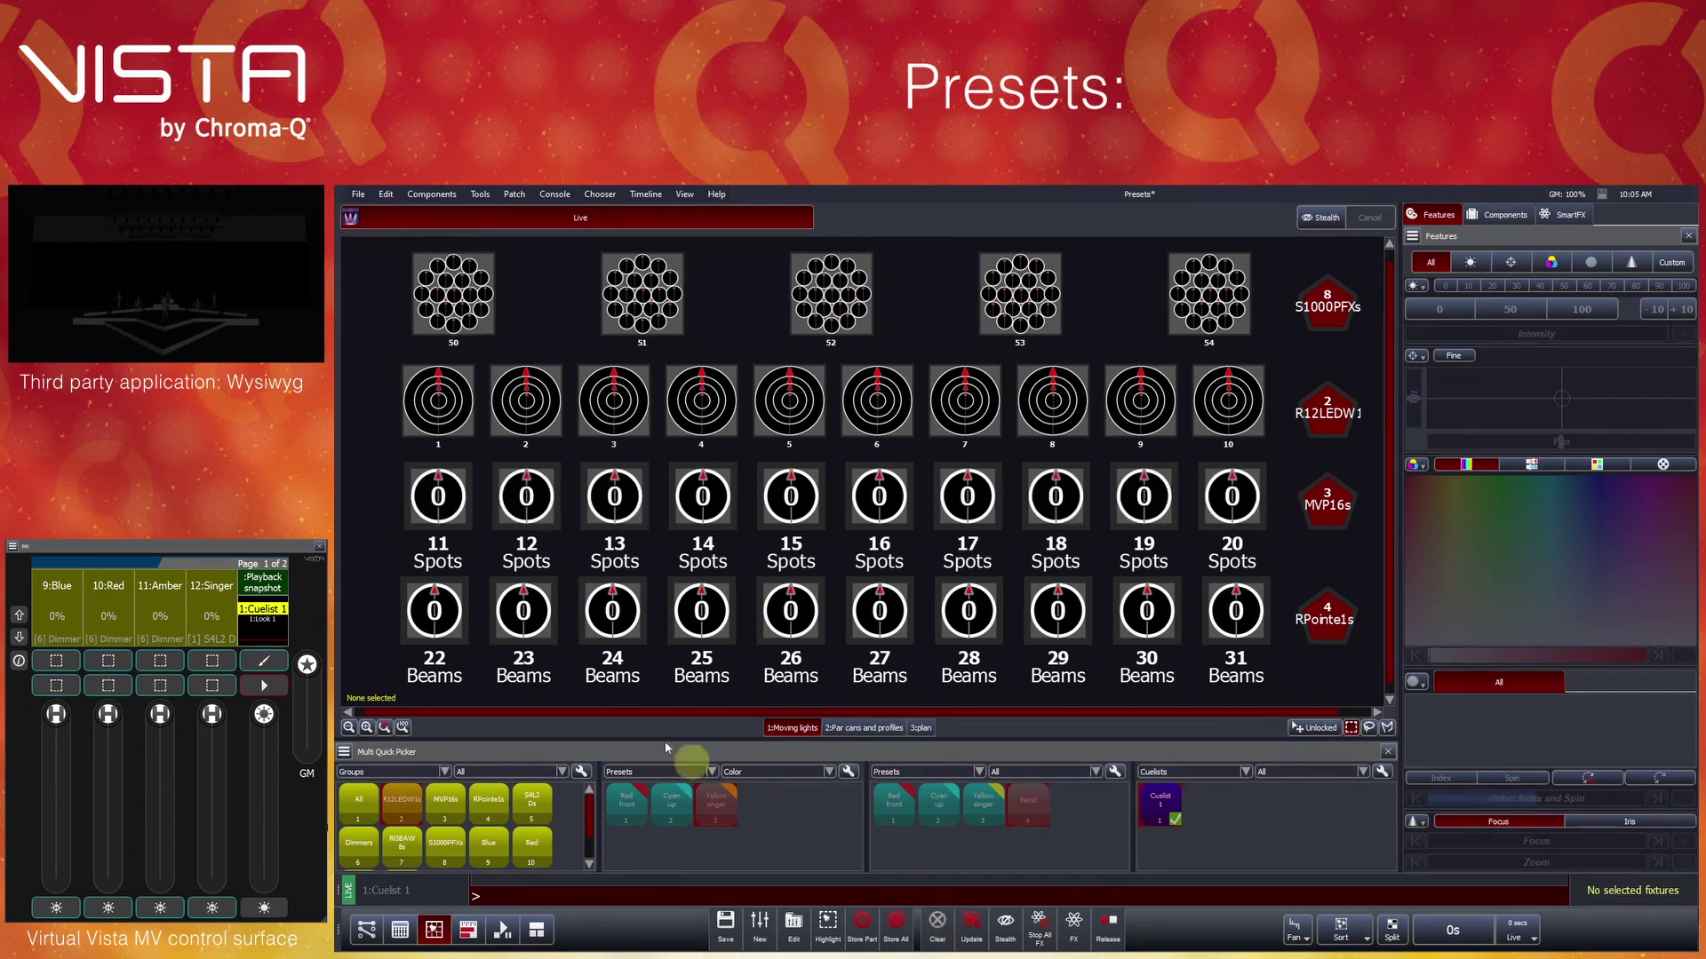
{"action": "left_click", "coordinate": [263, 686]}
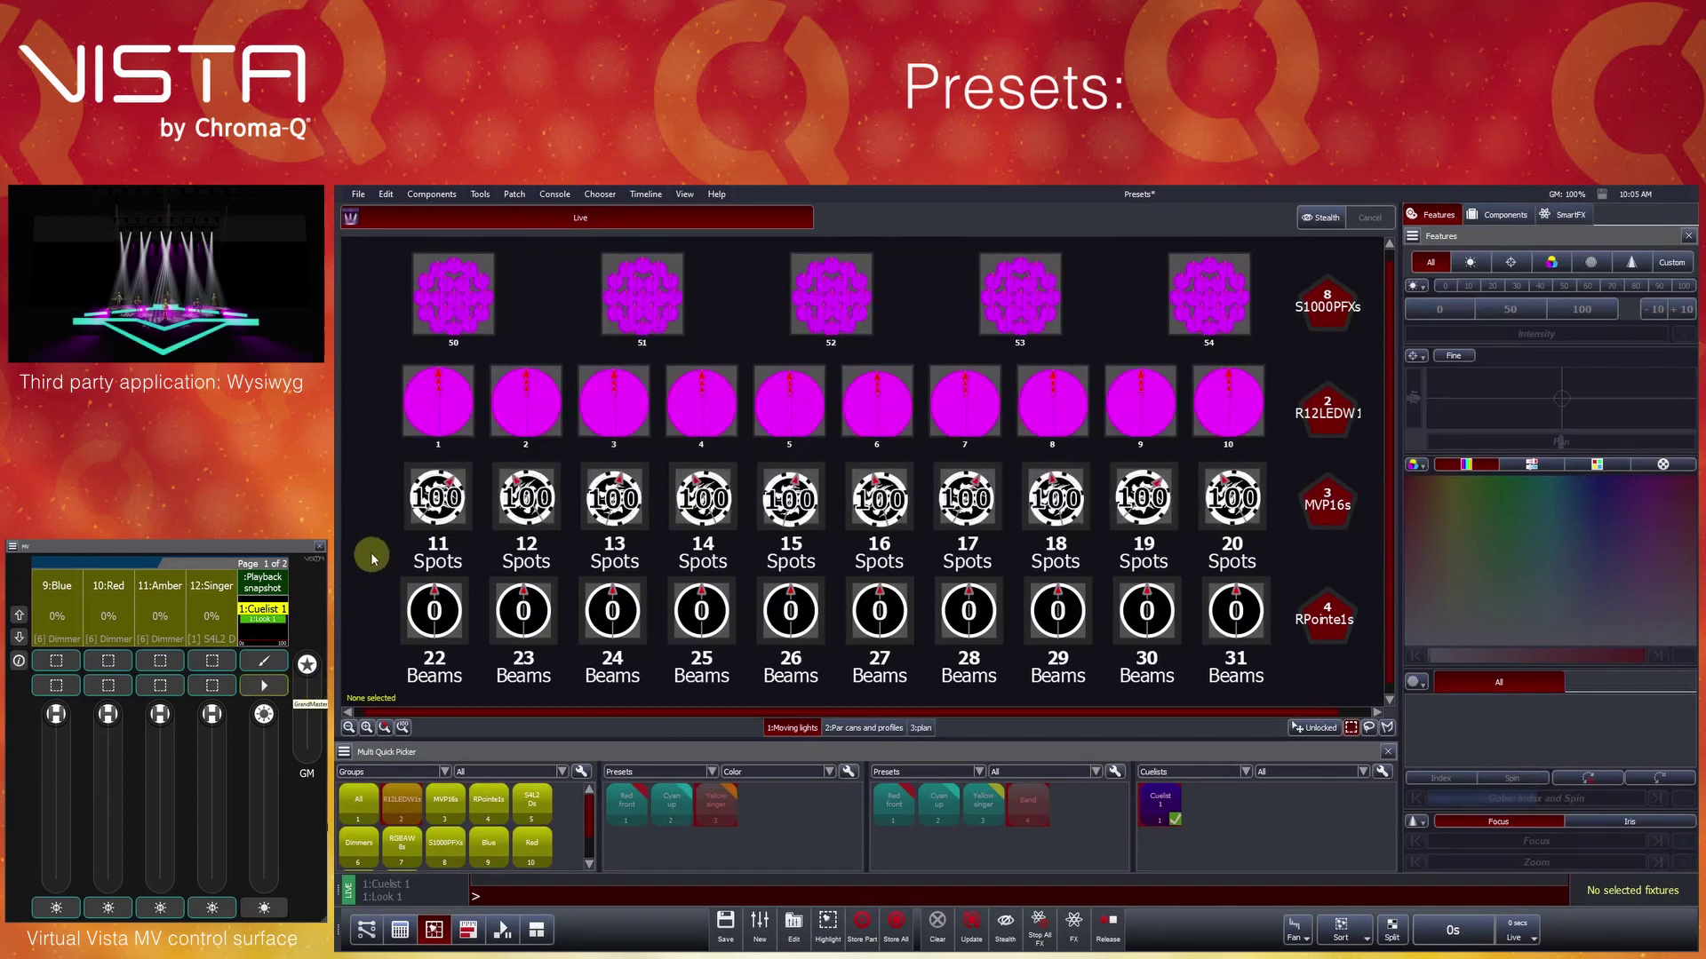
{"action": "left_click_drag", "start_coordinate": [371, 558], "coordinate": [1266, 518]}
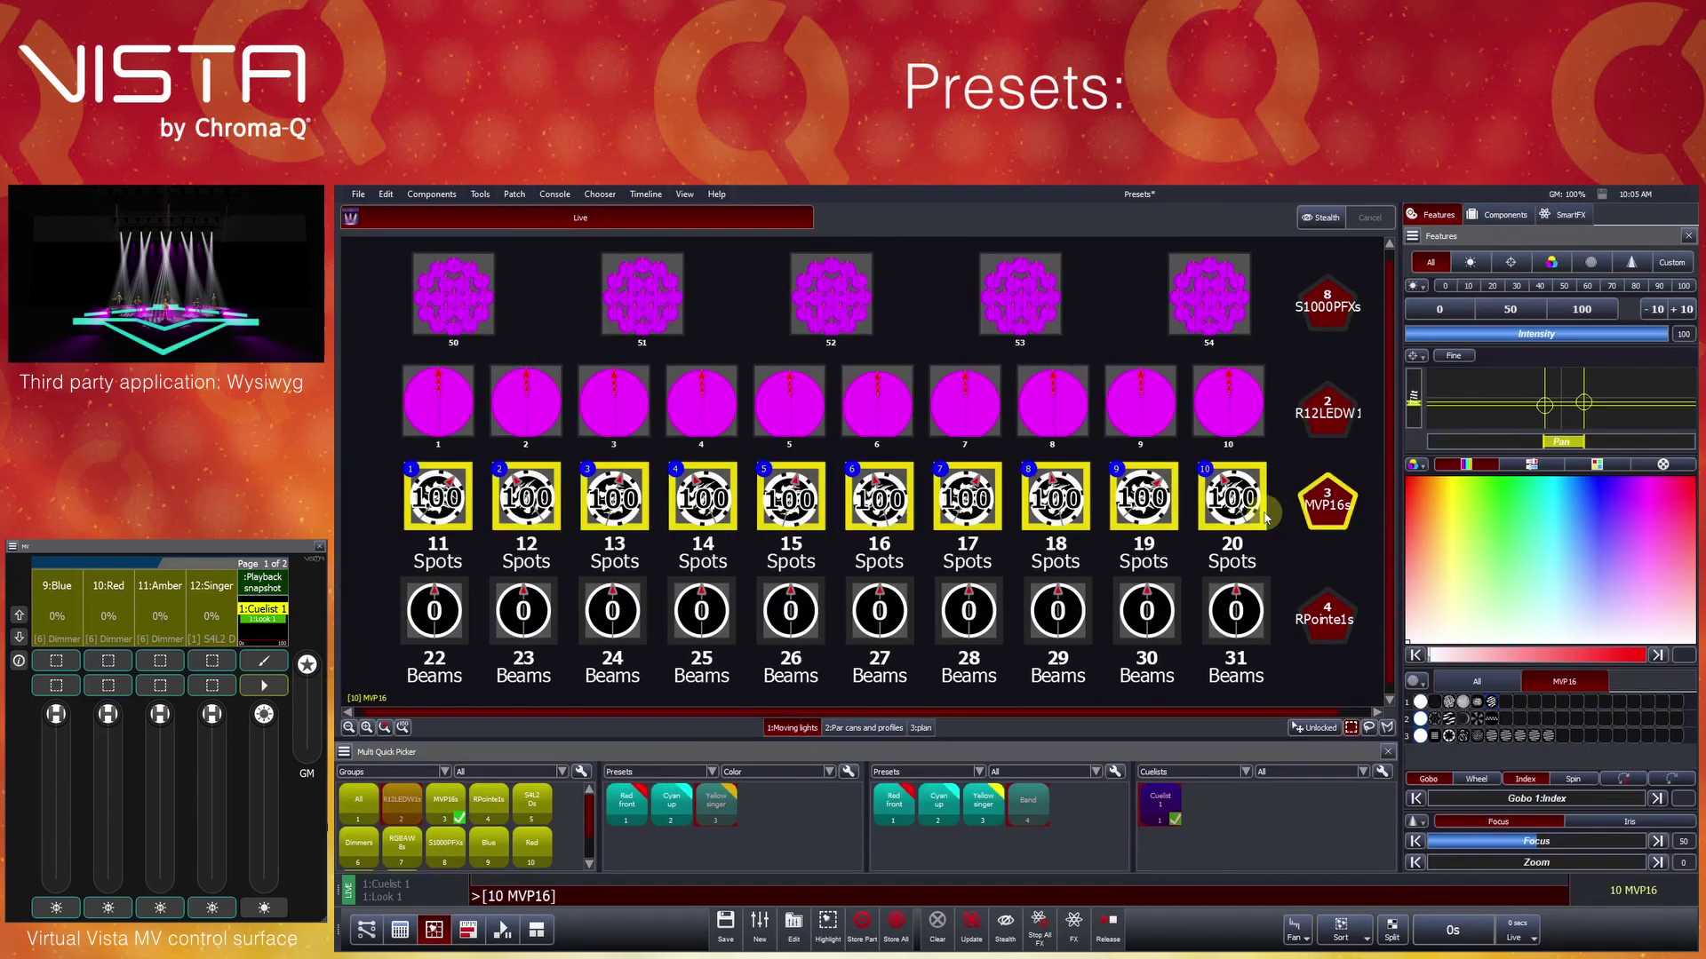
{"action": "left_click", "coordinate": [1550, 484]}
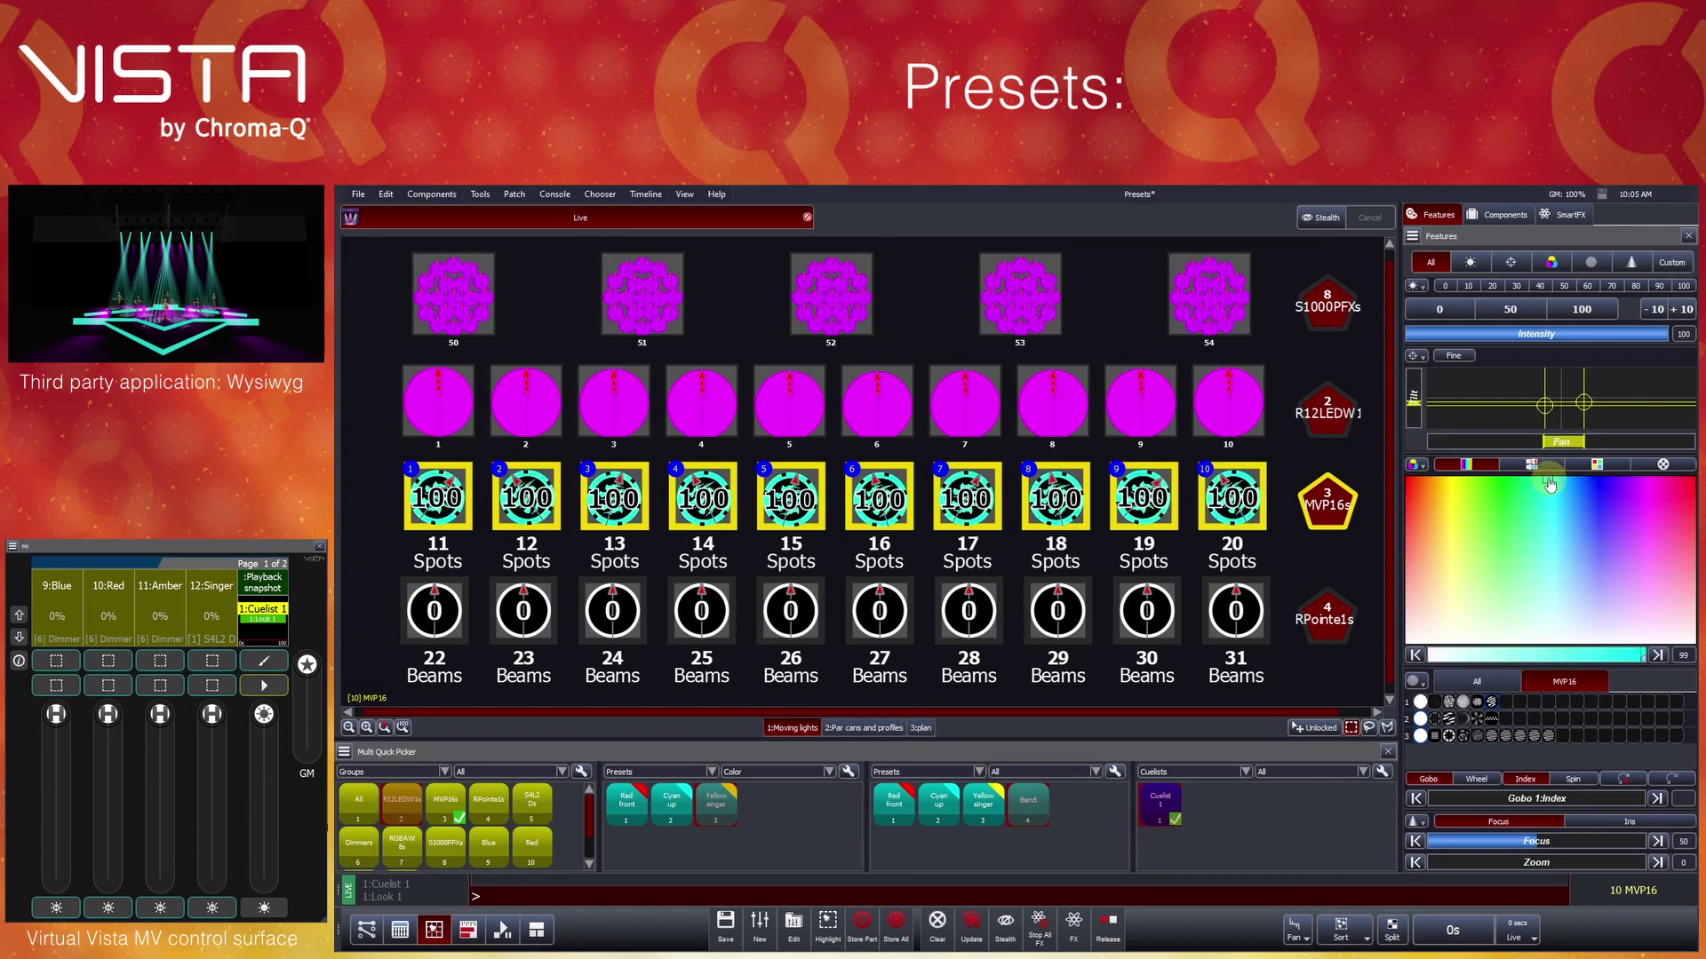
Create a preset labelled "Look 1" from the selected spots with global values and the output filter set to All
{"action": "right_click", "coordinate": [1086, 827]}
{"action": "left_click", "coordinate": [1115, 835]}
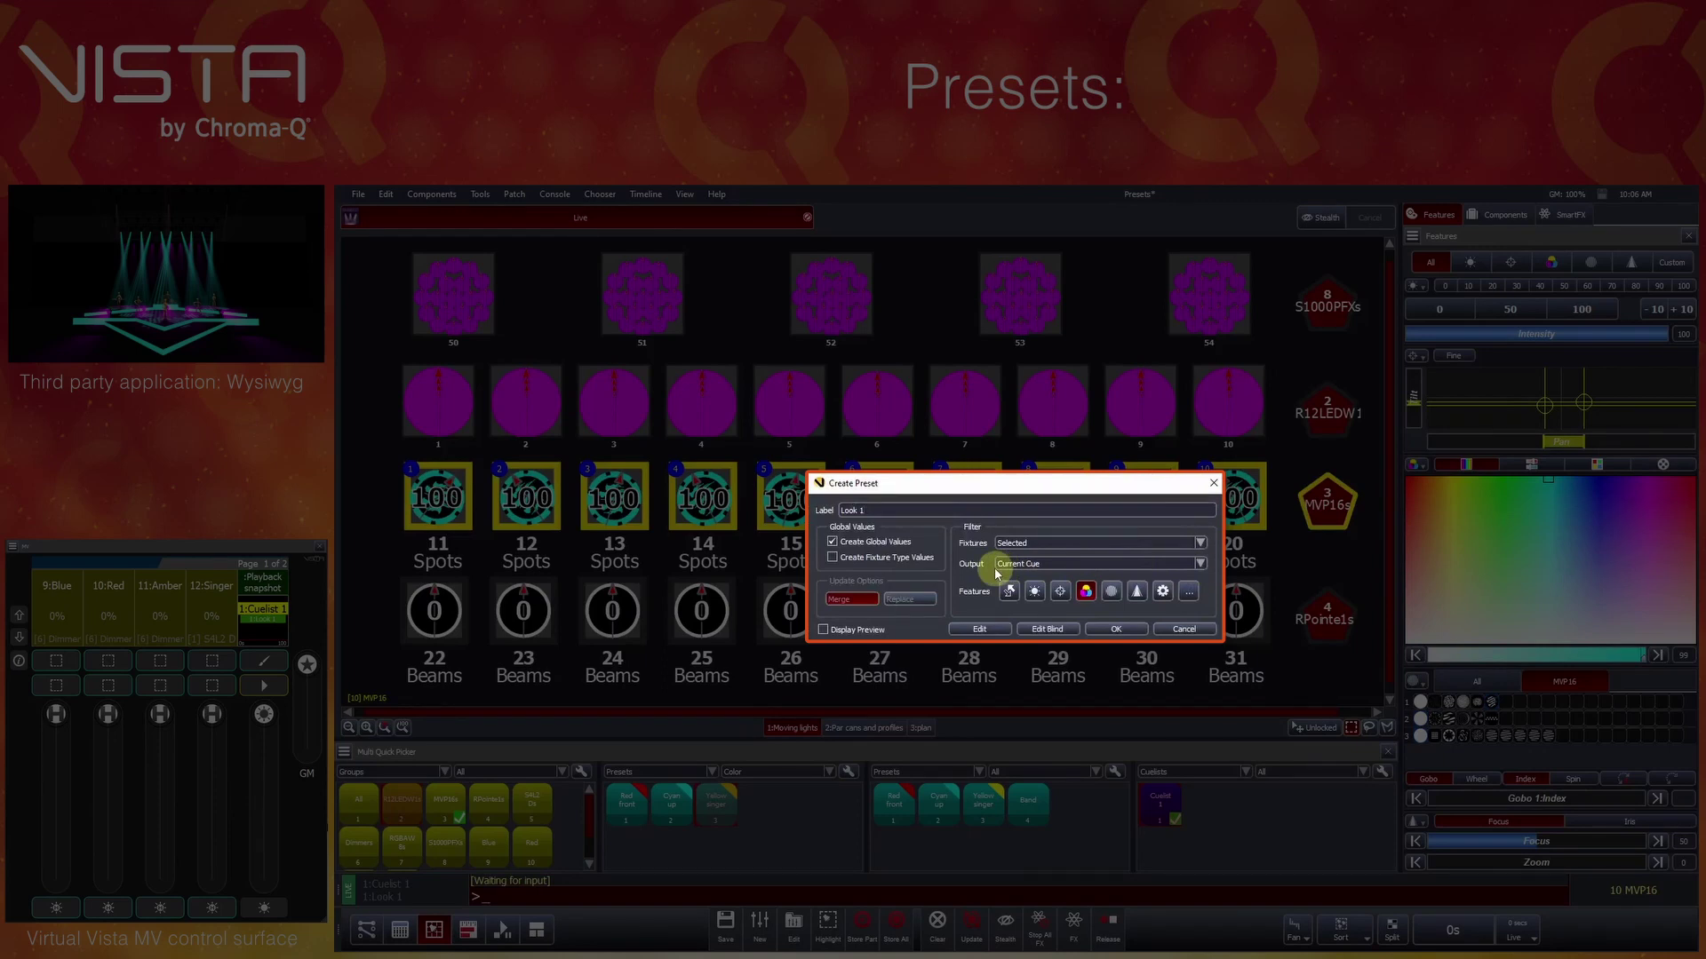
{"action": "left_click", "coordinate": [1199, 564]}
{"action": "left_click", "coordinate": [1188, 550]}
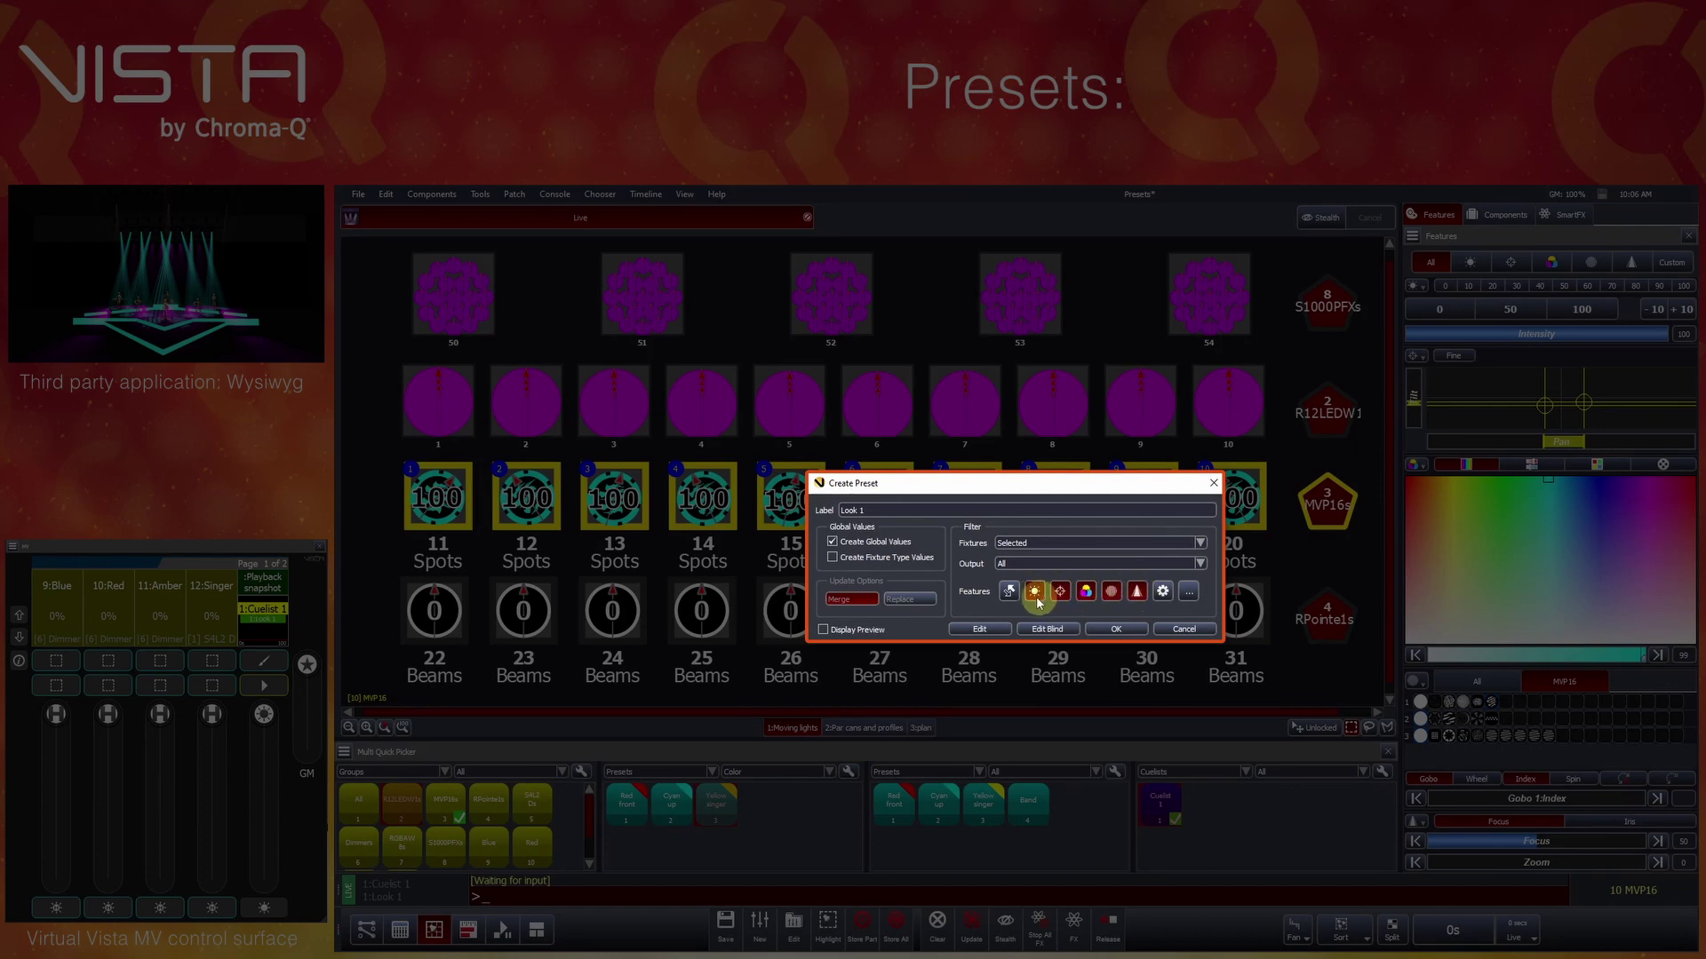
{"action": "left_click", "coordinate": [1115, 629]}
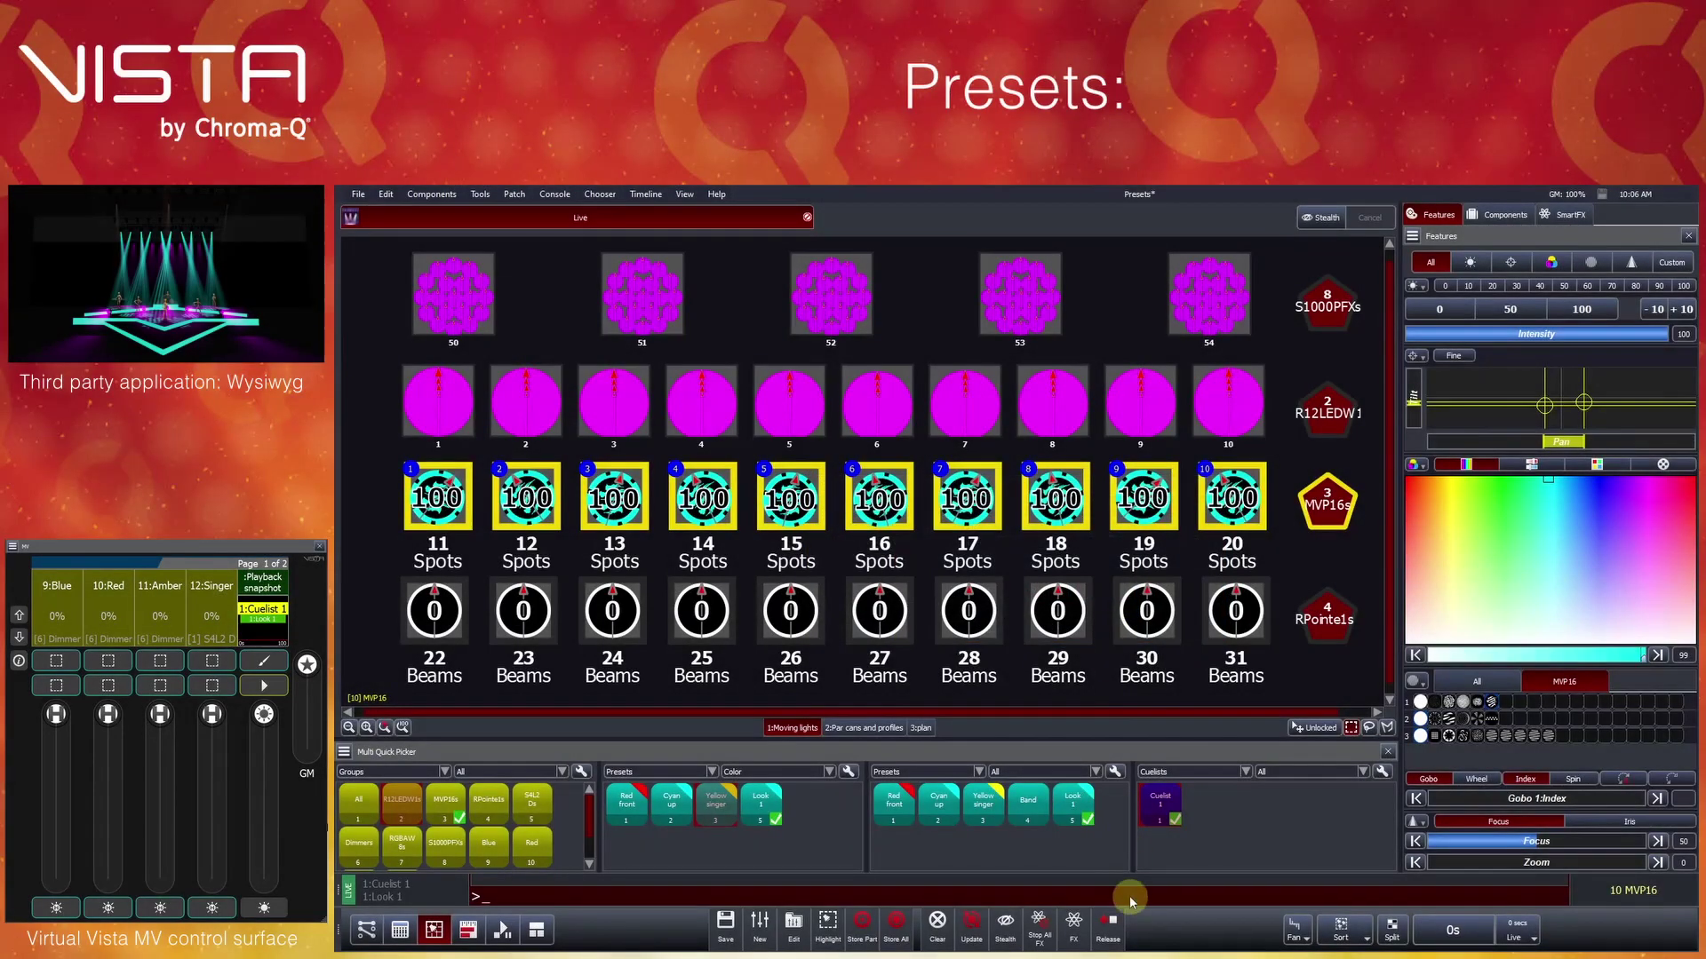
Release Cuelist 1, clear the live look, and apply the Red front colour preset to the selected MVP16 spots
{"action": "left_click", "coordinate": [1111, 933]}
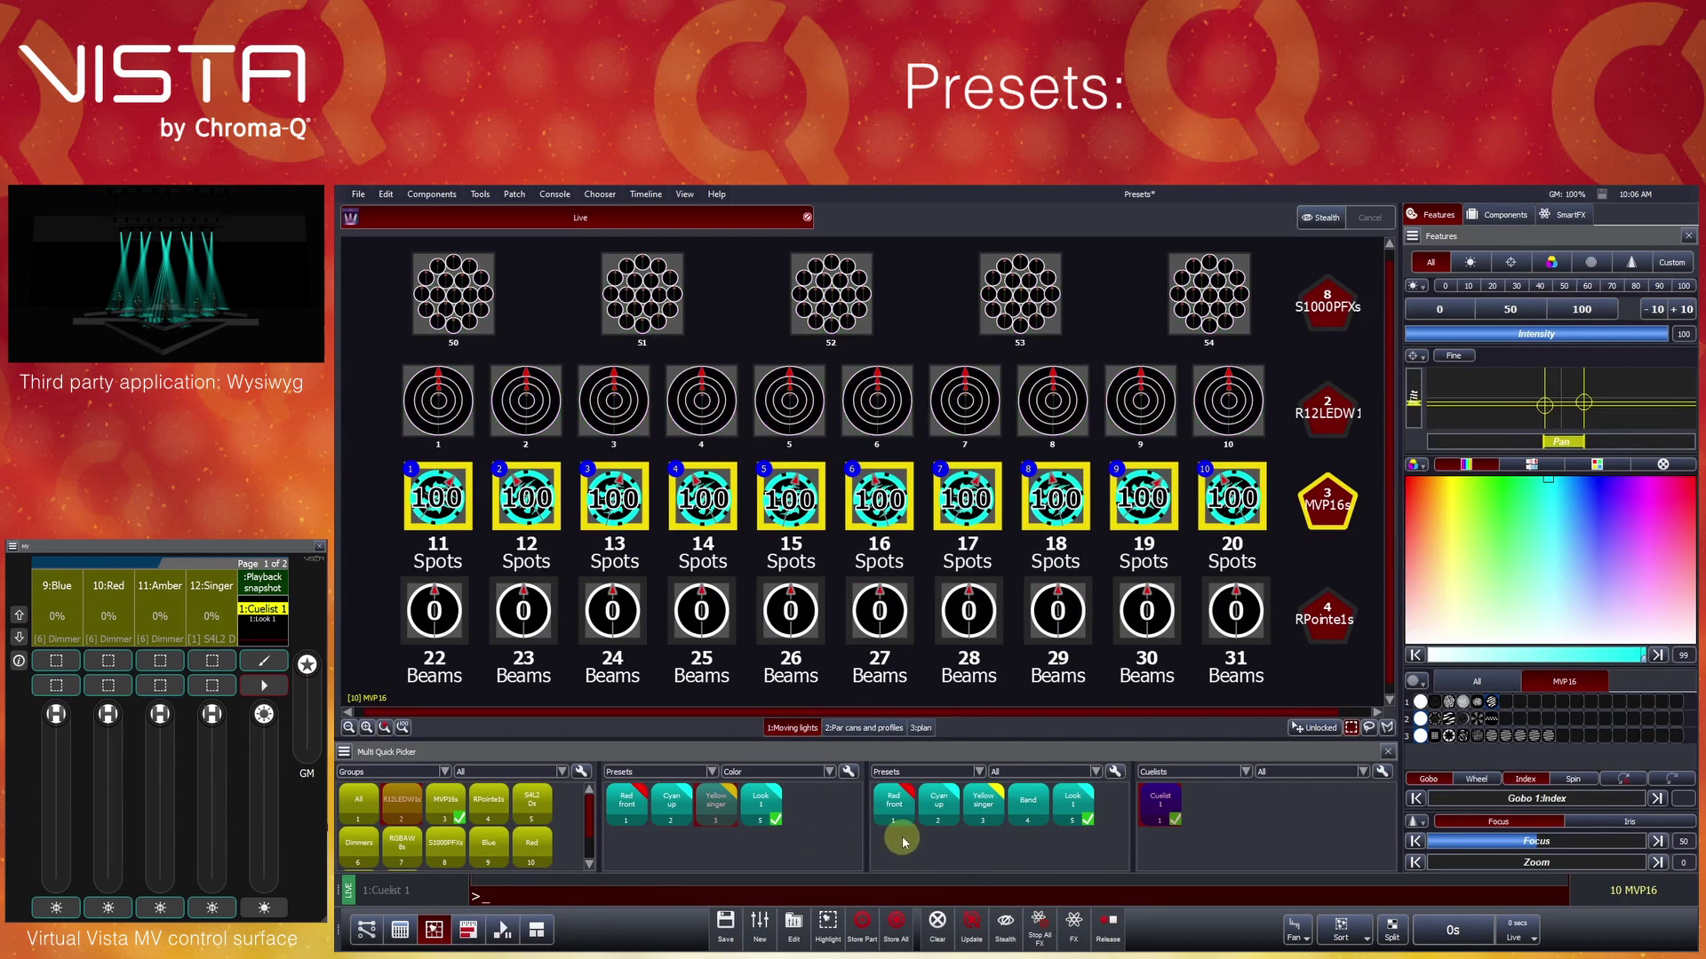
{"action": "left_click", "coordinate": [937, 924]}
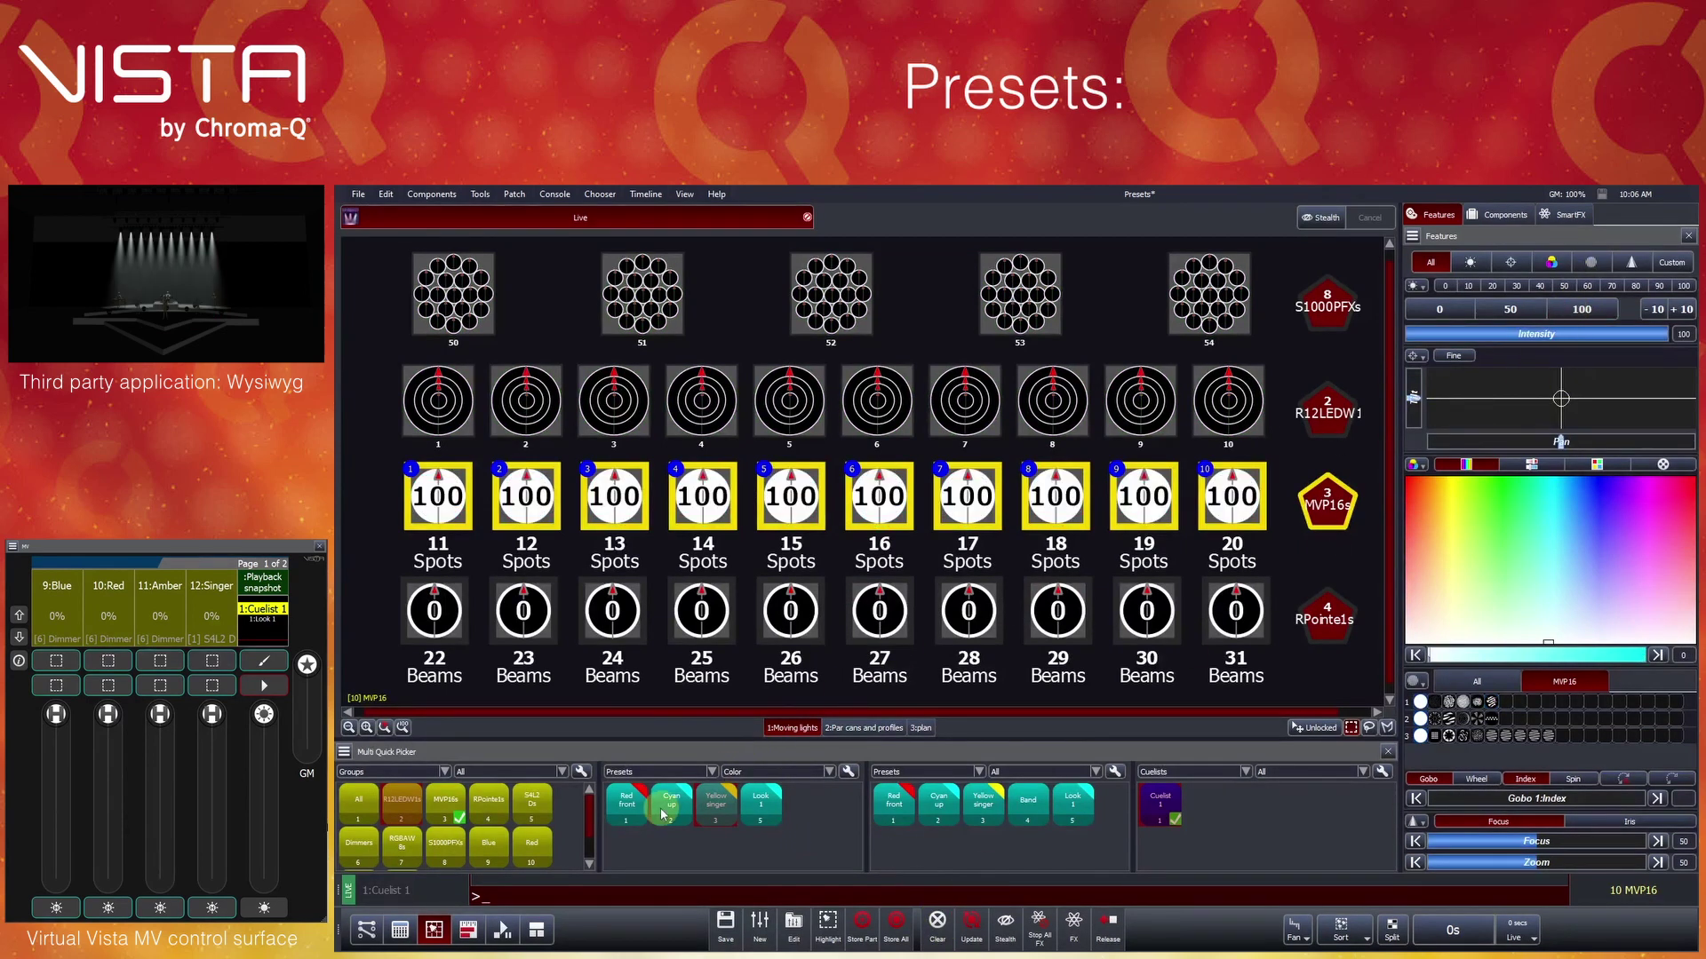
{"action": "left_click", "coordinate": [626, 801]}
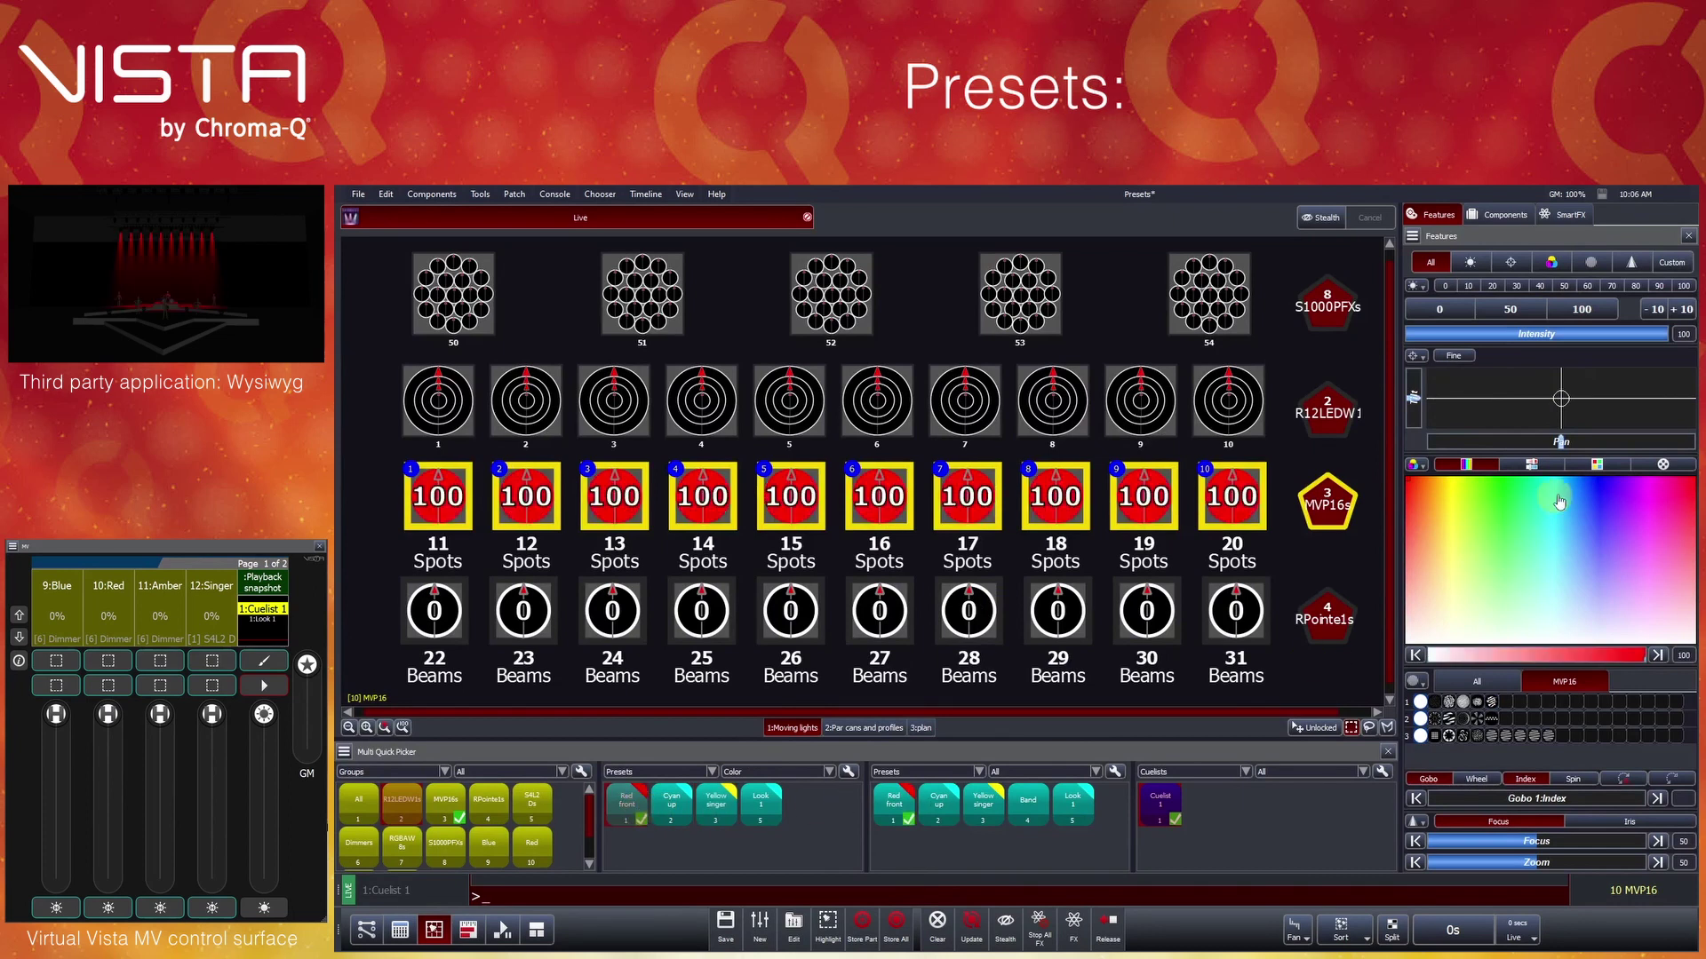
Make the selected spots blue, adjust their tilt slightly, and set intensity to 50 and zoom to 0
{"action": "left_click", "coordinate": [1599, 489]}
{"action": "left_click_drag", "start_coordinate": [1413, 398], "coordinate": [1418, 402]}
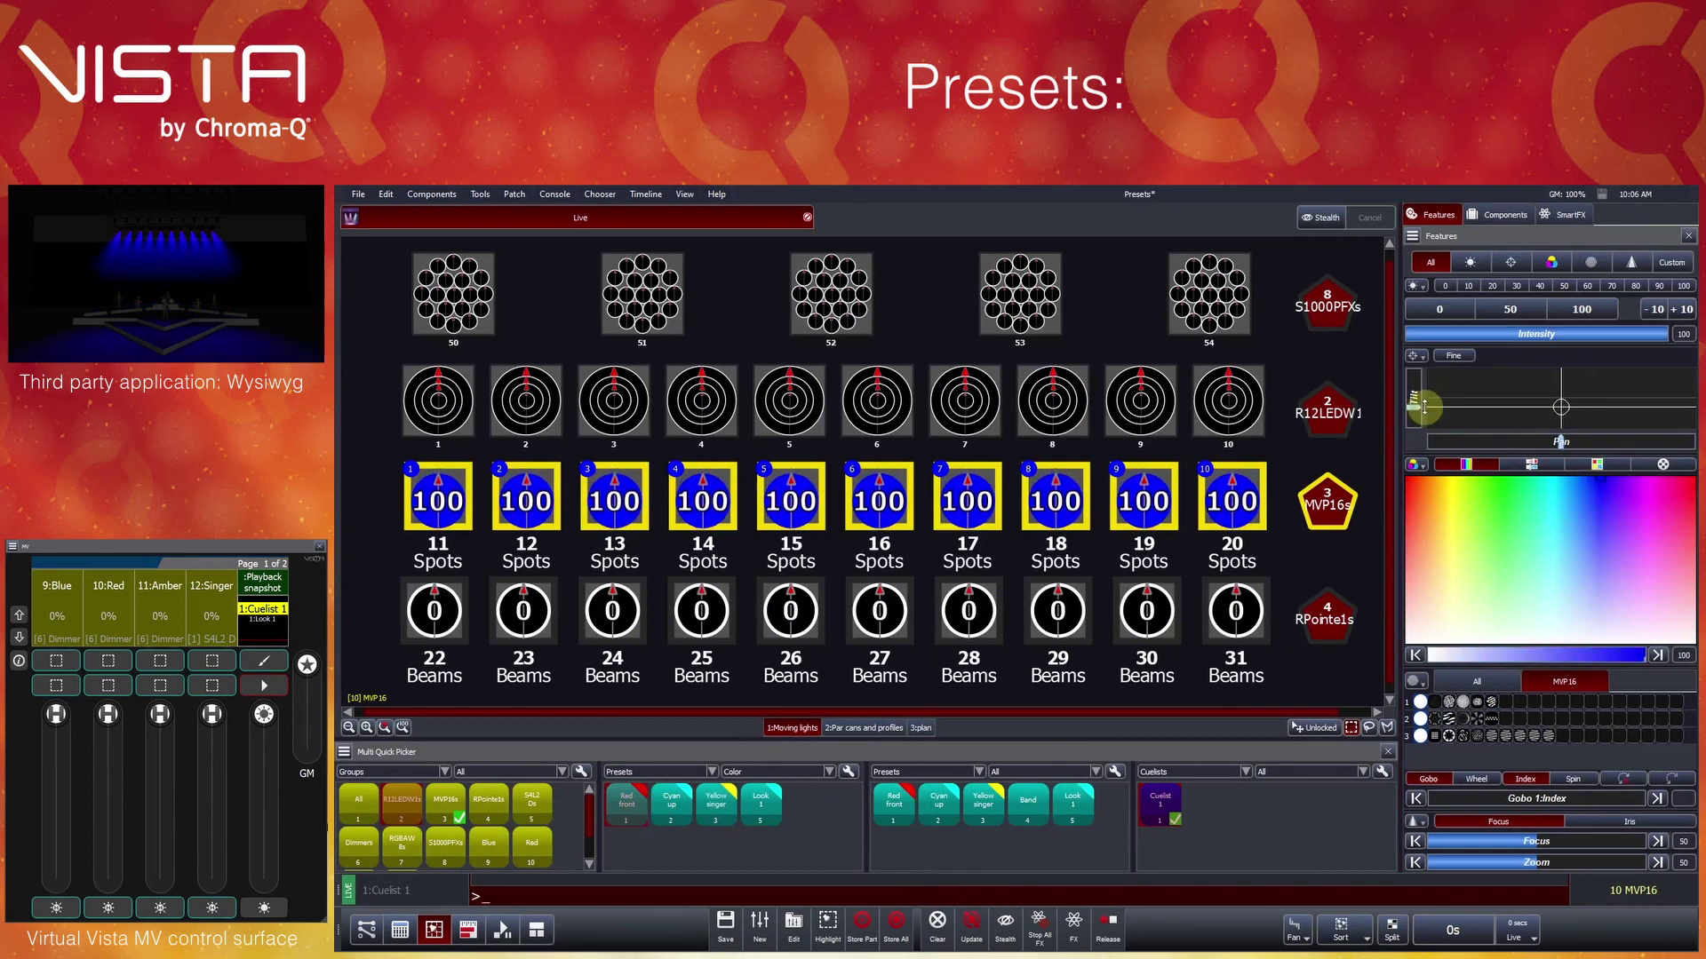
{"action": "left_click", "coordinate": [1510, 309]}
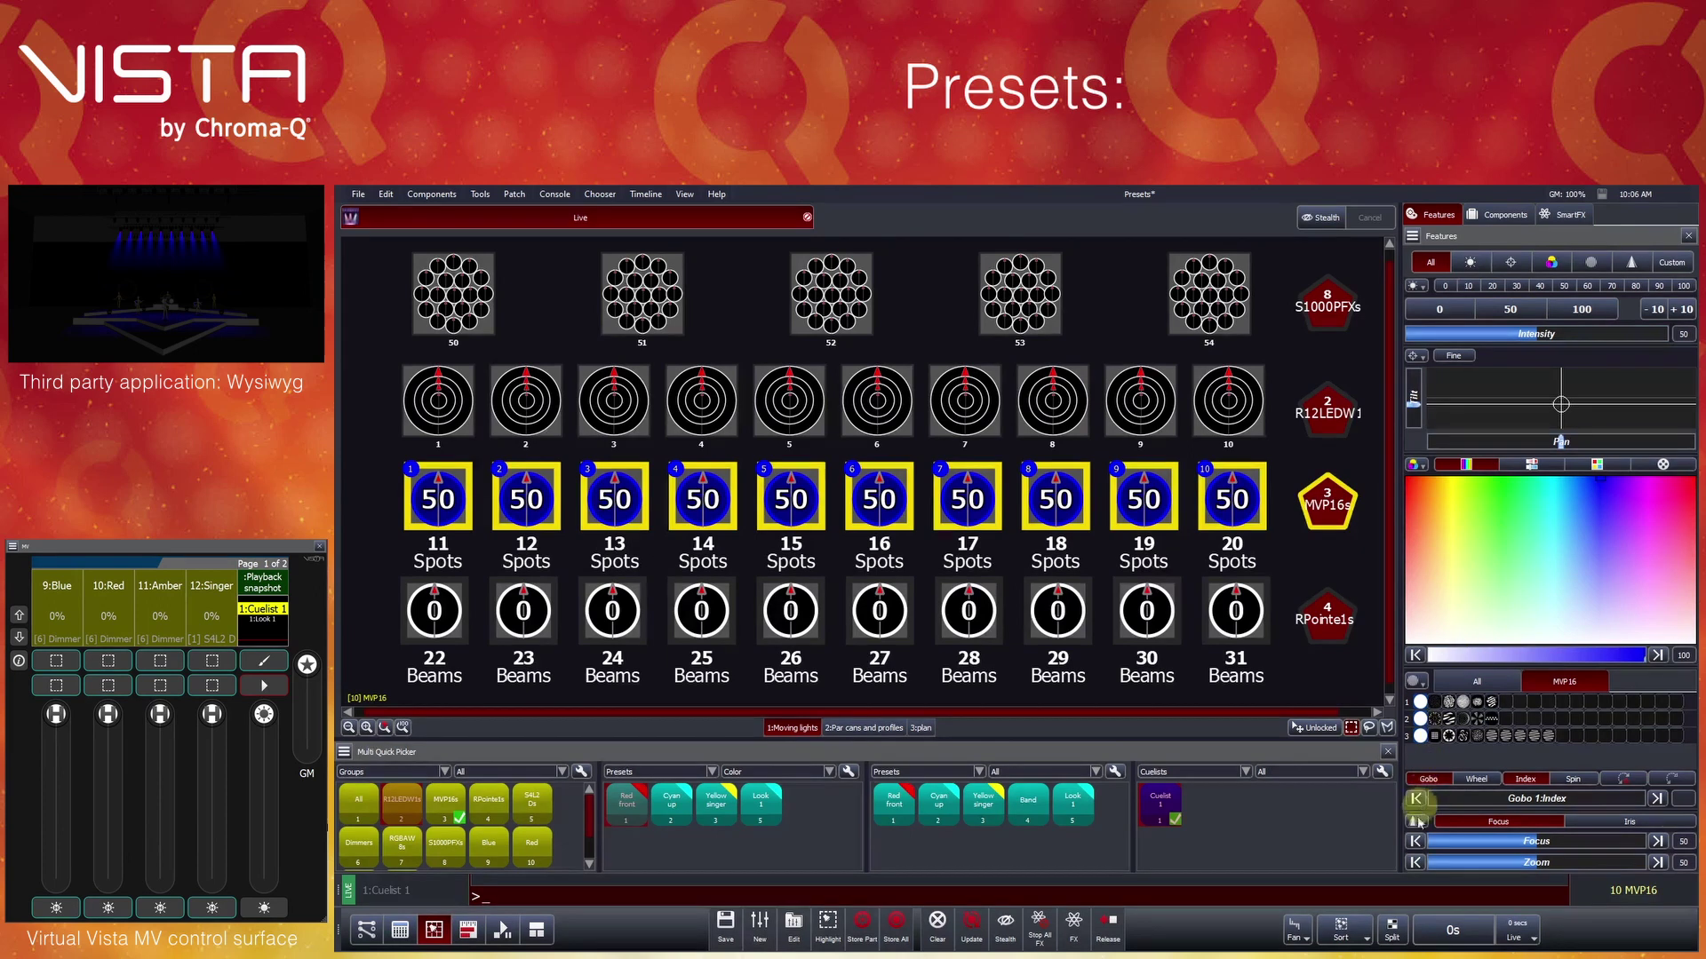
{"action": "left_click", "coordinate": [1414, 862]}
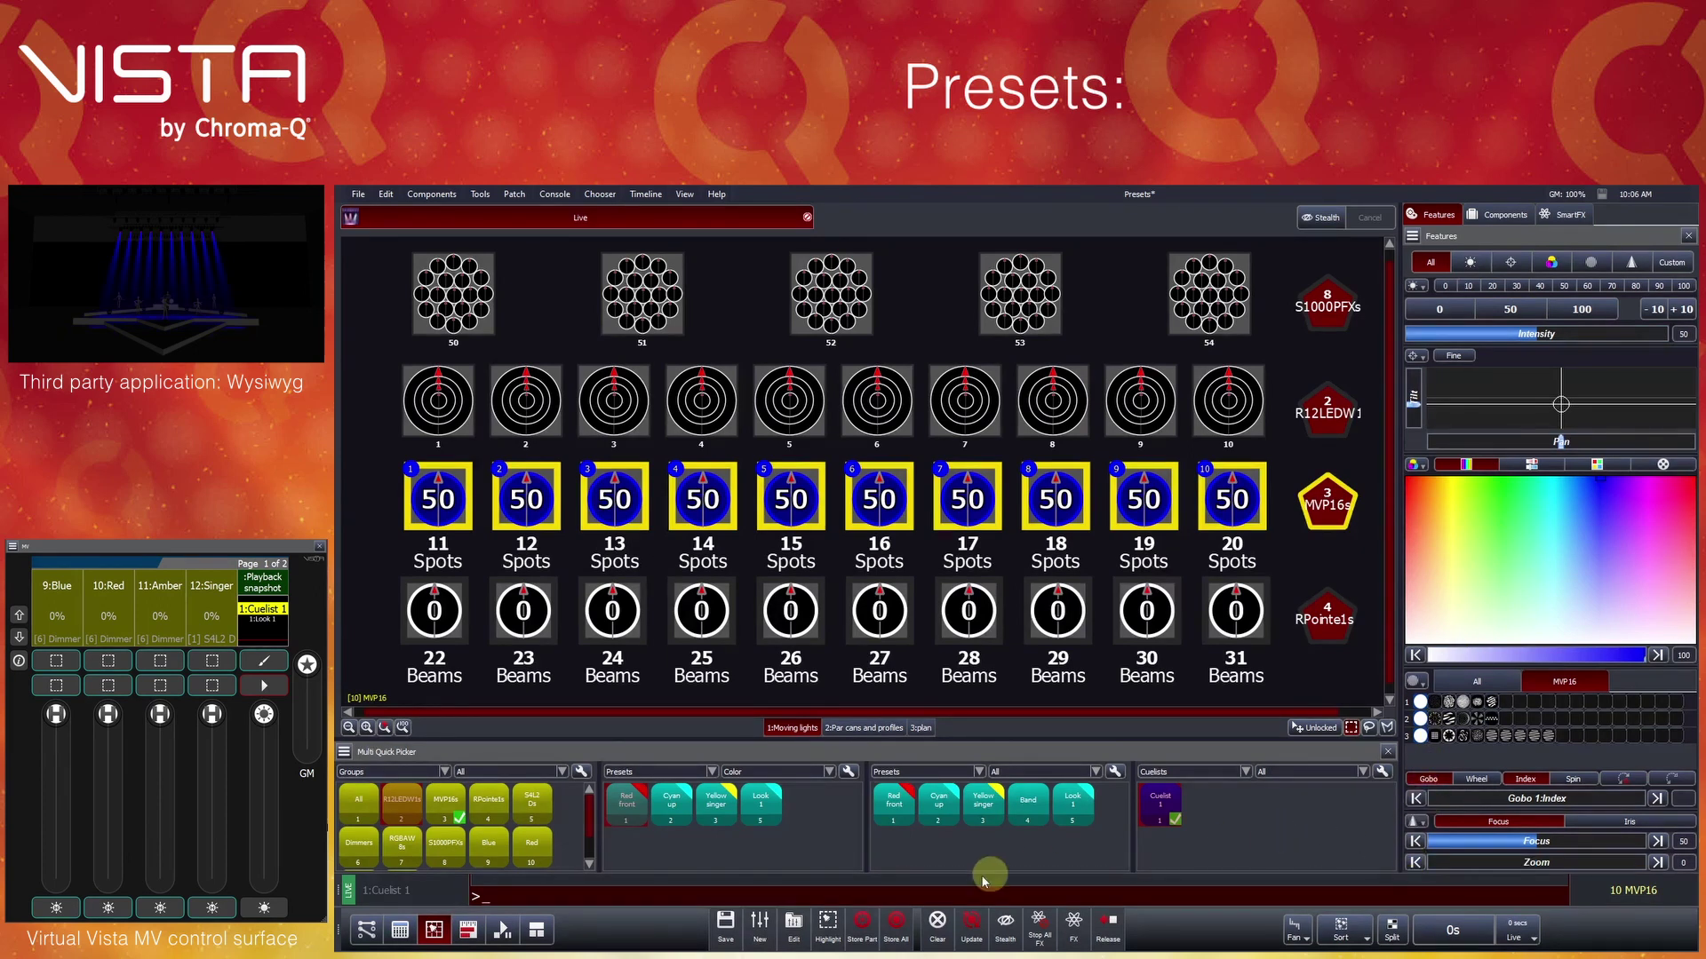
Turn on Highlight for the selected spots and step back and forth through them one fixture at a time
{"action": "left_click", "coordinate": [828, 931]}
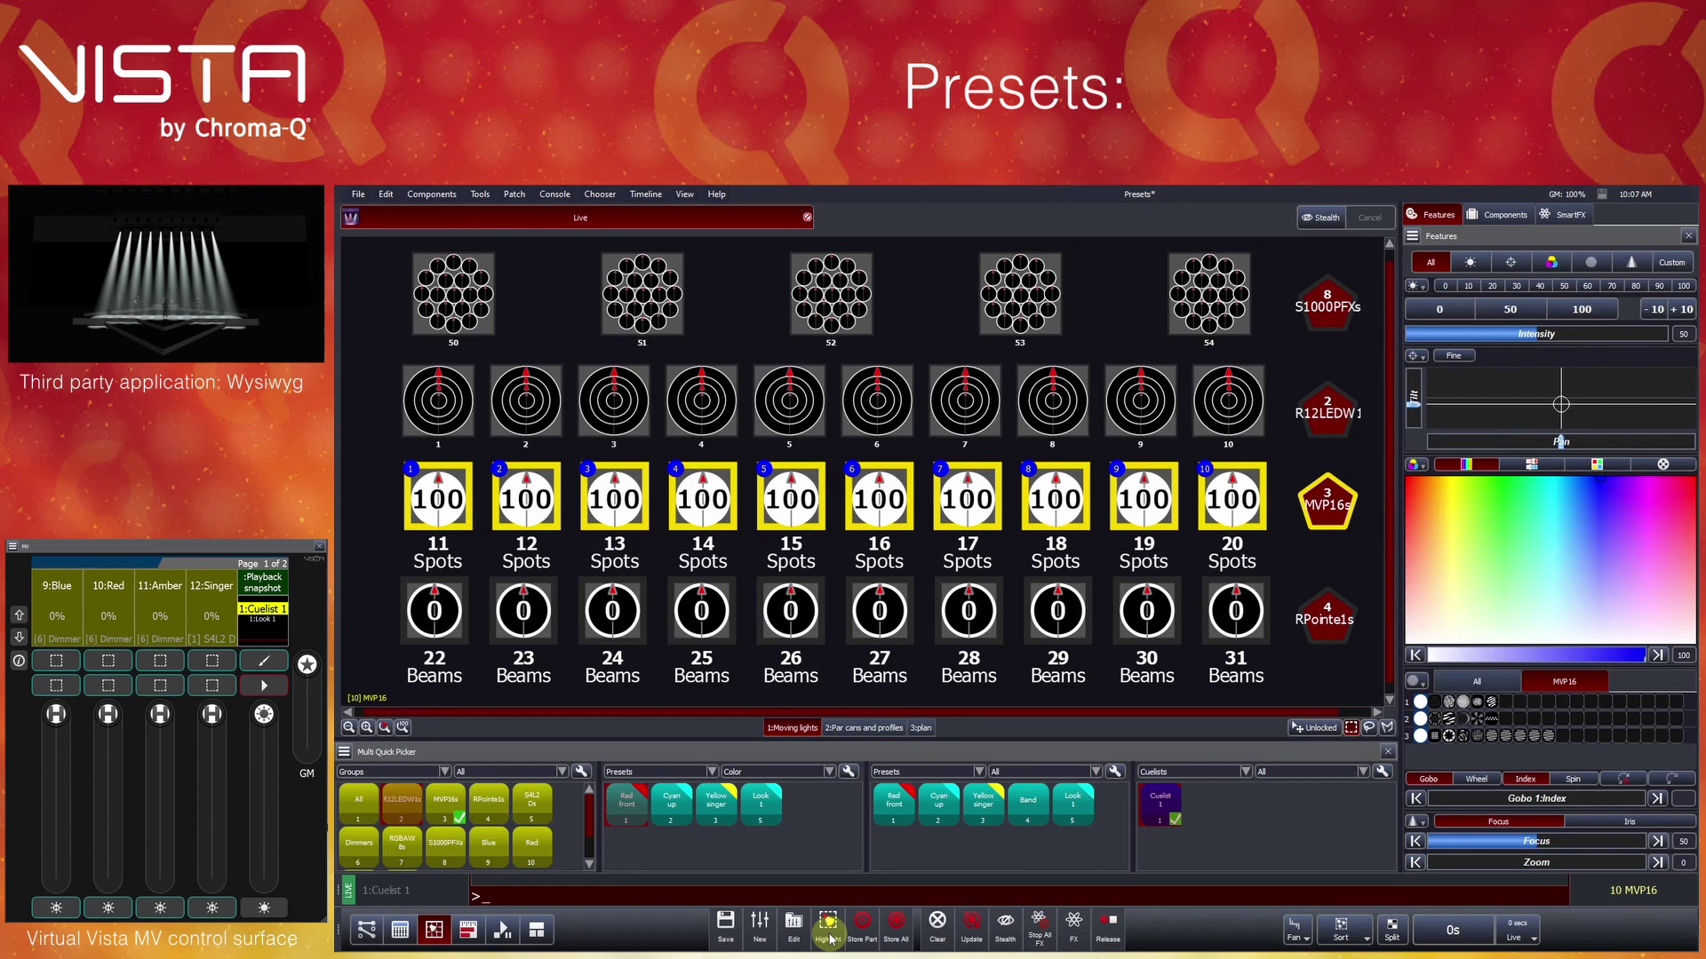
{"action": "left_click", "coordinate": [827, 928]}
{"action": "key", "text": "Right"}
{"action": "key", "text": "Right"}
{"action": "key", "text": "Right"}
{"action": "key", "text": "Right"}
{"action": "key", "text": "Right"}
{"action": "key", "text": "Right"}
{"action": "key", "text": "Right"}
{"action": "key", "text": "Left"}
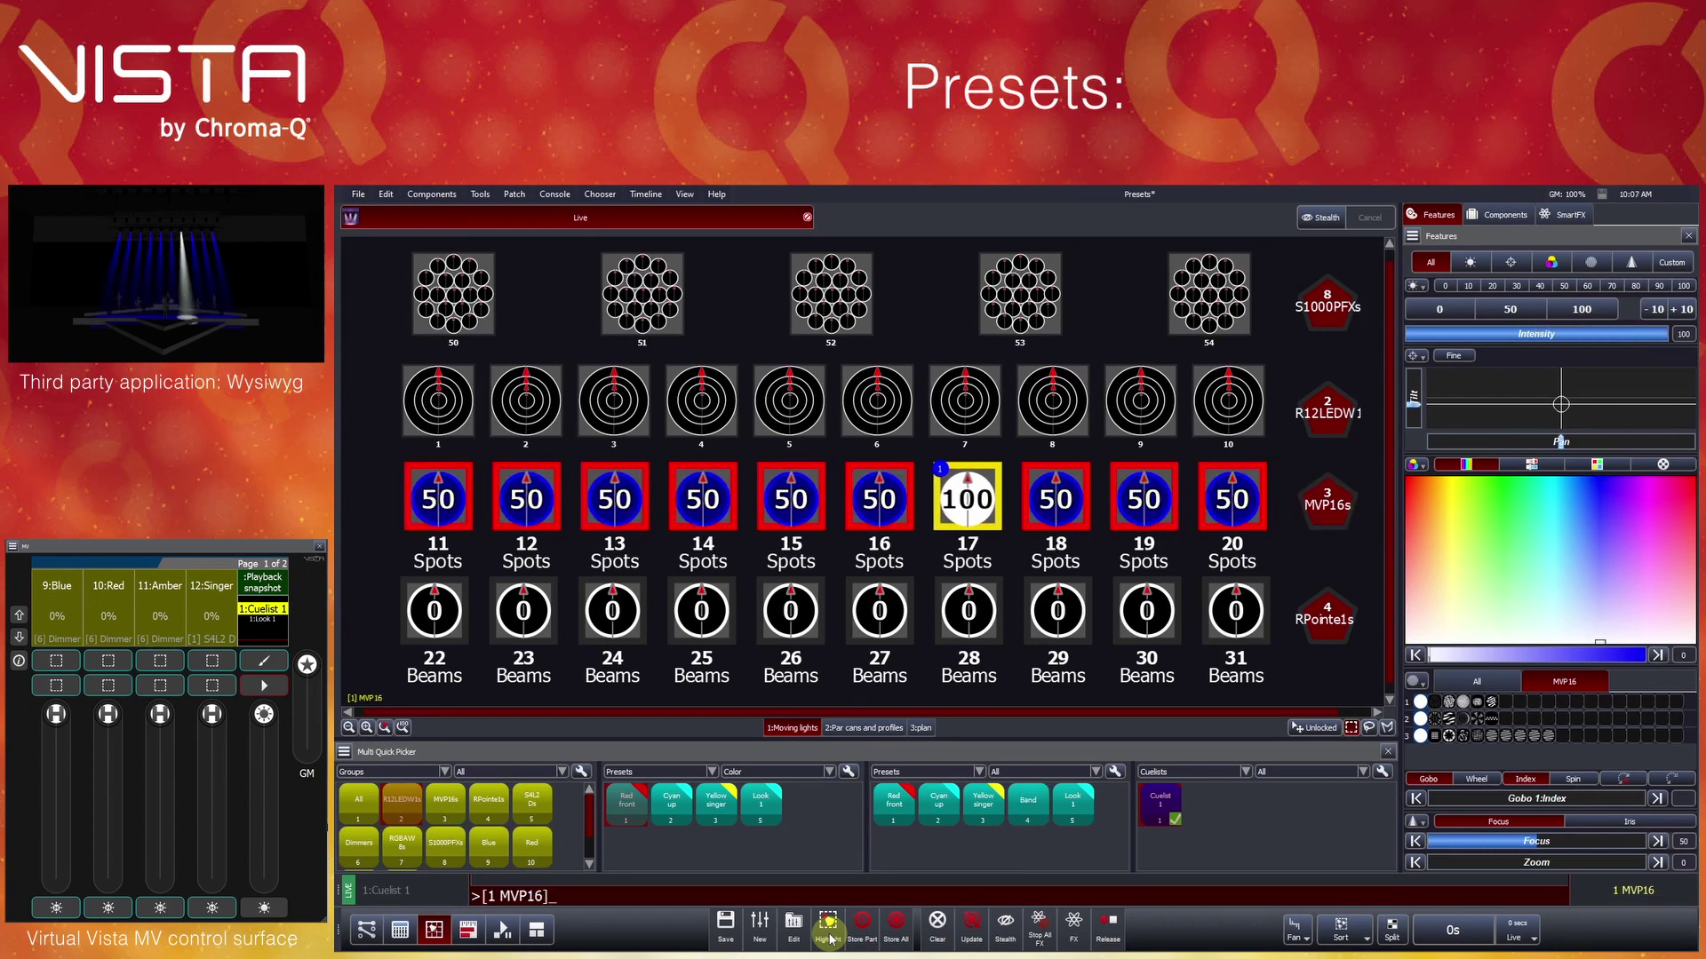
{"action": "key", "text": "Left"}
{"action": "key", "text": "Left"}
{"action": "key", "text": "Left"}
{"action": "key", "text": "Left"}
{"action": "key", "text": "Left"}
{"action": "key", "text": "Right"}
{"action": "key", "text": "Right"}
{"action": "key", "text": "Right"}
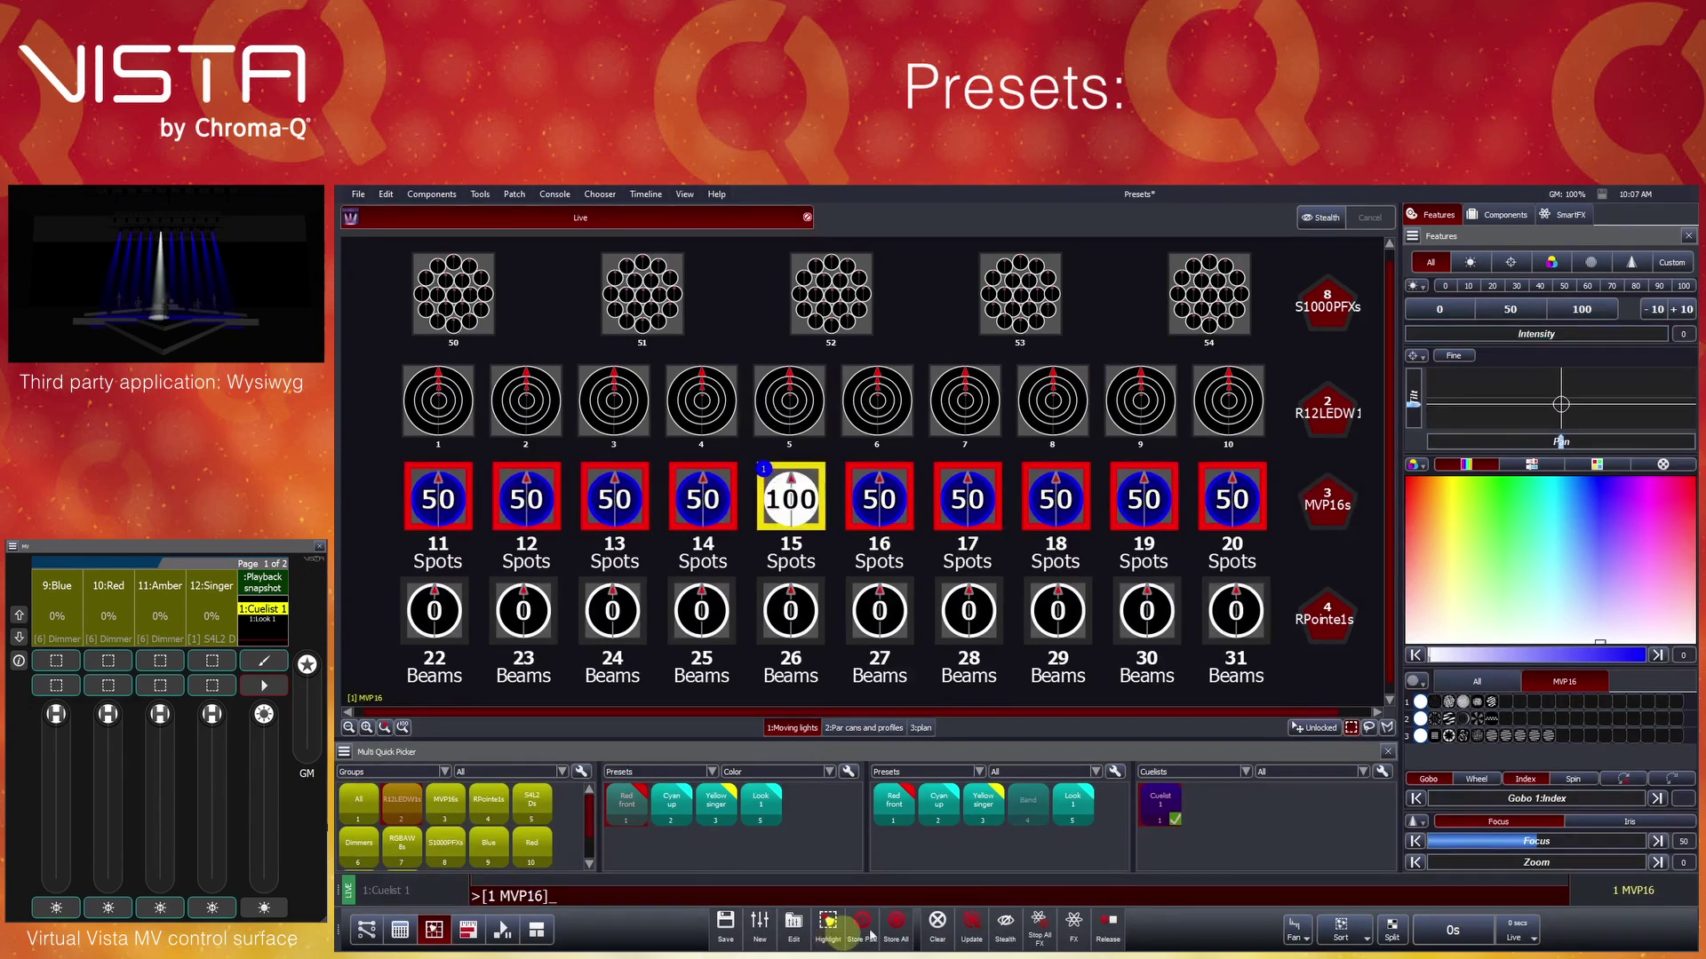
{"action": "key", "text": "Right"}
{"action": "key", "text": "Right"}
{"action": "key", "text": "Left"}
{"action": "key", "text": "Left"}
{"action": "key", "text": "Left"}
{"action": "key", "text": "Right"}
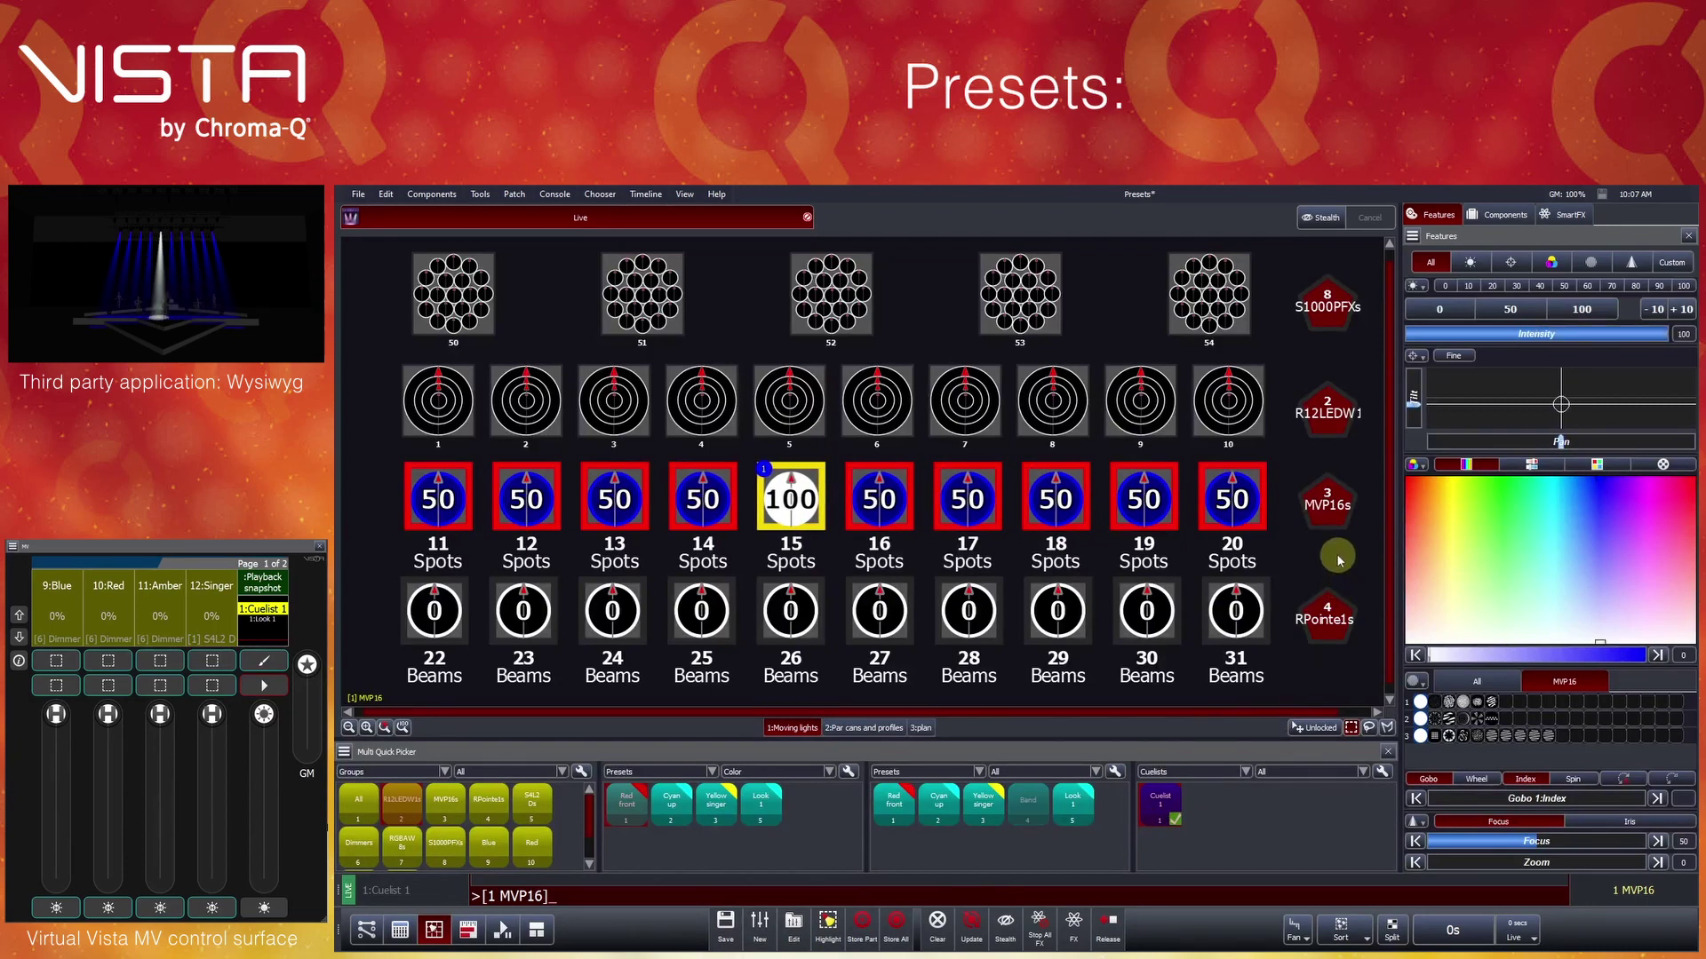
{"action": "key", "text": "Right"}
{"action": "key", "text": "Right"}
{"action": "key", "text": "Right"}
{"action": "key", "text": "Right"}
{"action": "key", "text": "Right"}
{"action": "key", "text": "Right"}
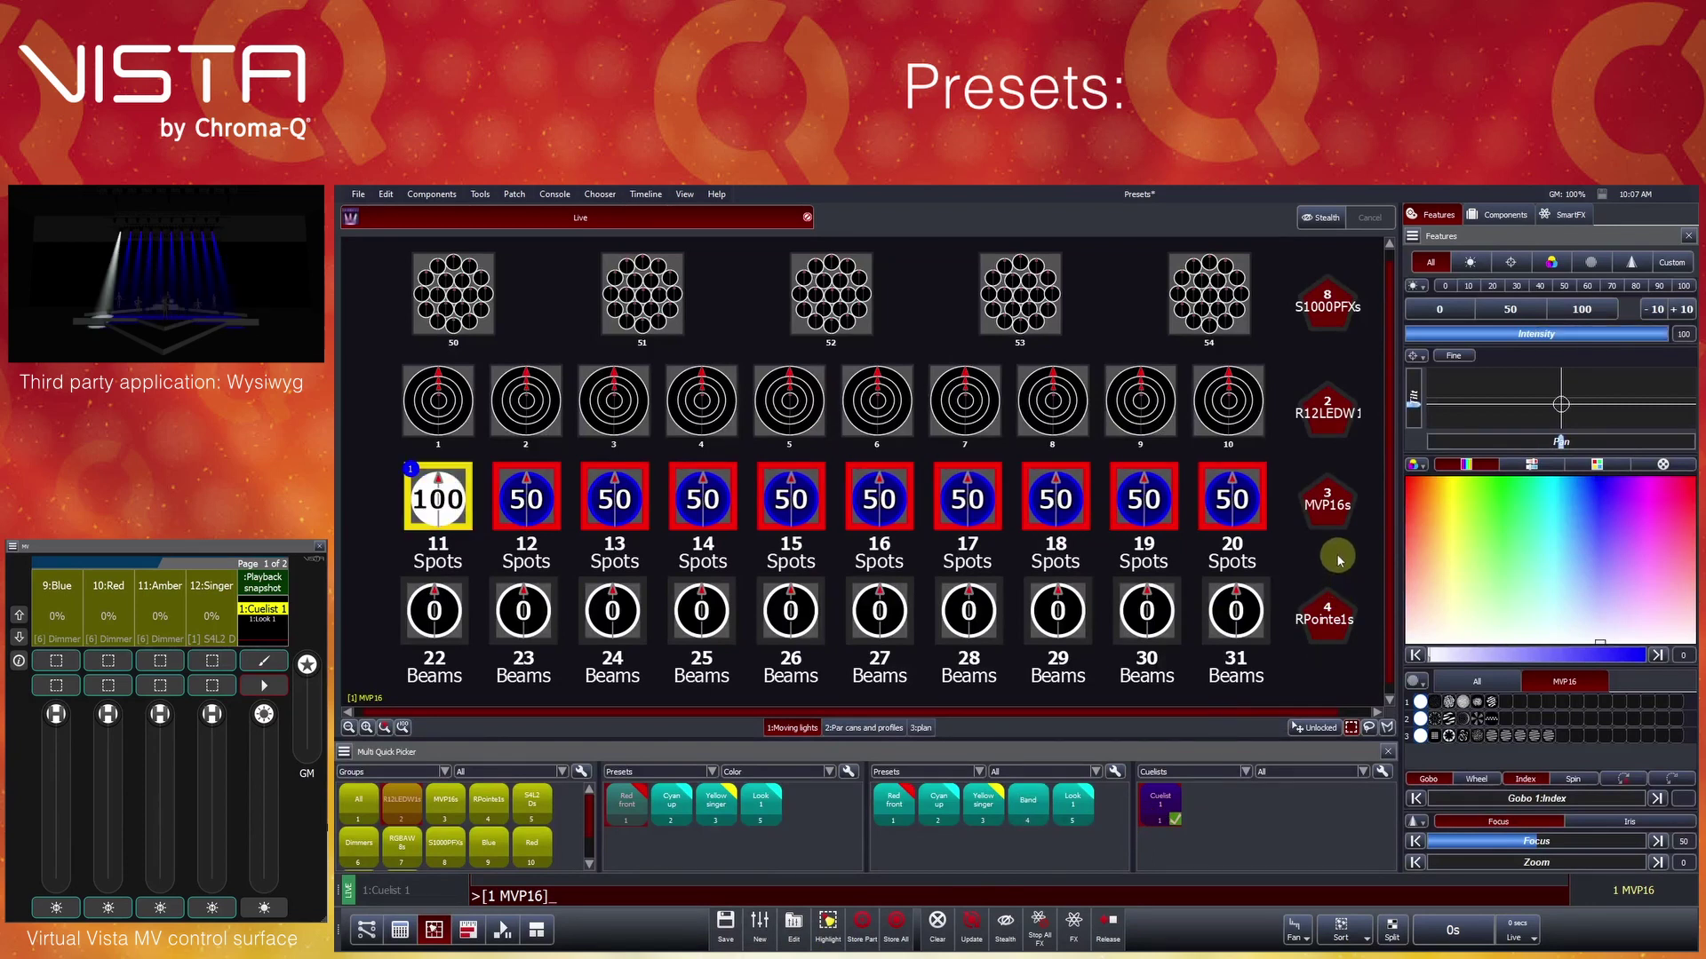
{"action": "key", "text": "Right"}
{"action": "key", "text": "Right"}
{"action": "key", "text": "Right"}
{"action": "key", "text": "Right"}
{"action": "key", "text": "Right"}
{"action": "key", "text": "Left"}
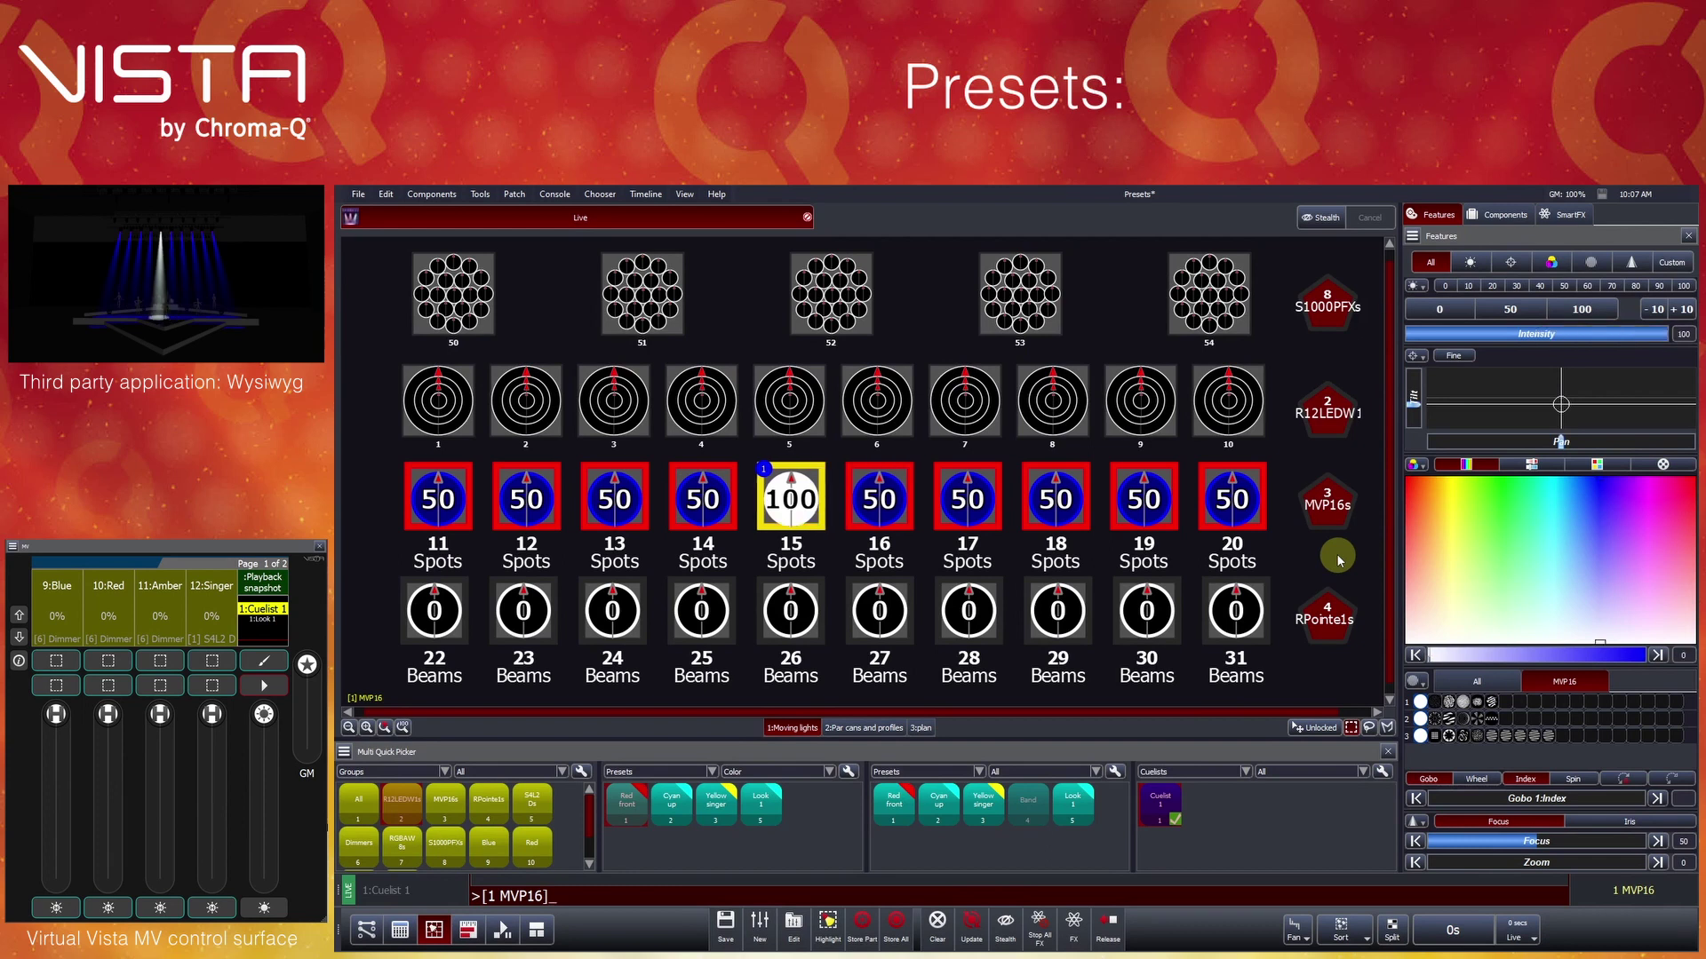
{"action": "key", "text": "Left"}
{"action": "key", "text": "Left"}
{"action": "key", "text": "Right"}
{"action": "key", "text": "Right"}
{"action": "key", "text": "Right"}
{"action": "key", "text": "Right"}
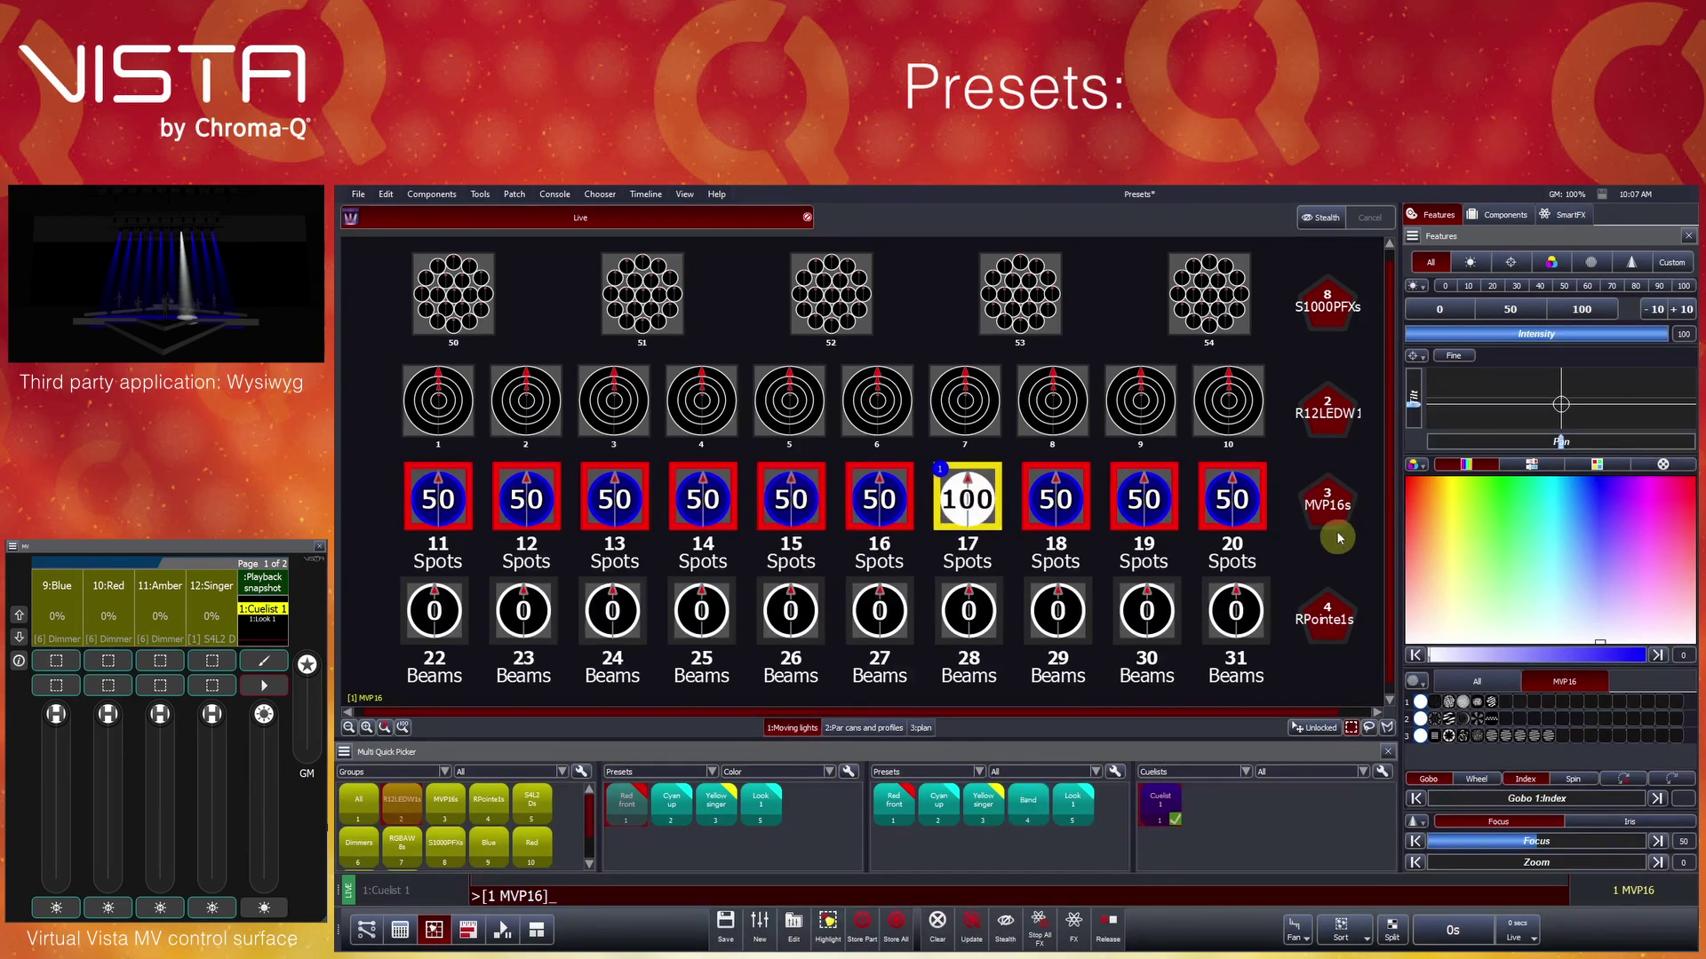
Reselect all MVP16 spots and examine the editing options available for the Highlight, Lowlight and Home presets
{"action": "left_click", "coordinate": [1336, 527]}
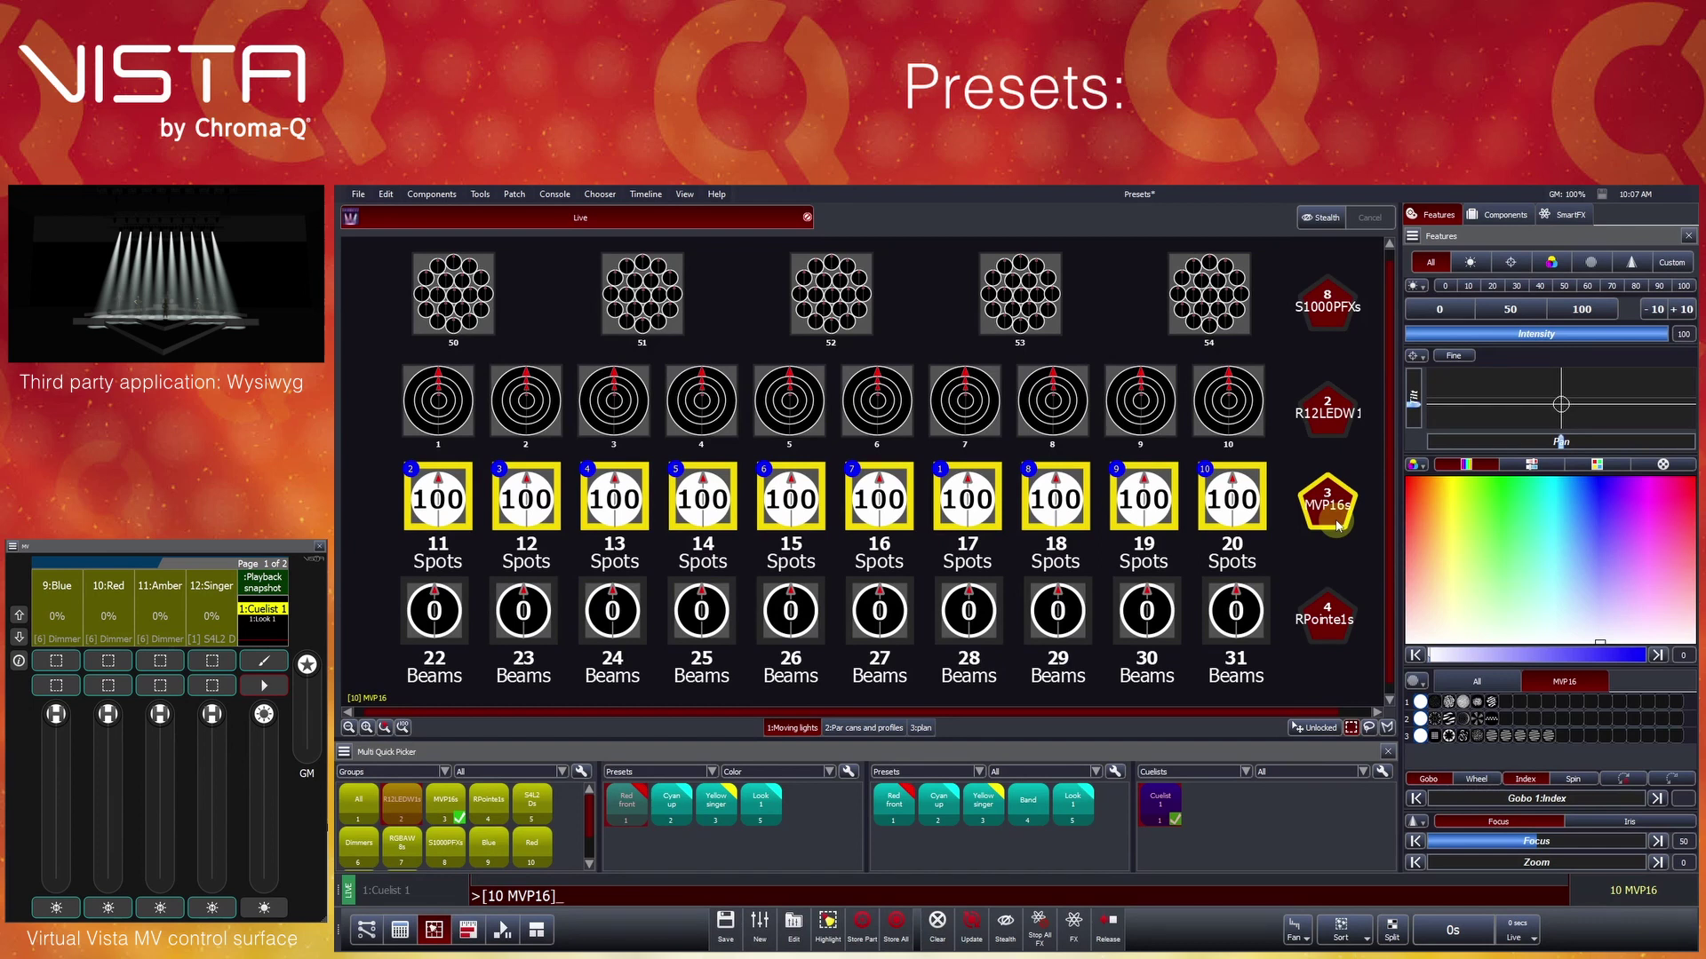
{"action": "right_click", "coordinate": [1007, 842]}
{"action": "mouse_move", "coordinate": [1078, 817]}
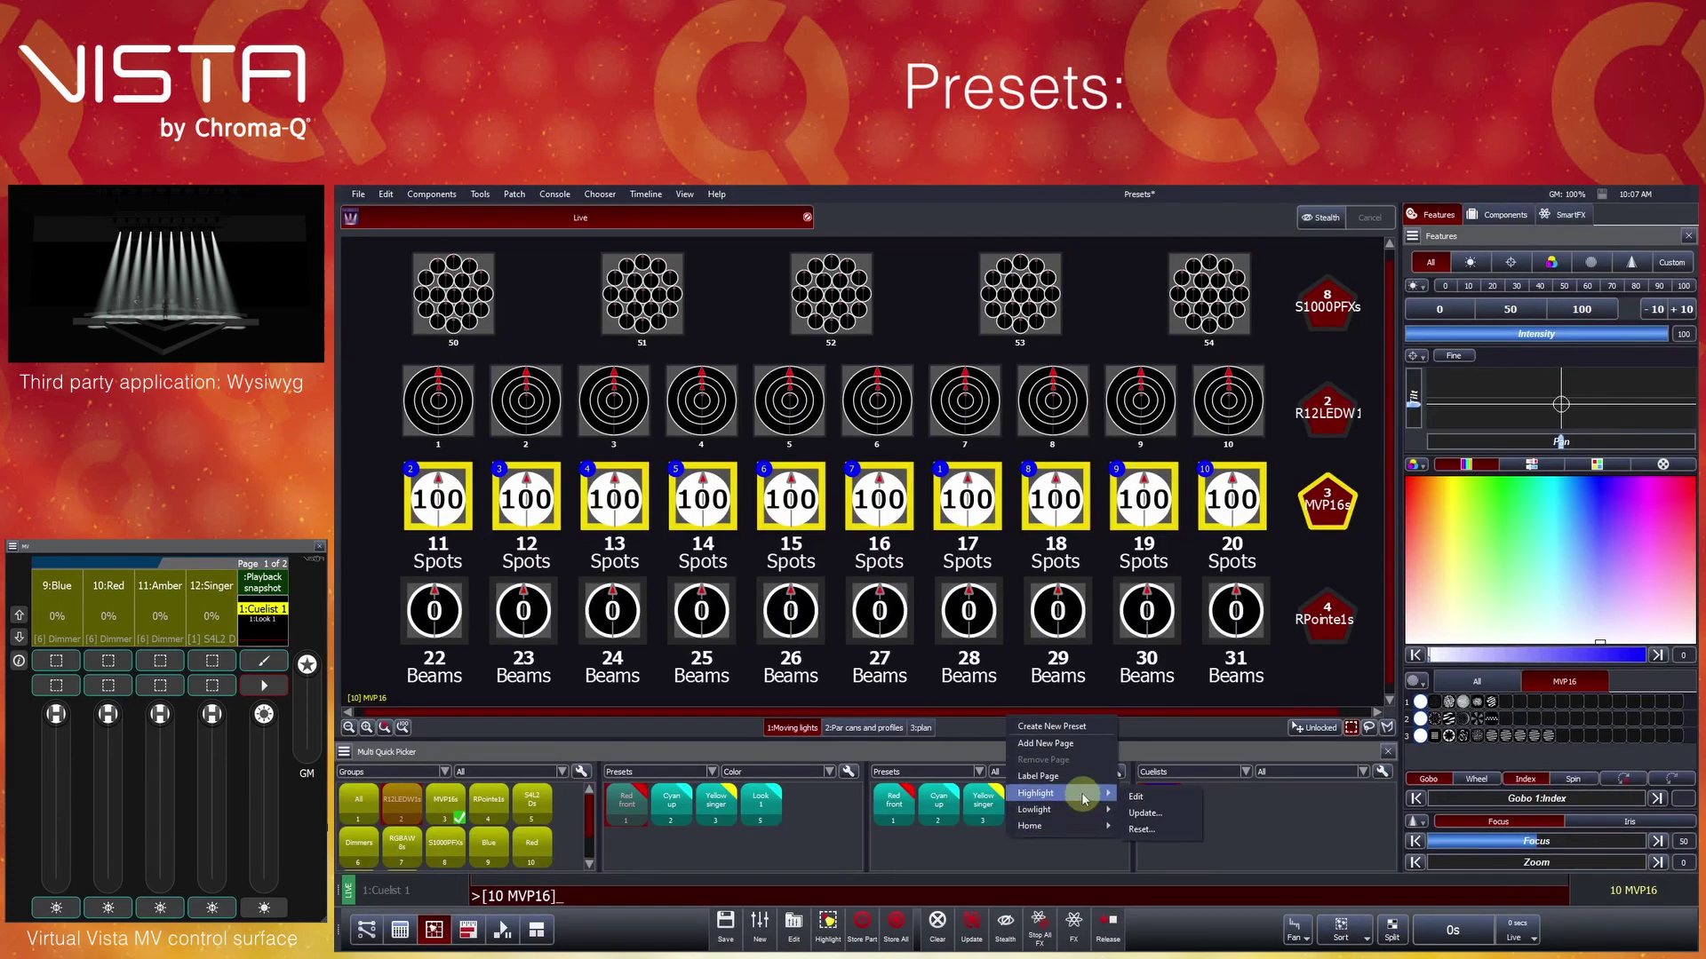
{"action": "left_click", "coordinate": [384, 195]}
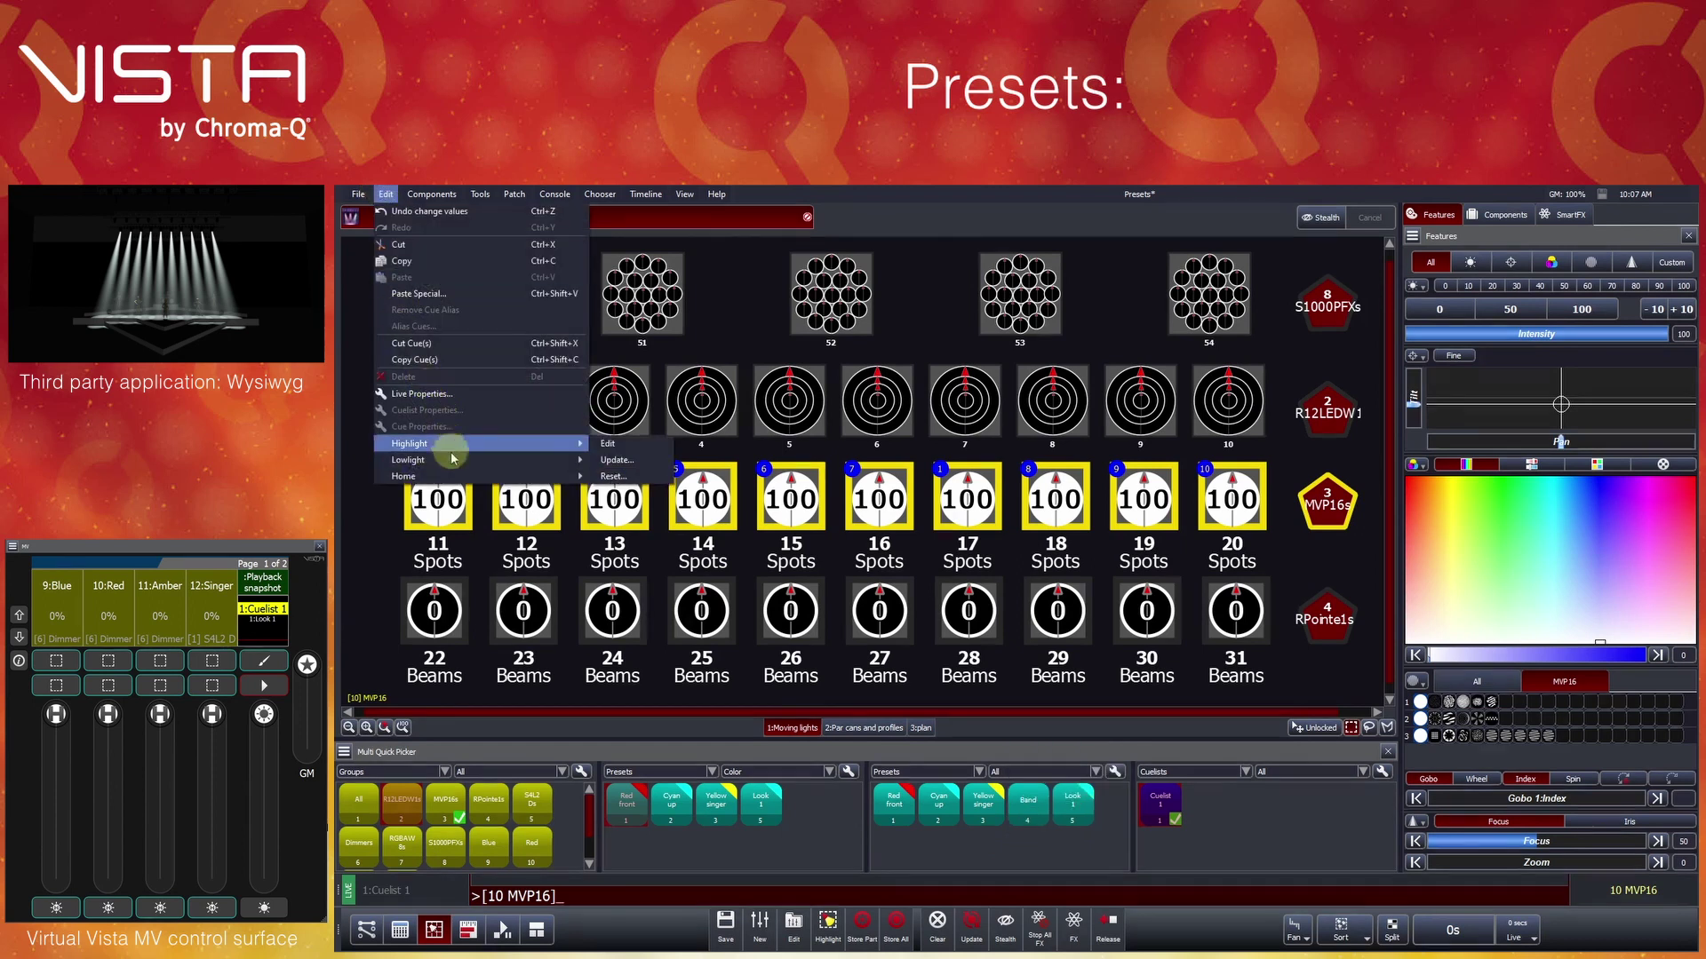
{"action": "mouse_move", "coordinate": [453, 461]}
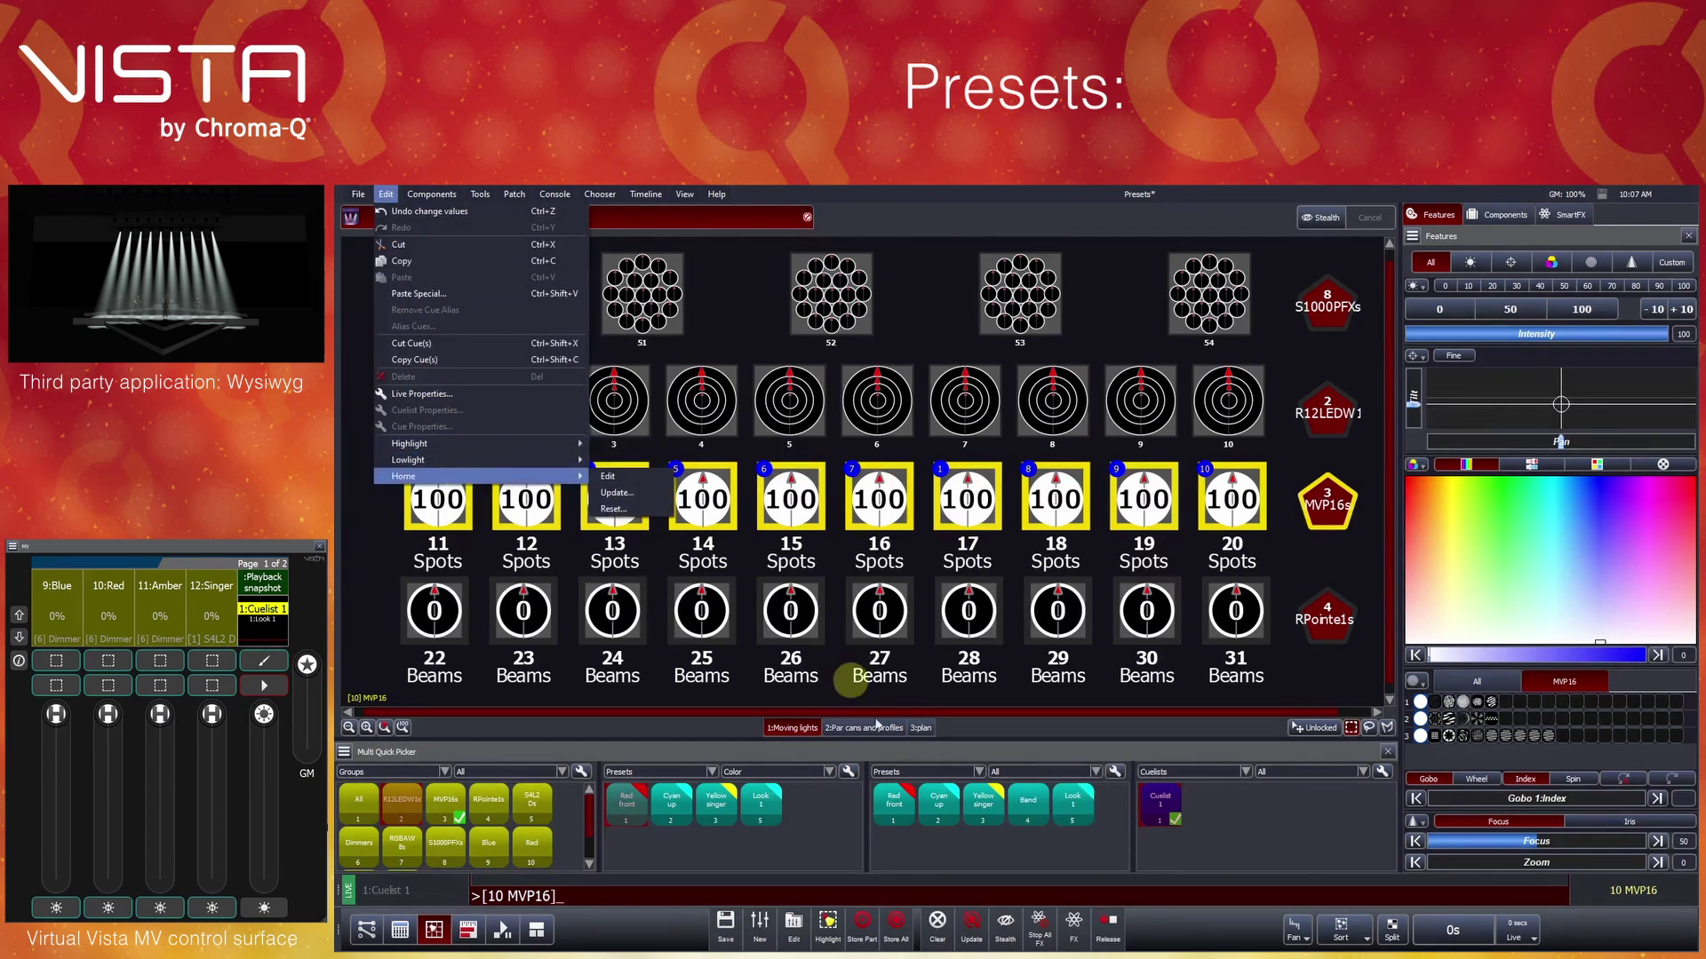
{"action": "left_click", "coordinate": [978, 851]}
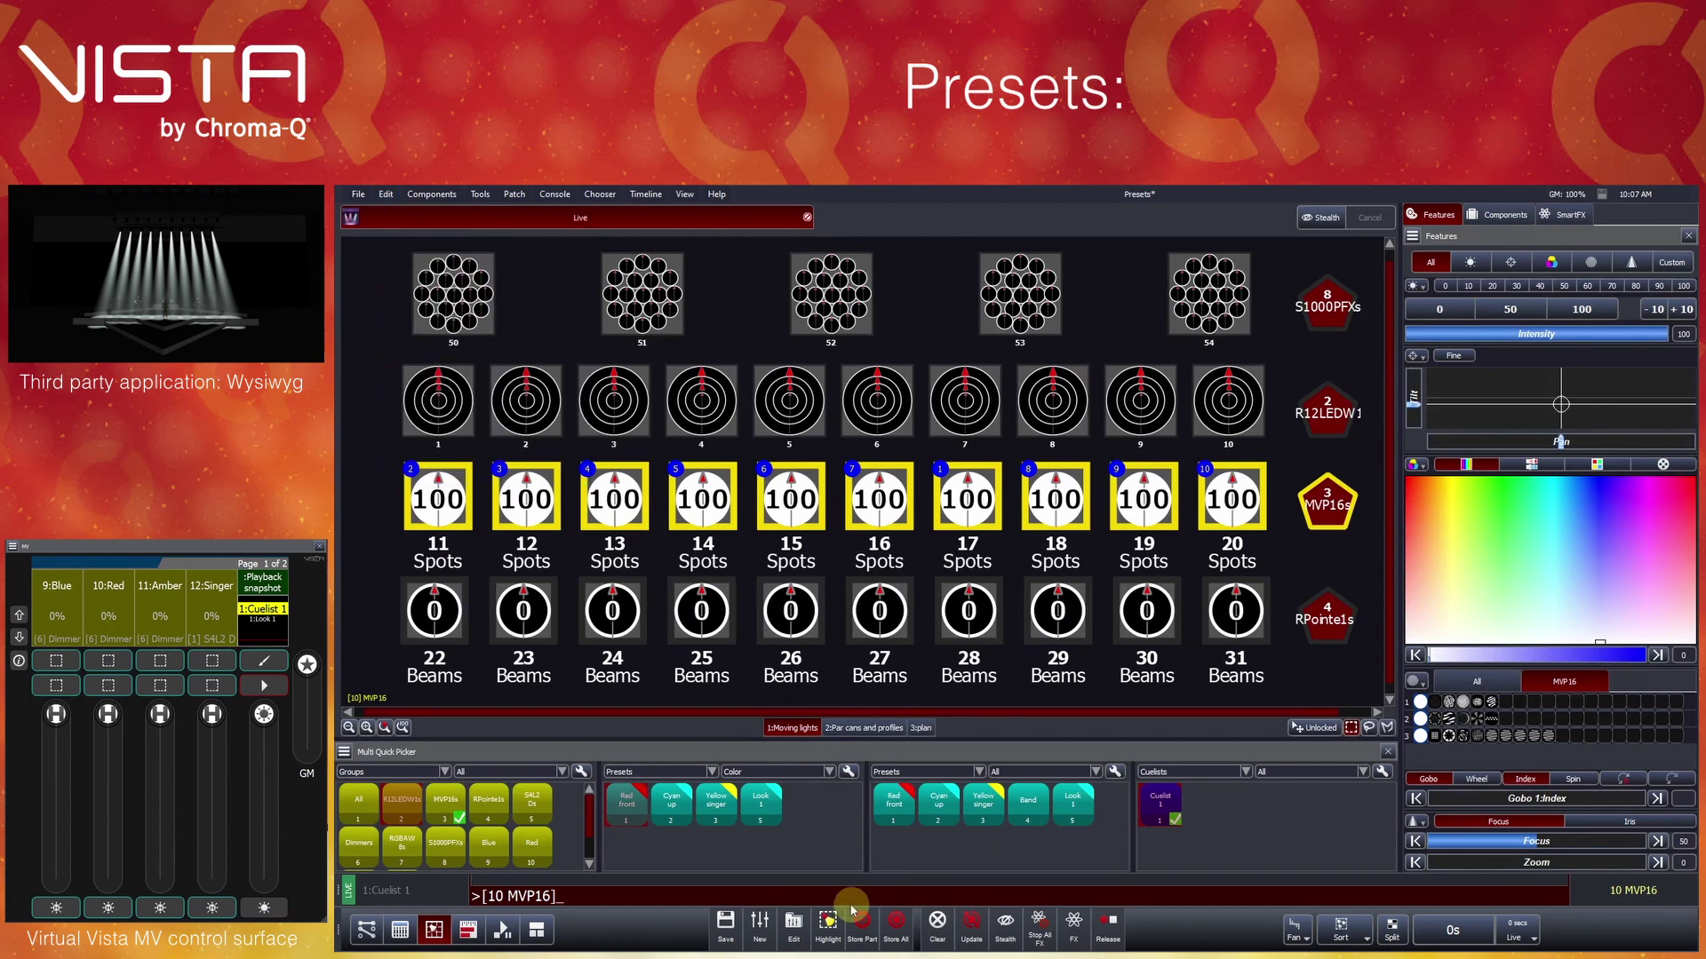
Turn off Highlight and update the Lowlight preset from the selected spots, excluding the position and beam features
{"action": "left_click", "coordinate": [827, 924]}
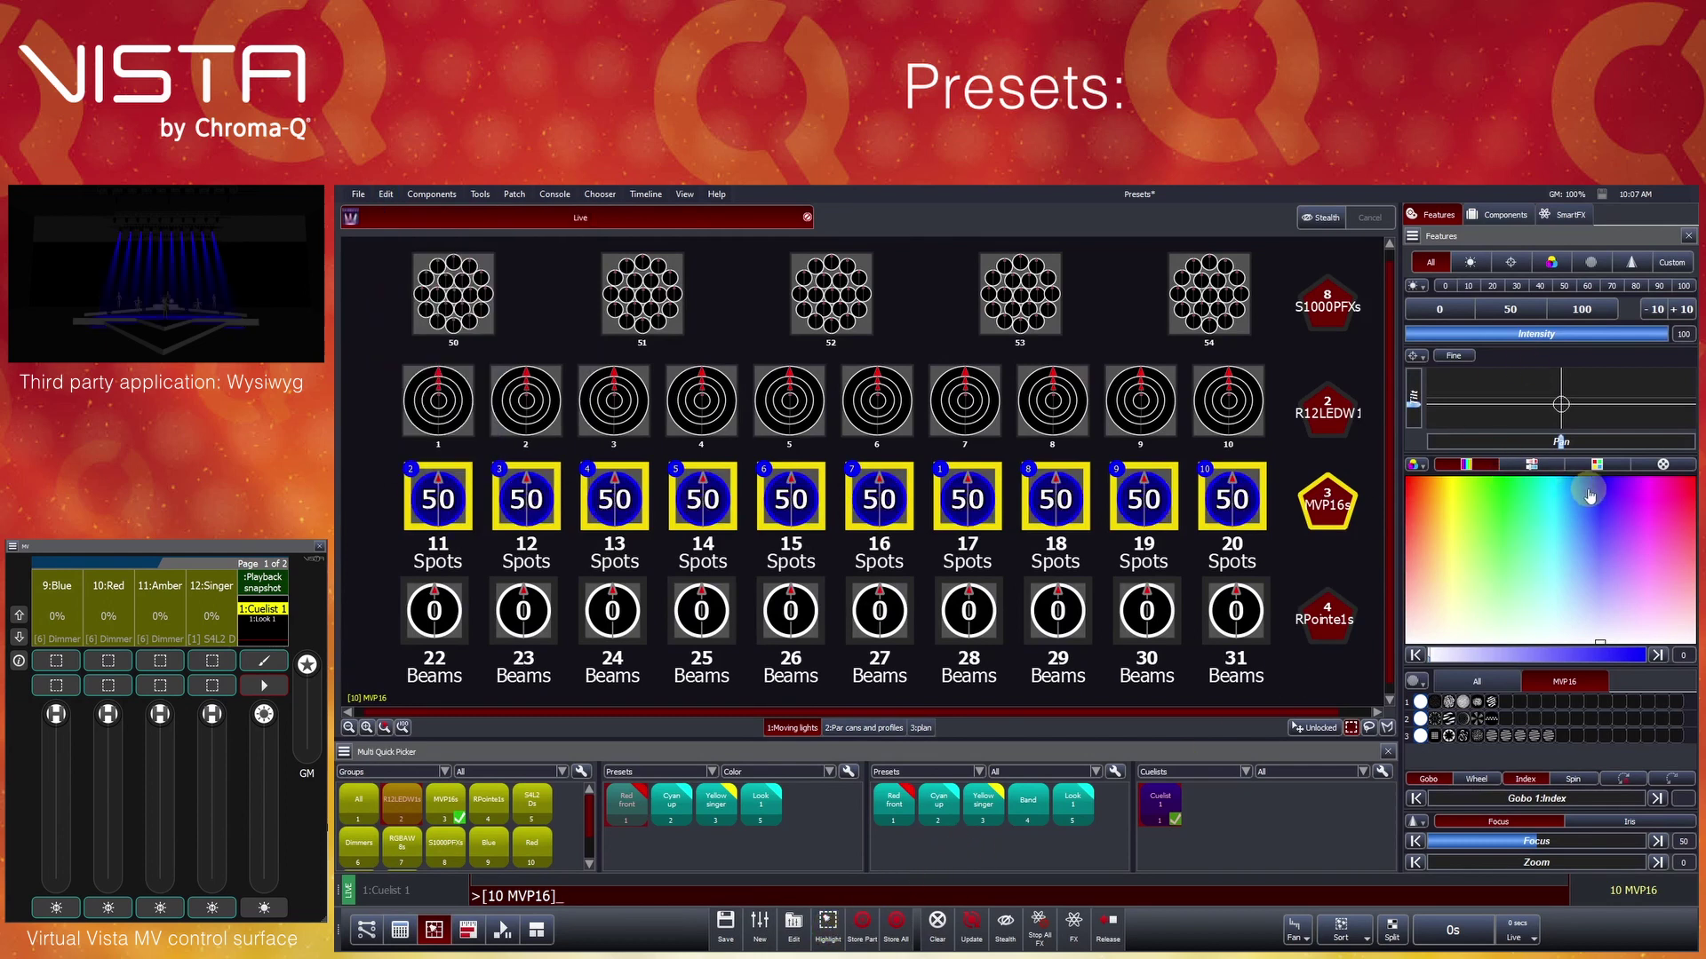
{"action": "left_click", "coordinate": [1022, 833]}
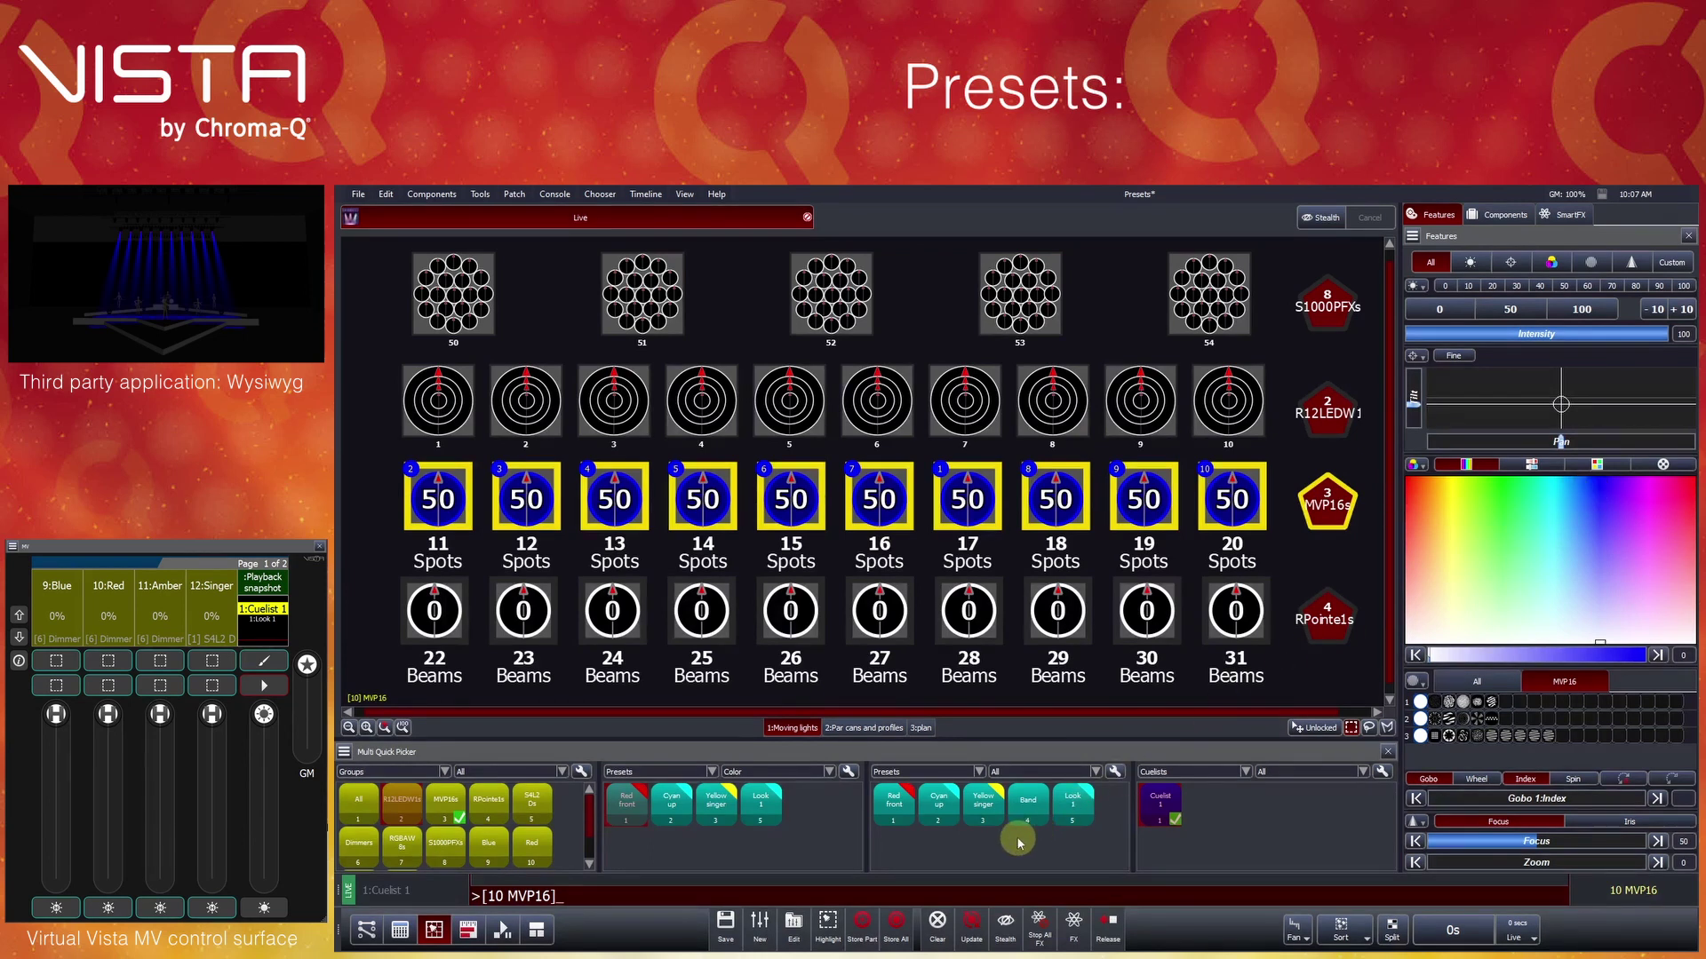
{"action": "right_click", "coordinate": [1019, 842]}
{"action": "mouse_move", "coordinate": [1040, 810]}
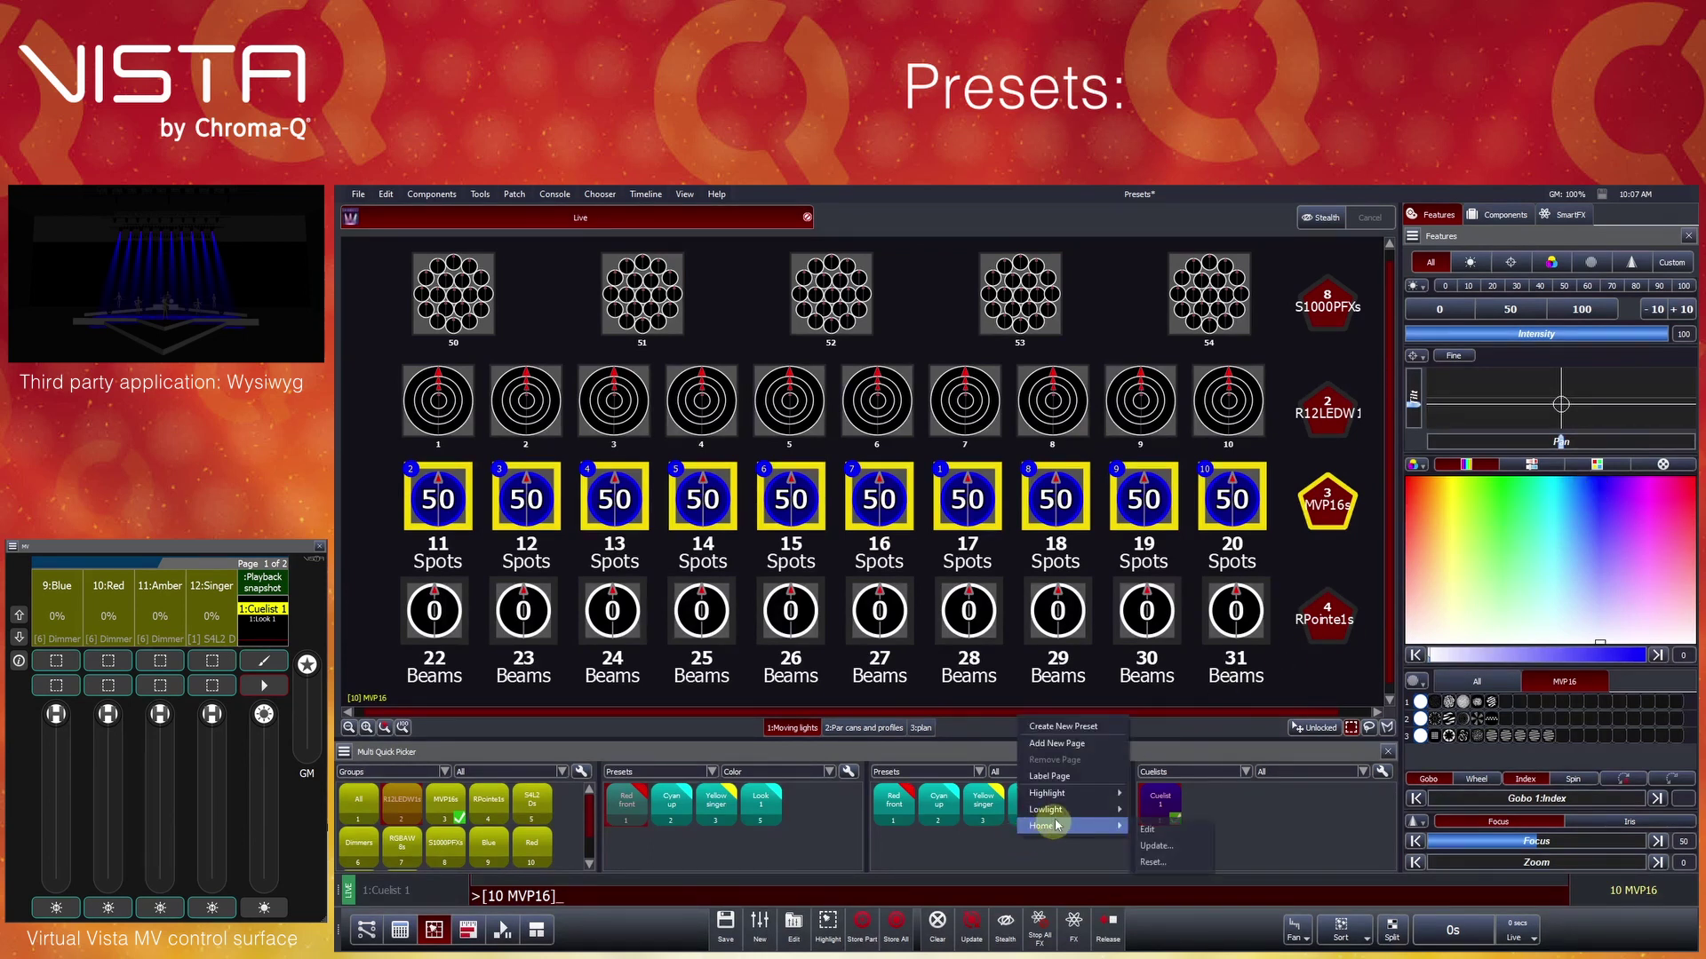
{"action": "left_click", "coordinate": [1169, 830]}
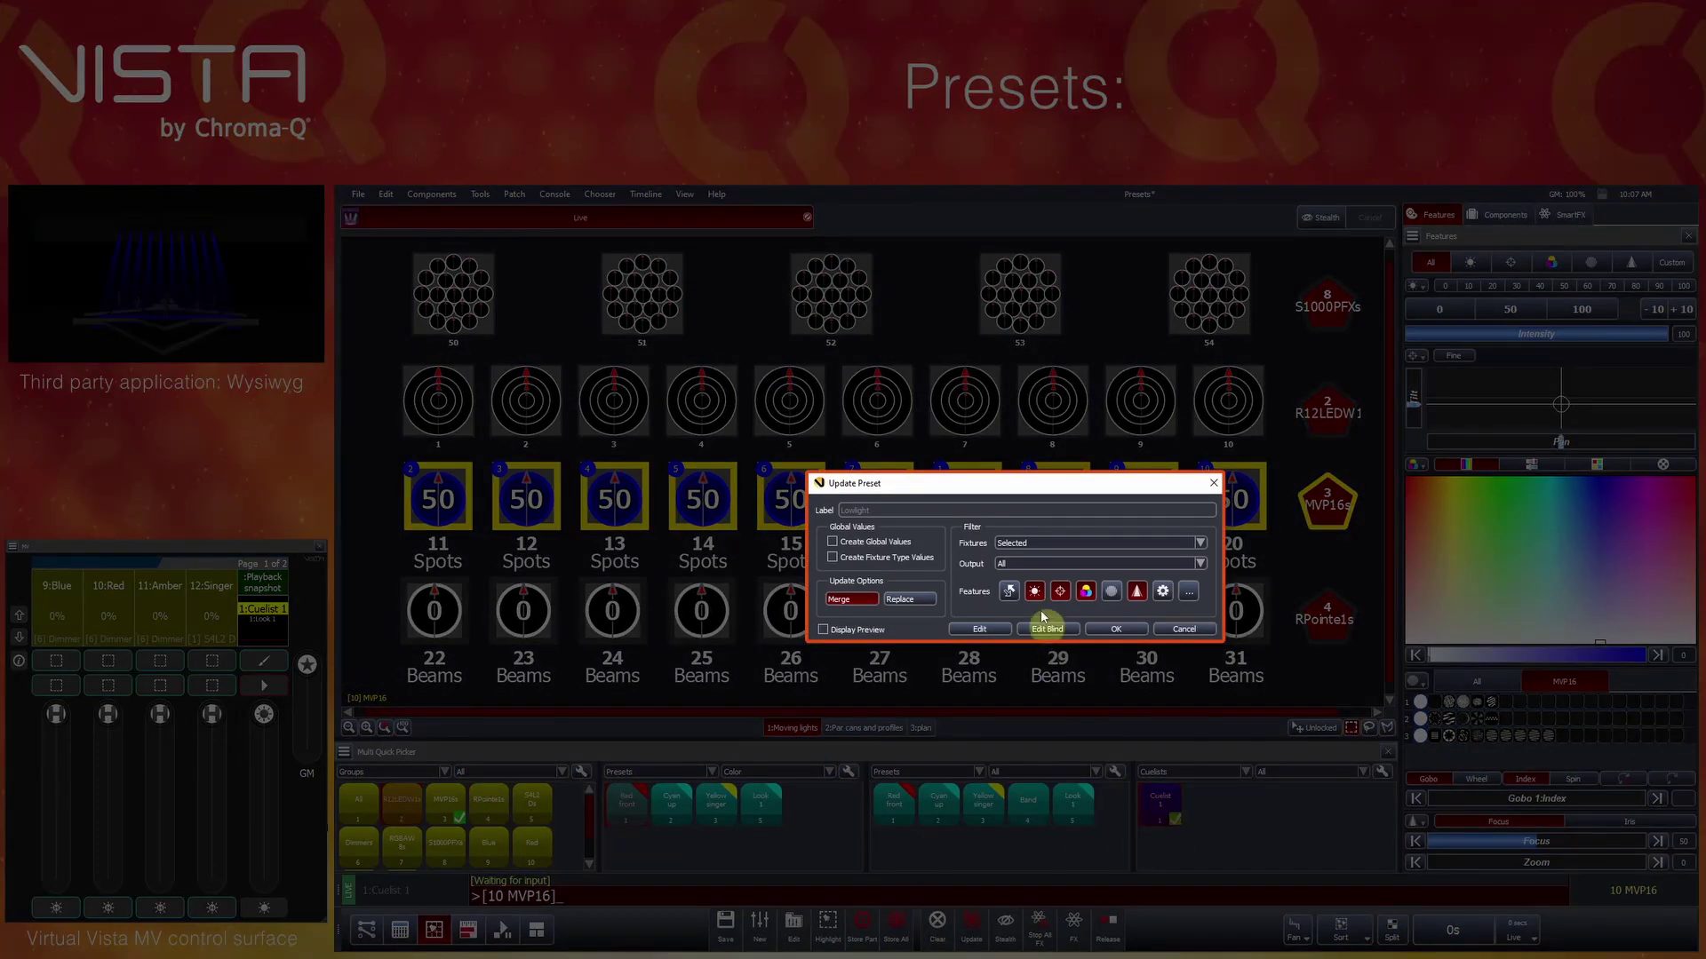
{"action": "left_click", "coordinate": [1063, 594]}
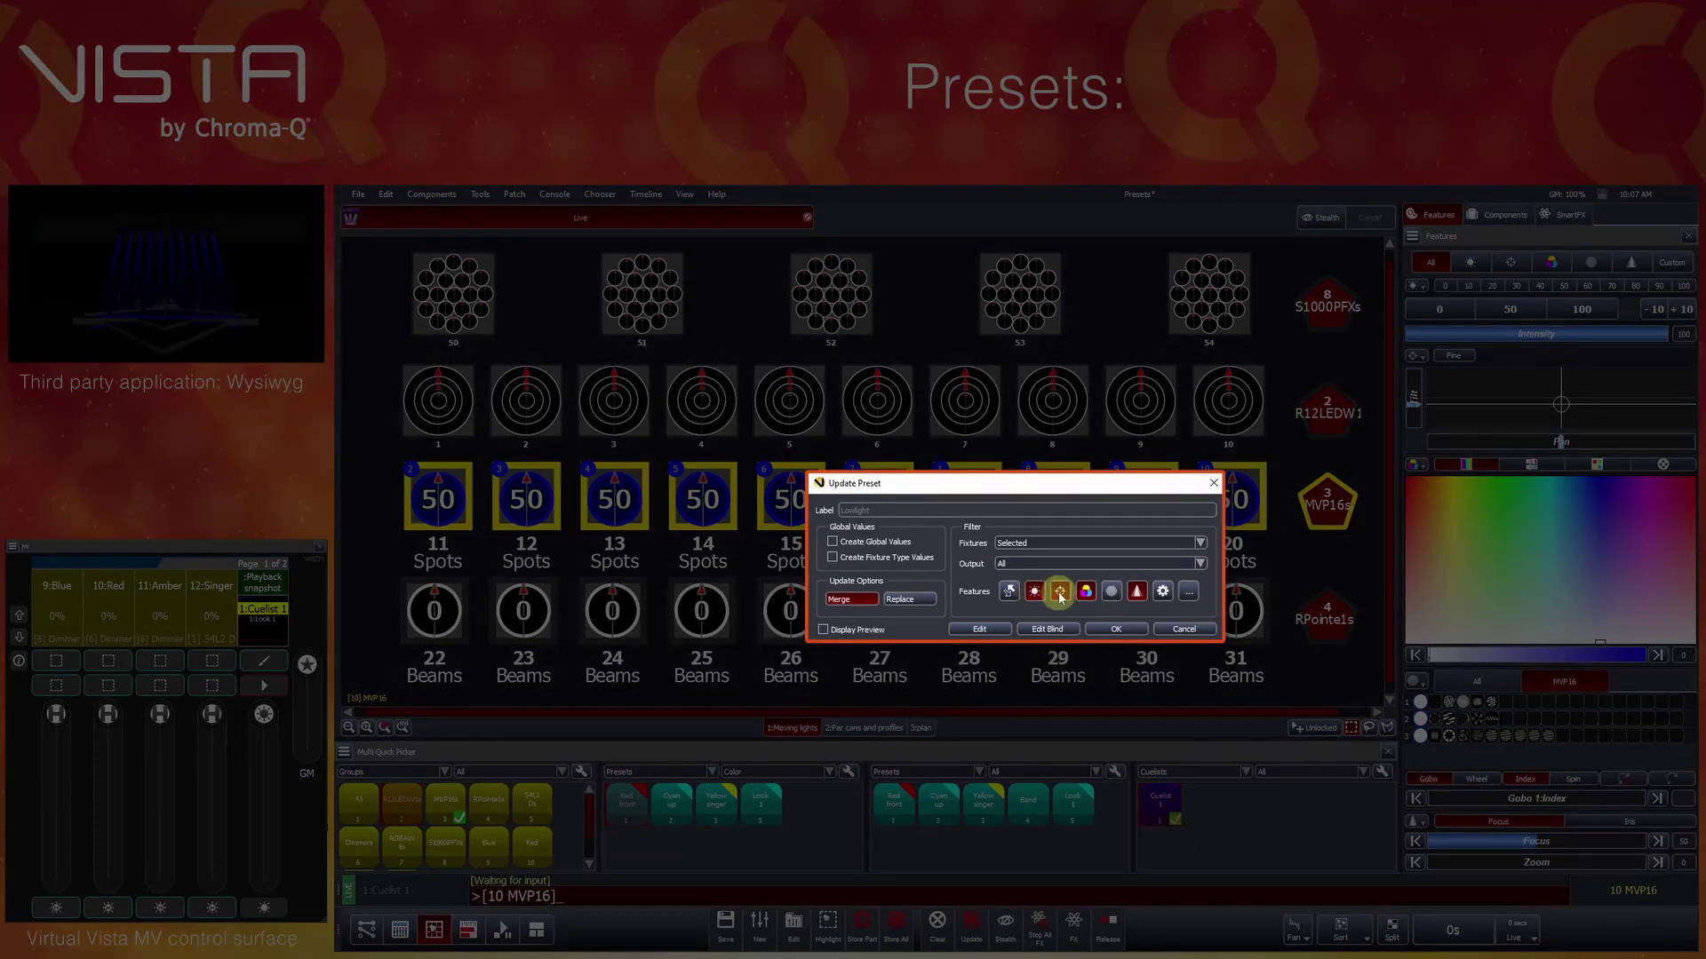
{"action": "left_click", "coordinate": [1137, 592]}
{"action": "left_click", "coordinate": [1124, 627]}
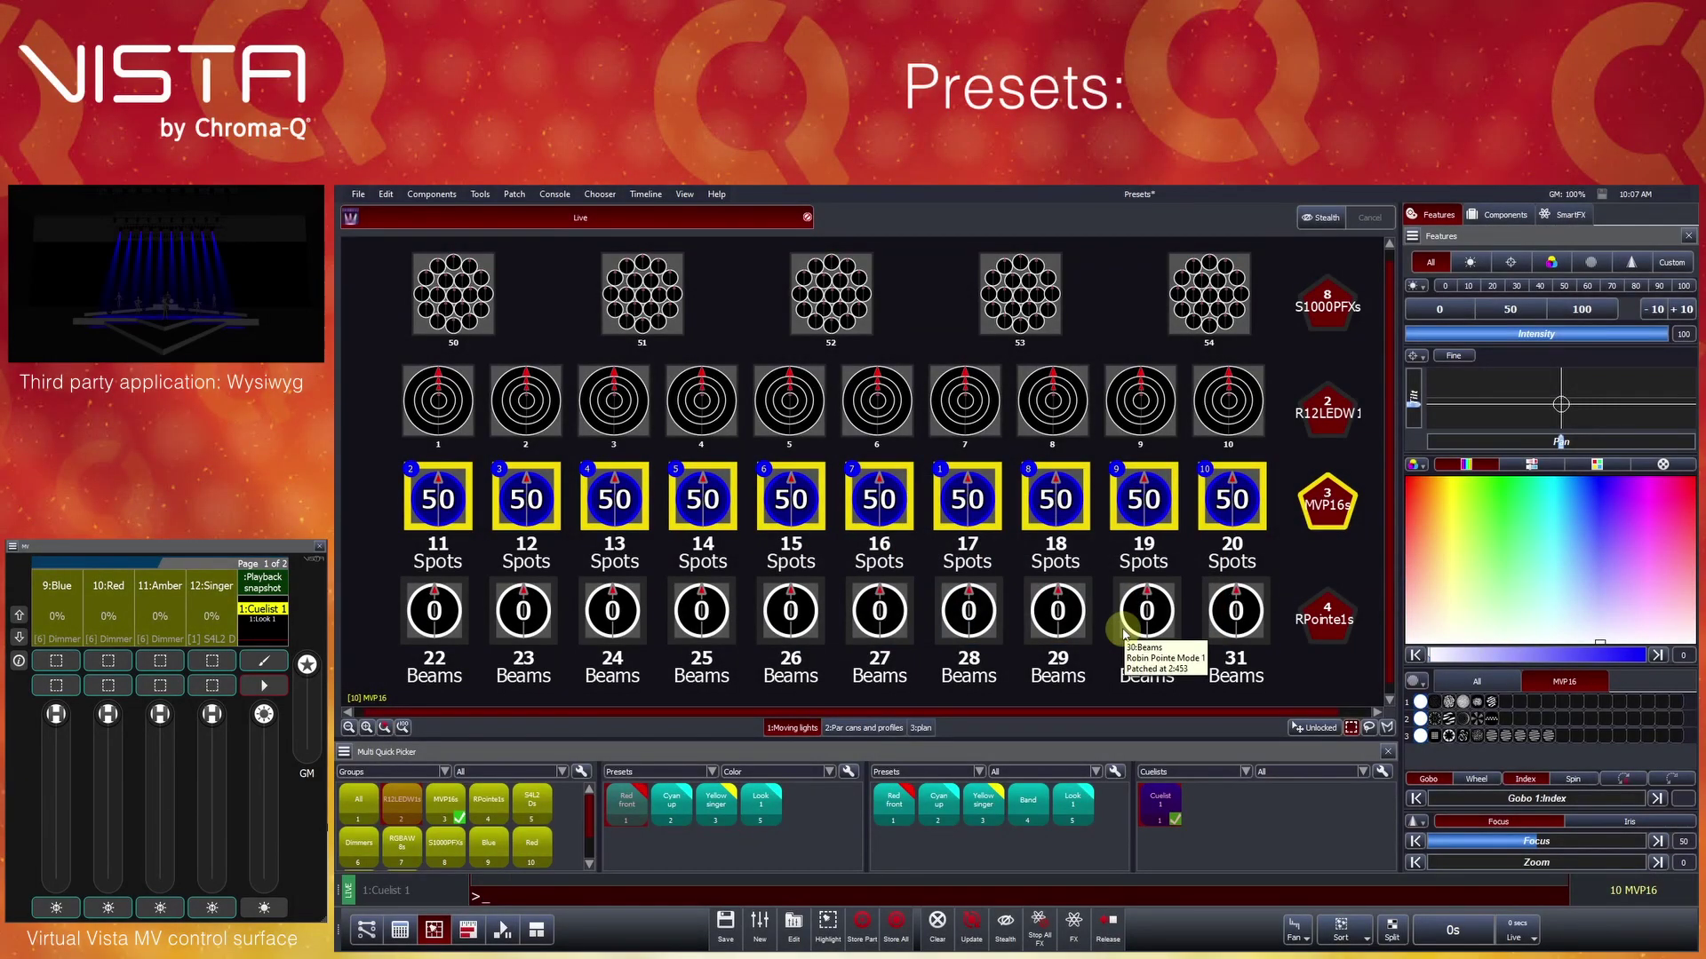
Change the selected spots to red at 100 intensity and turn on Highlight
{"action": "left_click", "coordinate": [1424, 578]}
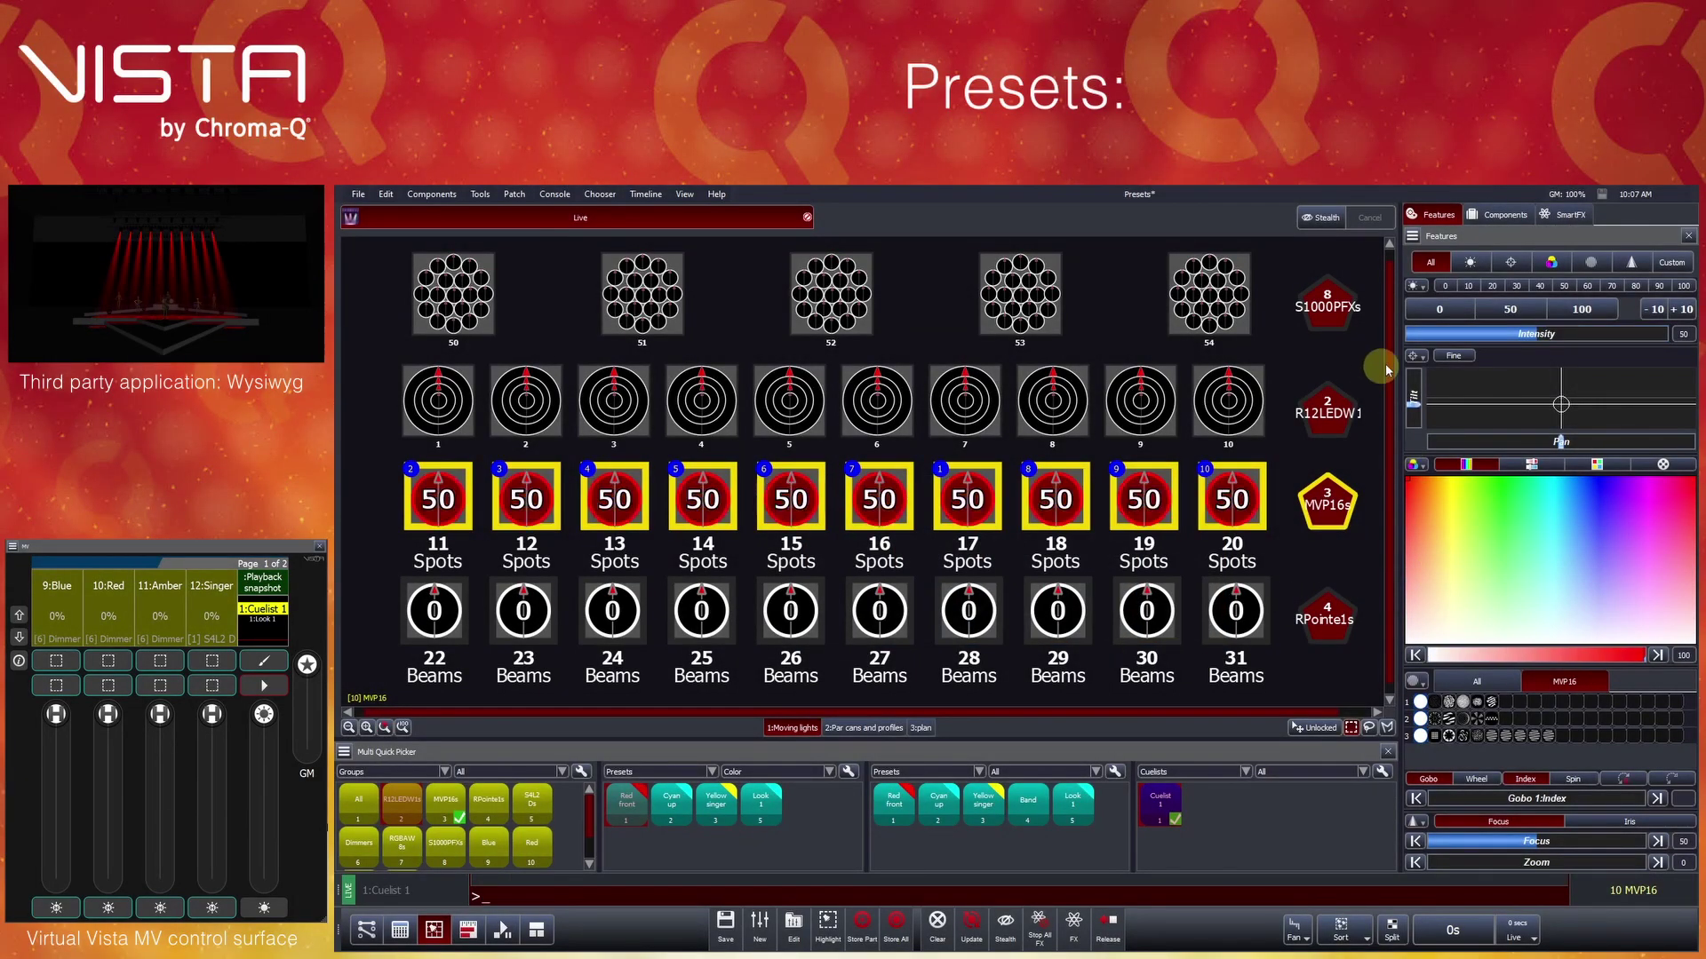
{"action": "left_click", "coordinate": [1581, 311]}
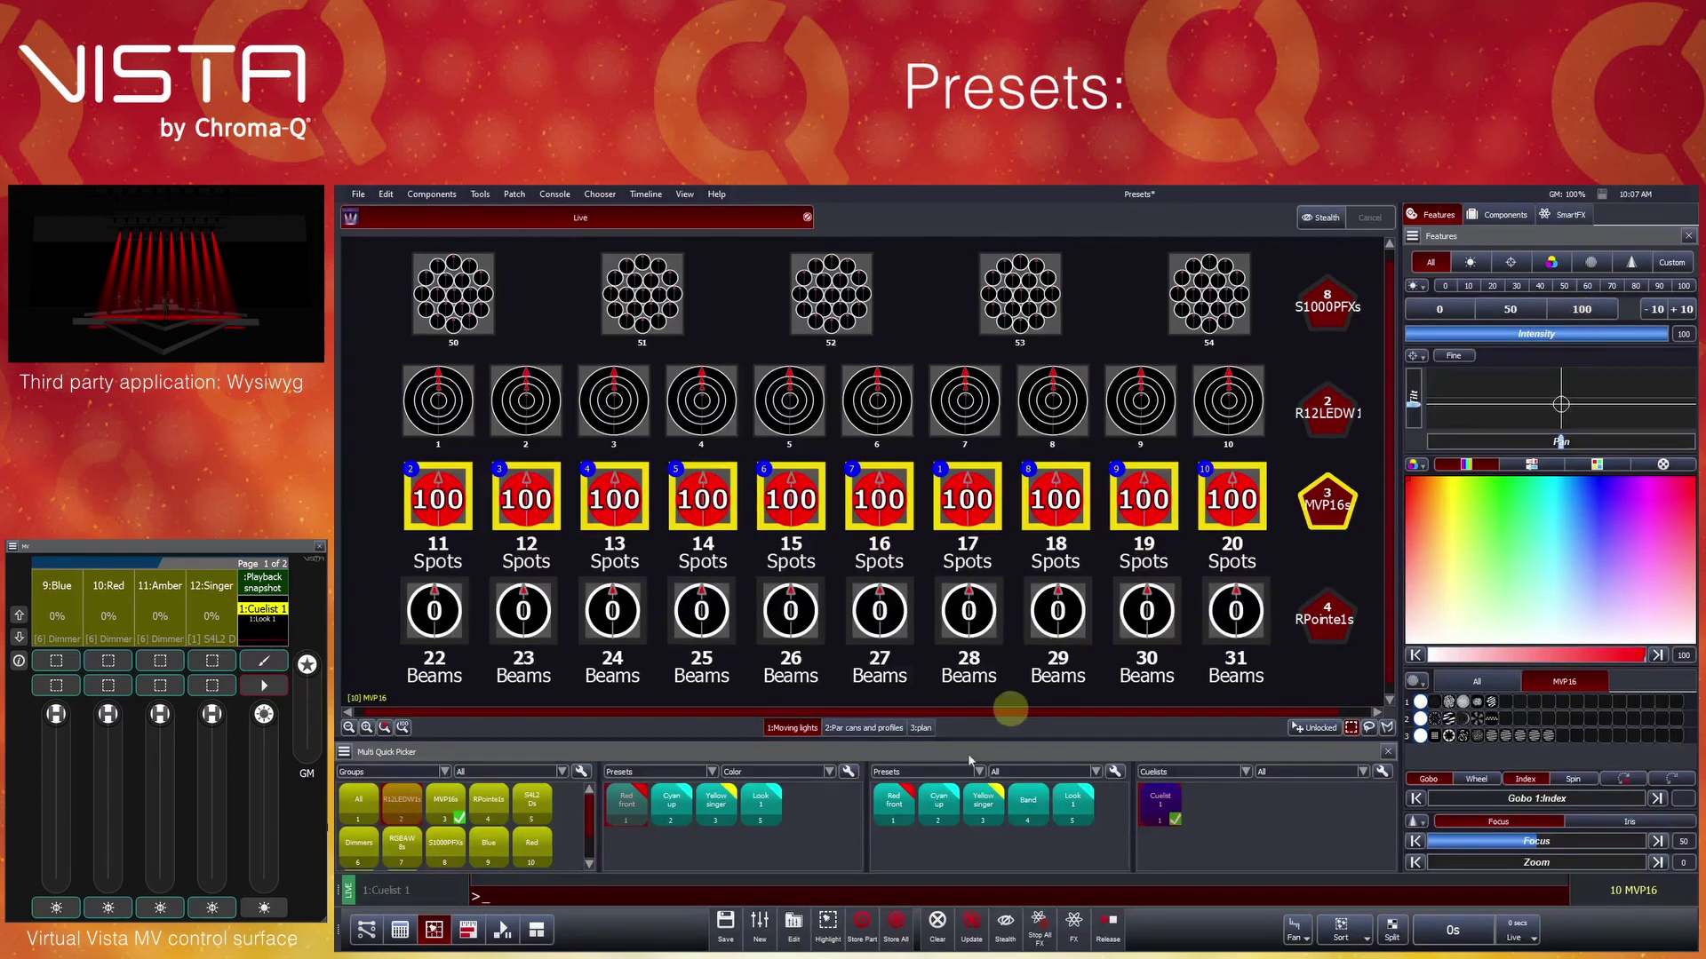
{"action": "left_click", "coordinate": [834, 924]}
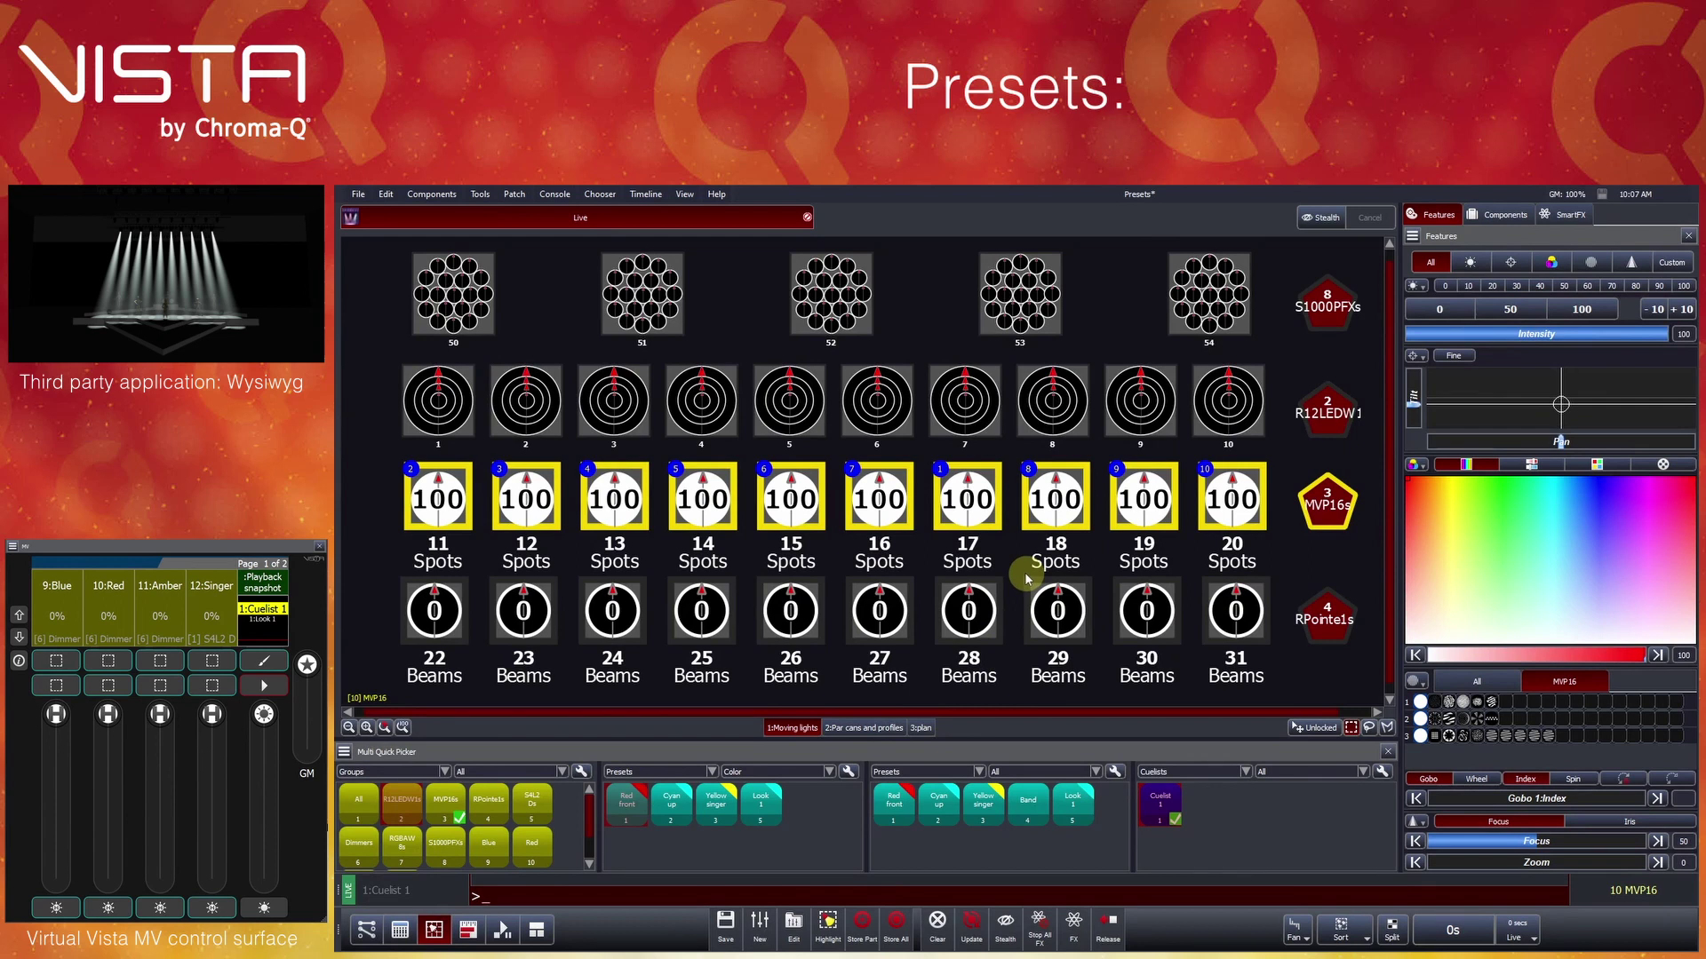
Step through the highlighted spots individually up to spot 20 to check the Lowlight look on the other fixtures
{"action": "key", "text": "Right"}
{"action": "key", "text": "Right"}
{"action": "key", "text": "Right"}
{"action": "key", "text": "Right"}
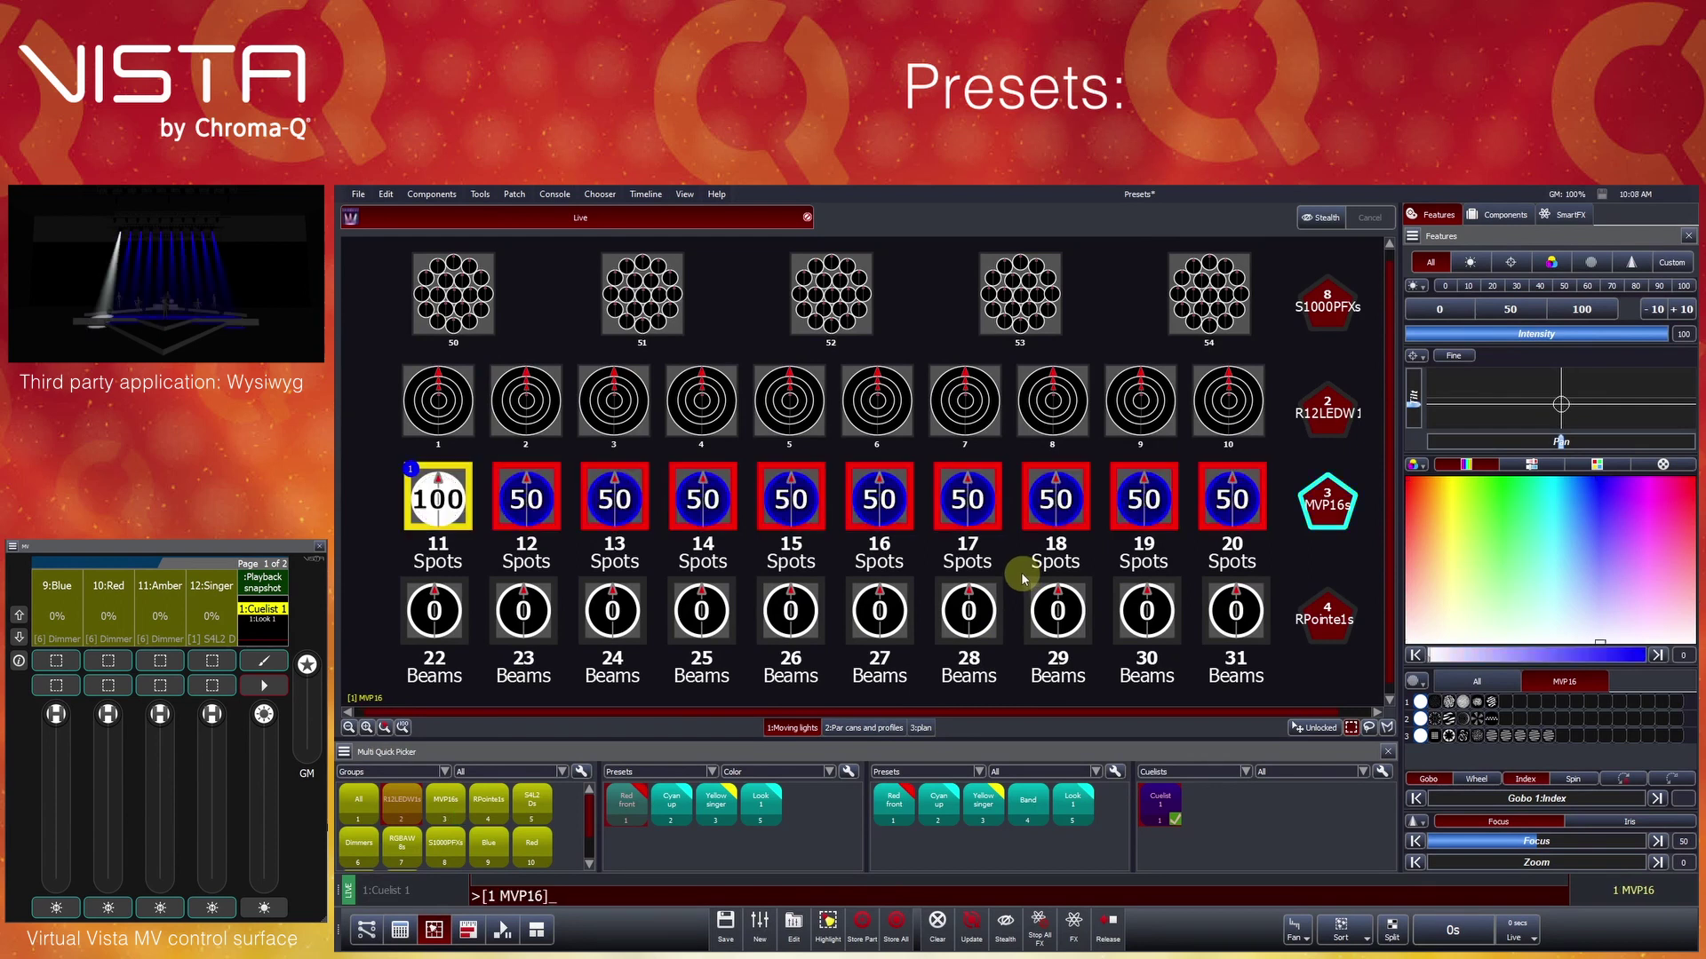
{"action": "key", "text": "Right"}
{"action": "key", "text": "Right"}
{"action": "key", "text": "Right"}
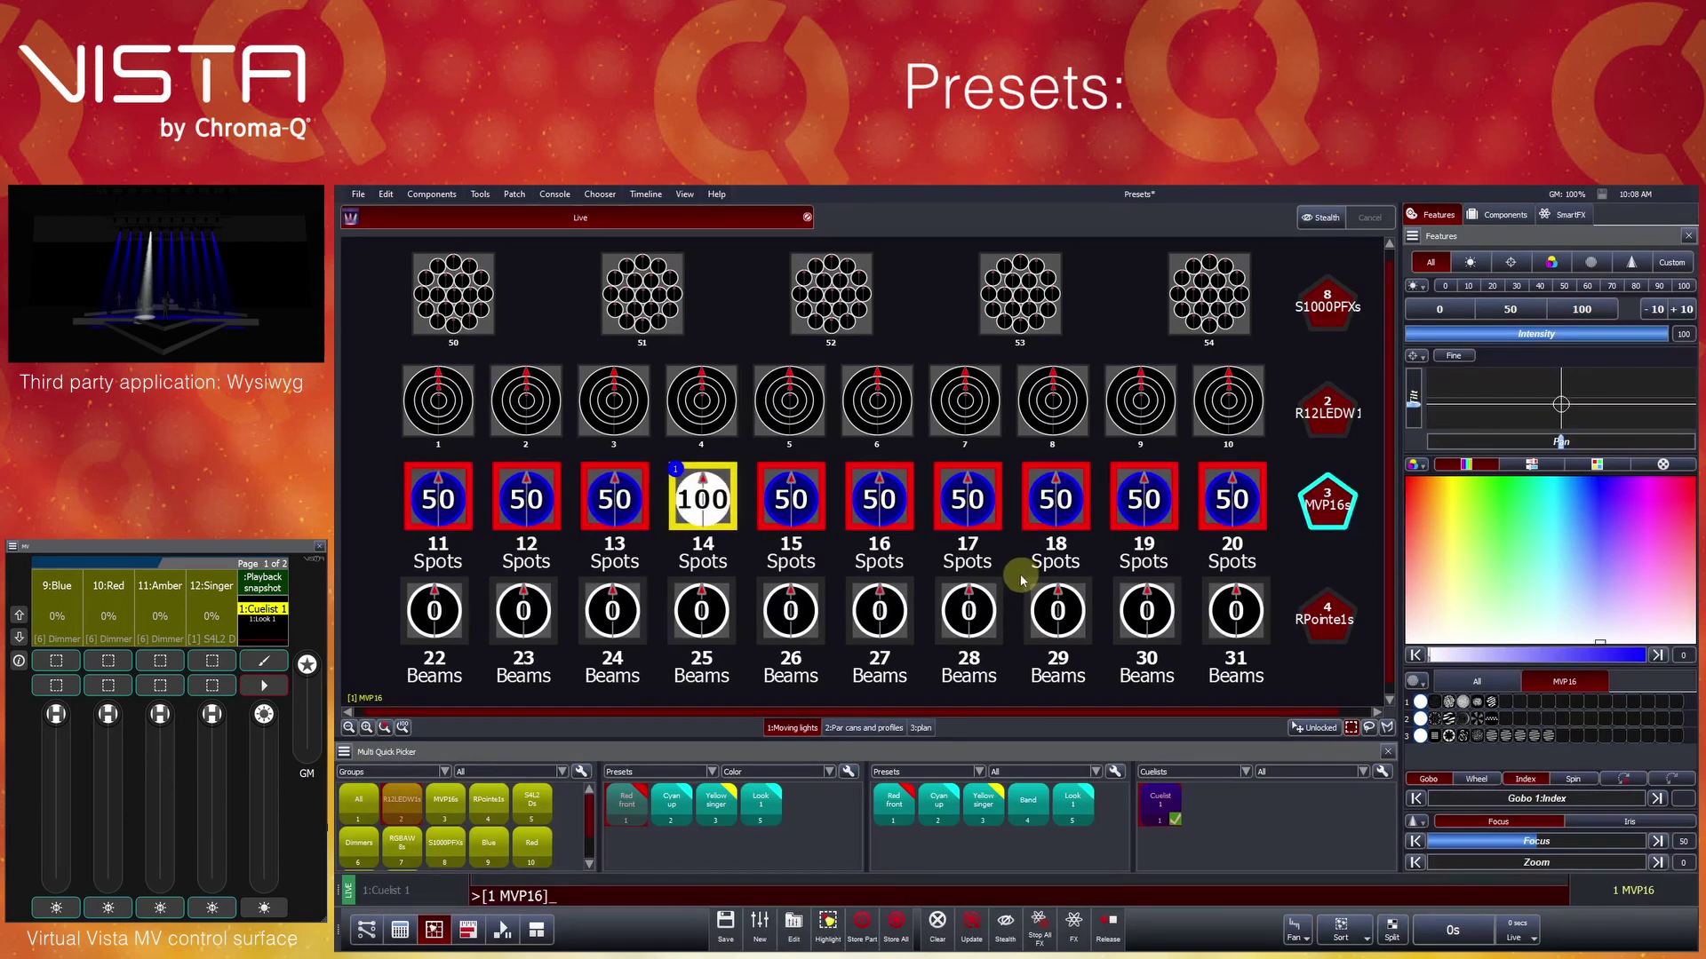
{"action": "key", "text": "Left"}
{"action": "key", "text": "Left"}
{"action": "key", "text": "Right"}
{"action": "key", "text": "Right"}
{"action": "key", "text": "Right"}
{"action": "key", "text": "Right"}
{"action": "key", "text": "Right"}
{"action": "key", "text": "Right"}
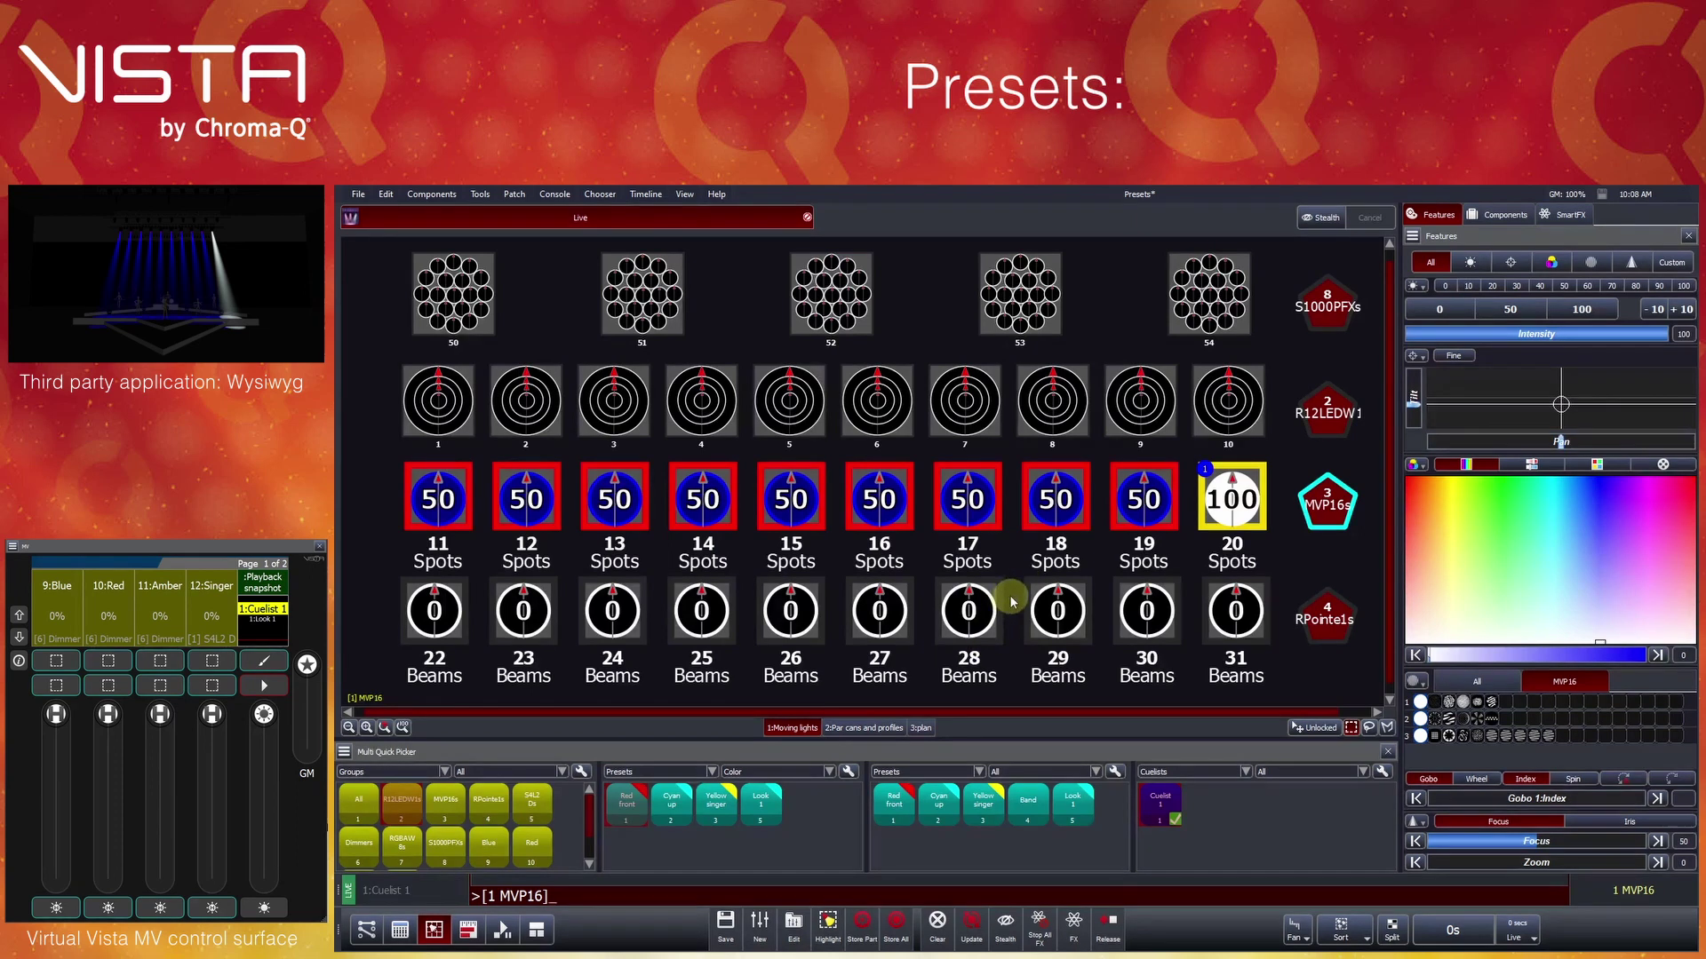
Clear the fixture selection, turn off Highlight, and select all ten MVP16 spots again
{"action": "left_click", "coordinate": [1012, 604]}
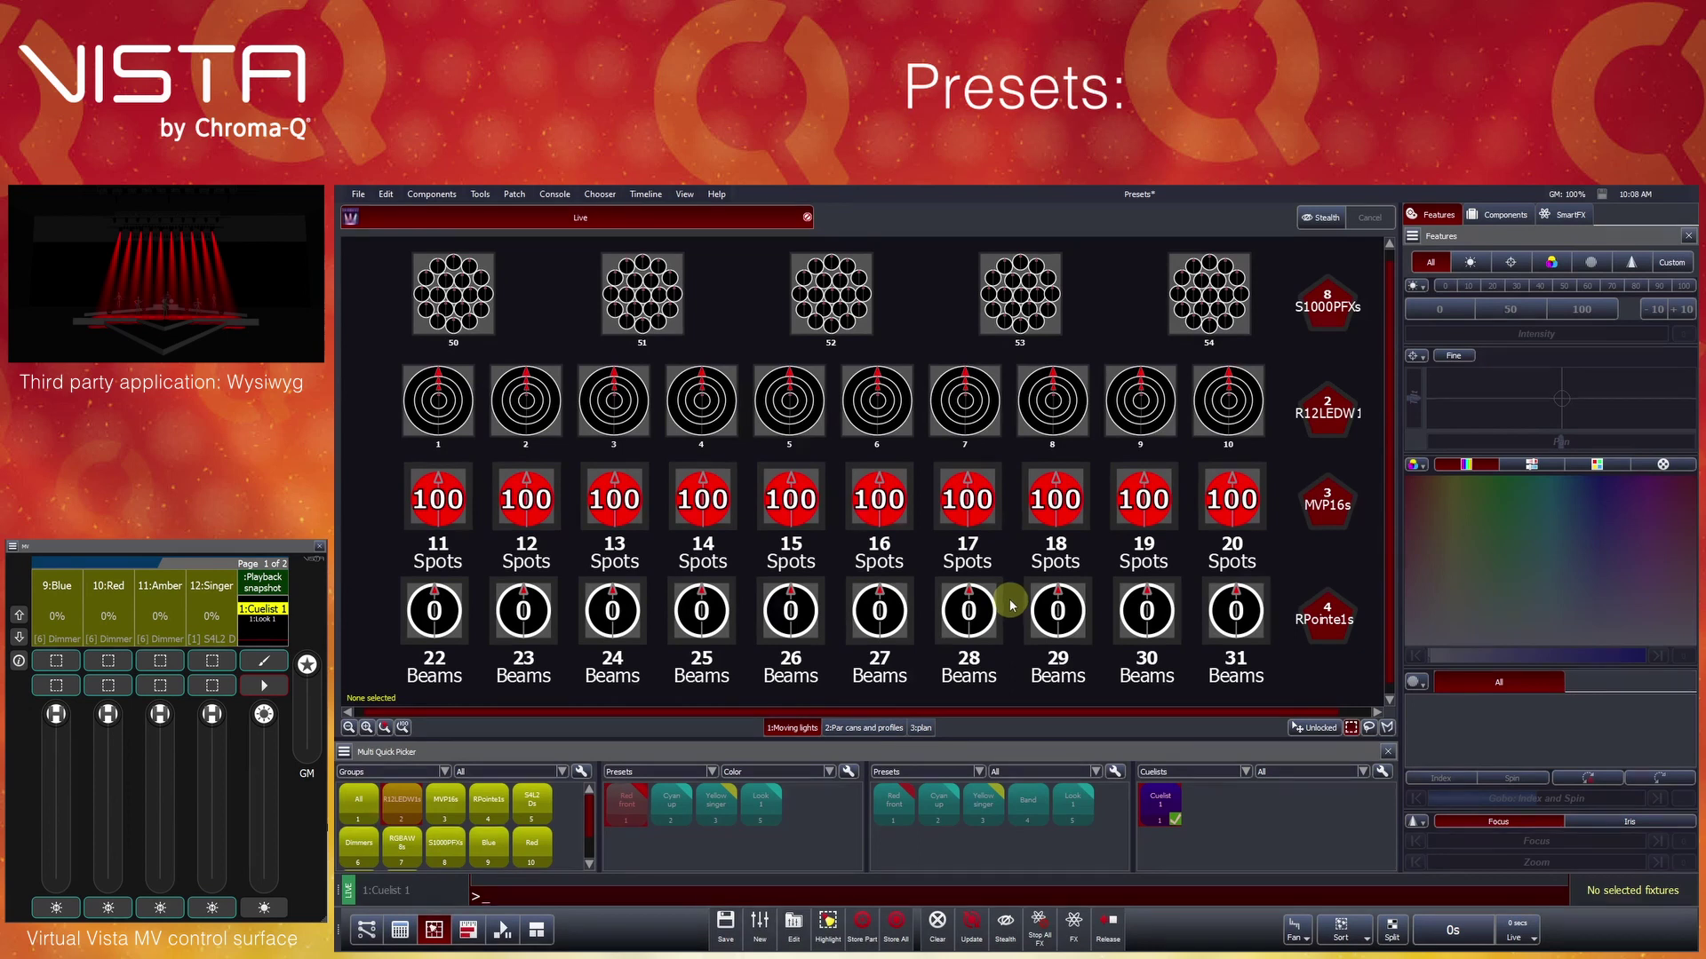
{"action": "left_click", "coordinate": [831, 927]}
{"action": "left_click", "coordinate": [1333, 499]}
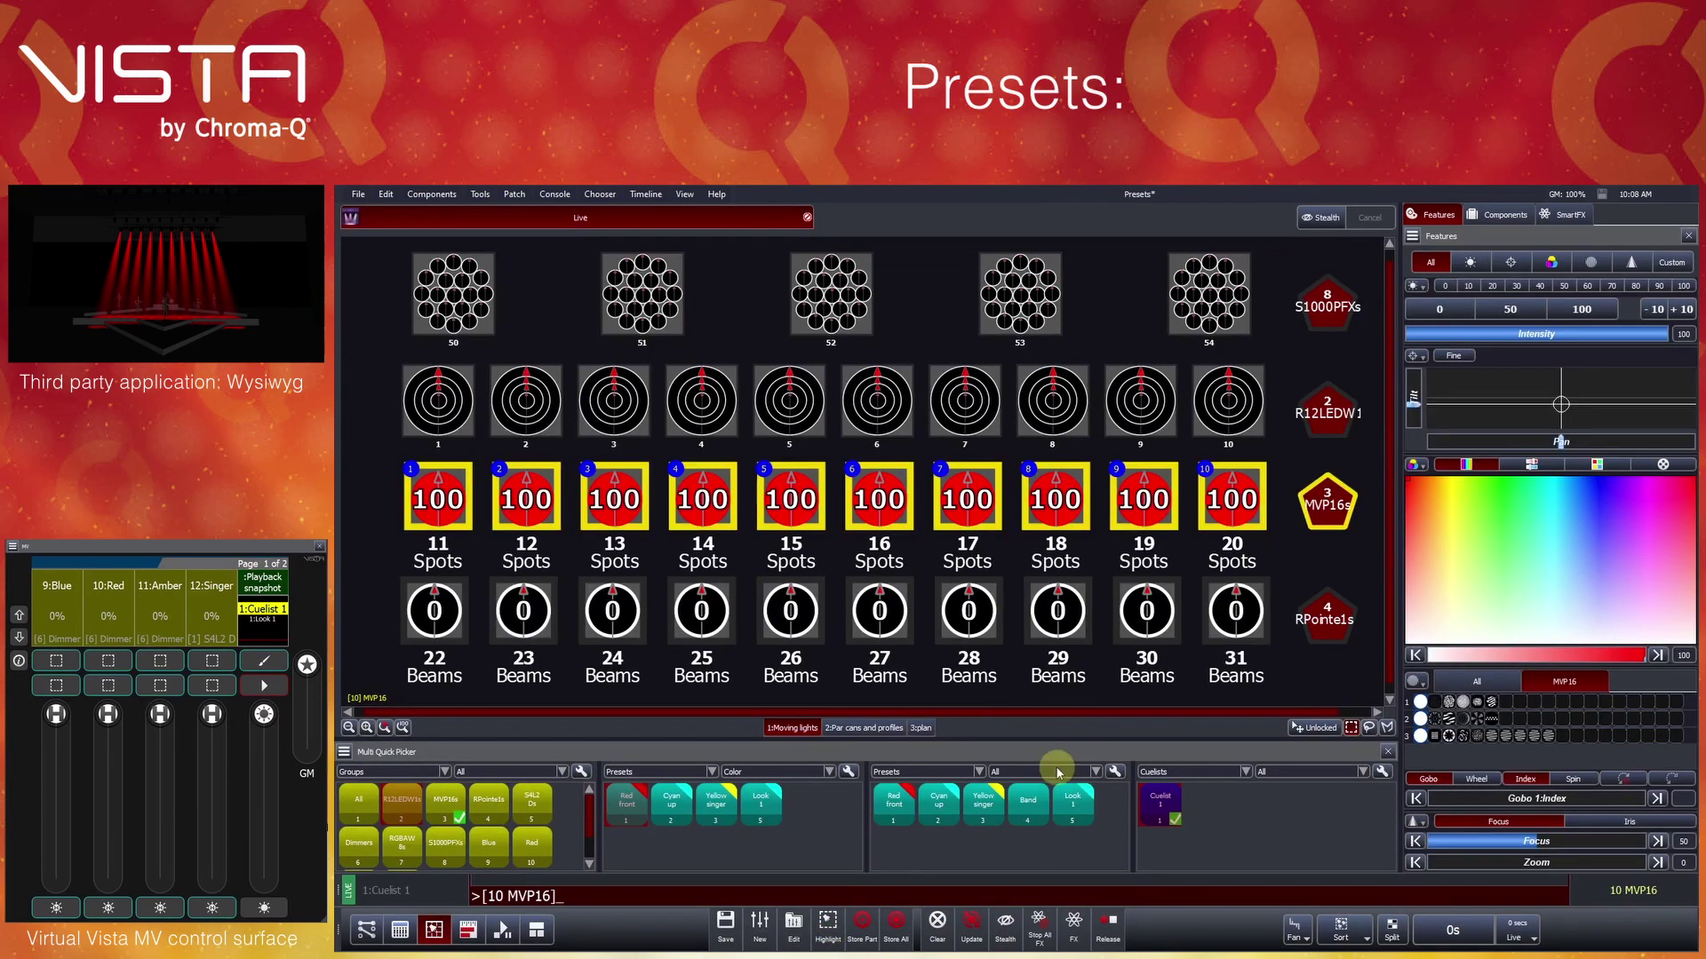
Review the Home preset's editing options, close them, and apply the Band preset to the selected spots
{"action": "right_click", "coordinate": [1007, 858]}
{"action": "mouse_move", "coordinate": [1055, 848]}
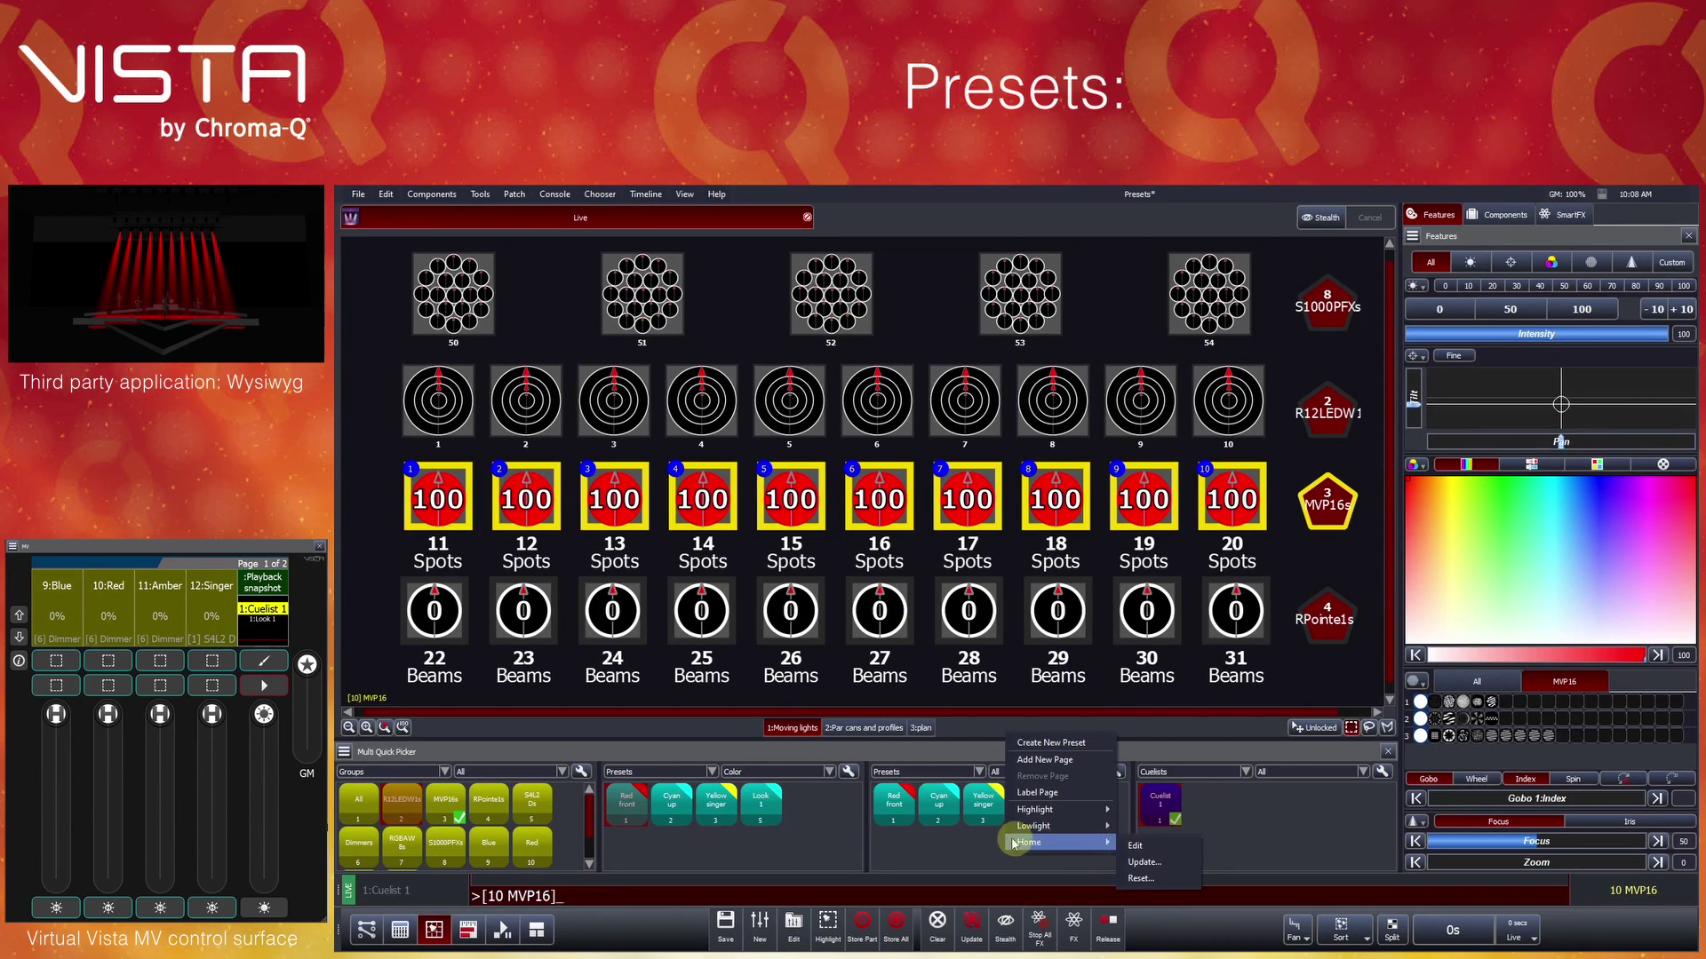
{"action": "left_click", "coordinate": [924, 857]}
{"action": "left_click", "coordinate": [1044, 819]}
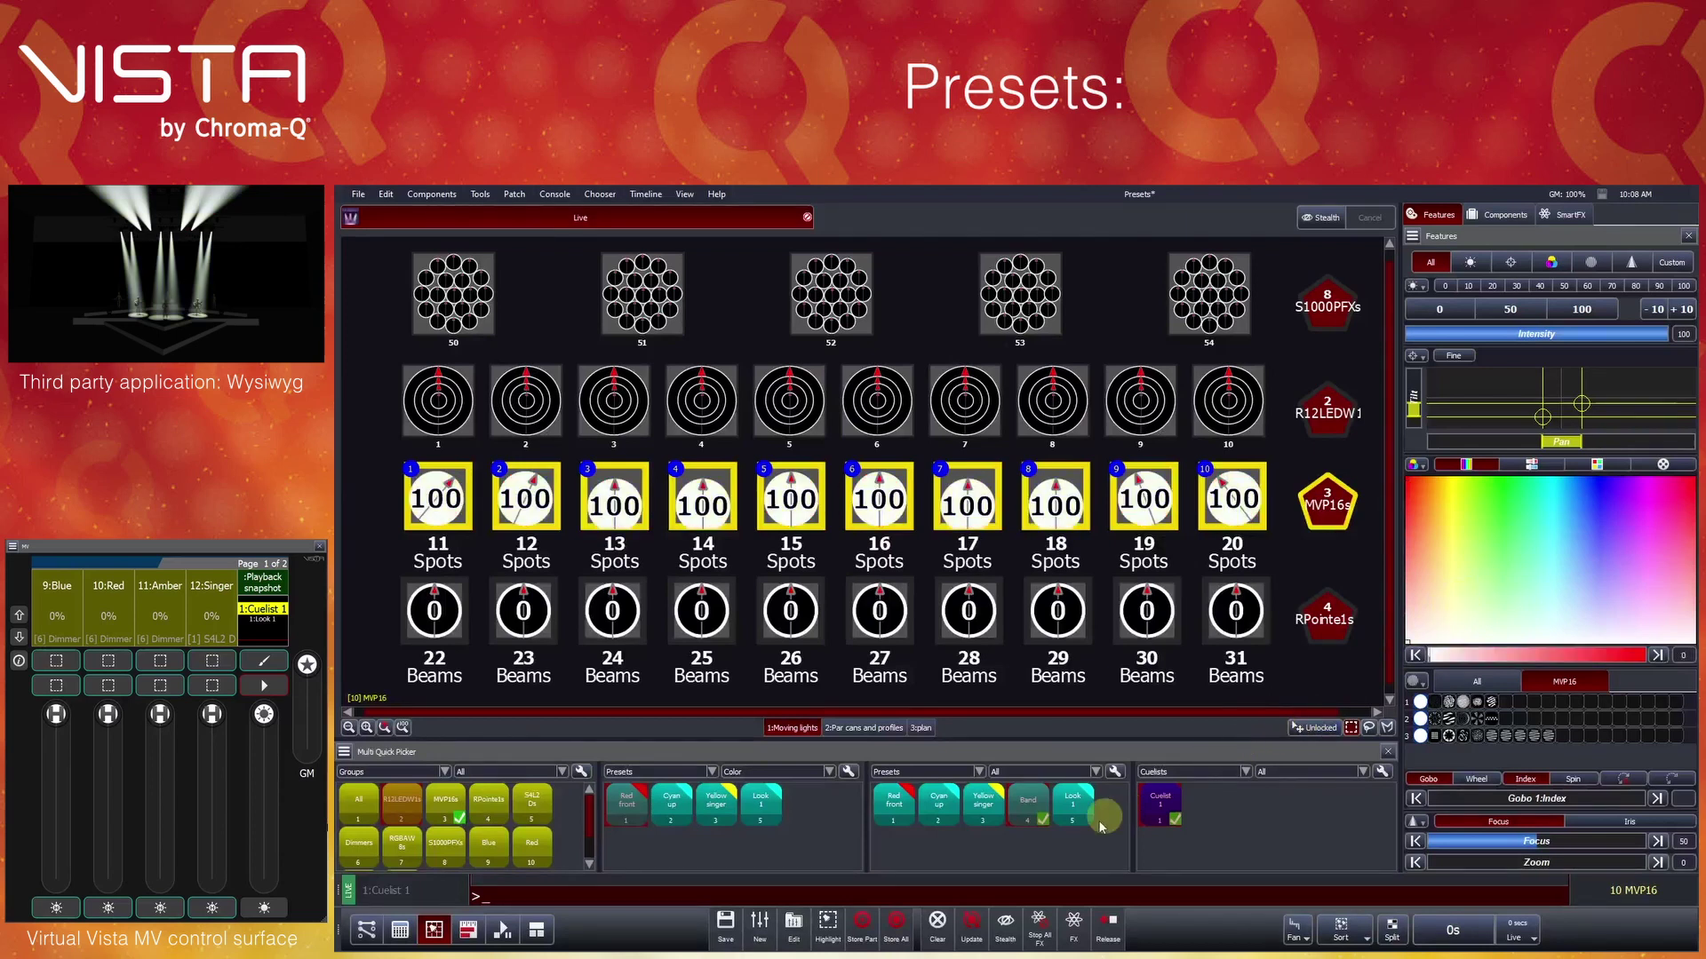
Update the Home preset from the selected spots, filtered to position features with output set to All
{"action": "right_click", "coordinate": [1066, 860]}
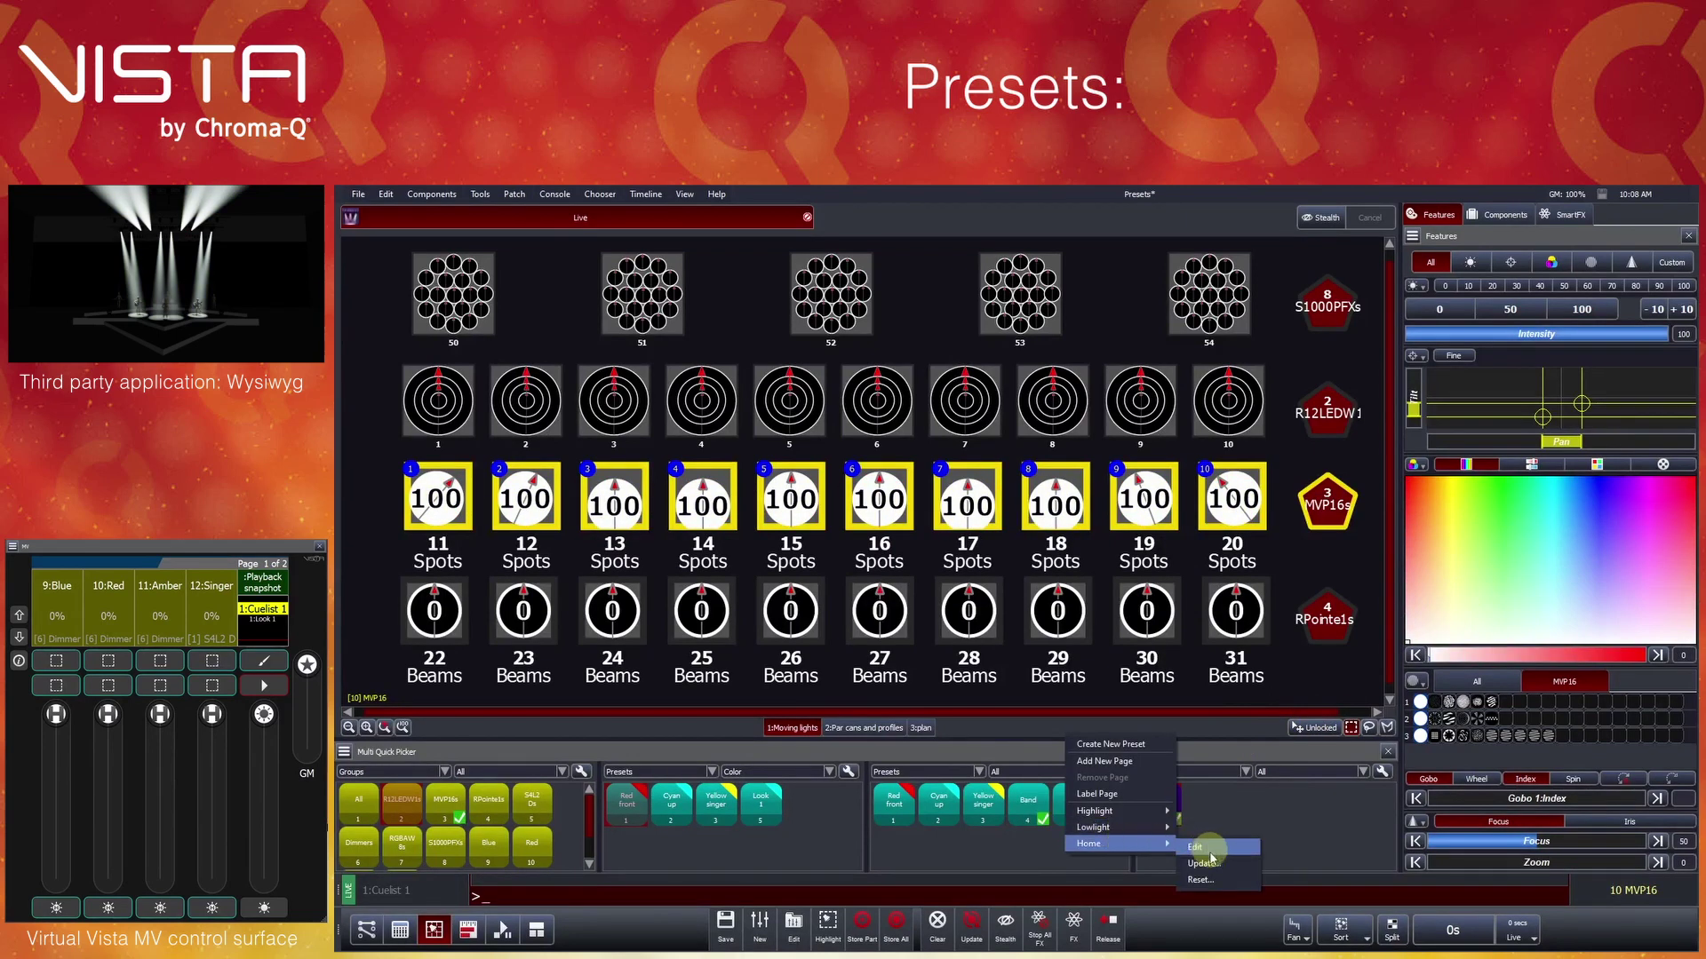
{"action": "left_click", "coordinate": [1212, 866]}
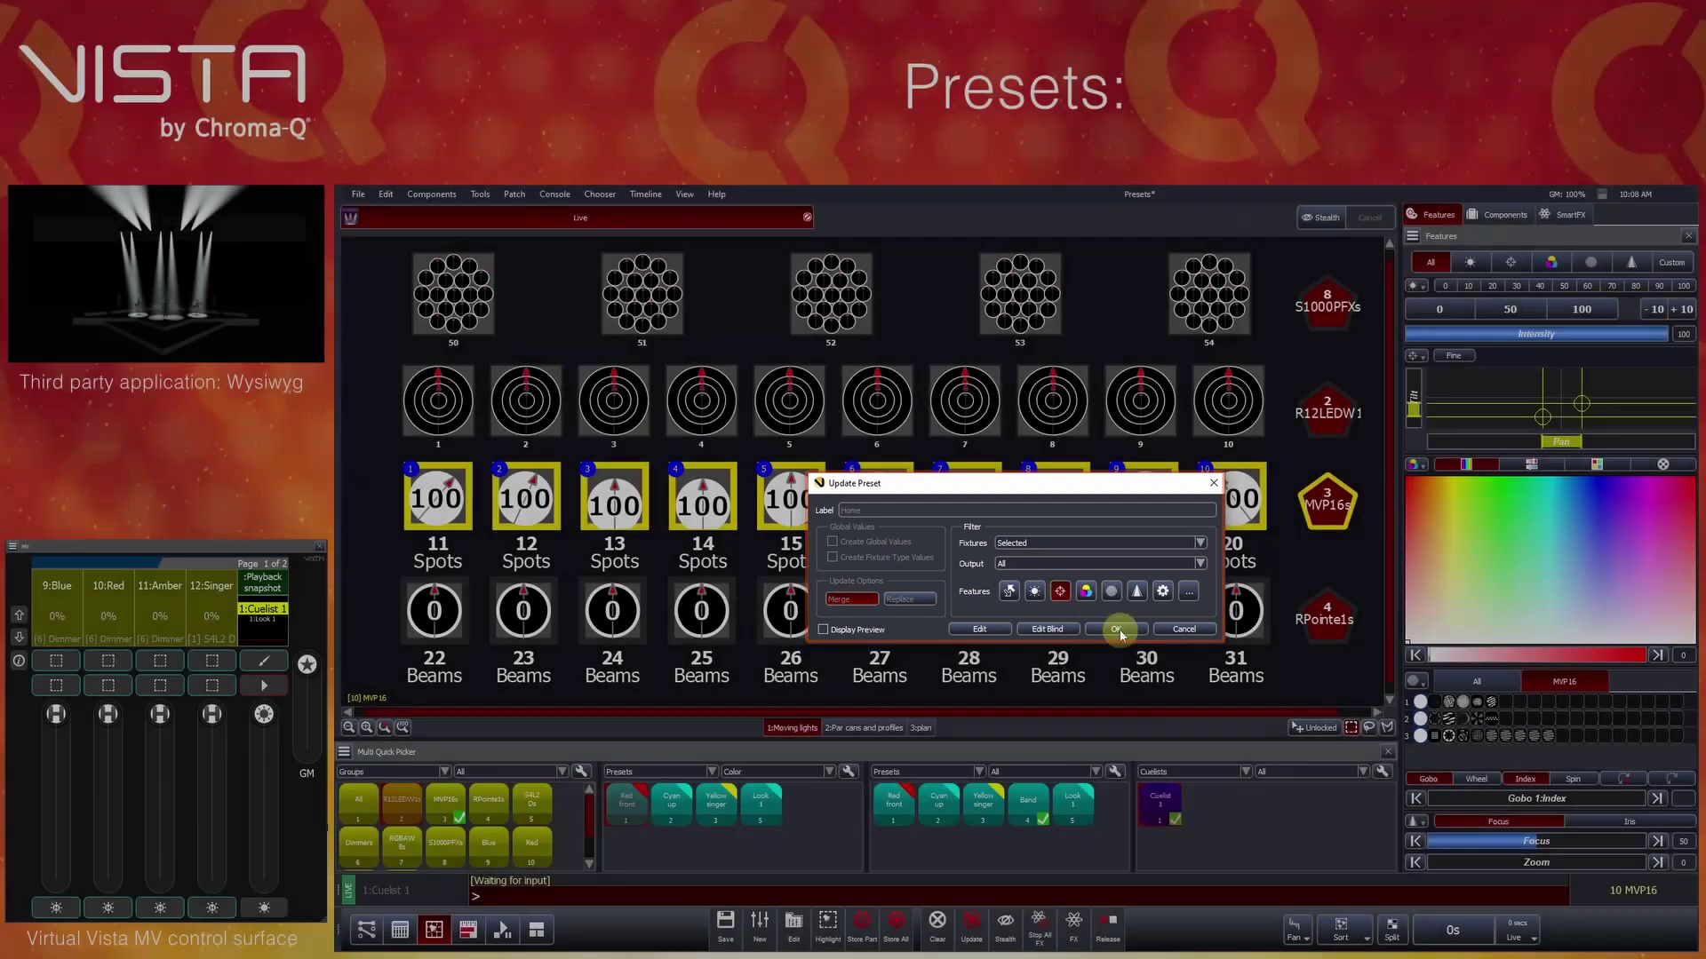
{"action": "left_click", "coordinate": [1117, 630]}
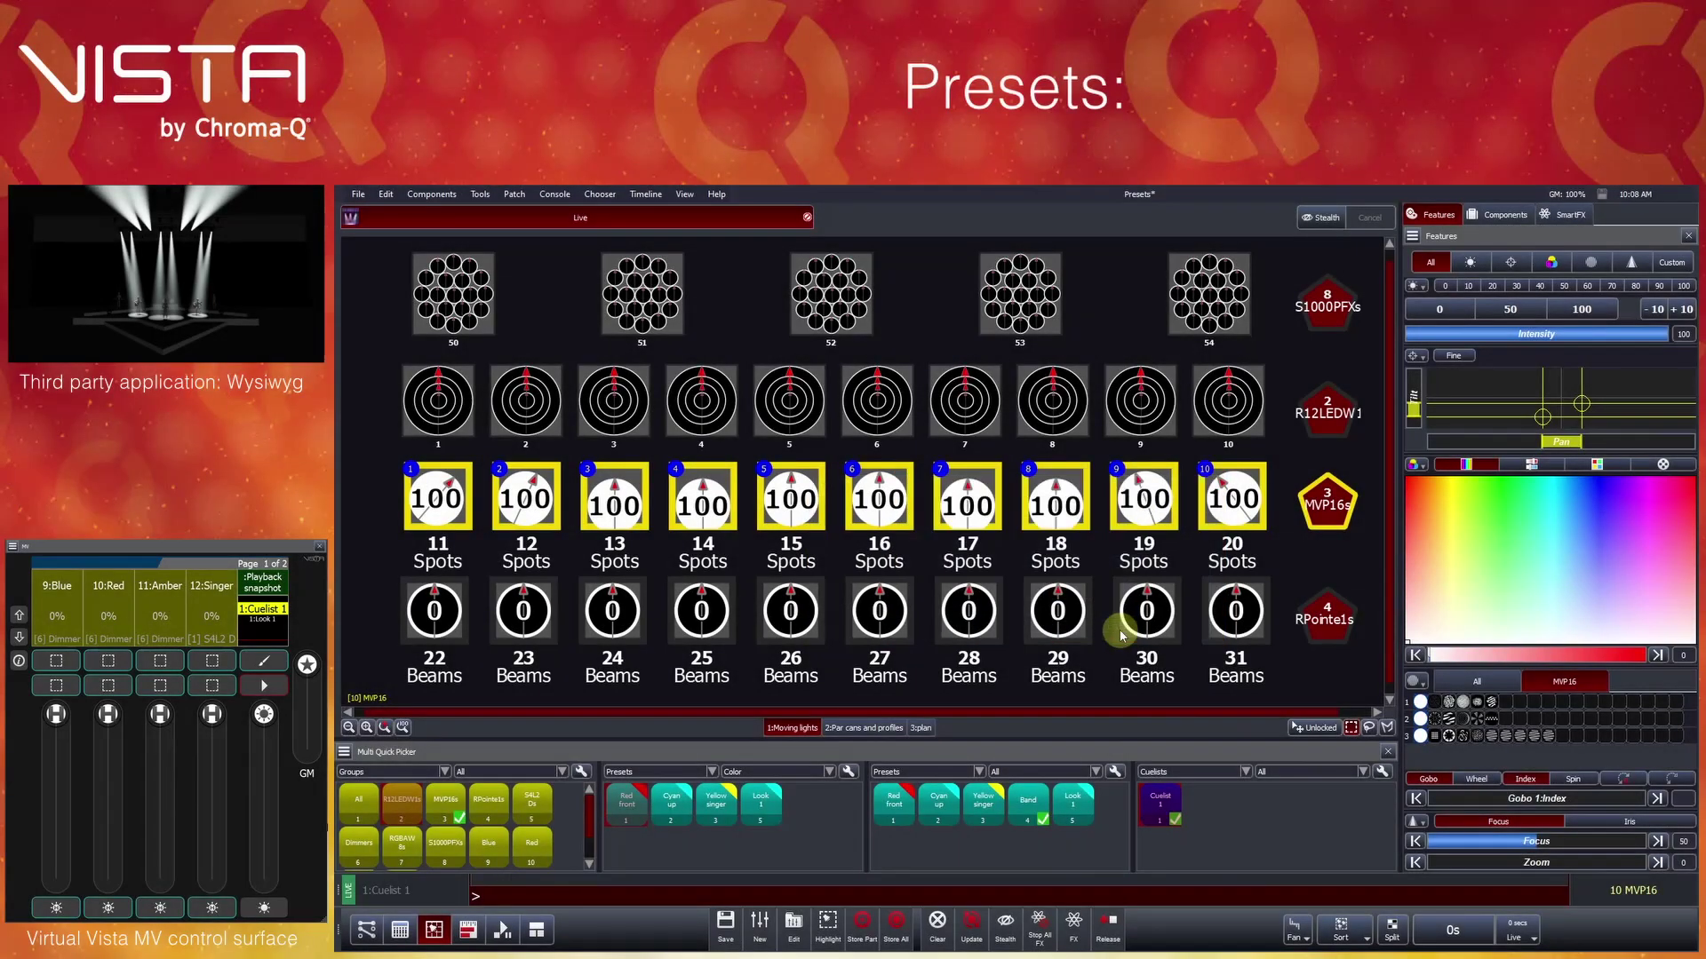
Clear the live values and check the spots' home position by raising their intensity and returning it to 0
{"action": "left_click", "coordinate": [938, 923]}
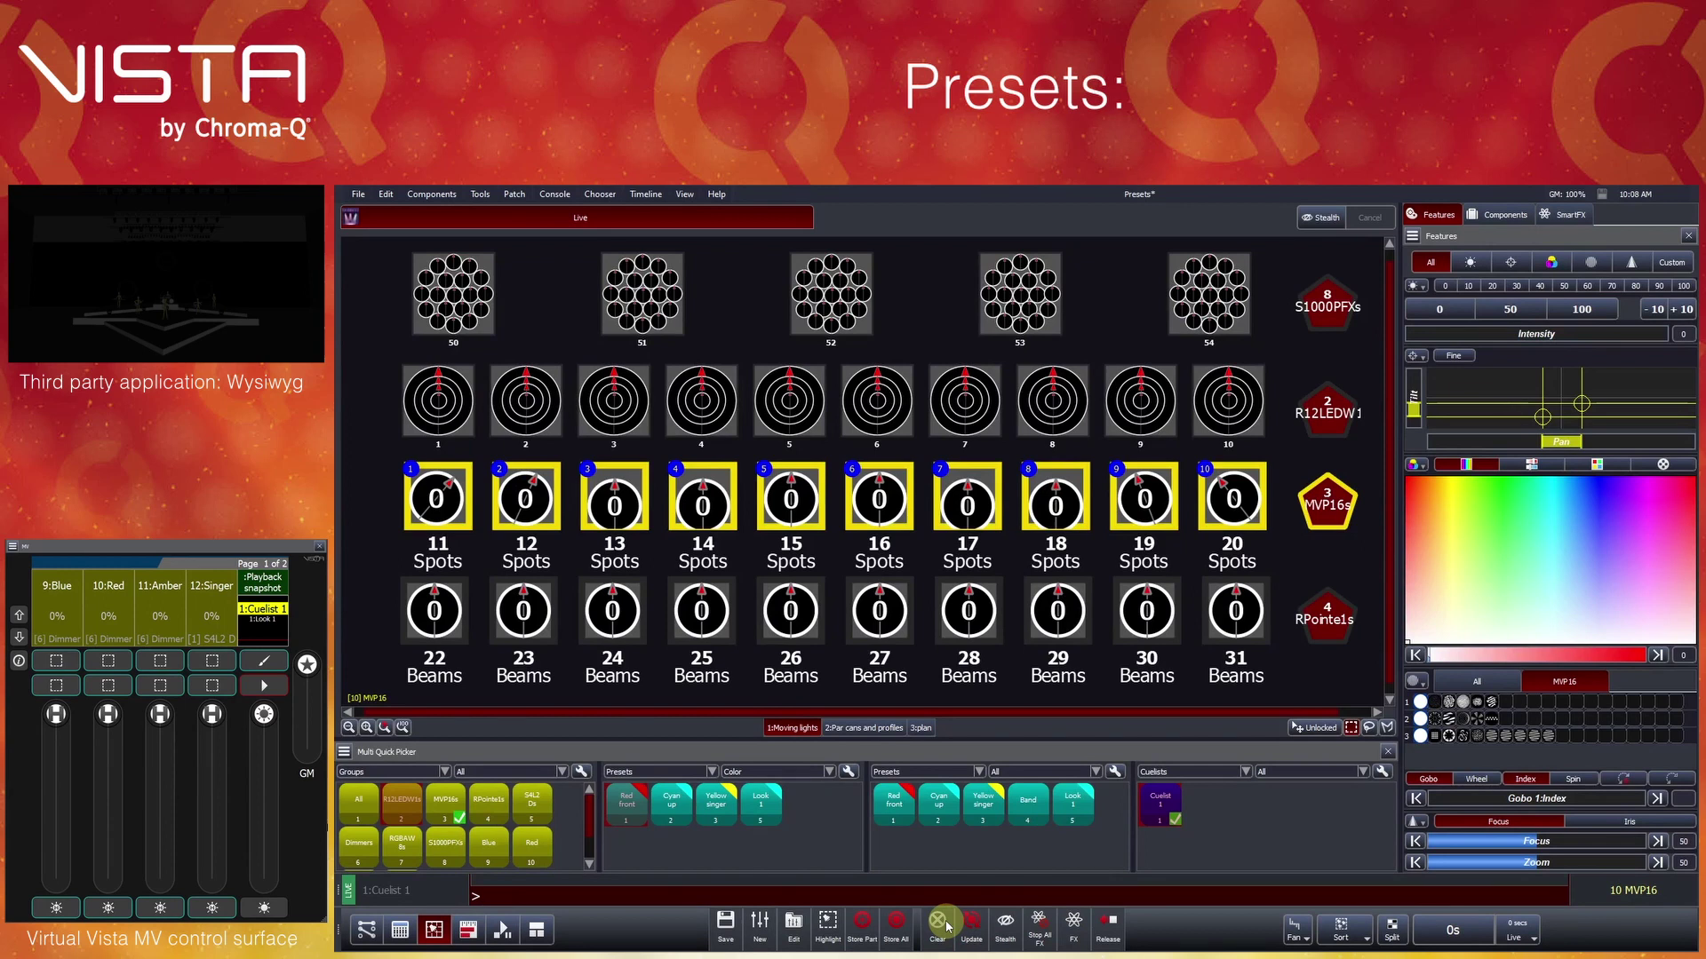
{"action": "mouse_move", "coordinate": [1428, 336]}
{"action": "left_mouse_down"}
{"action": "mouse_move", "coordinate": [1652, 339]}
{"action": "mouse_move", "coordinate": [1408, 346]}
{"action": "mouse_move", "coordinate": [1670, 347]}
{"action": "mouse_move", "coordinate": [1417, 353]}
{"action": "mouse_move", "coordinate": [1693, 362]}
{"action": "mouse_move", "coordinate": [1444, 355]}
{"action": "mouse_move", "coordinate": [1692, 362]}
{"action": "mouse_move", "coordinate": [1410, 336]}
{"action": "left_mouse_up"}
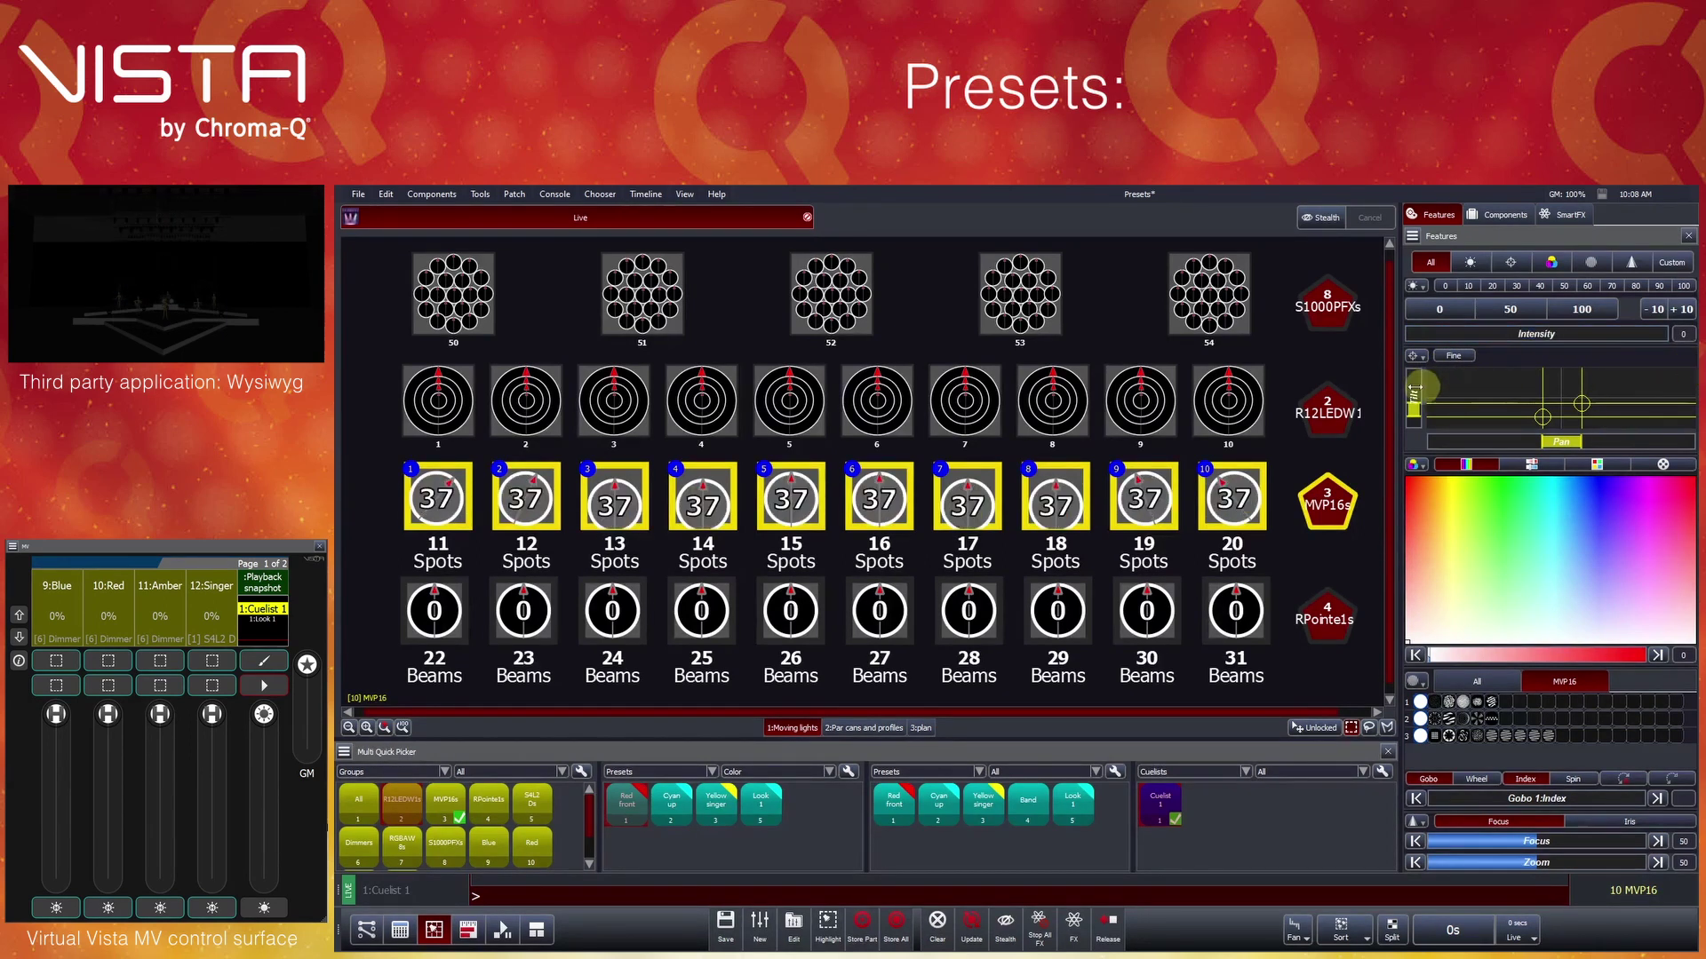
{"action": "left_click", "coordinate": [1001, 887]}
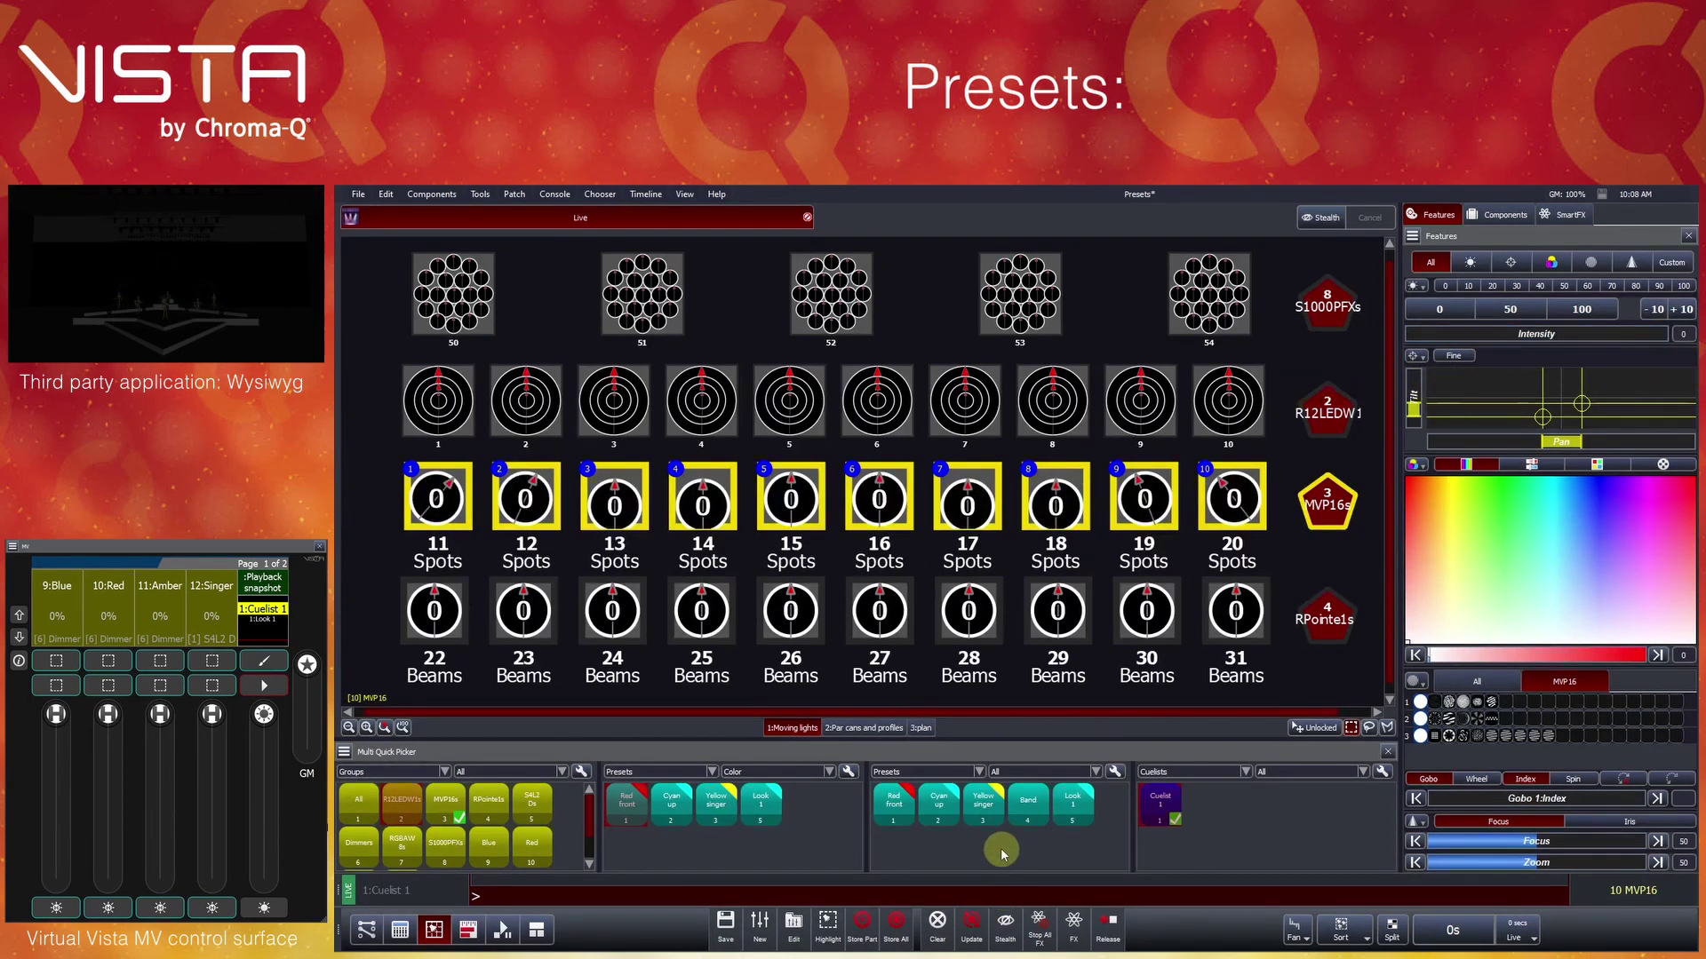
Reset the Home preset and confirm the reset
{"action": "right_click", "coordinate": [1002, 853]}
{"action": "mouse_move", "coordinate": [1043, 839]}
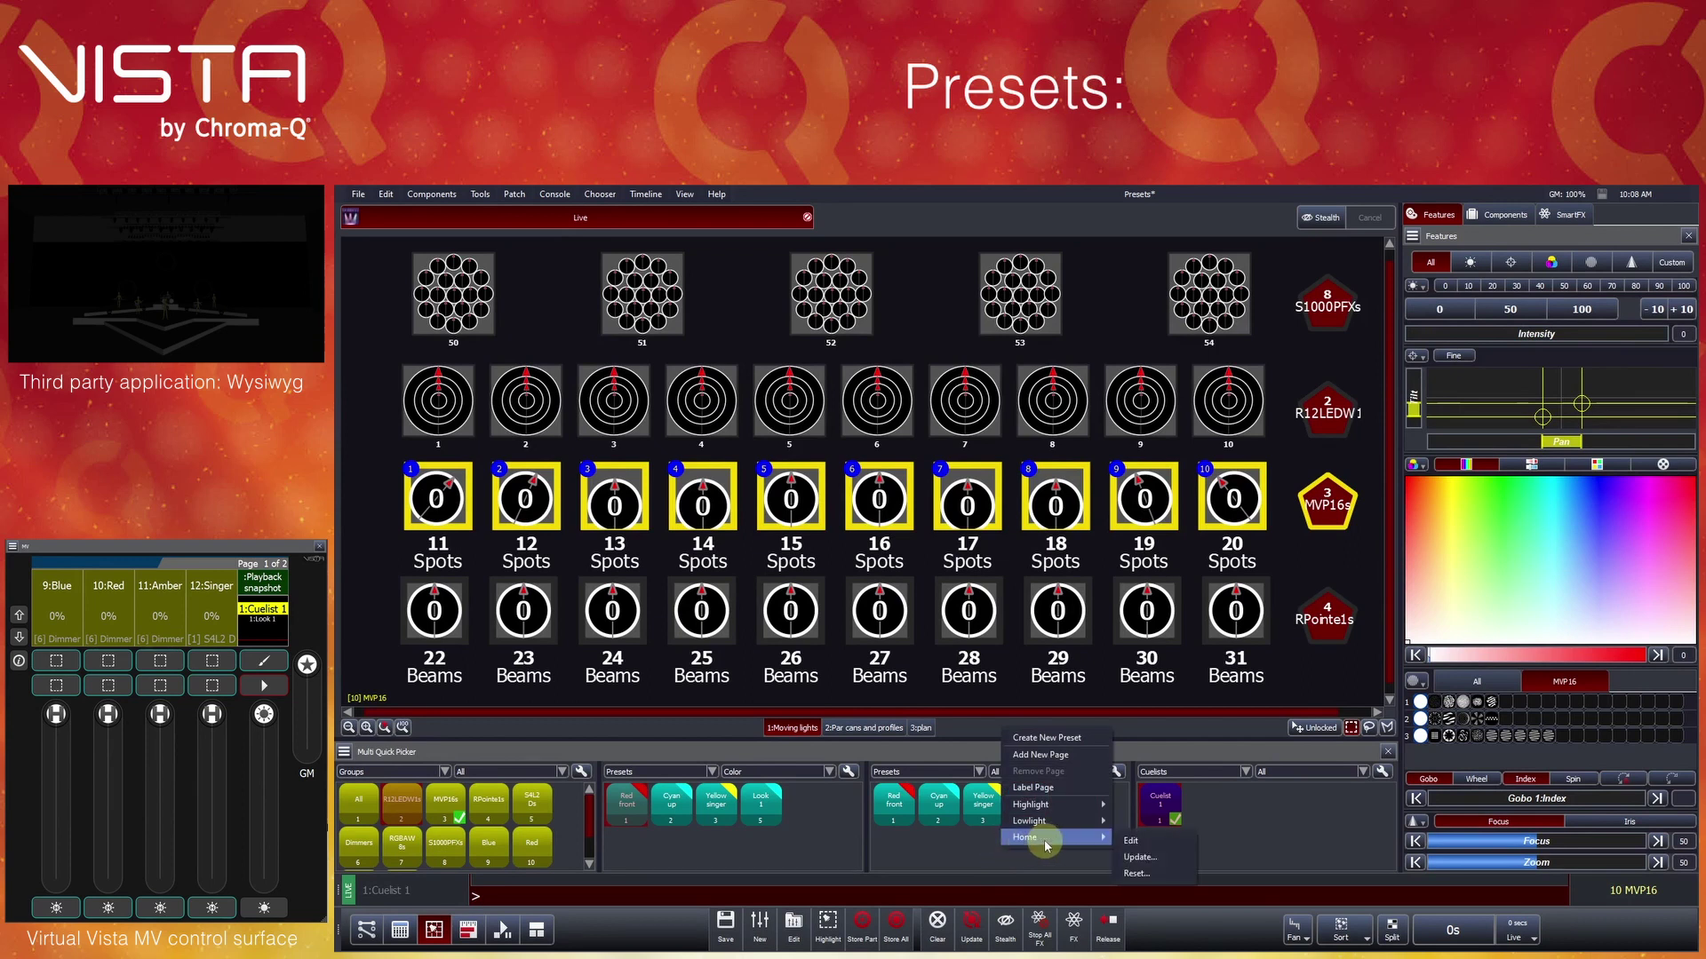
{"action": "left_click", "coordinate": [1142, 874]}
{"action": "left_click", "coordinate": [1044, 582]}
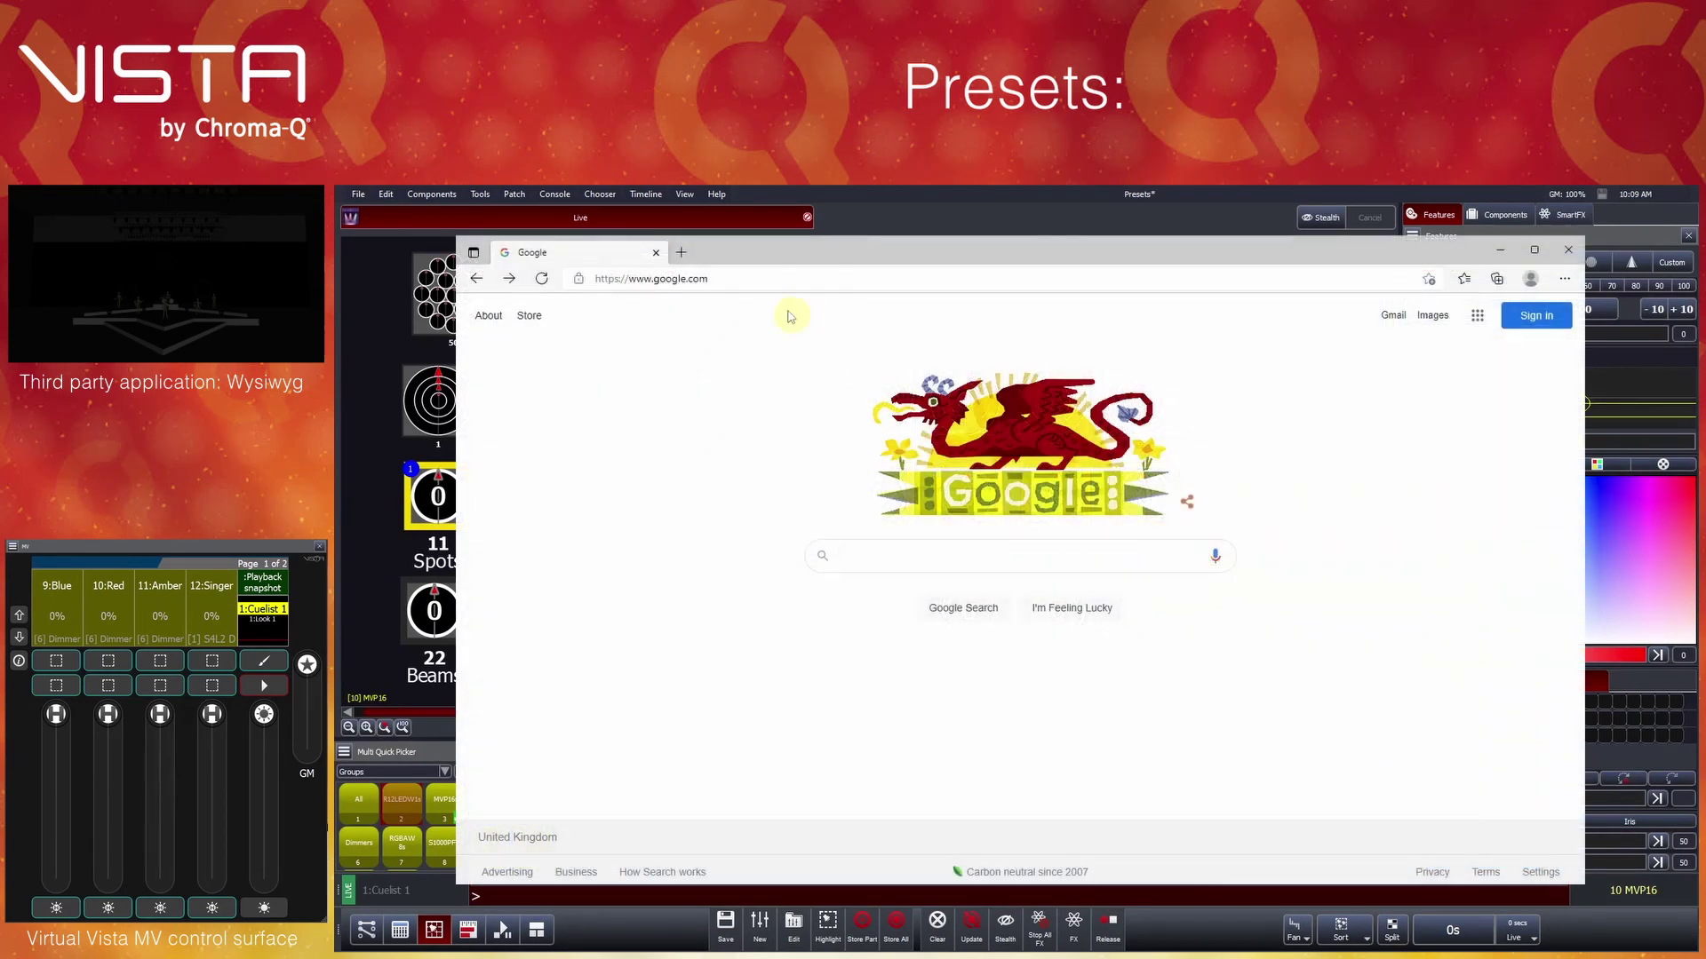
Switch to the web browser and open vistabychromaq.com
{"action": "left_click", "coordinate": [754, 278]}
{"action": "type", "text": "vistabychromaq.com"}
{"action": "key", "text": "Return"}
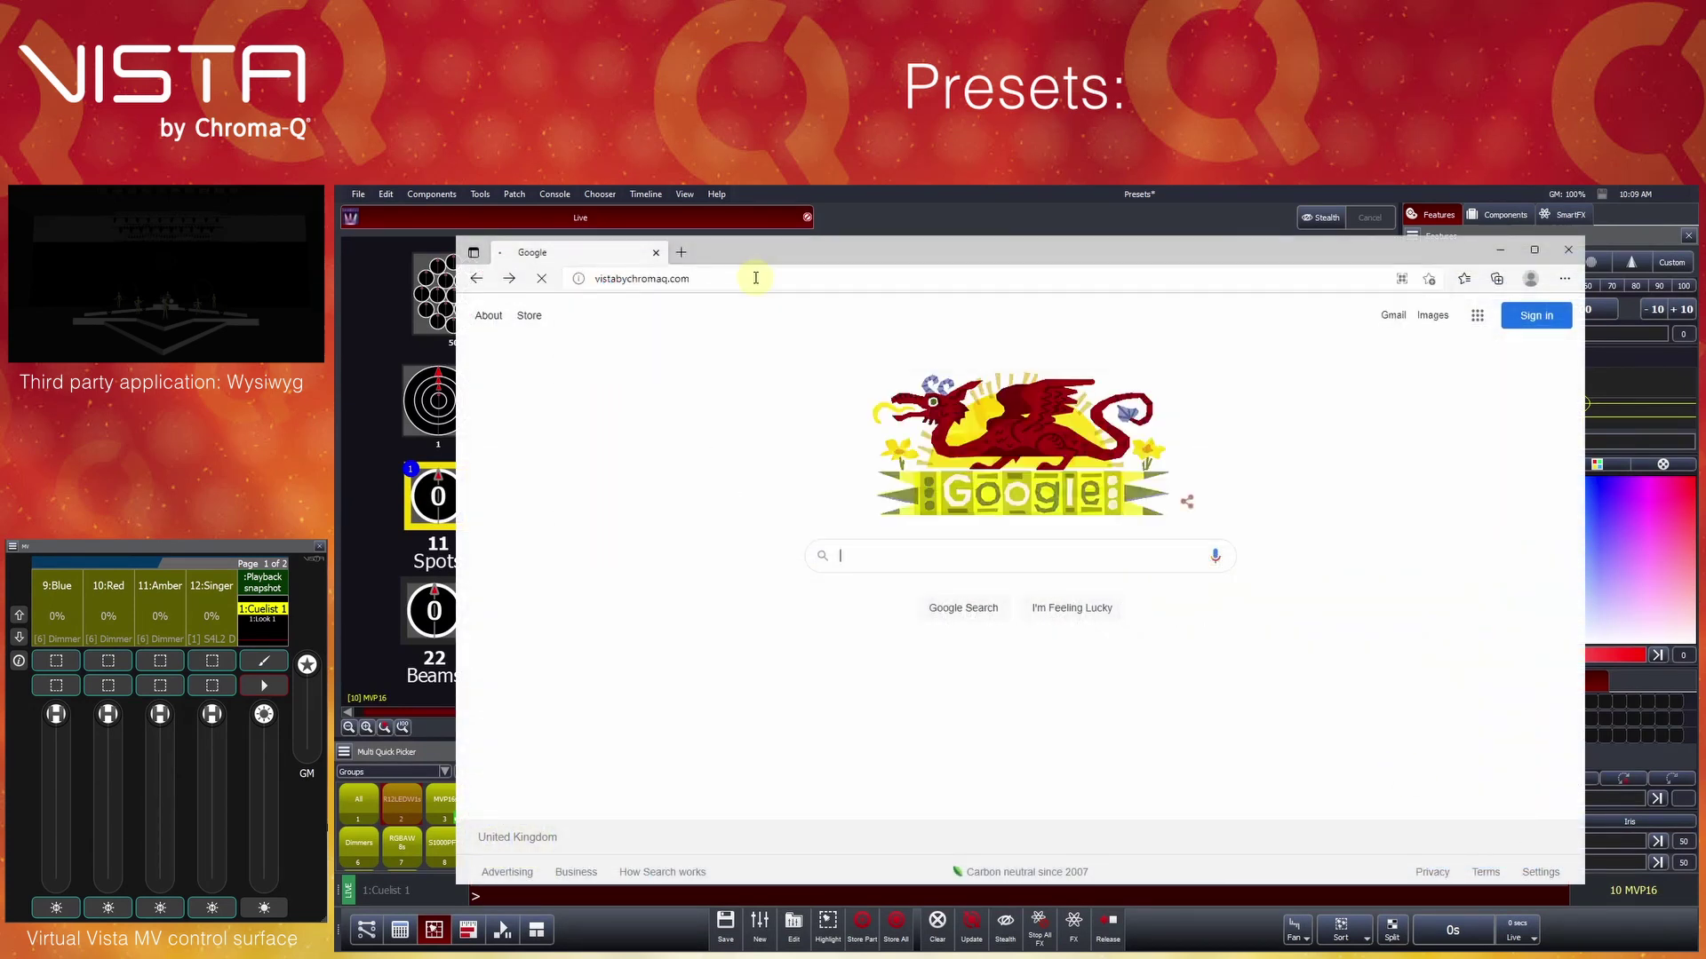